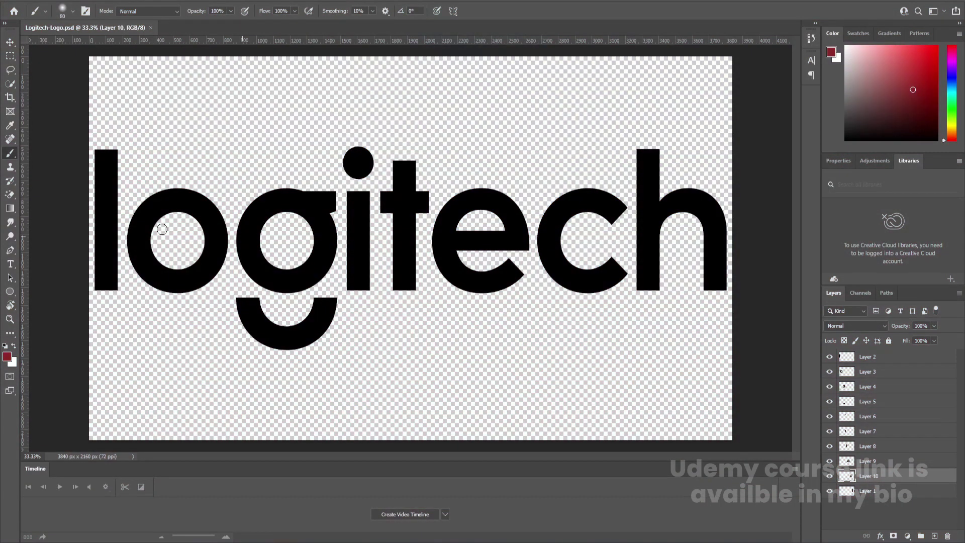
Step: Check the logo's separate letter layers by hiding and reshowing Layer 2 and Layer 3, and save the file
{"action": "key", "text": "v"}
{"action": "left_click", "coordinate": [113, 190]}
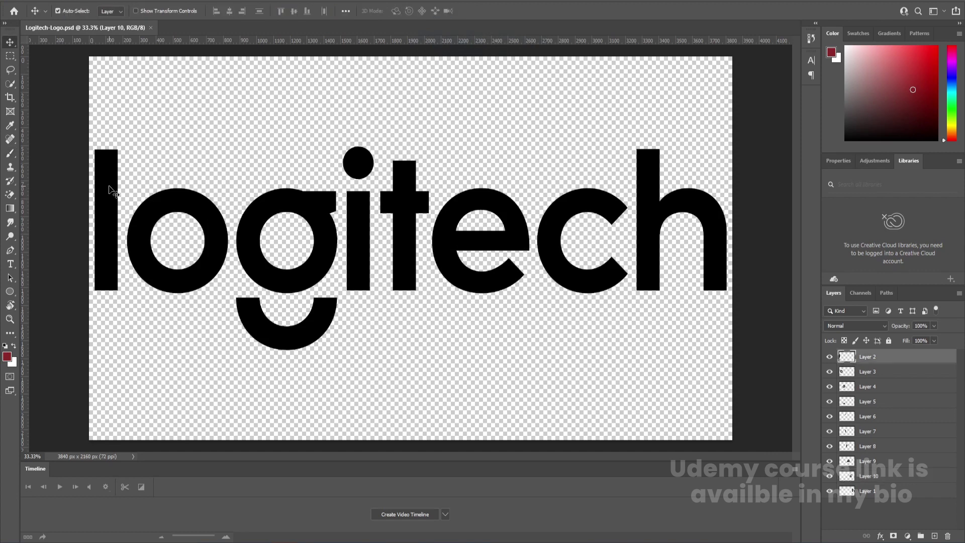
{"action": "left_click", "coordinate": [829, 356]}
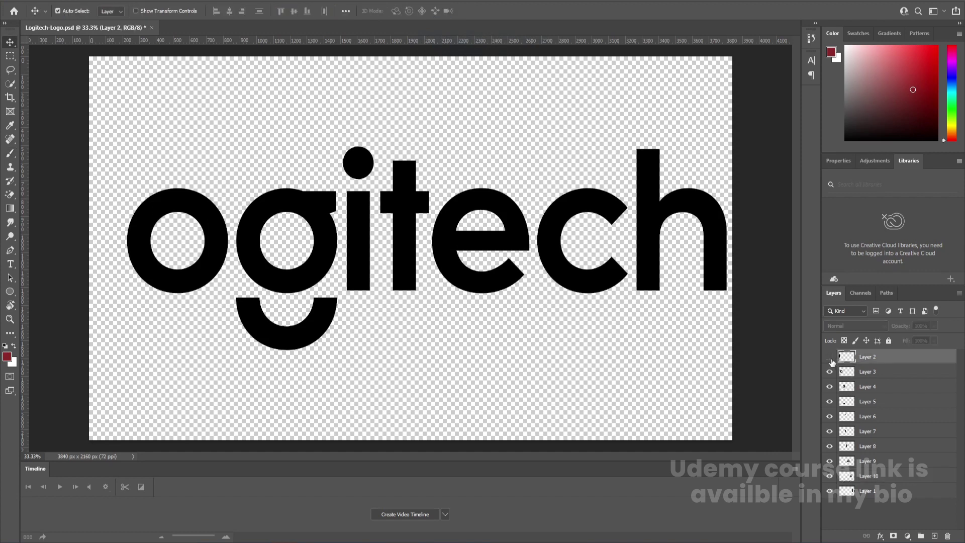
{"action": "left_click", "coordinate": [829, 357]}
{"action": "left_click", "coordinate": [829, 371]}
{"action": "left_click", "coordinate": [829, 371]}
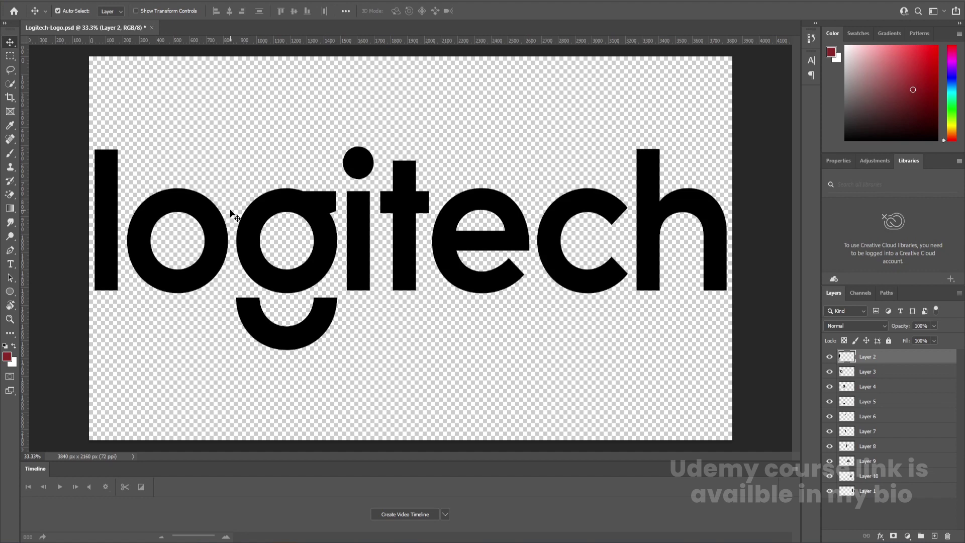
{"action": "key", "text": "ctrl+s"}
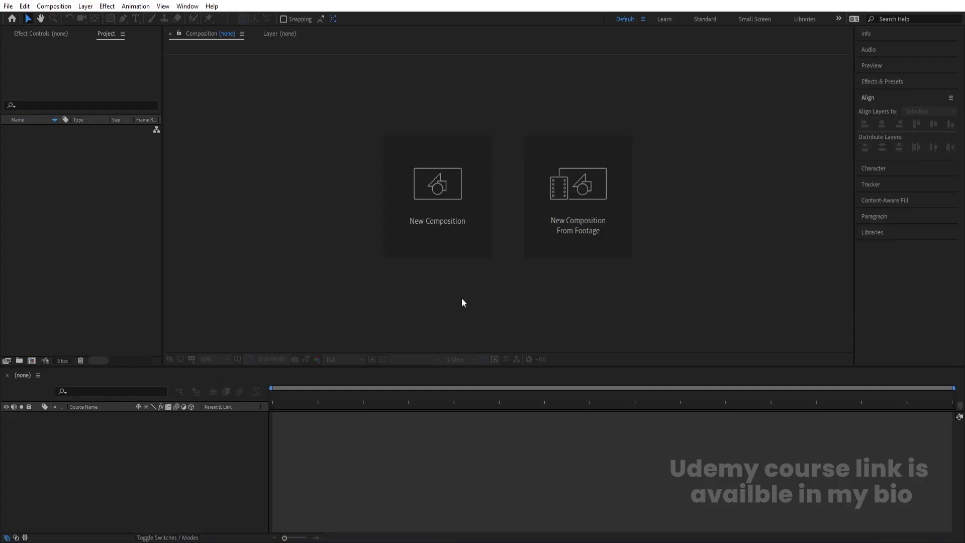
Step: In After Effects, create a composition named Main Animation with a duration of 0:00:30:00 and display its title/action safe guides
{"action": "left_click", "coordinate": [444, 229]}
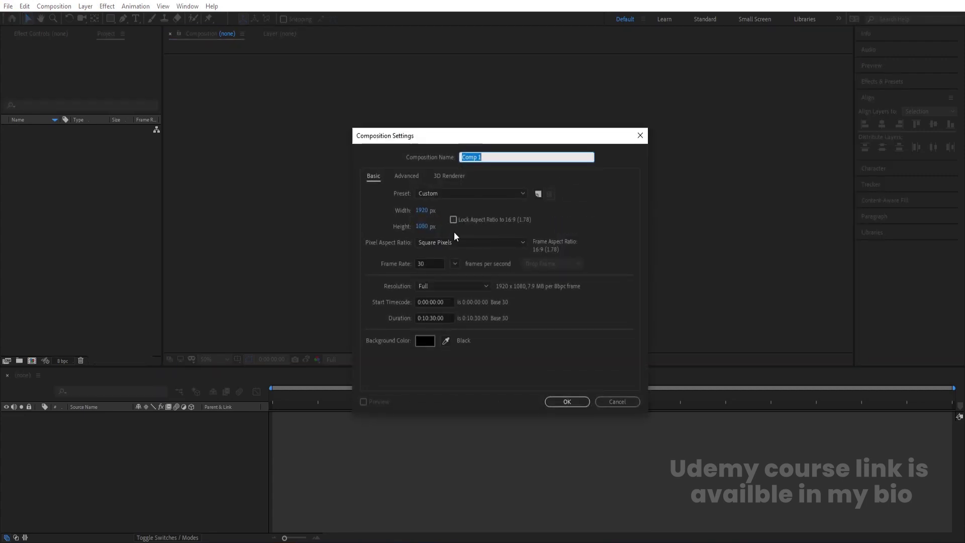
{"action": "type", "text": "Main Animation"}
{"action": "left_click", "coordinate": [423, 317]}
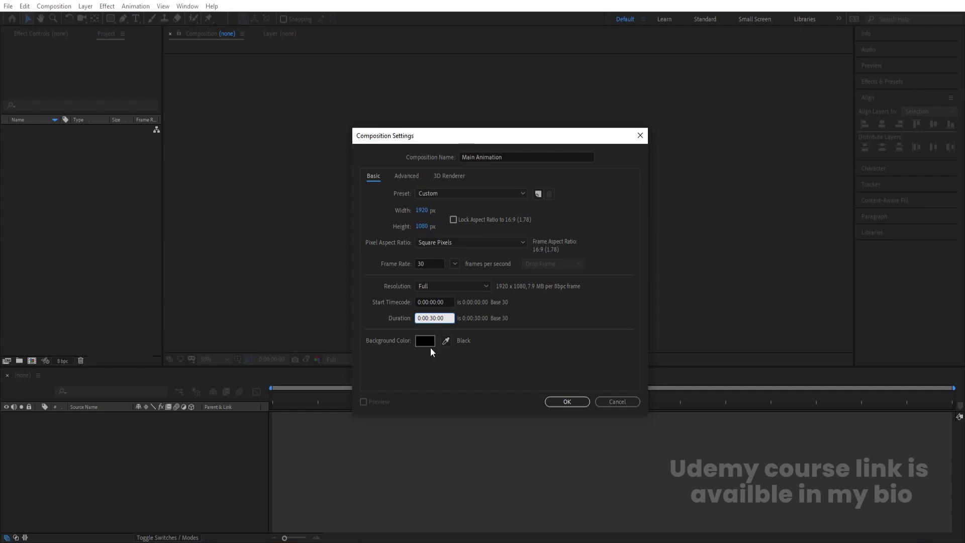
{"action": "left_click", "coordinate": [558, 401]}
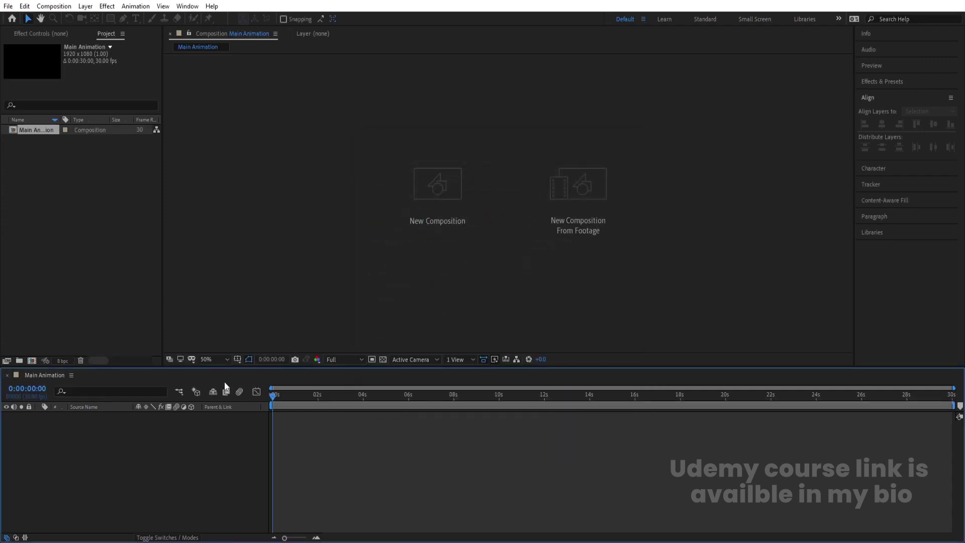
{"action": "left_click", "coordinate": [238, 359]}
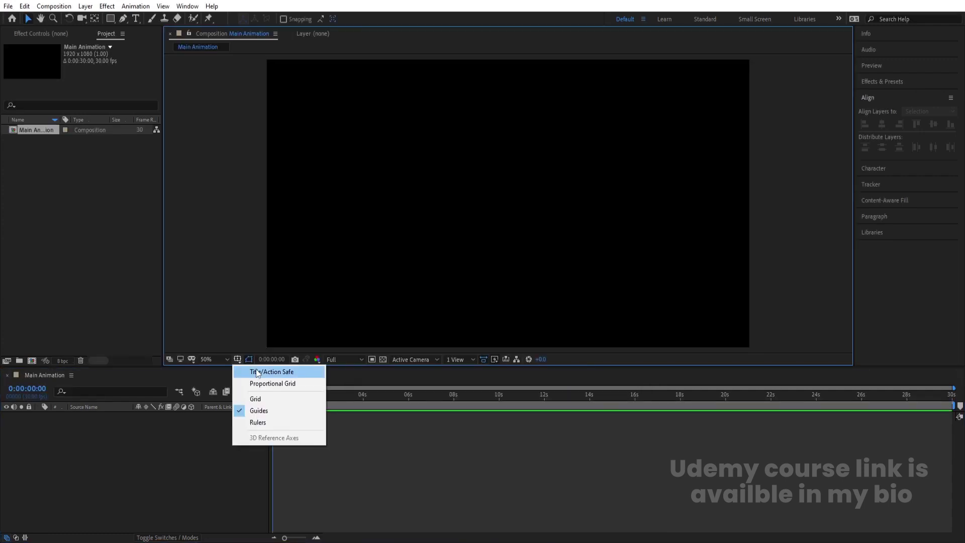
{"action": "left_click", "coordinate": [257, 373]}
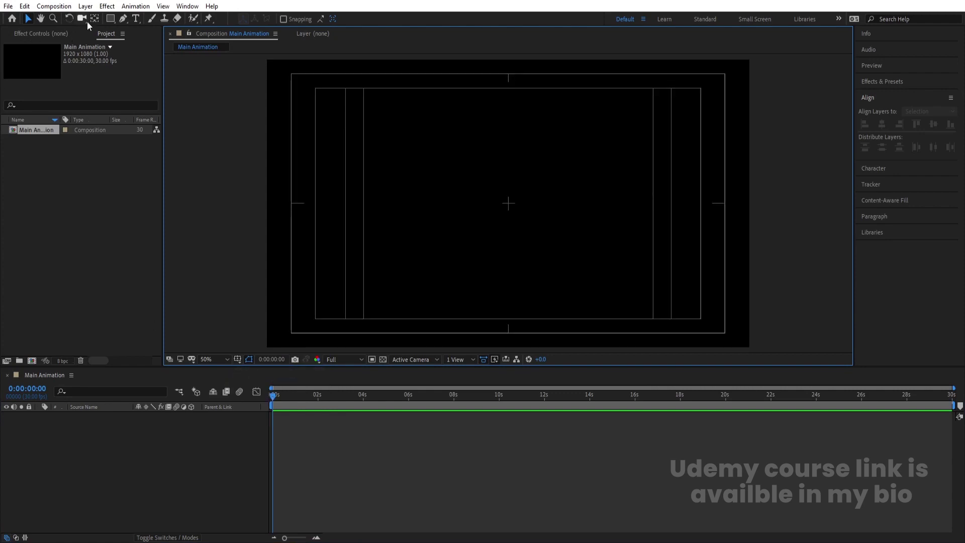
Step: Draw a tall, thin white rectangle as a shape layer and center it horizontally and vertically in the composition
{"action": "left_click", "coordinate": [111, 19]}
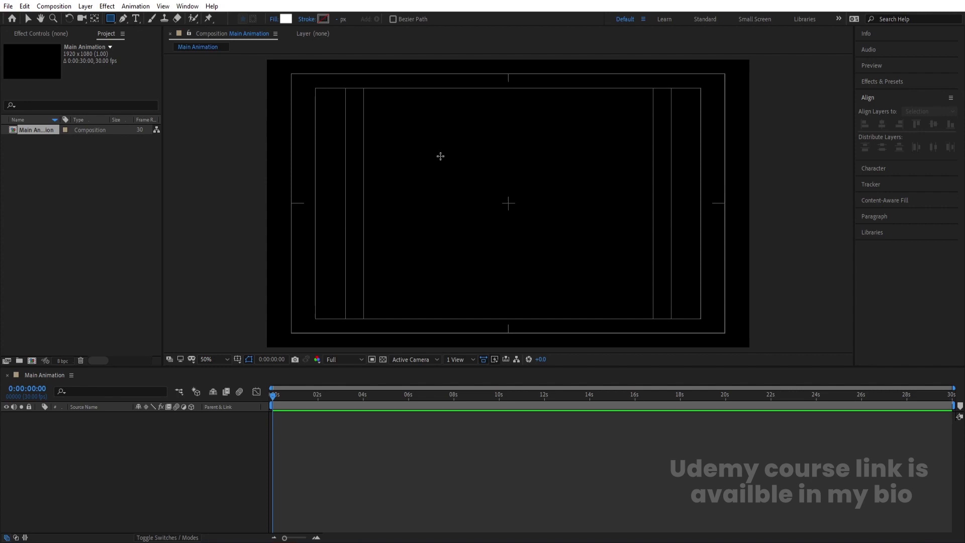
{"action": "left_click_drag", "start_coordinate": [500, 103], "coordinate": [512, 237]}
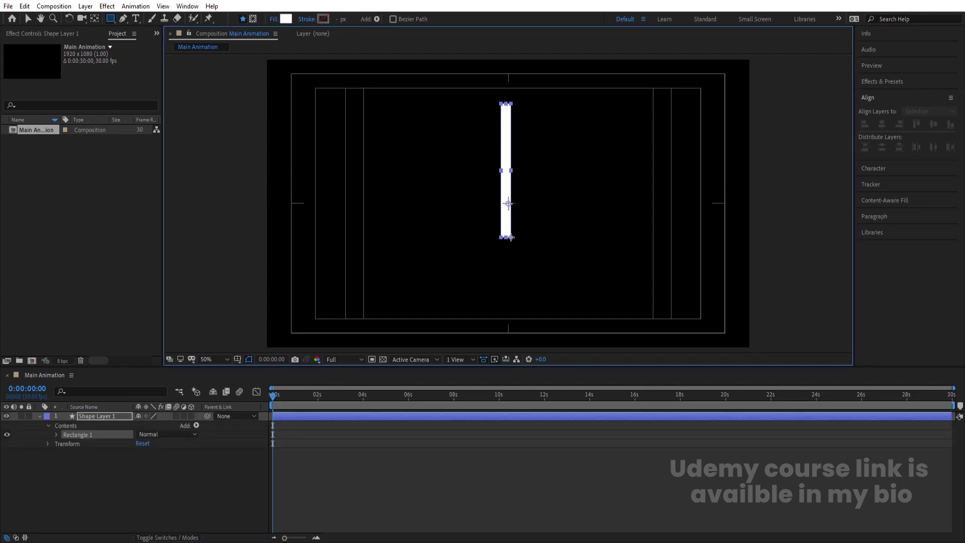
{"action": "left_click", "coordinate": [98, 416]}
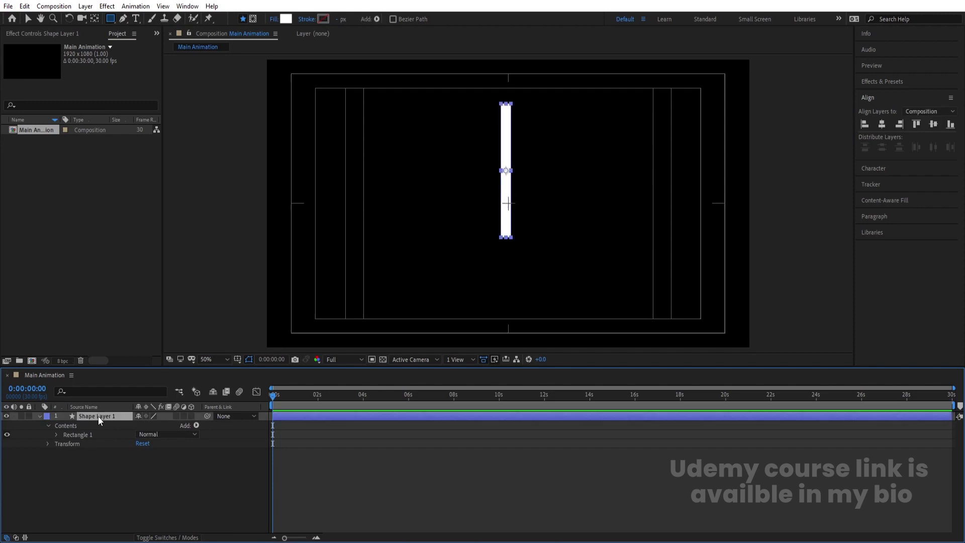
{"action": "left_click", "coordinate": [883, 123]}
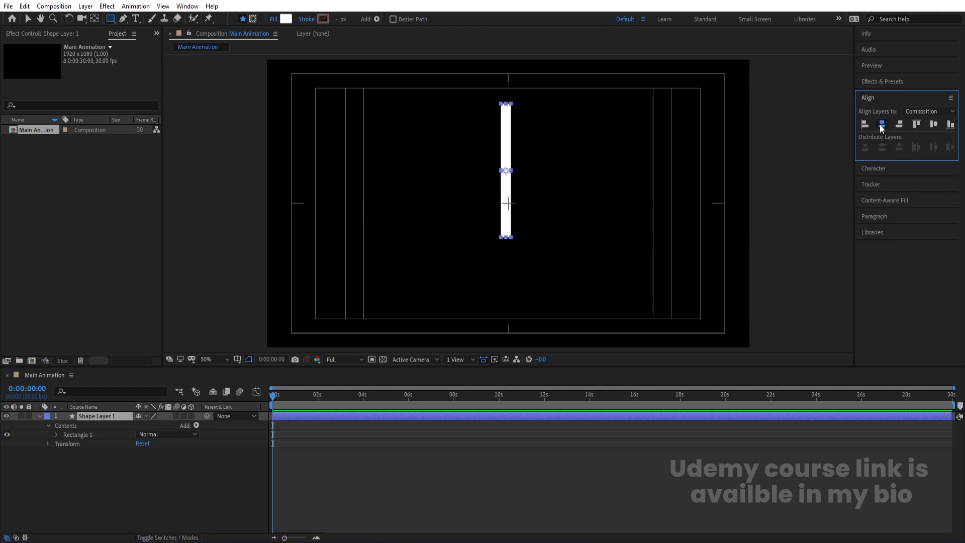
{"action": "left_click", "coordinate": [880, 124]}
{"action": "left_click", "coordinate": [932, 126]}
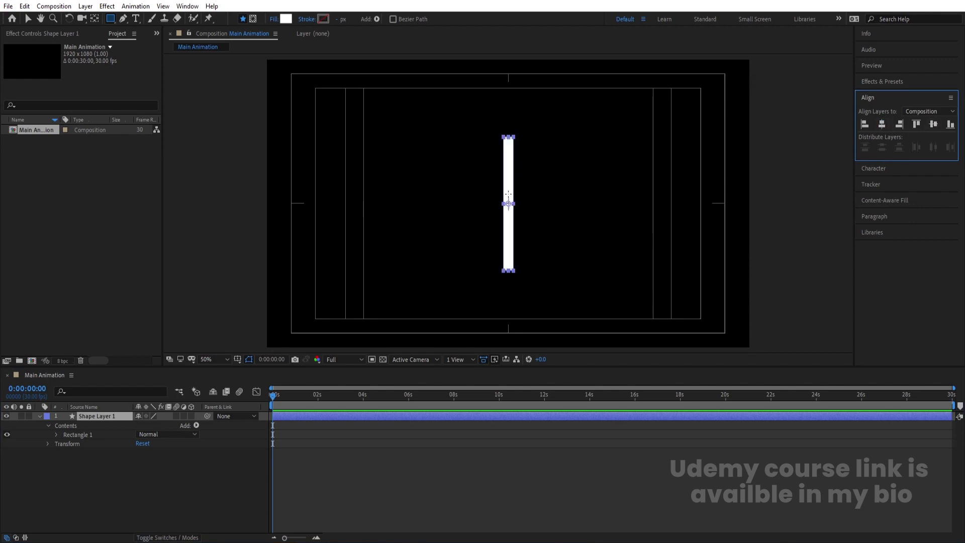
Step: Move the bar's anchor point to its bottom edge and lower the layer to position 960, 1053
{"action": "key", "text": "y"}
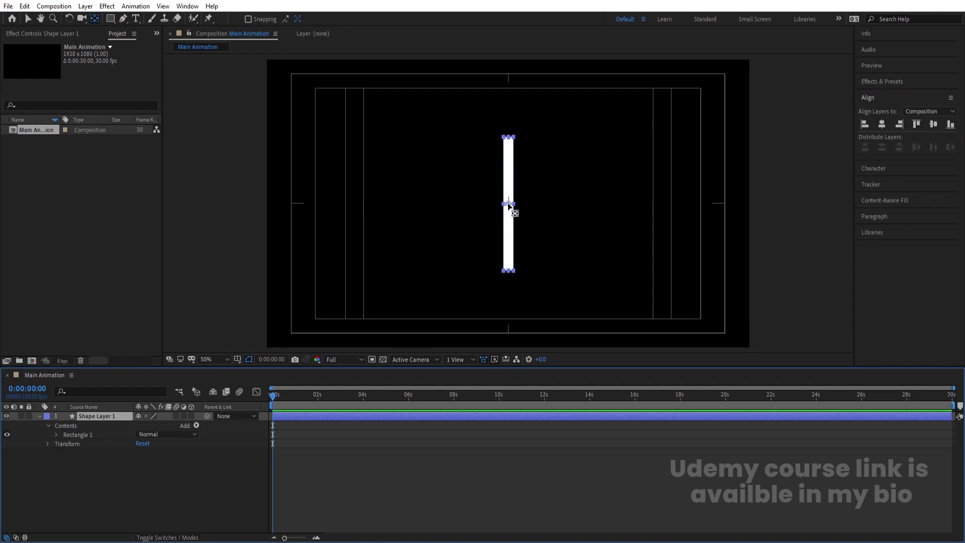
{"action": "left_click", "coordinate": [509, 205]}
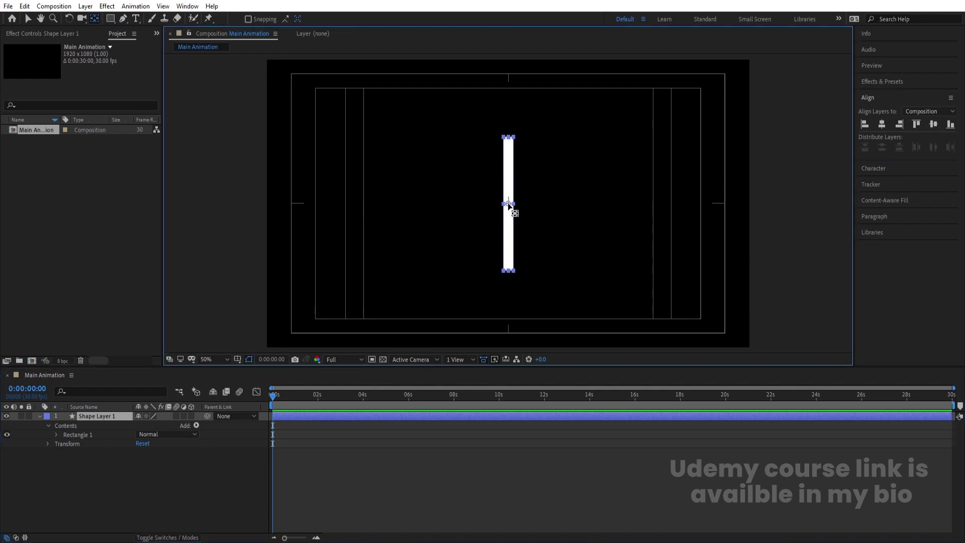
{"action": "left_click_drag", "start_coordinate": [509, 205], "coordinate": [508, 270]}
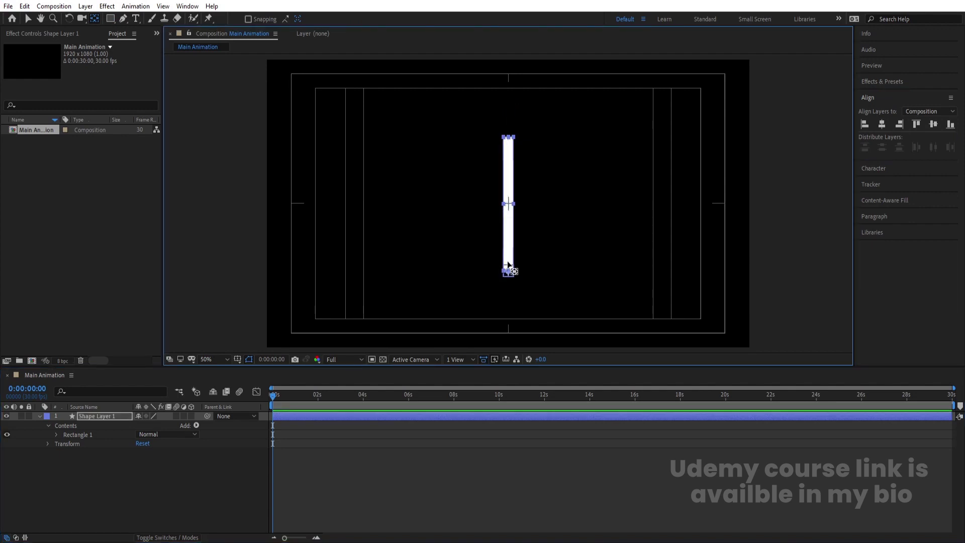
{"action": "left_click", "coordinate": [89, 418]}
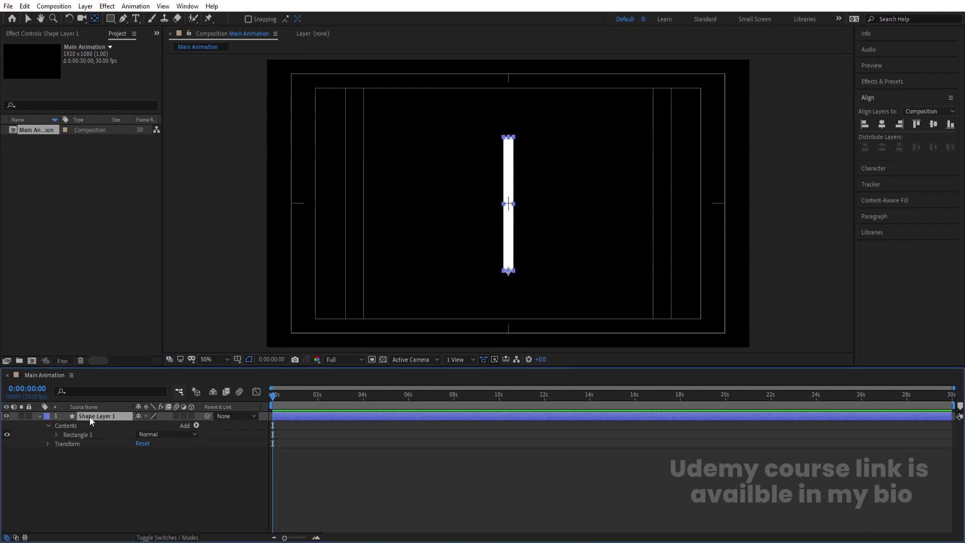
{"action": "key", "text": "p"}
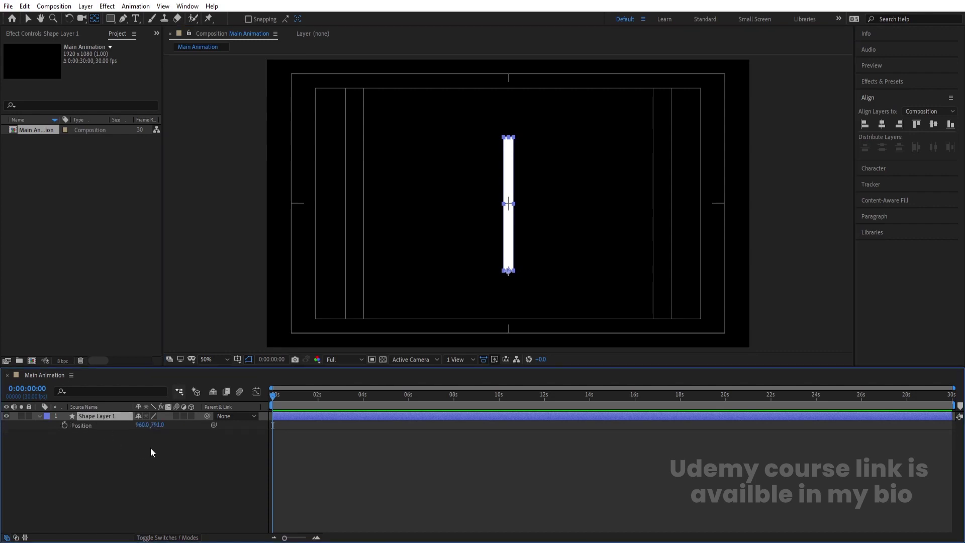
{"action": "left_click_drag", "start_coordinate": [157, 425], "coordinate": [206, 478]}
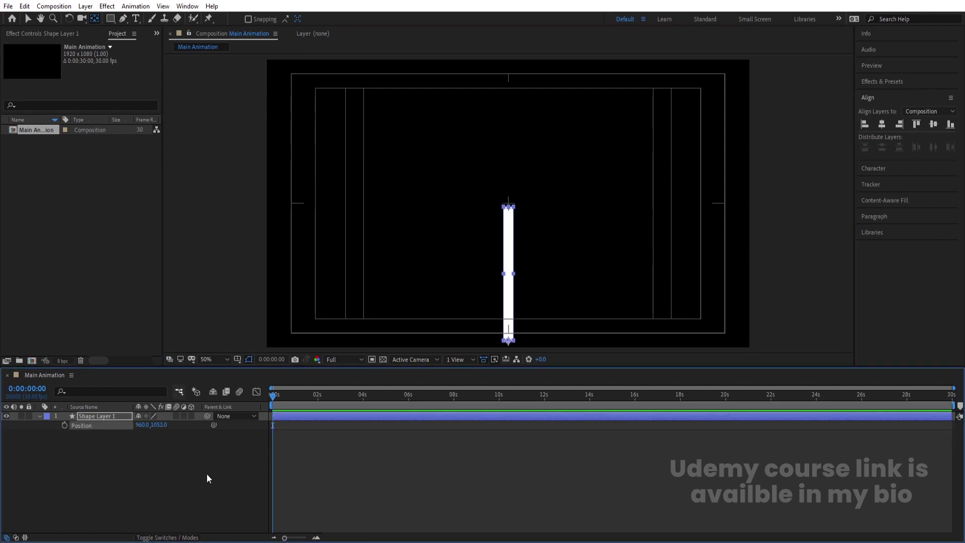
Step: At the start of the timeline, keyframe the bar's Scale at 100, 0% and add a keyframe for its current Position
{"action": "key", "text": "s"}
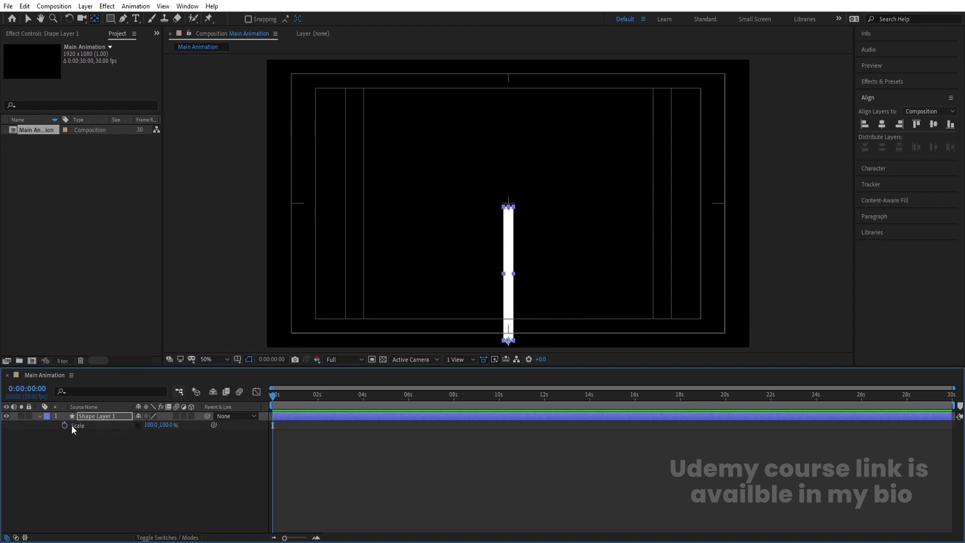
{"action": "left_click", "coordinate": [64, 425]}
{"action": "left_click", "coordinate": [168, 424]}
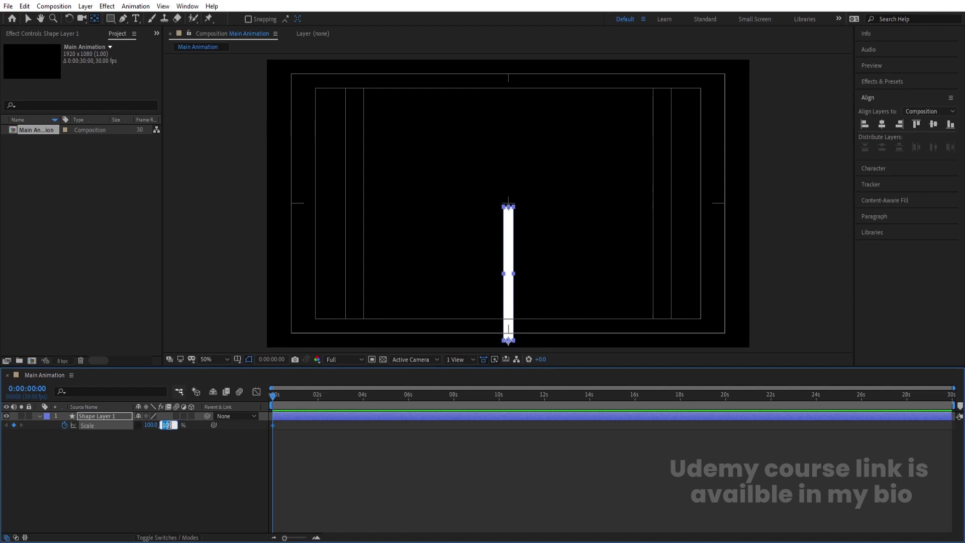
{"action": "type", "text": "0"}
{"action": "key", "text": "Return"}
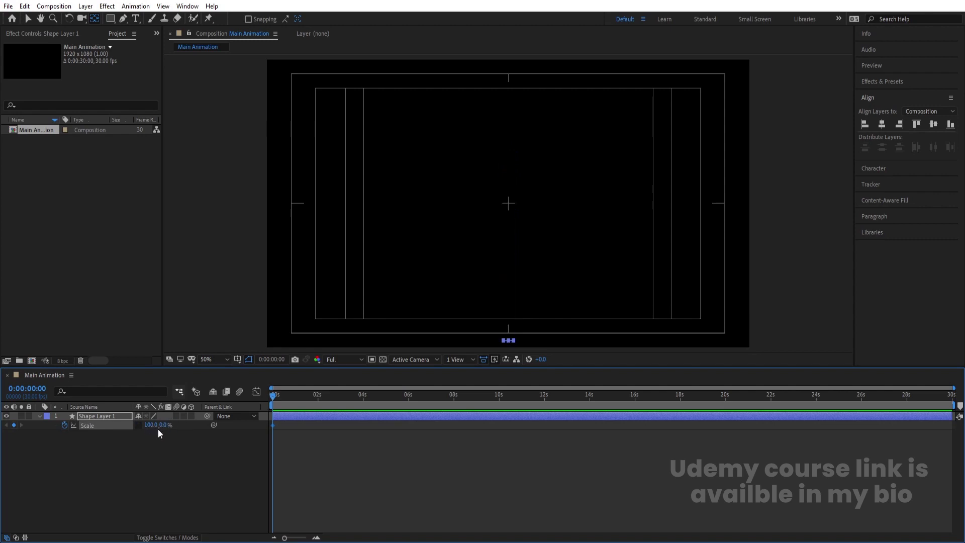
{"action": "key", "text": "shift+p"}
{"action": "key", "text": "equal"}
{"action": "key", "text": "equal"}
{"action": "key", "text": "equal"}
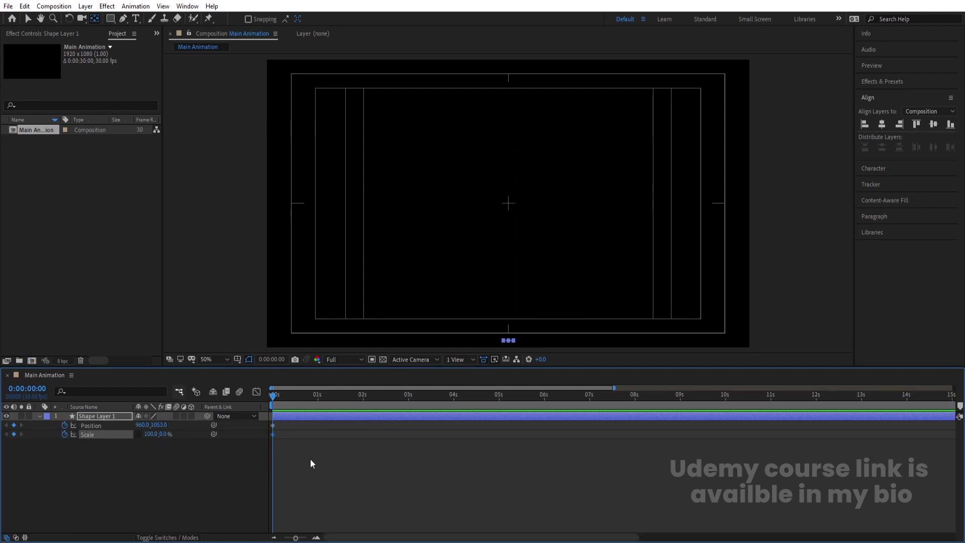
Step: At 0:00:01:00, keyframe the bar's vertical scale at 100% and its position at 960, 552
{"action": "left_click", "coordinate": [362, 398]}
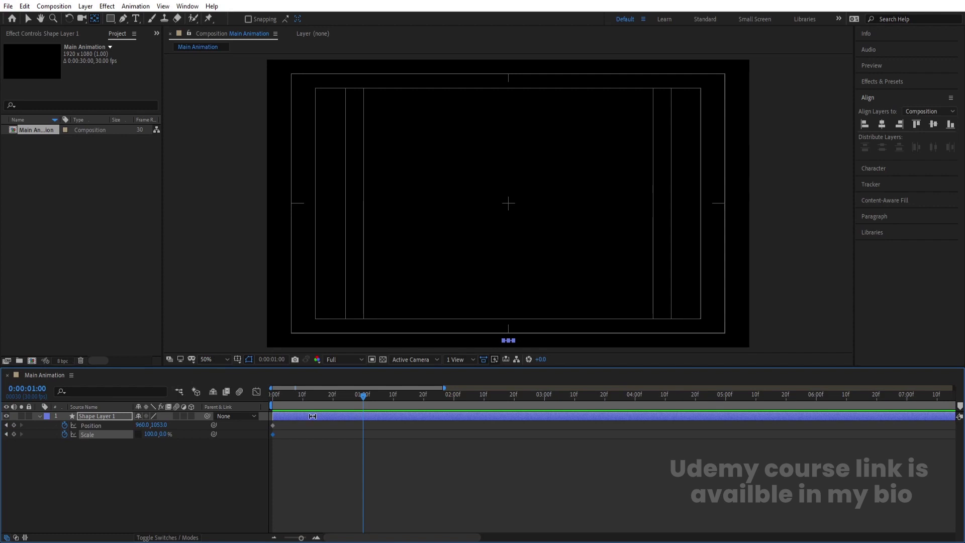
{"action": "left_click", "coordinate": [163, 435]}
{"action": "type", "text": "100"}
{"action": "key", "text": "Return"}
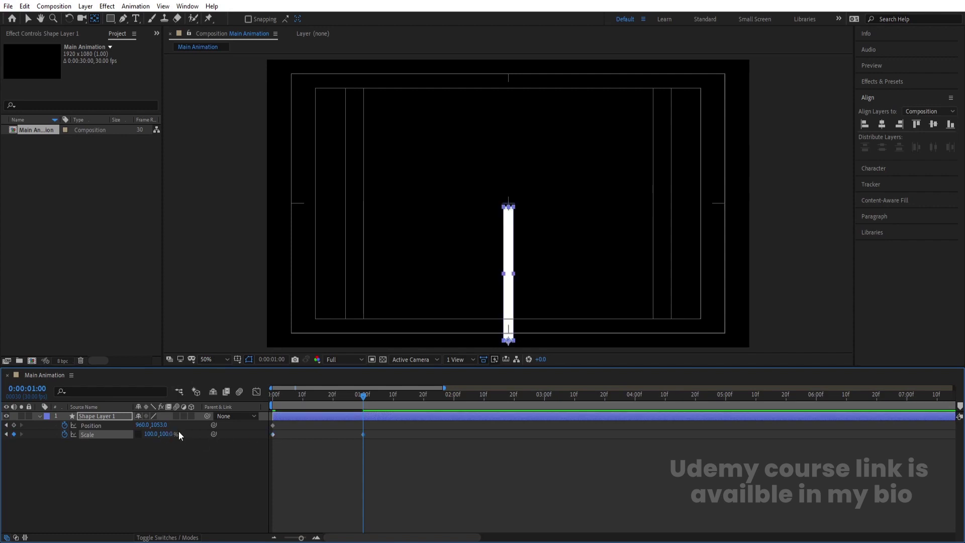
{"action": "left_click_drag", "start_coordinate": [160, 425], "coordinate": [84, 416]}
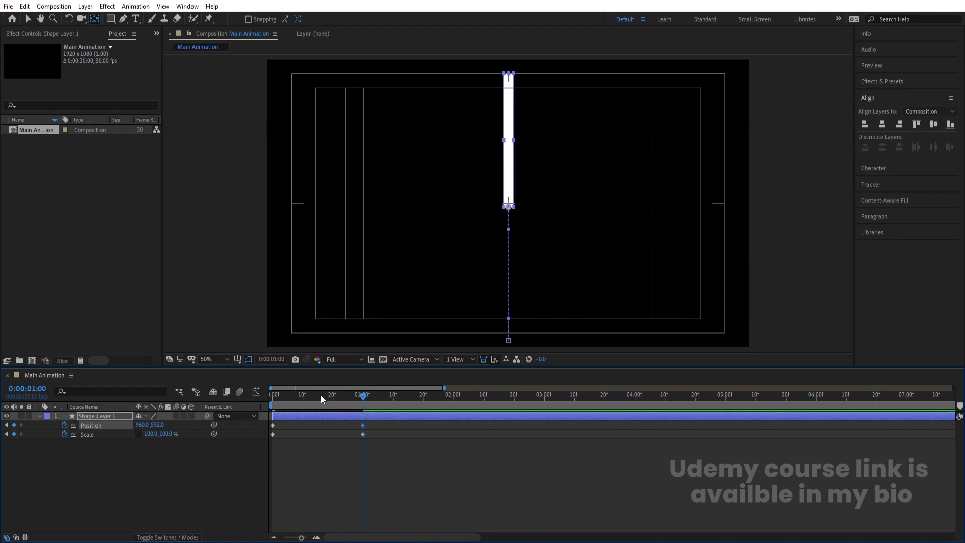
Step: Preview the bar's rising animation from the start and return the playhead to 0:00:01:00
{"action": "key", "text": "Home"}
{"action": "key", "text": "space"}
{"action": "left_click", "coordinate": [368, 398]}
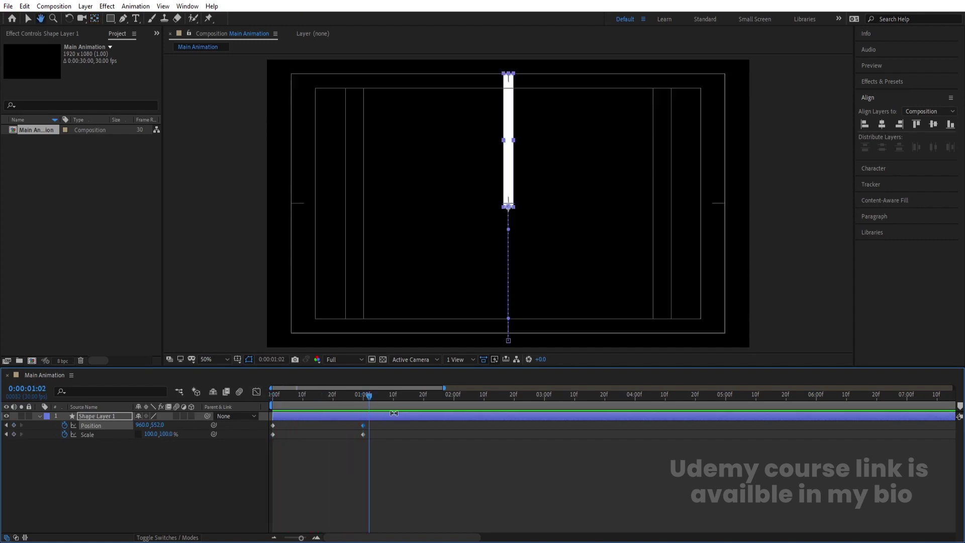
{"action": "left_click", "coordinate": [363, 398]}
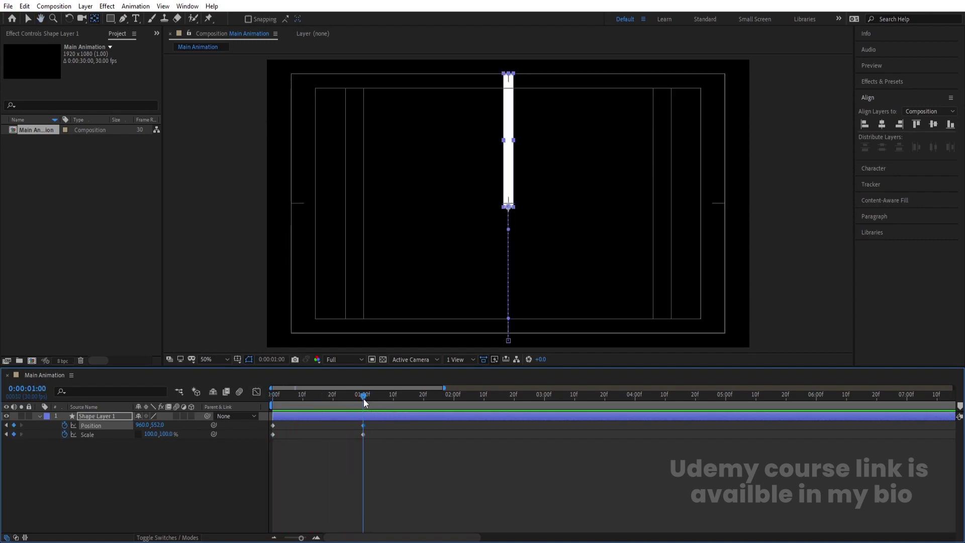
Step: Split Shape Layer 1 at 0:00:01:00
{"action": "left_click", "coordinate": [377, 428]}
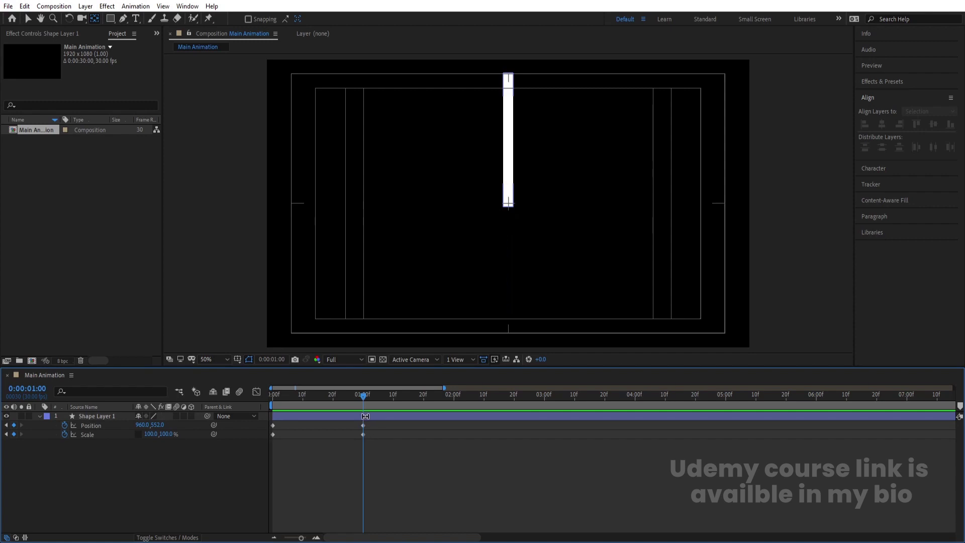
{"action": "left_click", "coordinate": [364, 416]}
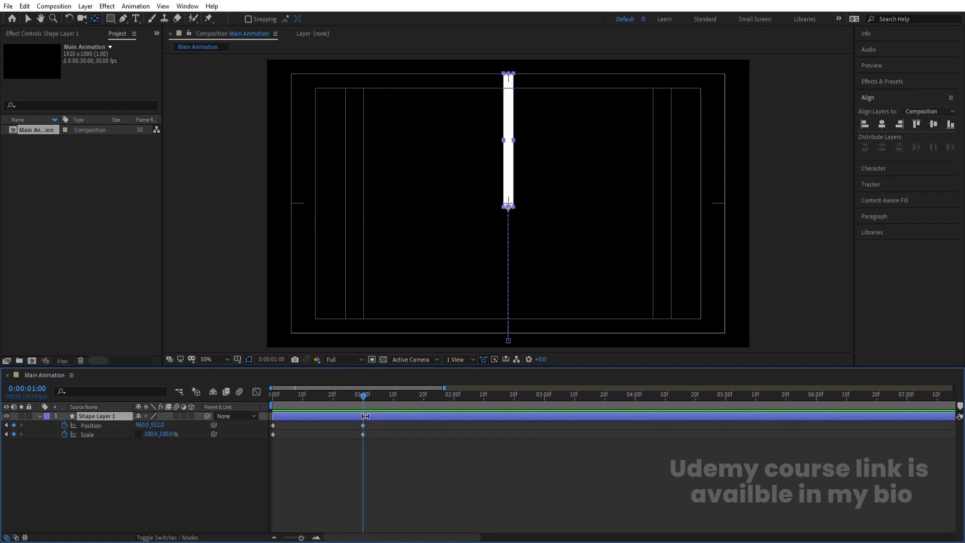
{"action": "key", "text": "ctrl+shift+d"}
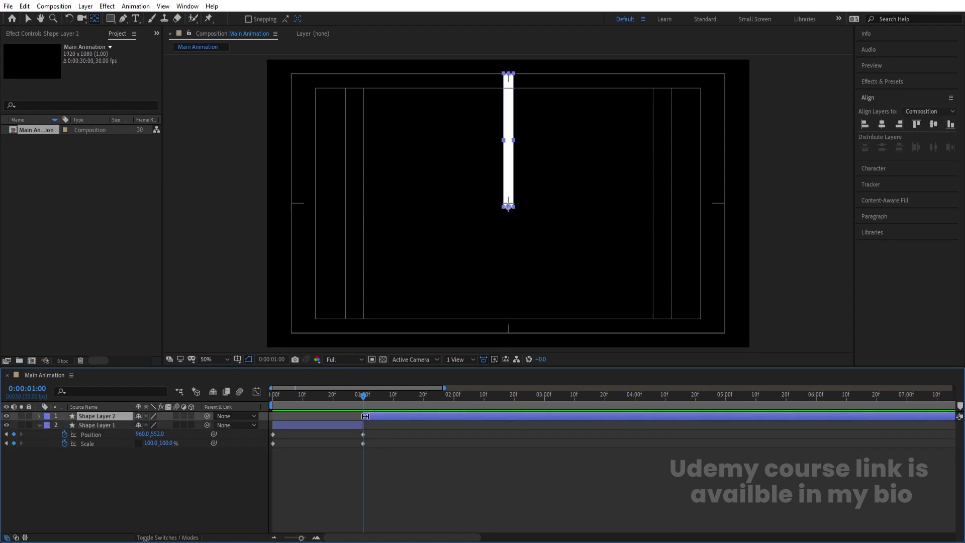
Step: Delete the Position and Scale keyframes from Shape Layer 2 and move its anchor point to the bar's top edge
{"action": "key", "text": "u"}
{"action": "left_click_drag", "start_coordinate": [373, 436], "coordinate": [265, 409]}
{"action": "key", "text": "Delete"}
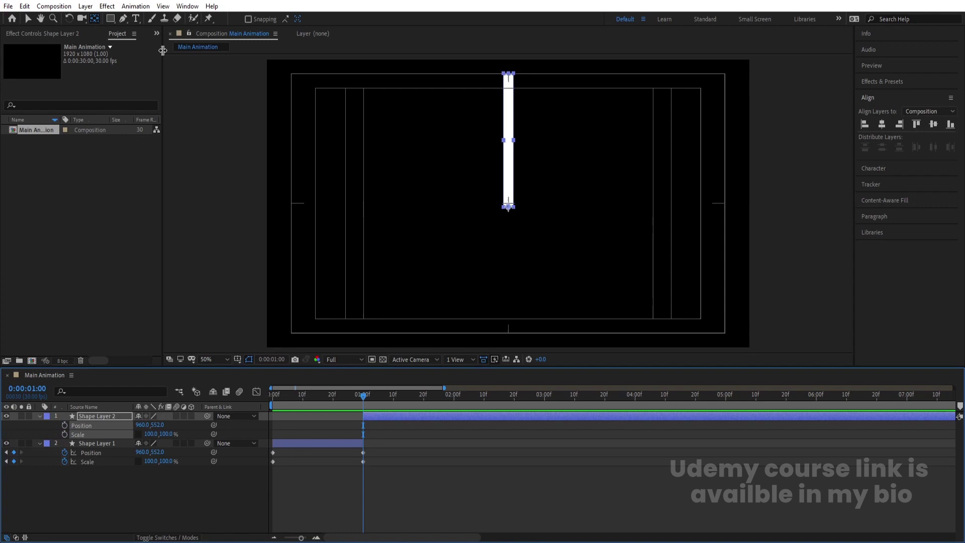
{"action": "left_click", "coordinate": [508, 210]}
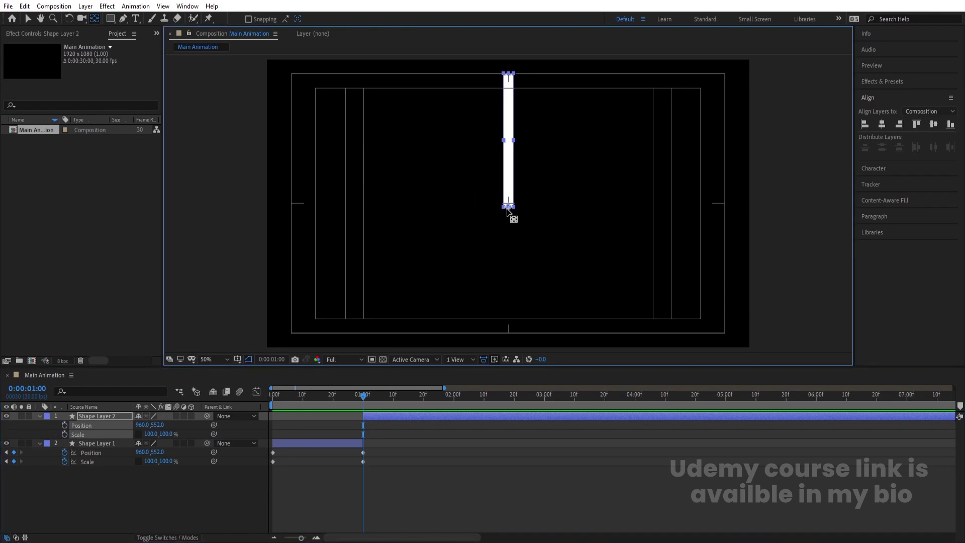
{"action": "left_click_drag", "start_coordinate": [507, 210], "coordinate": [508, 80]}
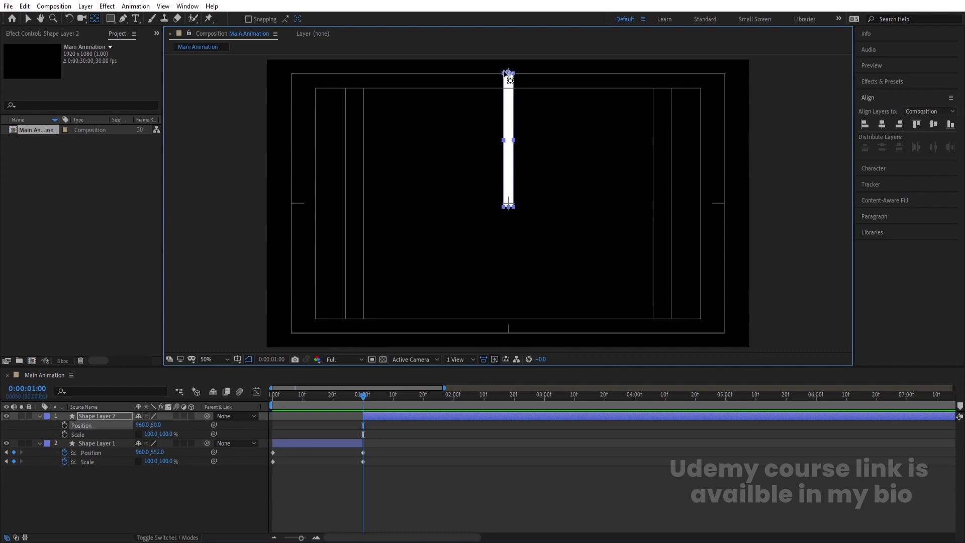
Step: Start Position and Scale keyframes on Shape Layer 2 at 0:00:01:00
{"action": "left_click", "coordinate": [109, 417]}
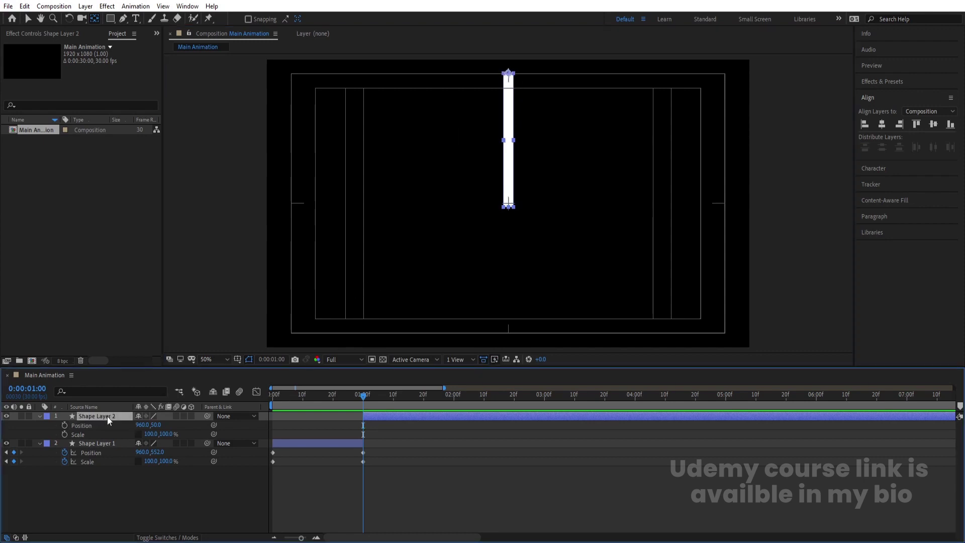
{"action": "left_click", "coordinate": [65, 434]}
{"action": "left_click", "coordinate": [65, 425]}
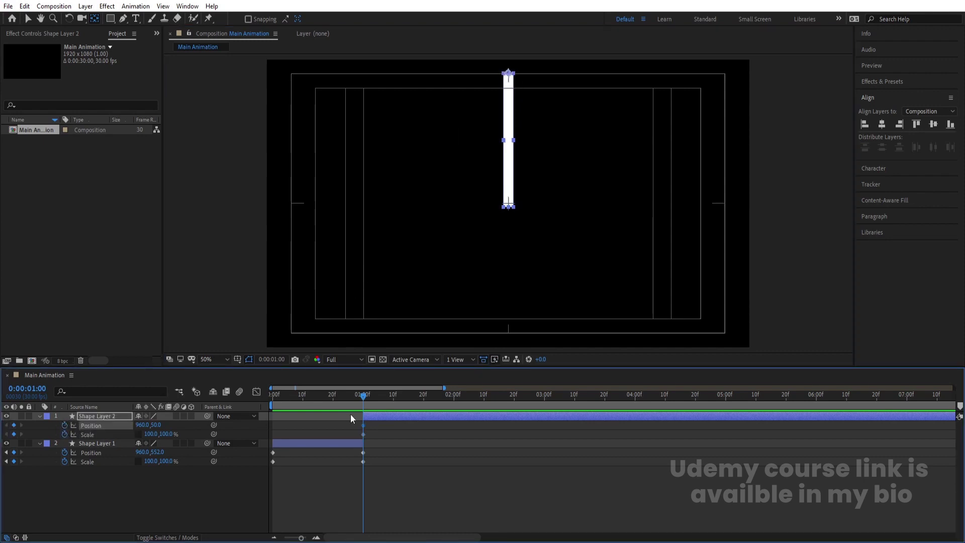
Step: At 0:00:02:00, keyframe Shape Layer 2's vertical scale at 5%
{"action": "left_click", "coordinate": [453, 395]}
{"action": "left_click_drag", "start_coordinate": [166, 434], "coordinate": [123, 437]}
{"action": "key", "text": "ctrl+z"}
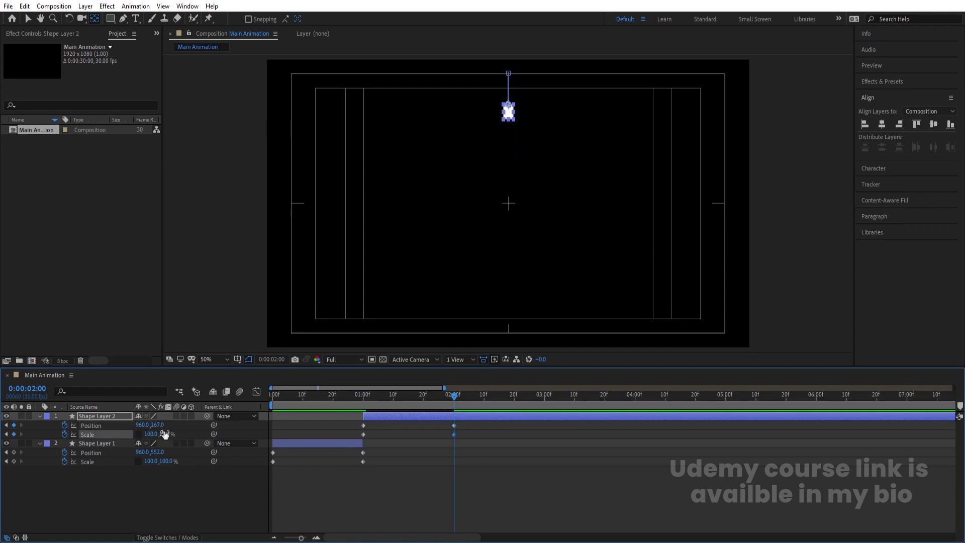
{"action": "left_click", "coordinate": [165, 434]}
{"action": "type", "text": "5"}
{"action": "key", "text": "Return"}
Step: Move Shape Layer 2 down to the centre of the composition at 0:00:02:00, at position 960, 528
{"action": "left_click_drag", "start_coordinate": [189, 435], "coordinate": [334, 455]}
{"action": "scroll", "coordinate": [512, 189], "scroll_direction": "up", "scroll_amount": 6}
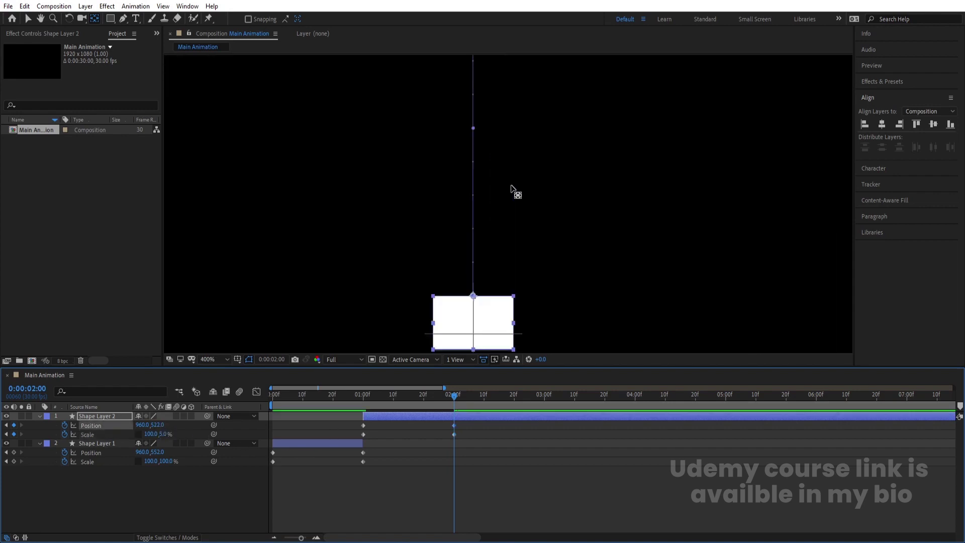
{"action": "scroll", "coordinate": [512, 189], "scroll_direction": "down", "scroll_amount": 5}
{"action": "key", "text": "v"}
{"action": "left_click_drag", "start_coordinate": [477, 188], "coordinate": [478, 200]}
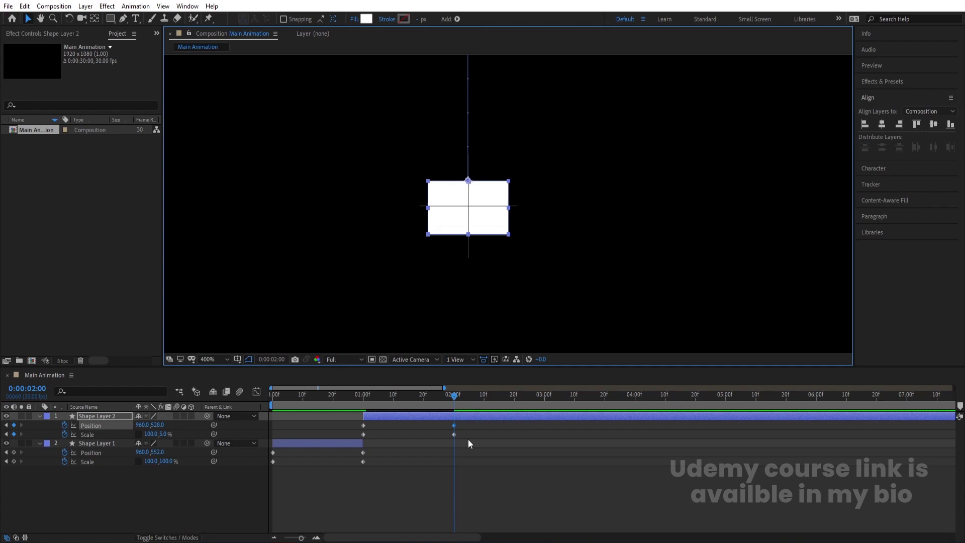
Step: Fit the composition in the viewer and preview the bar's rise and shrink from the start
{"action": "left_click_drag", "start_coordinate": [468, 439], "coordinate": [240, 366]}
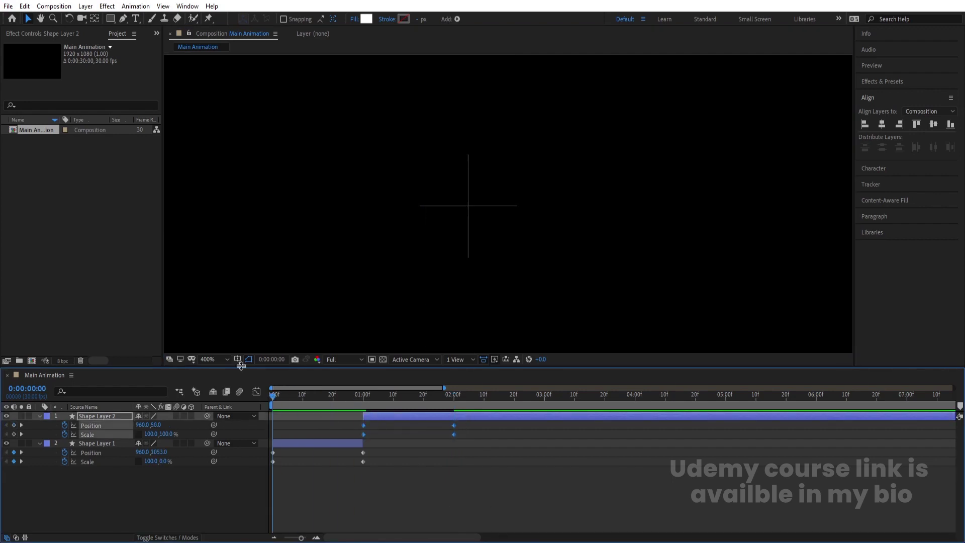
{"action": "left_click", "coordinate": [211, 359]}
{"action": "left_click", "coordinate": [215, 170]}
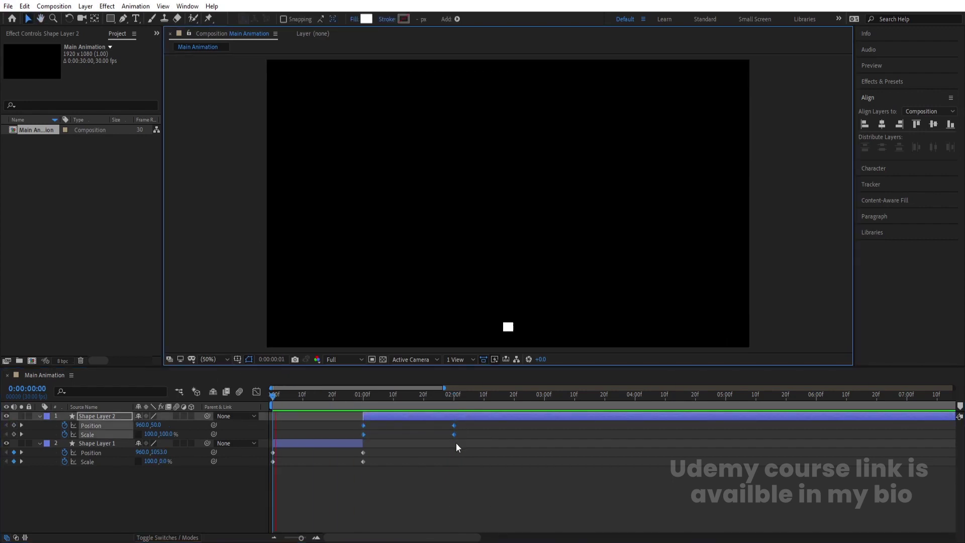
{"action": "key", "text": "space"}
{"action": "key", "text": "space"}
Step: Apply Easy Ease to all Position and Scale keyframes of both shape layers and return the playhead to the start
{"action": "left_click_drag", "start_coordinate": [541, 493], "coordinate": [127, 370]}
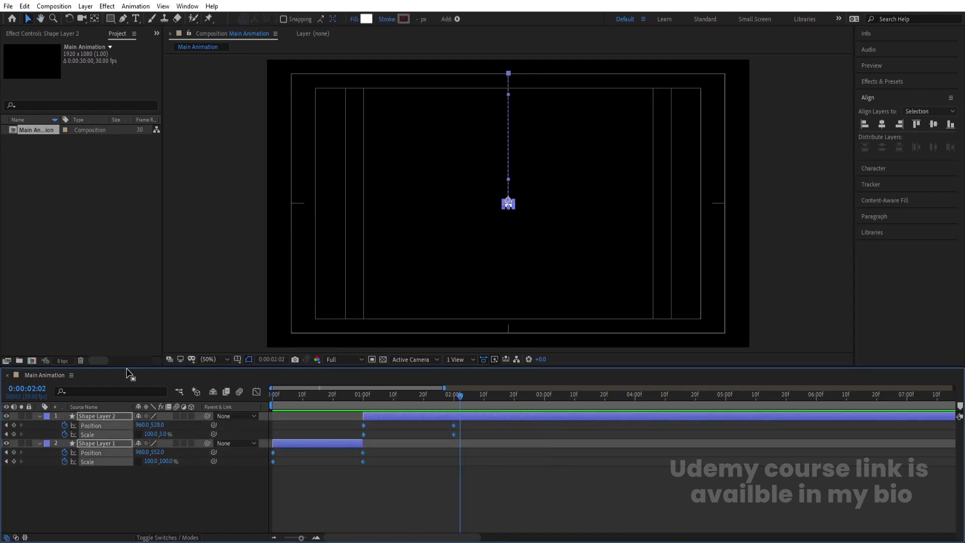
{"action": "key", "text": "F9"}
{"action": "key", "text": "Home"}
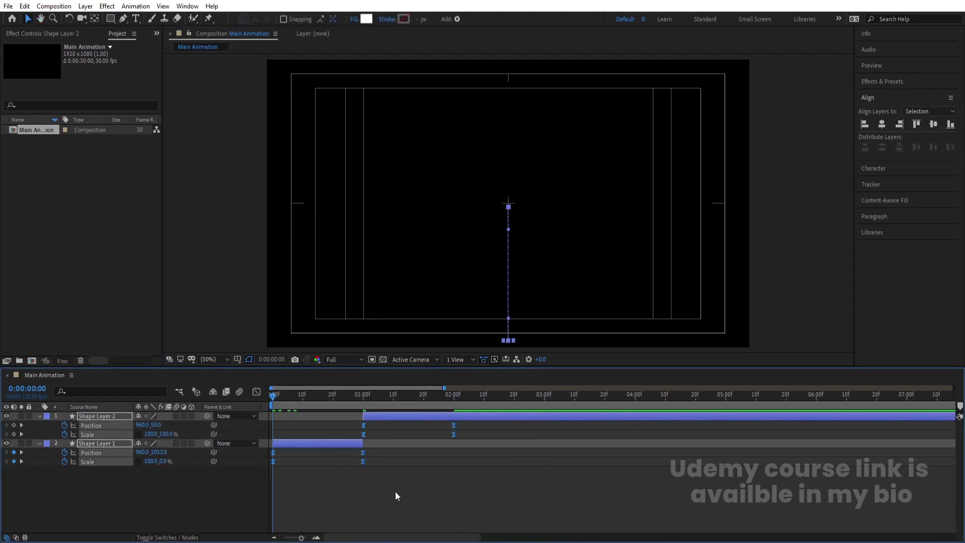
Step: Reshape Shape Layer 1's Position and Scale speed curves to peak early and slow down toward 0:00:01:00, and preview the motion
{"action": "left_click", "coordinate": [395, 490]}
{"action": "left_click", "coordinate": [297, 442]}
{"action": "left_click", "coordinate": [330, 396]}
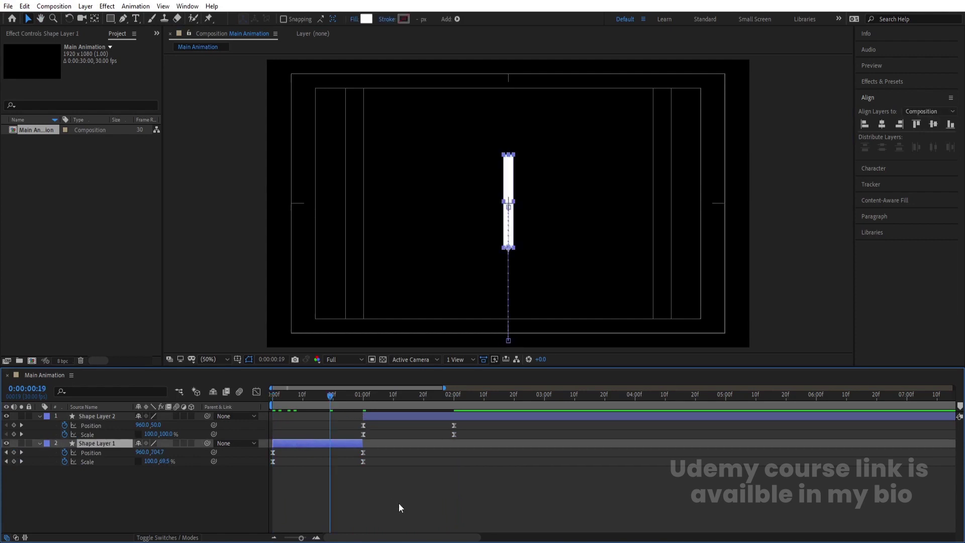
{"action": "left_click_drag", "start_coordinate": [399, 503], "coordinate": [226, 444]}
{"action": "left_click", "coordinate": [256, 391]}
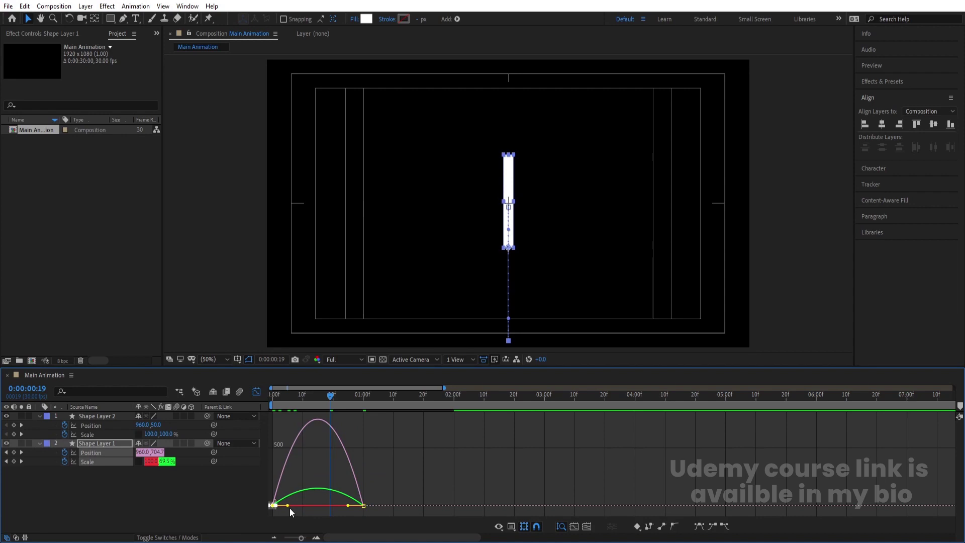
{"action": "left_click_drag", "start_coordinate": [378, 487], "coordinate": [327, 511]}
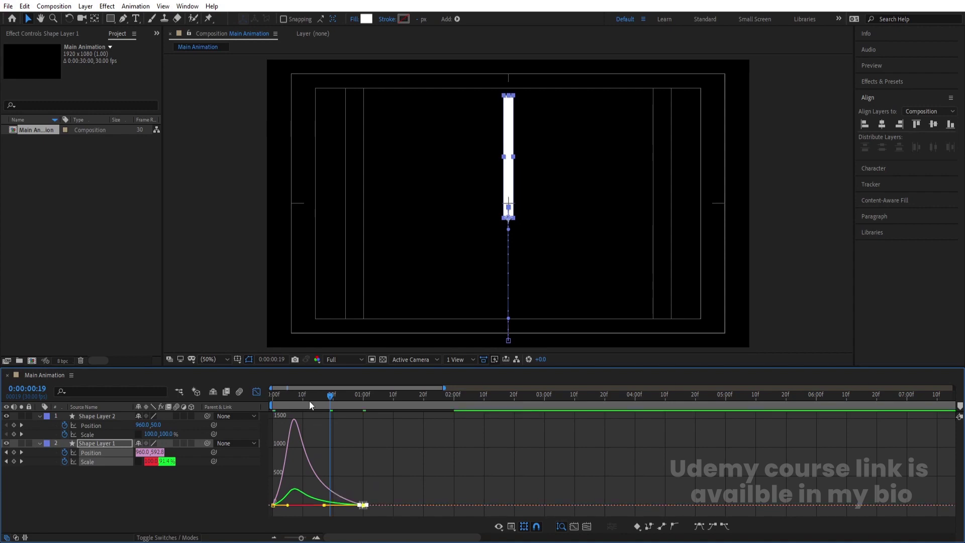
{"action": "key", "text": "space"}
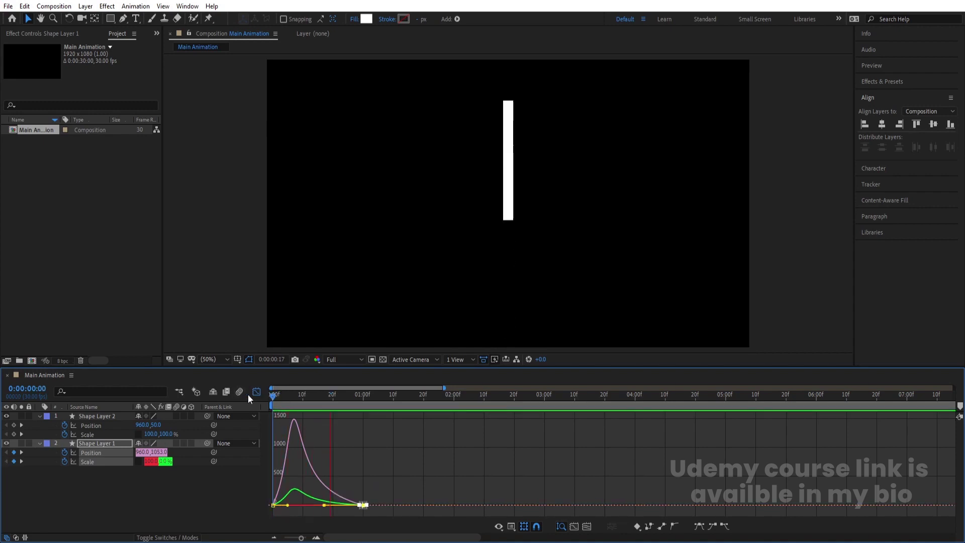
{"action": "key", "text": "apostrophe"}
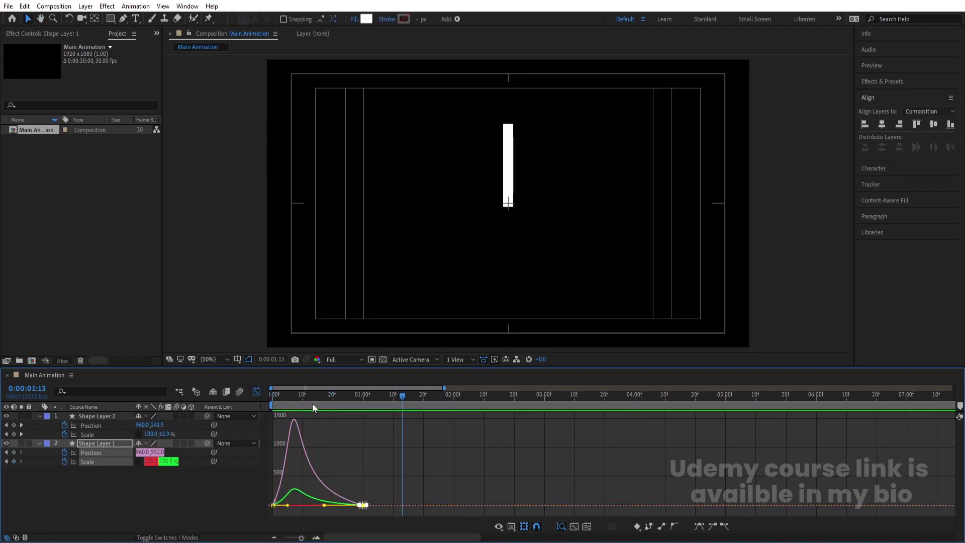
{"action": "key", "text": "F2"}
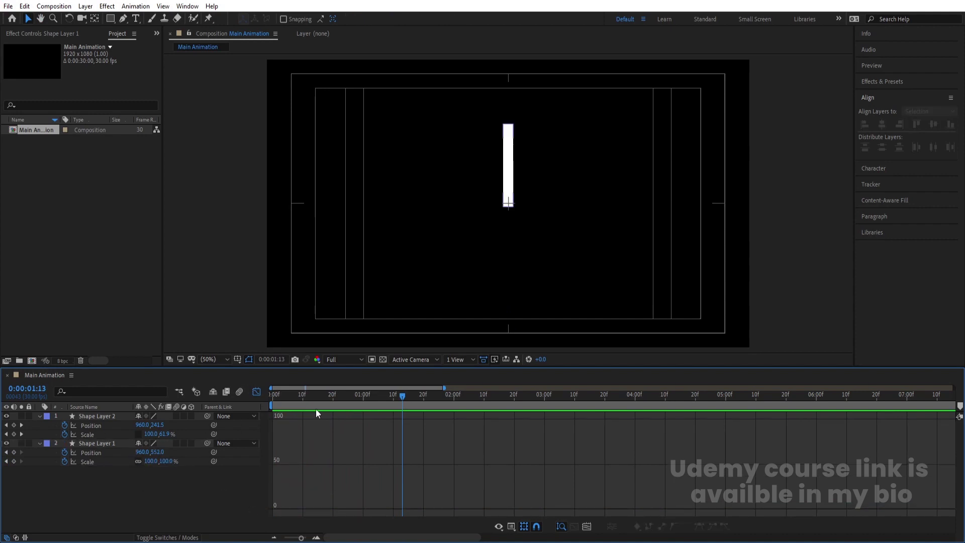
Step: Sharpen Shape Layer 1's Position and Scale speed curves to peak just after the start, and preview the faster rise
{"action": "left_click", "coordinate": [257, 391]}
{"action": "left_click_drag", "start_coordinate": [423, 500], "coordinate": [263, 449]}
{"action": "left_click", "coordinate": [256, 391]}
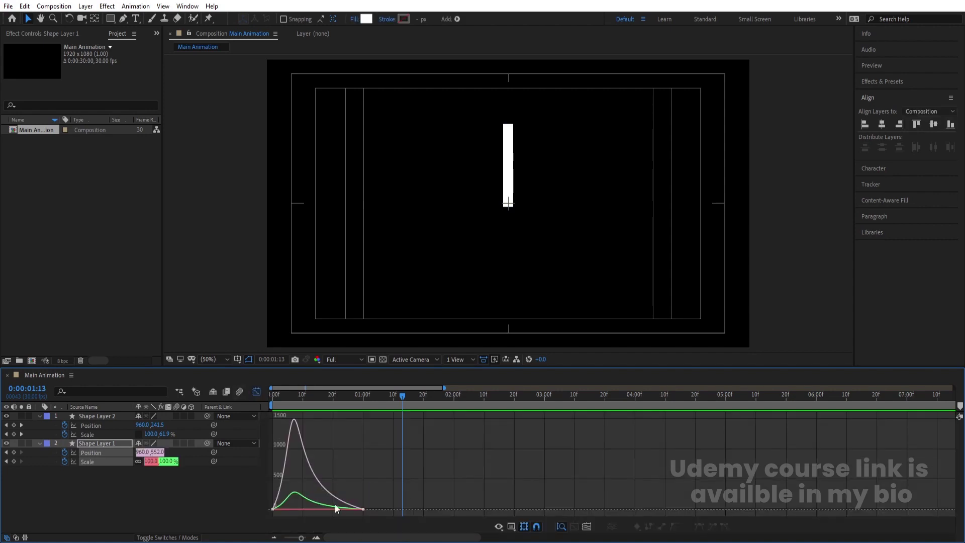
{"action": "left_click_drag", "start_coordinate": [294, 483], "coordinate": [279, 506]}
{"action": "left_click_drag", "start_coordinate": [378, 490], "coordinate": [317, 505]}
{"action": "left_click_drag", "start_coordinate": [402, 395], "coordinate": [247, 398]}
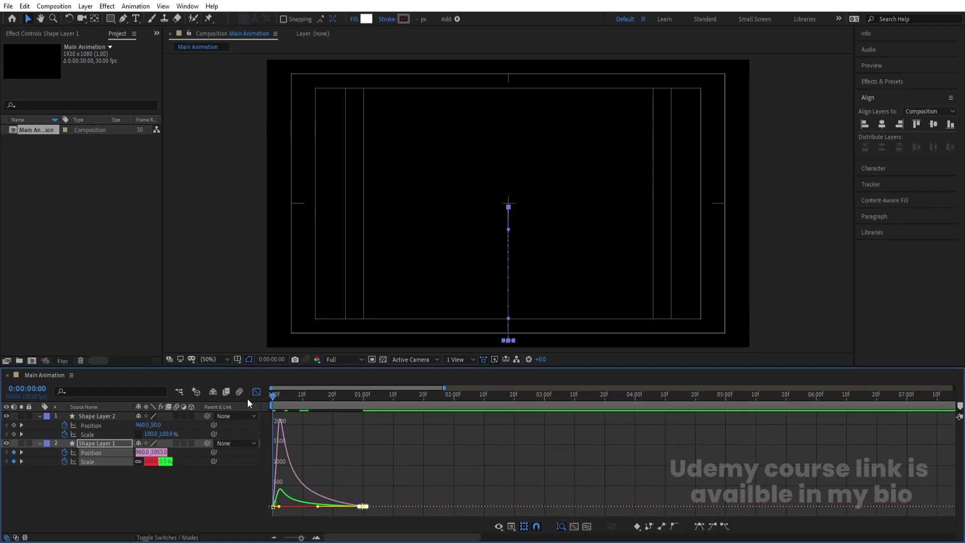
{"action": "key", "text": "space"}
{"action": "key", "text": "space"}
{"action": "left_click", "coordinate": [256, 391]}
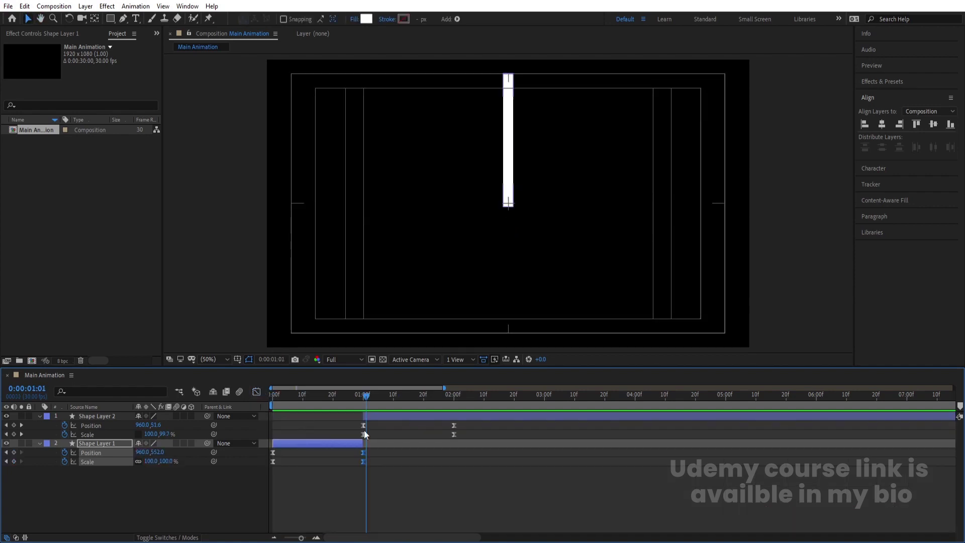
Step: Reshape Shape Layer 2's Position and Scale speed curves to start slowly and peak shortly before 0:00:02:00, and preview the motion
{"action": "key", "text": "Page_Up"}
{"action": "left_click", "coordinate": [387, 419]}
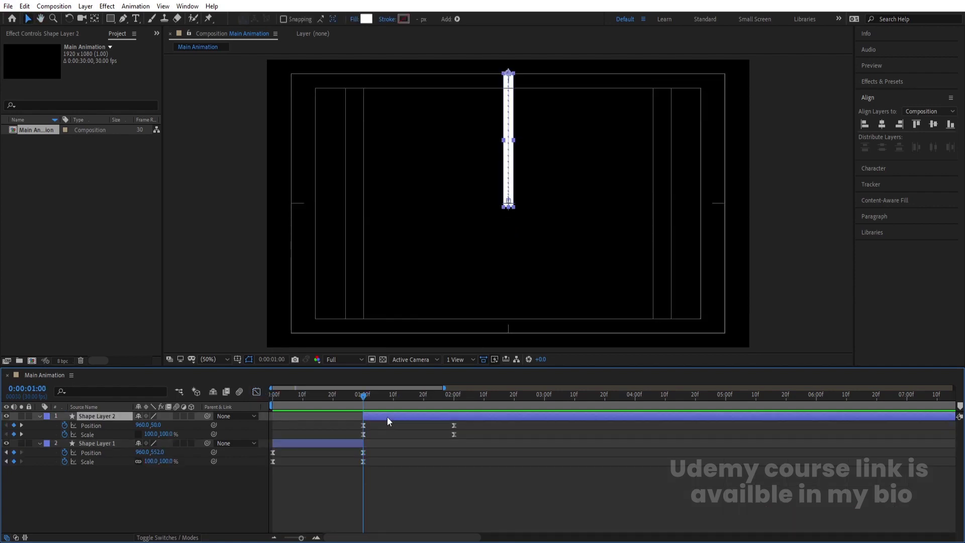
{"action": "left_click_drag", "start_coordinate": [469, 435], "coordinate": [319, 411]}
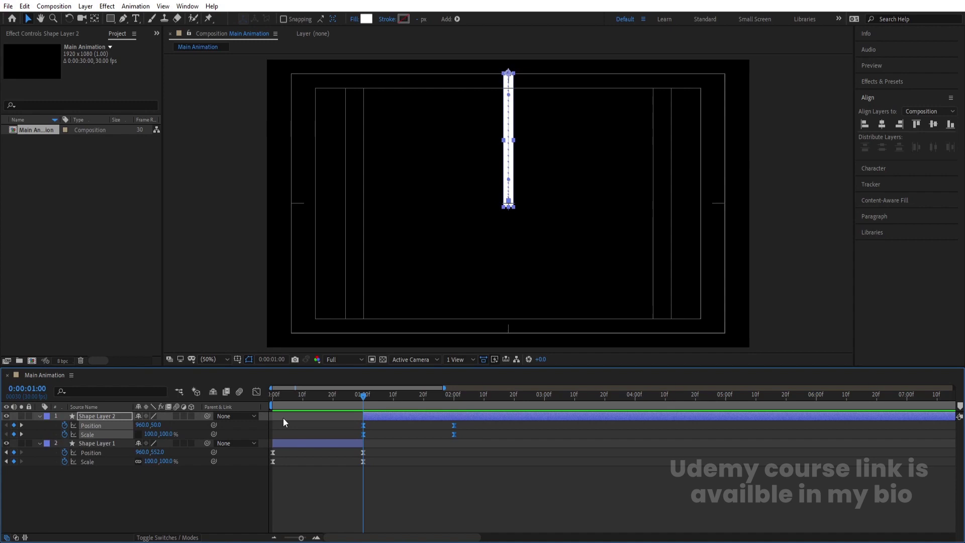
{"action": "left_click", "coordinate": [256, 391]}
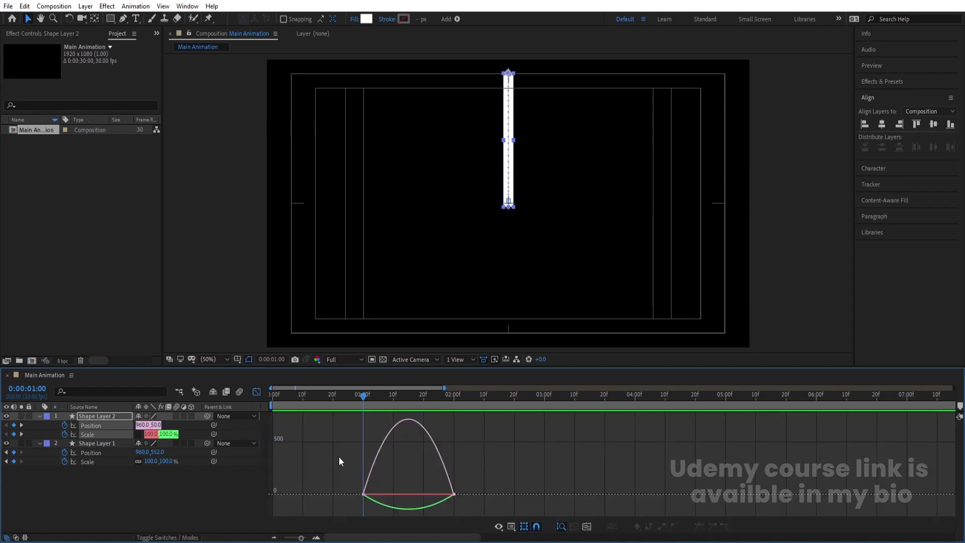
{"action": "left_click_drag", "start_coordinate": [323, 455], "coordinate": [408, 503]}
{"action": "key", "text": "space"}
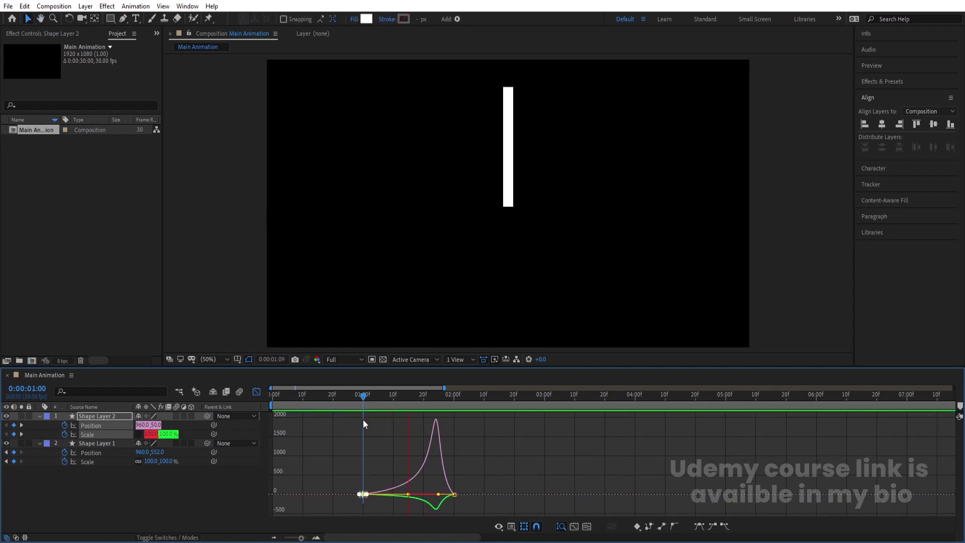
{"action": "left_click", "coordinate": [257, 392]}
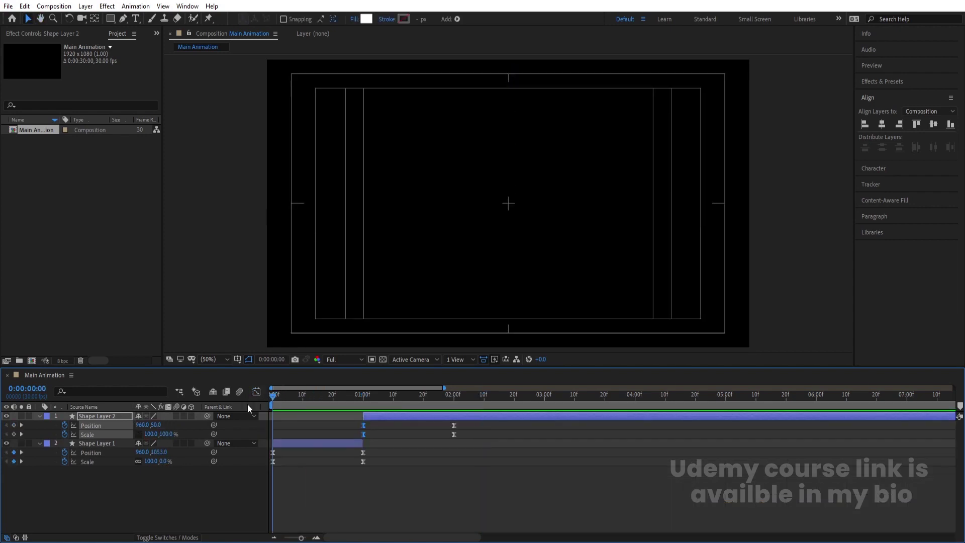
Step: Preview the complete two-second bar animation from the start
{"action": "key", "text": "space"}
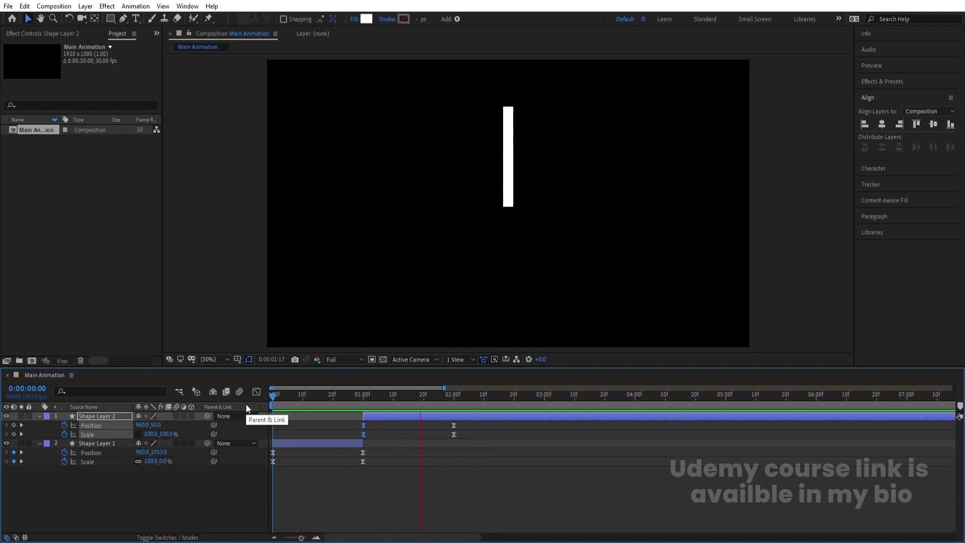
{"action": "key", "text": "space"}
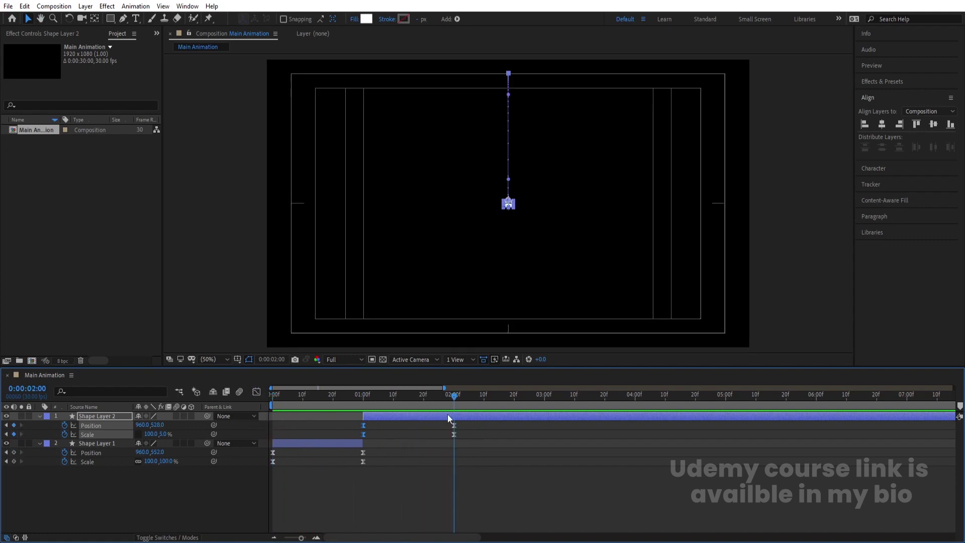
{"action": "key", "text": "Home"}
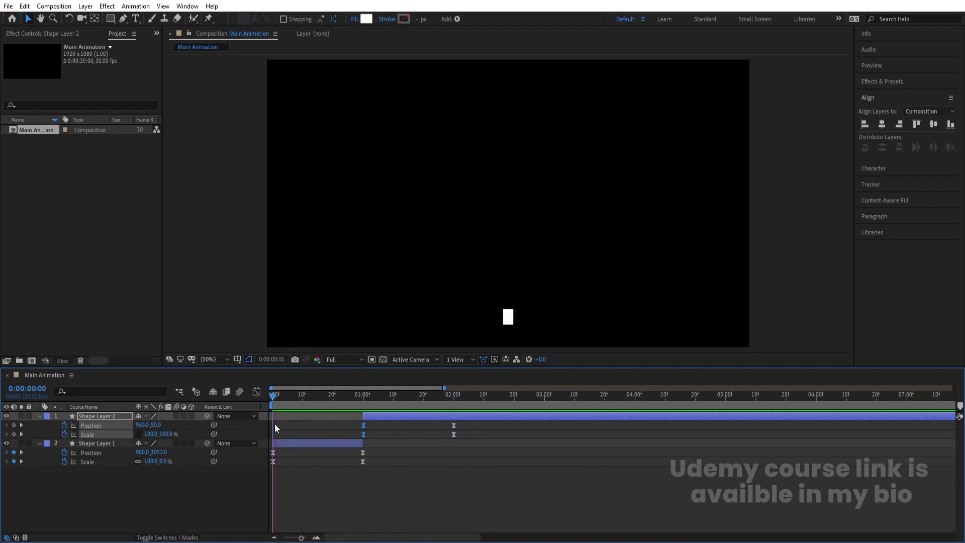
{"action": "key", "text": "space"}
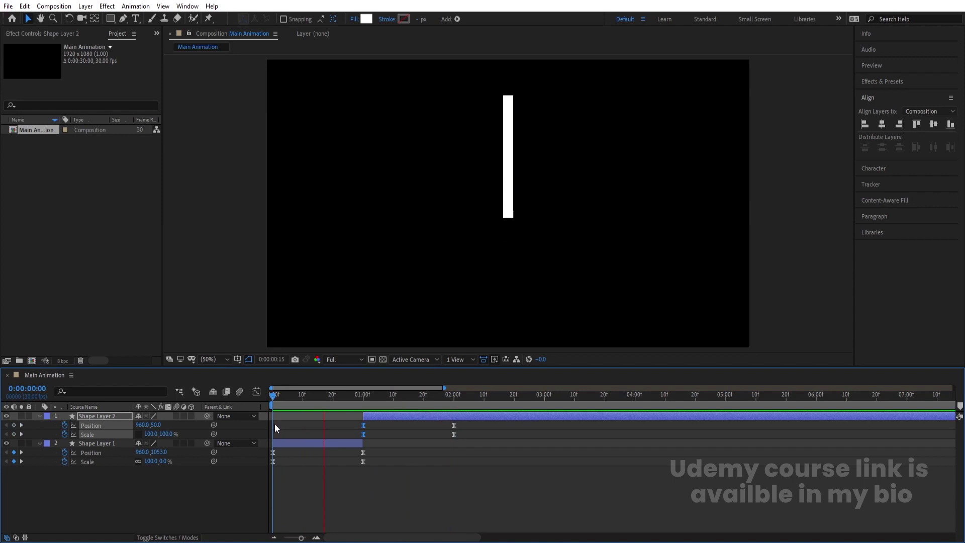
{"action": "left_click", "coordinate": [405, 451]}
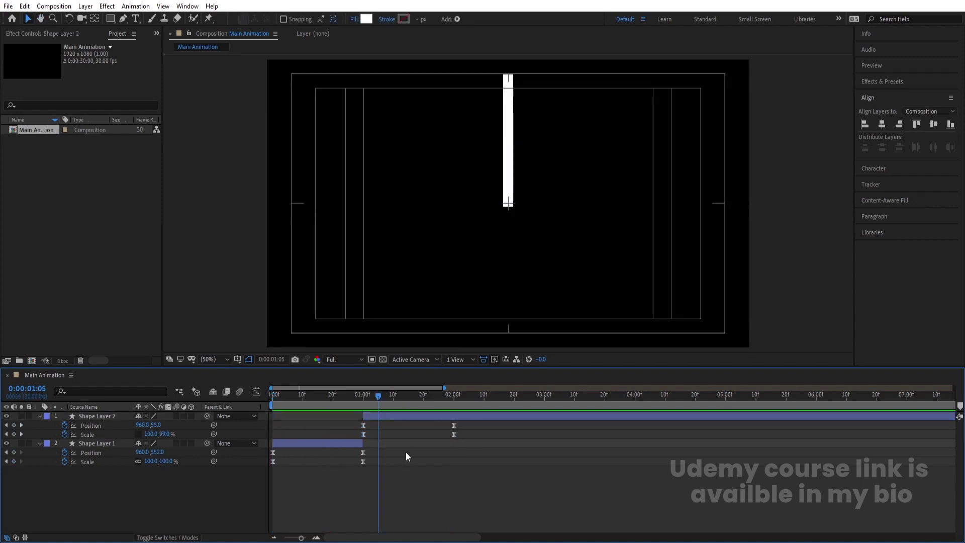
Step: Duplicate Shape Layer 2 and shift all the copy's Position keyframes right to 1102, 50 at 0:00:01:00
{"action": "left_click", "coordinate": [372, 417]}
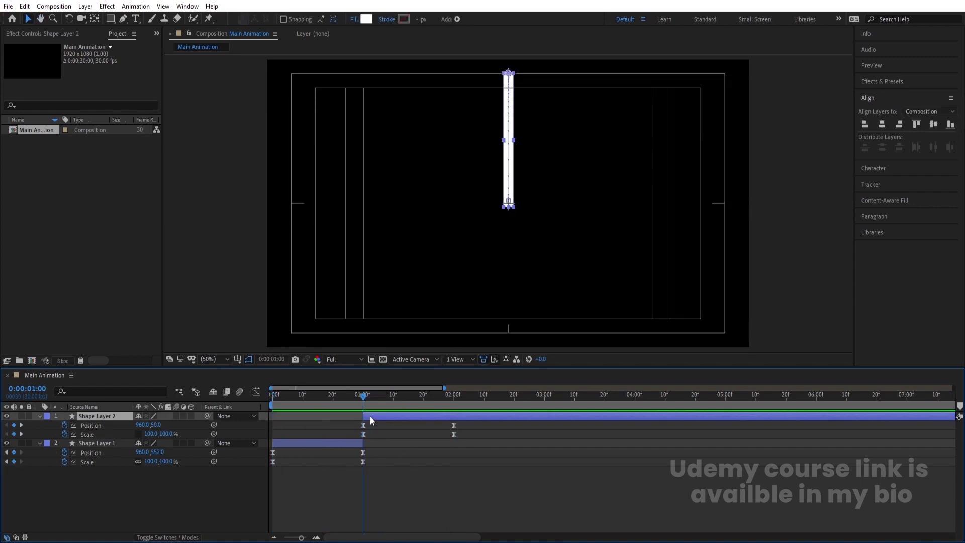
{"action": "key", "text": "ctrl+d"}
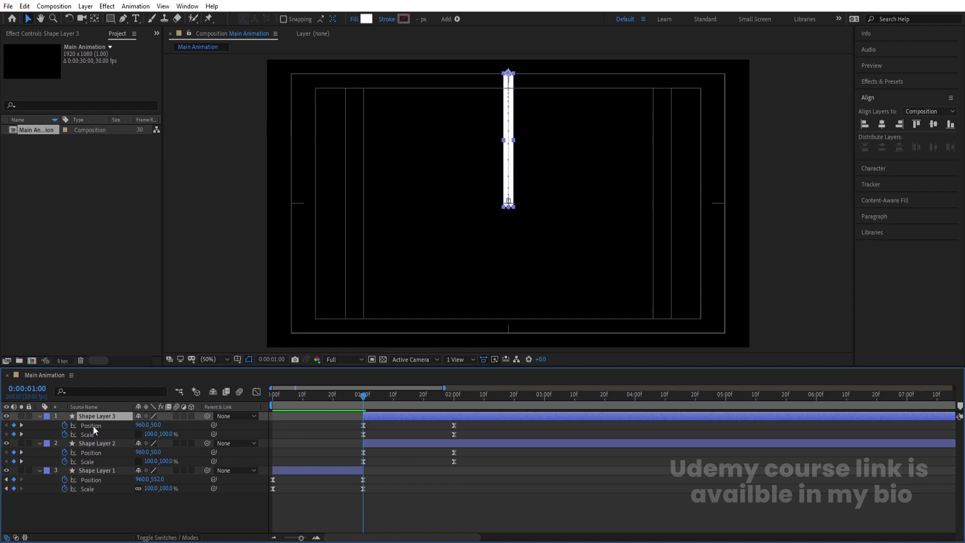
{"action": "left_click", "coordinate": [89, 427]}
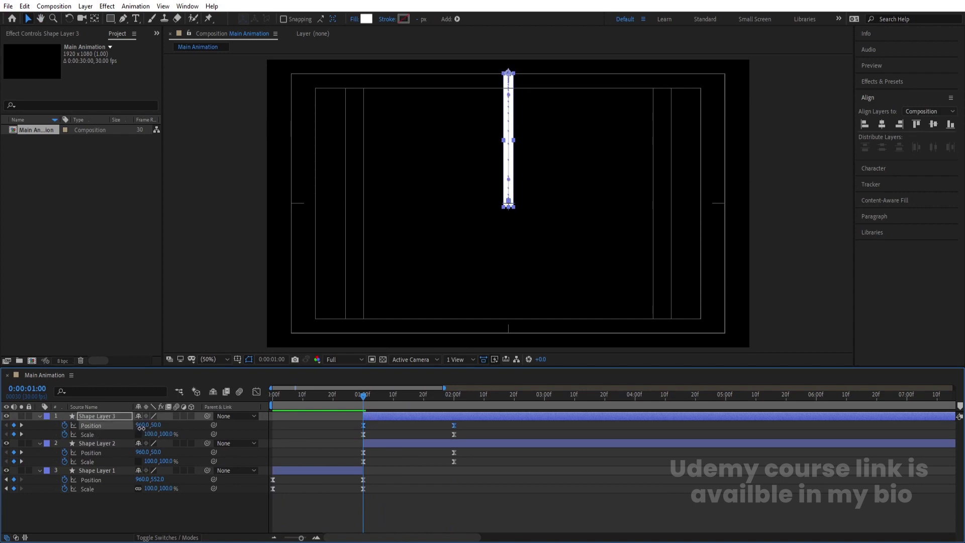
{"action": "left_click_drag", "start_coordinate": [142, 424], "coordinate": [213, 428]}
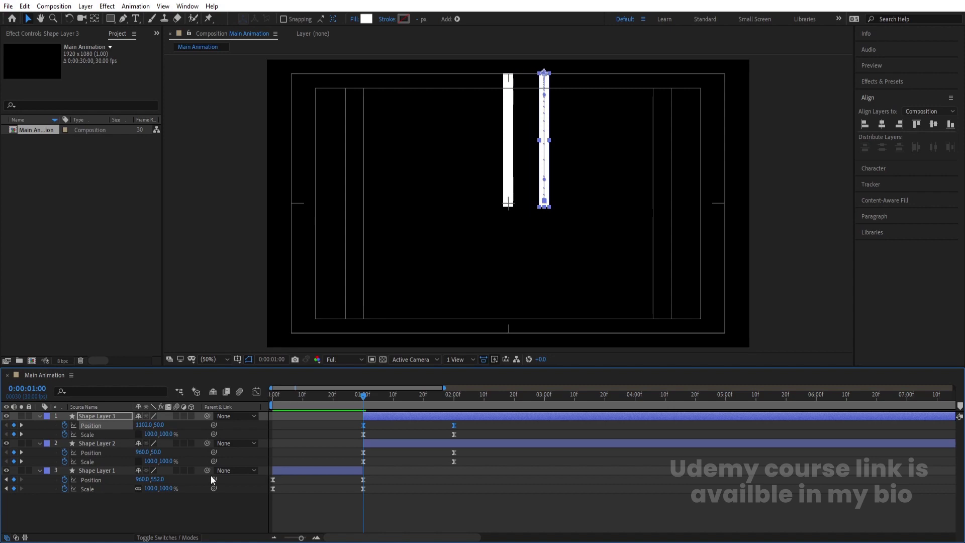
Step: Duplicate Shape Layer 3 and shift all the copy's Position keyframes to the other side of the middle bar, at 829, 50
{"action": "left_click", "coordinate": [178, 523]}
{"action": "left_click", "coordinate": [109, 414]}
{"action": "key", "text": "ctrl+d"}
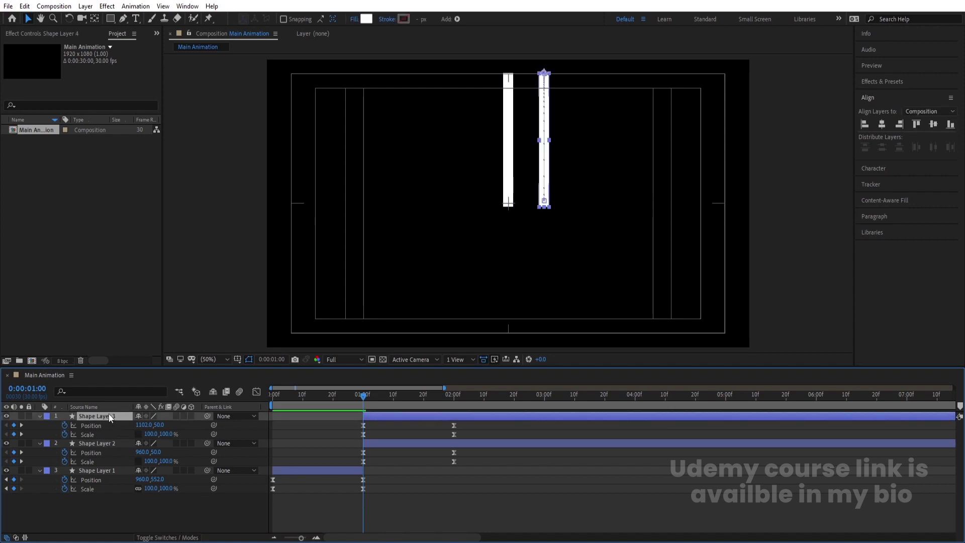
{"action": "left_click", "coordinate": [106, 425]}
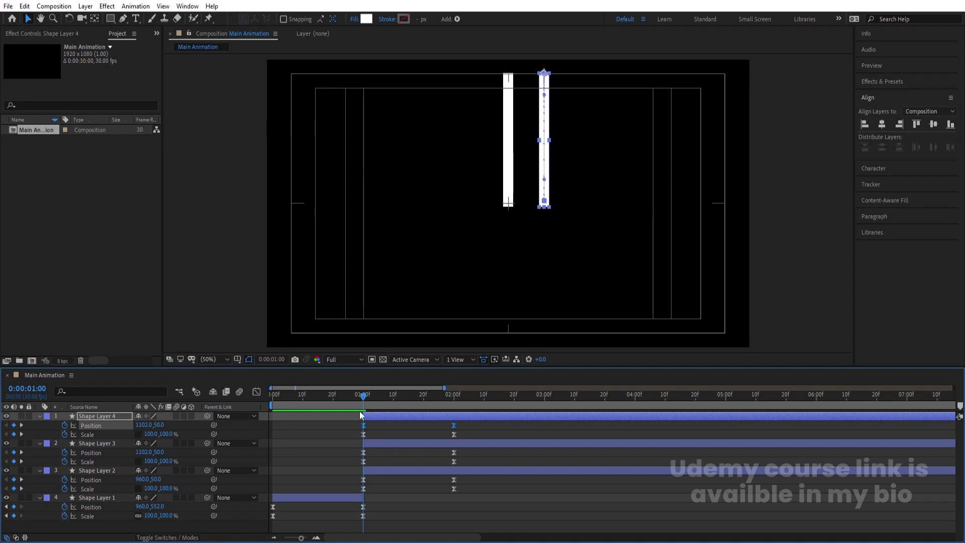
{"action": "left_click_drag", "start_coordinate": [143, 425], "coordinate": [37, 431]}
{"action": "left_click_drag", "start_coordinate": [135, 425], "coordinate": [106, 426]}
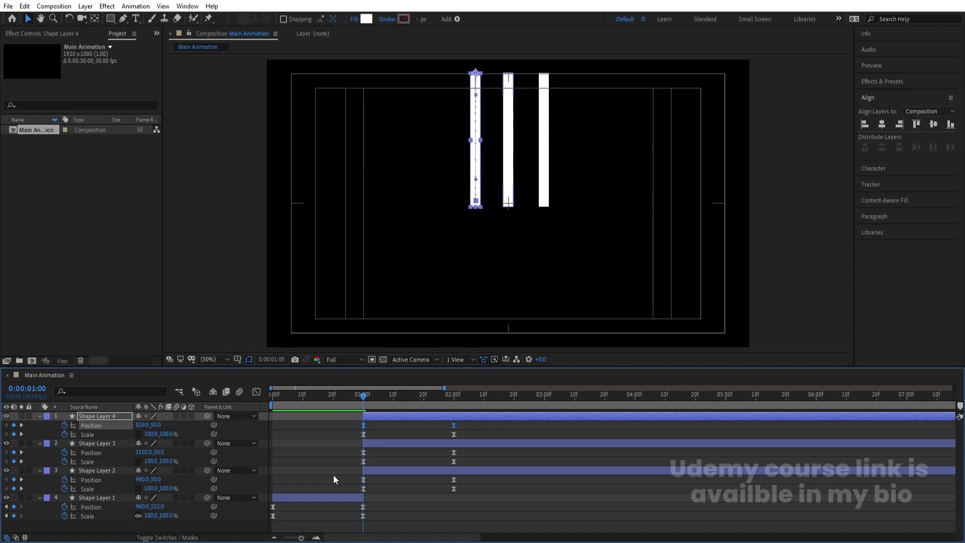
Step: Preview the three-bar animation from 0:00:00:20 and return to the keyframes at 0:00:01:00
{"action": "left_click", "coordinate": [394, 432]}
{"action": "left_click", "coordinate": [334, 396]}
{"action": "key", "text": "space"}
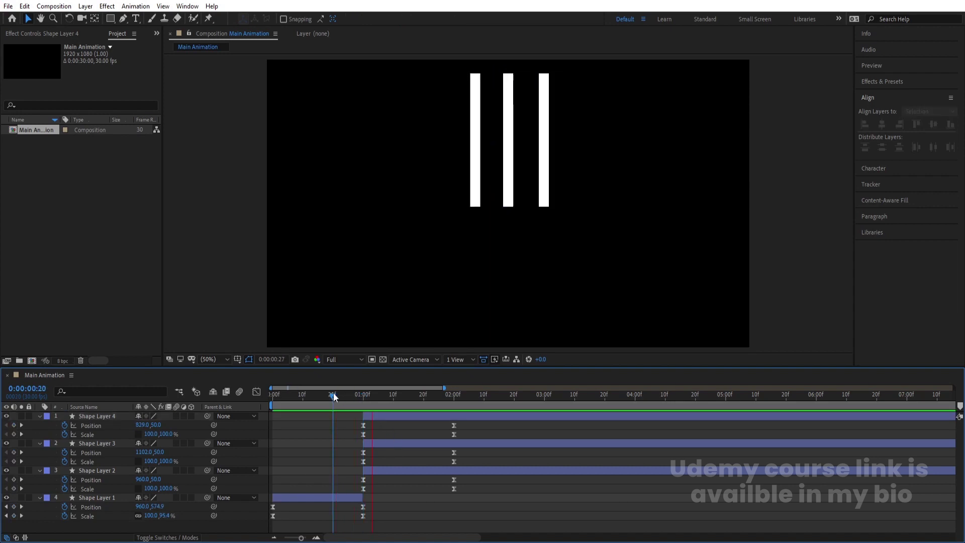
{"action": "key", "text": "j"}
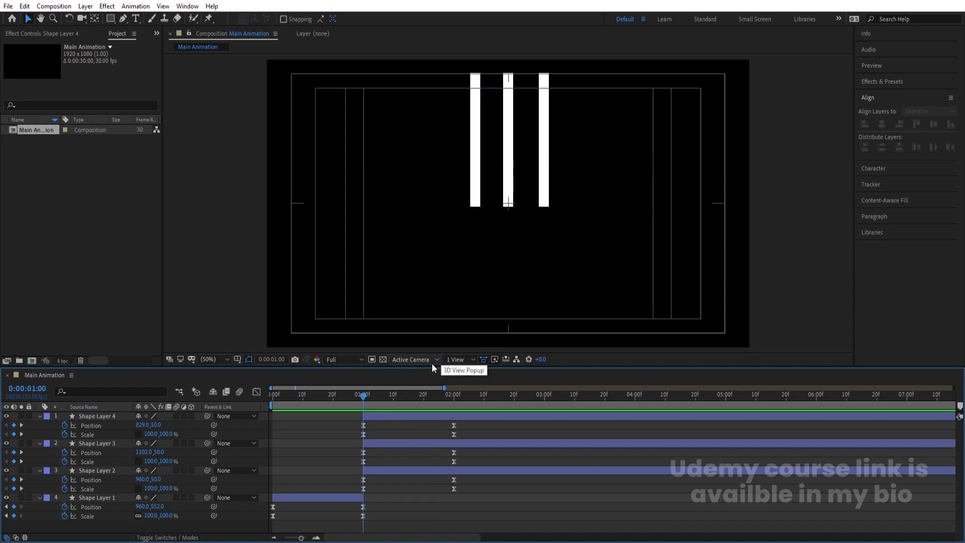
Step: Offset Shape Layer 4 to start at 0:00:01:05 and Shape Layer 3 at 0:00:01:10, and preview the stagger
{"action": "key", "text": "equal"}
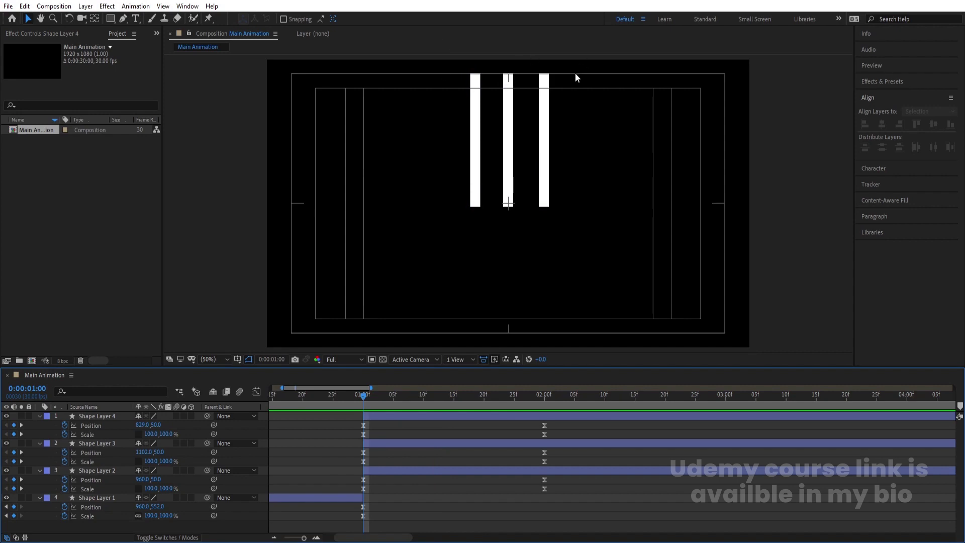
{"action": "left_click", "coordinate": [393, 393]}
{"action": "left_click", "coordinate": [390, 415]}
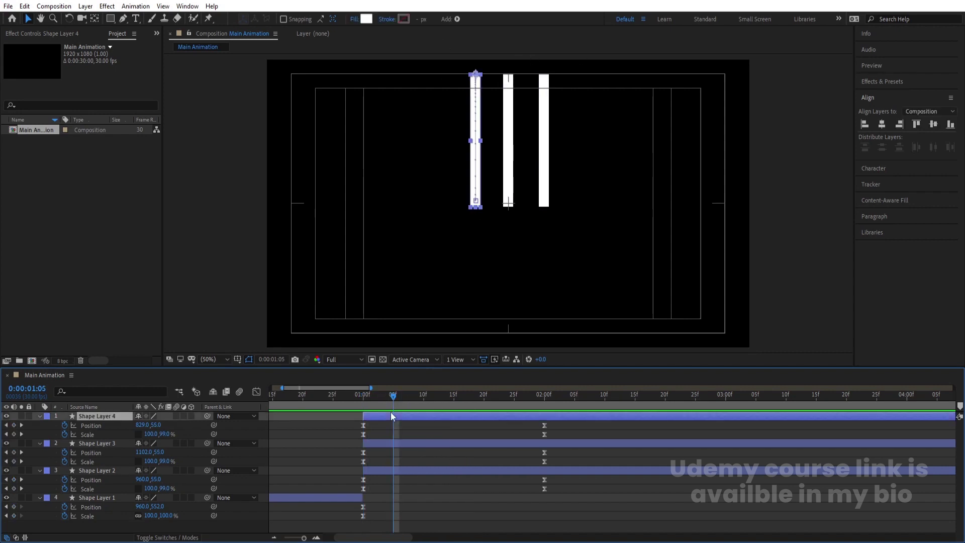
{"action": "left_click_drag", "start_coordinate": [391, 416], "coordinate": [421, 415]}
{"action": "left_click", "coordinate": [423, 395]}
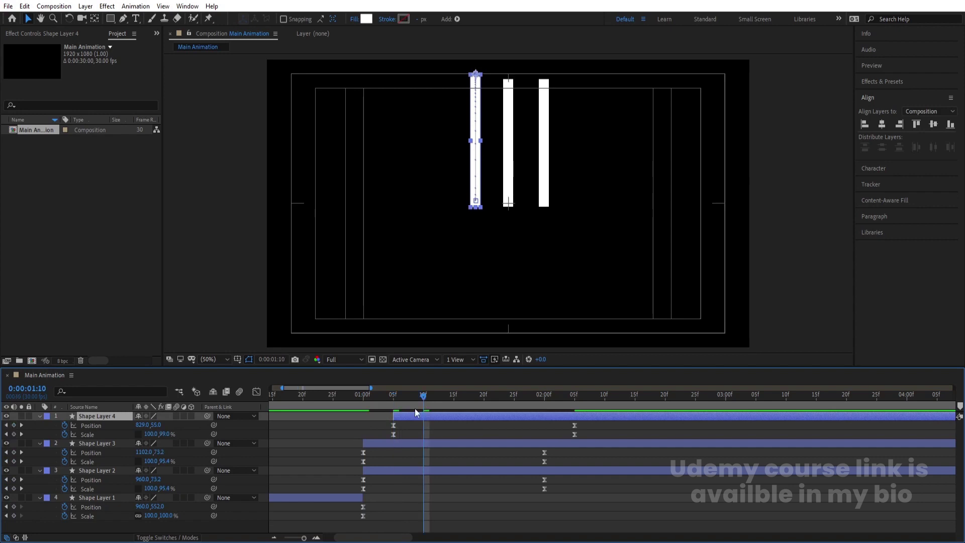
{"action": "left_click", "coordinate": [392, 445]}
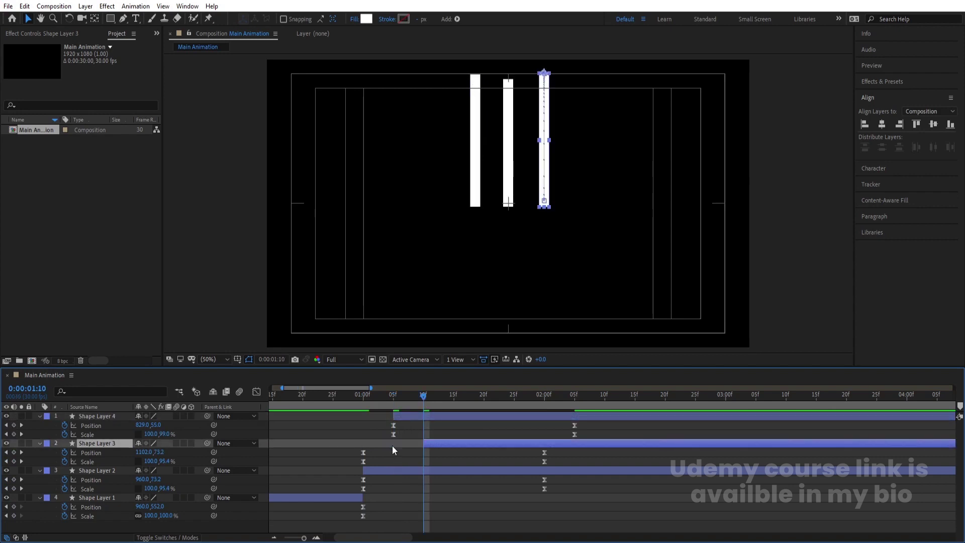
{"action": "key", "text": "bracketleft"}
{"action": "key", "text": "space"}
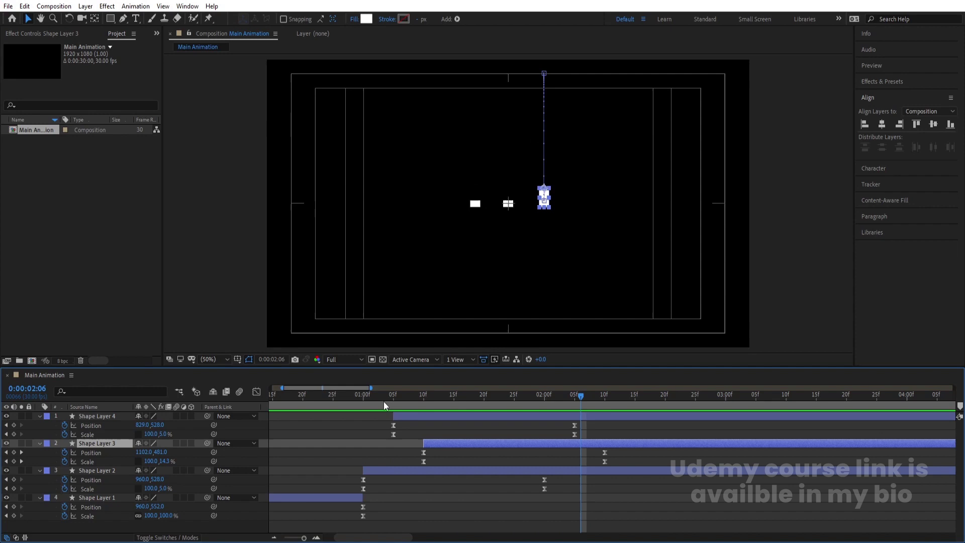
Step: Extend the in-point of Shape Layer 4 back to 0:00:01:00 and that of Shape Layer 3 to 0:00:01:05, keeping their keyframes in place
{"action": "left_click_drag", "start_coordinate": [401, 395], "coordinate": [364, 396]}
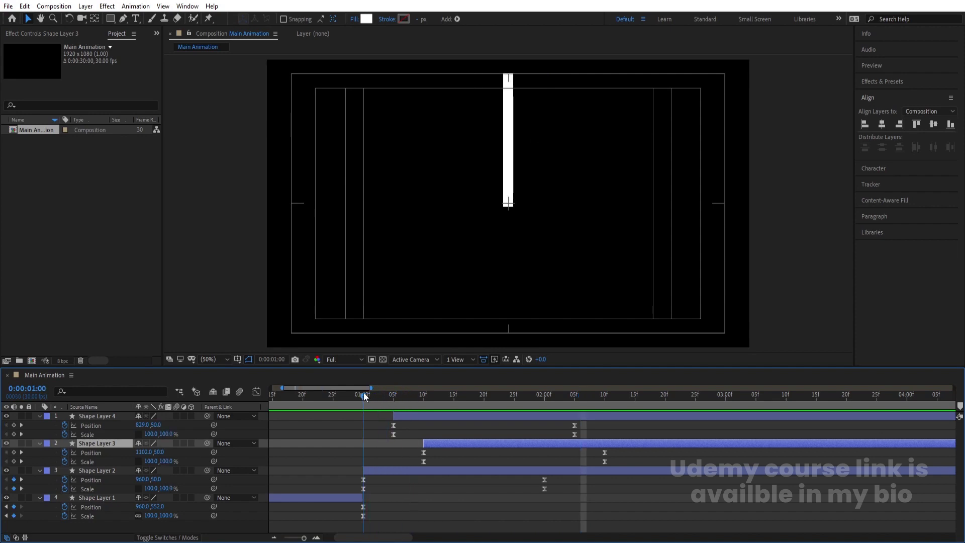
{"action": "left_click", "coordinate": [399, 416]}
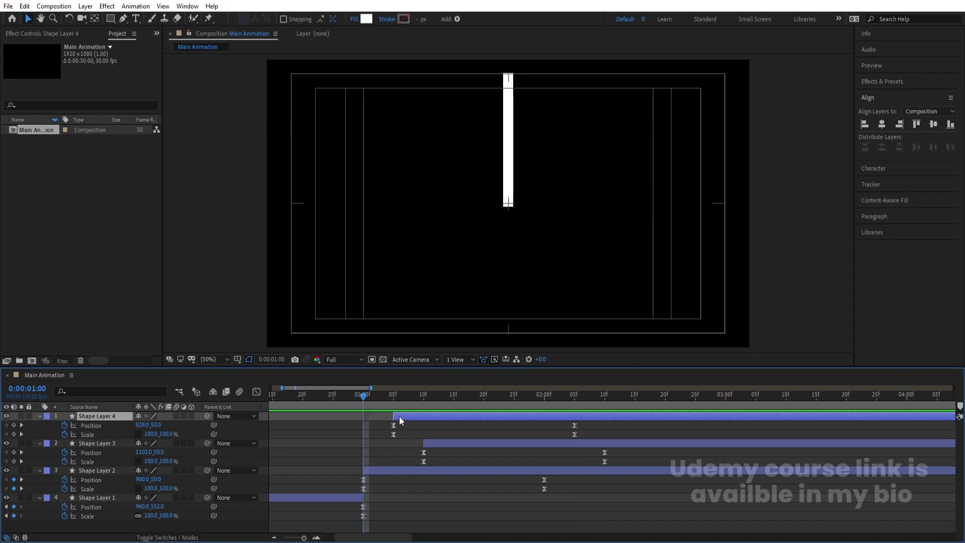
{"action": "key", "text": "alt+bracketleft"}
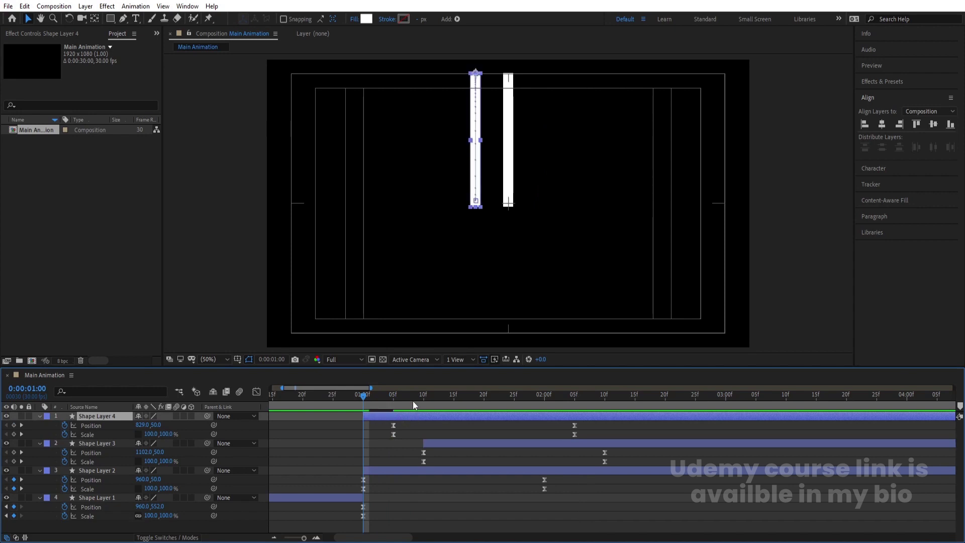
{"action": "mouse_move", "coordinate": [412, 400]}
{"action": "left_mouse_down"}
{"action": "mouse_move", "coordinate": [423, 404]}
{"action": "mouse_move", "coordinate": [395, 403]}
{"action": "left_mouse_up"}
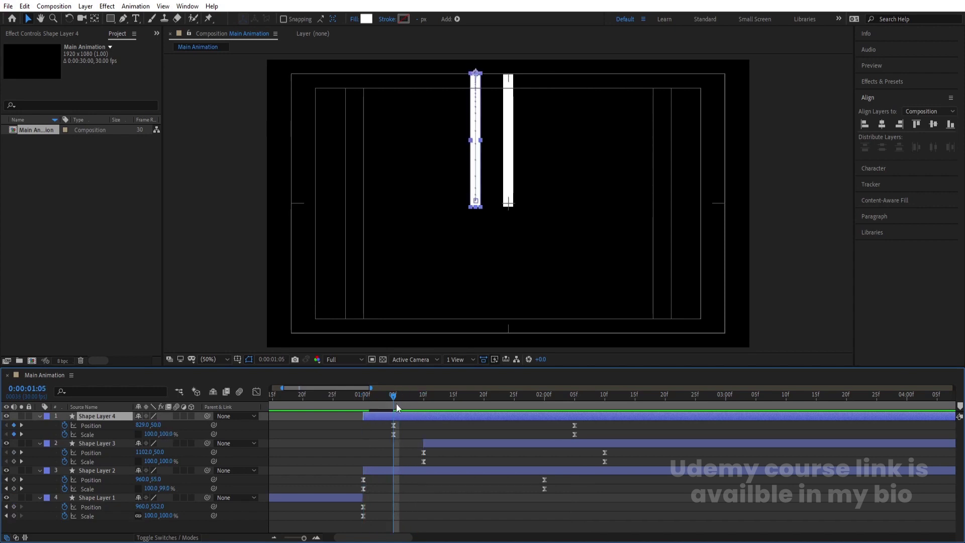
{"action": "left_click", "coordinate": [445, 440]}
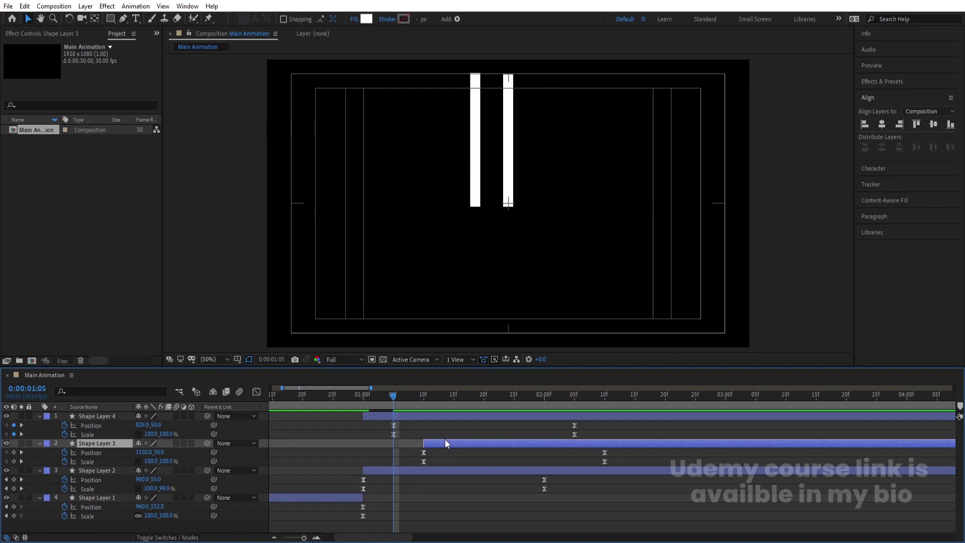
{"action": "key", "text": "alt+bracketleft"}
Step: Keyframe Shape Layer 4's vertical scale at 0% at 0:00:01:00
{"action": "left_click", "coordinate": [362, 399]}
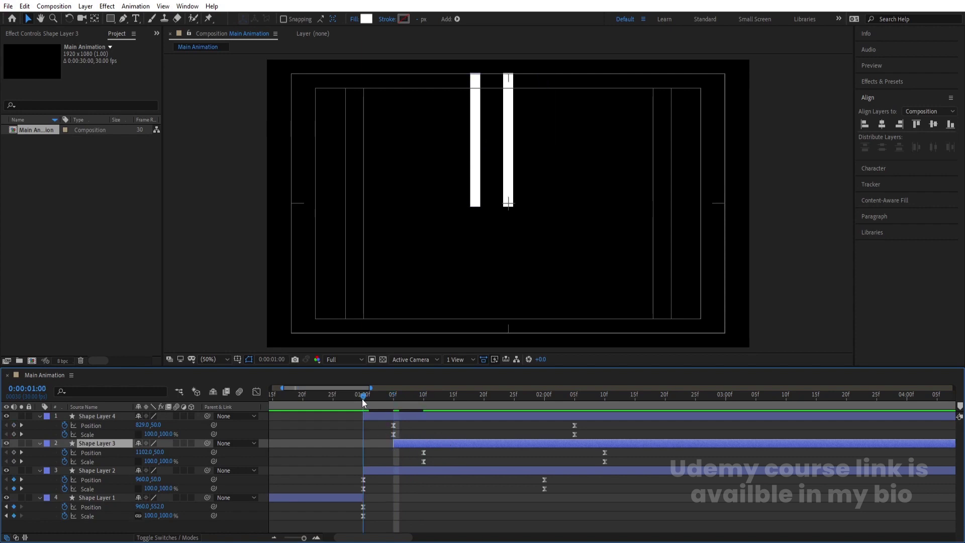
{"action": "left_click", "coordinate": [377, 424]}
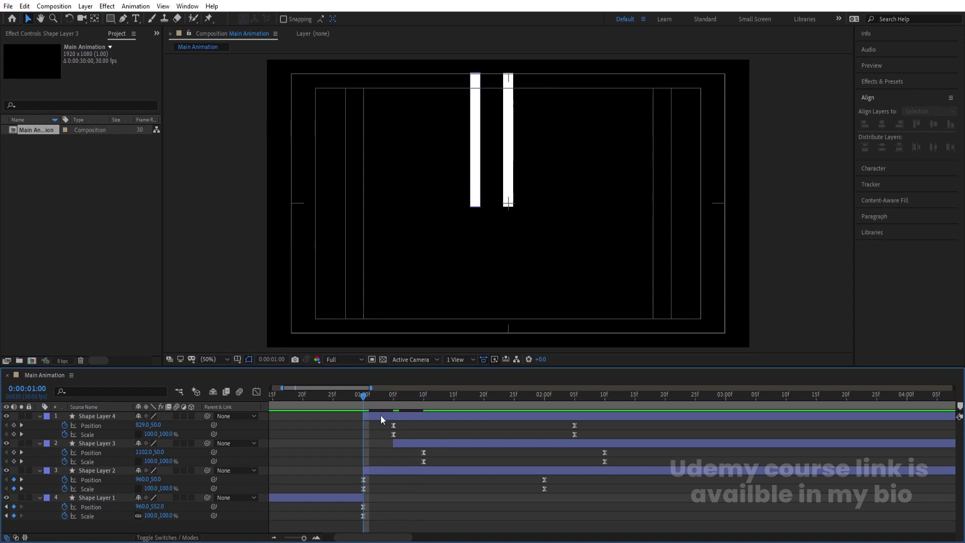
{"action": "left_click", "coordinate": [391, 415]}
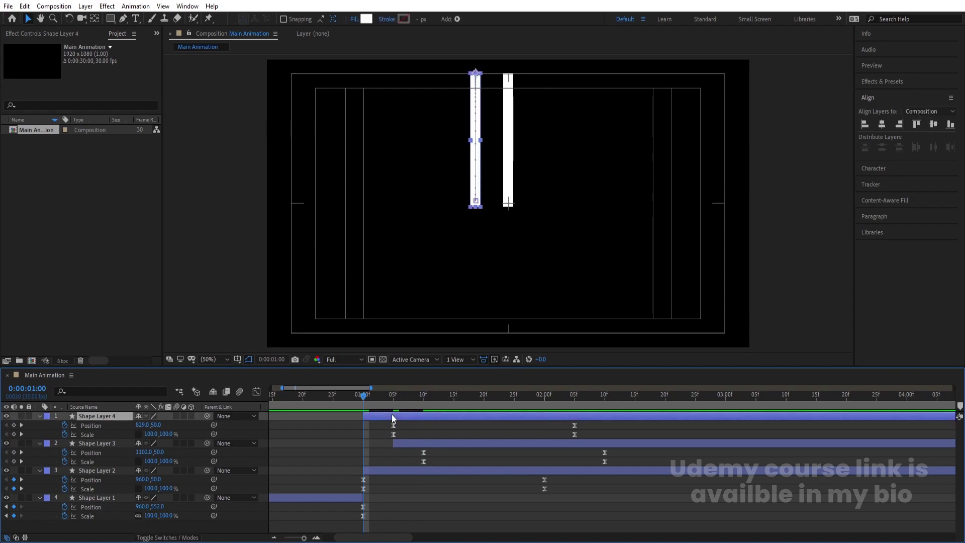
{"action": "left_click", "coordinate": [166, 433]}
{"action": "type", "text": "0"}
{"action": "key", "text": "Return"}
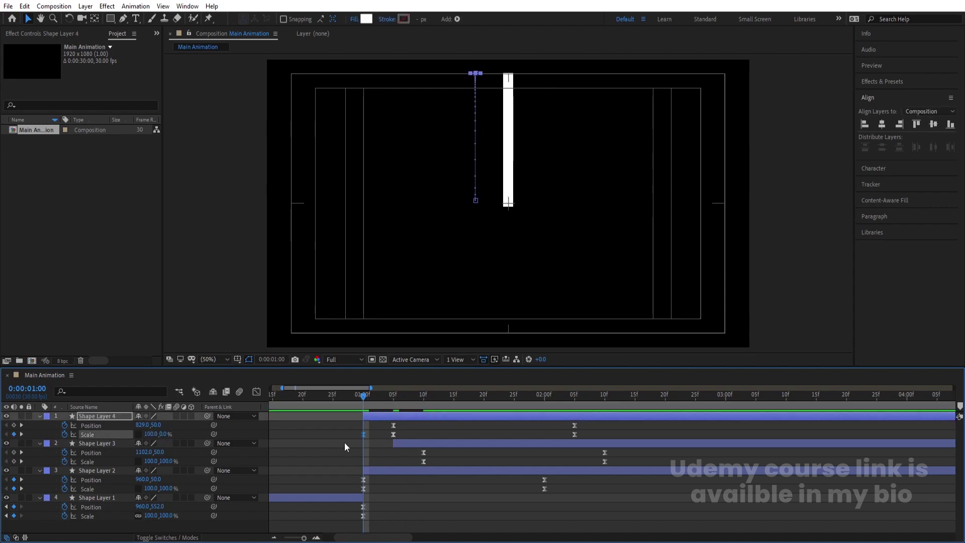
Step: Keyframe Shape Layer 3's vertical scale at 0% at 0:00:01:05
{"action": "left_click", "coordinate": [393, 400]}
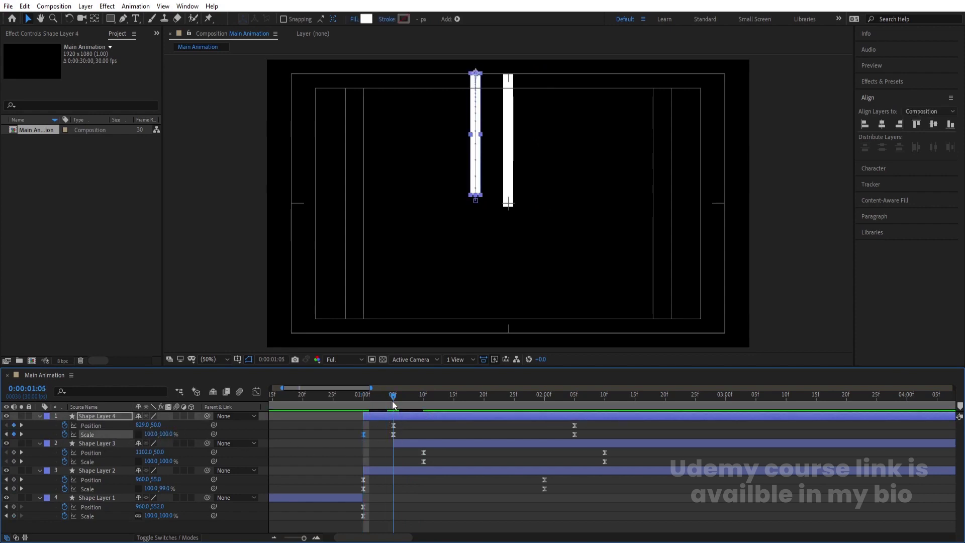
{"action": "left_click", "coordinate": [405, 445]}
{"action": "left_click", "coordinate": [168, 456]}
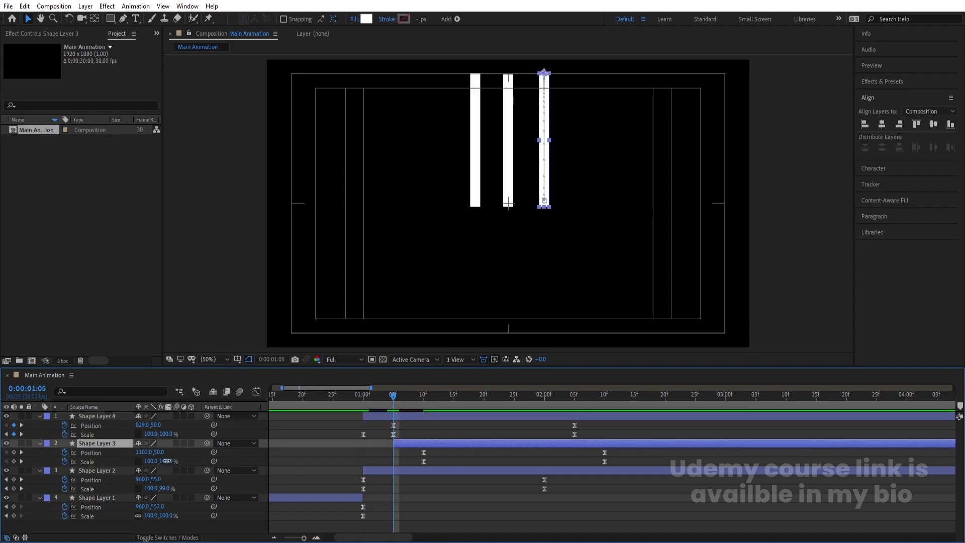
{"action": "type", "text": "0"}
{"action": "key", "text": "Return"}
Step: Preview and scrub the side bars' growth from just before 0:00:01:00 to check the timing
{"action": "left_click", "coordinate": [357, 409]}
{"action": "key", "text": "space"}
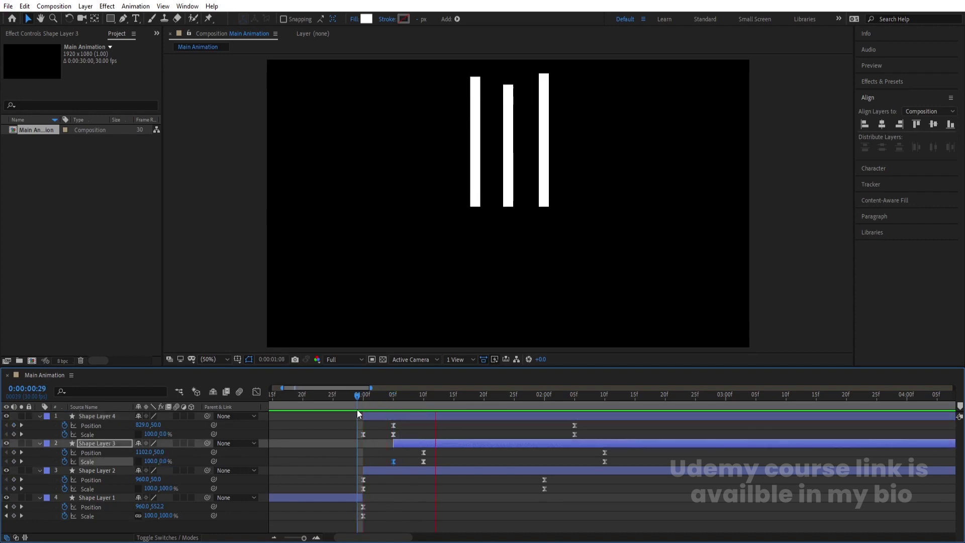
{"action": "key", "text": "space"}
{"action": "left_click", "coordinate": [348, 408]}
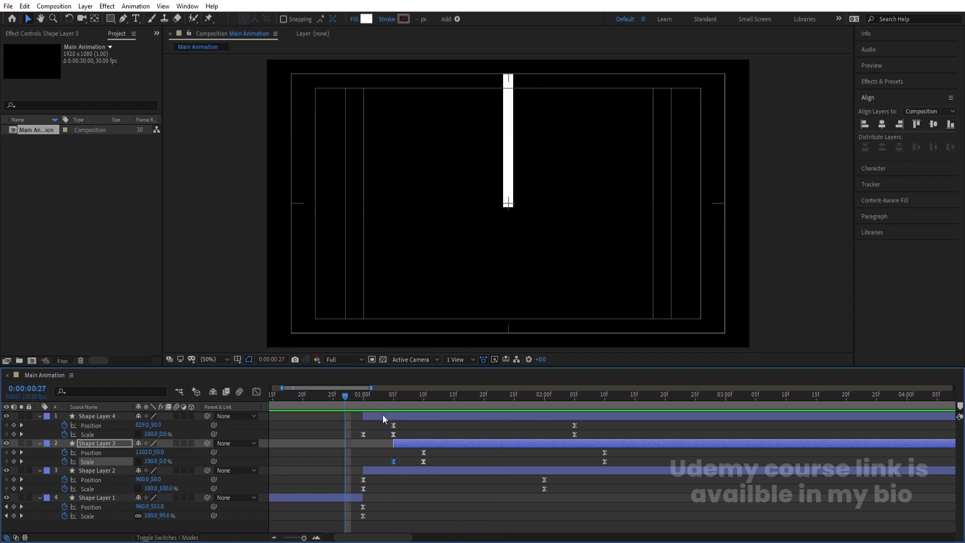
{"action": "key", "text": "k"}
{"action": "key", "text": "space"}
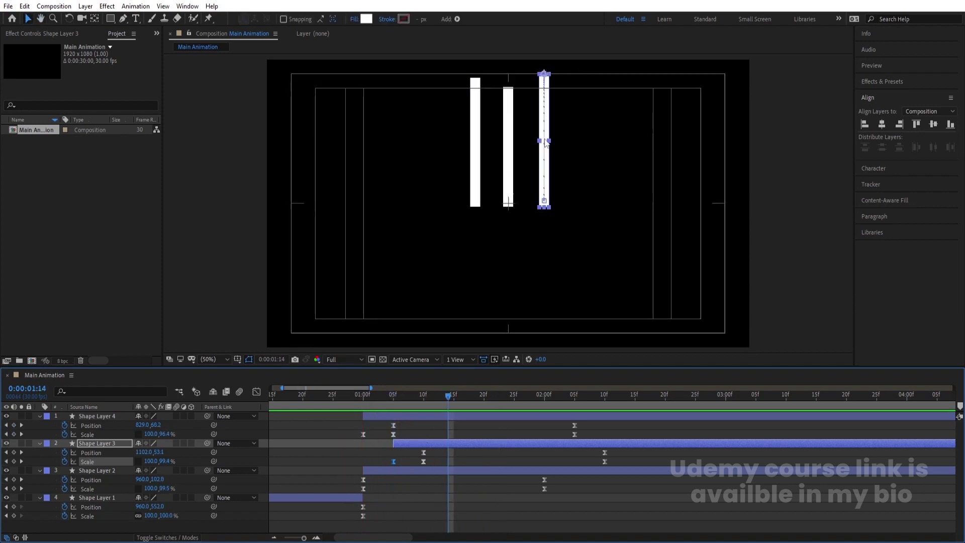
{"action": "key", "text": "space"}
{"action": "key", "text": "space"}
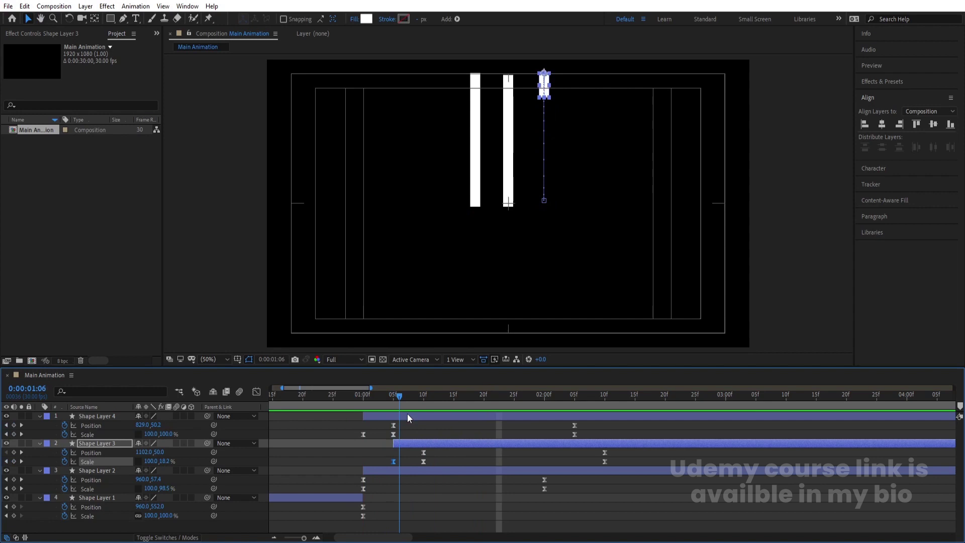
{"action": "left_click_drag", "start_coordinate": [594, 415], "coordinate": [382, 437]}
{"action": "key", "text": "v"}
{"action": "key", "text": "k"}
{"action": "key", "text": "k"}
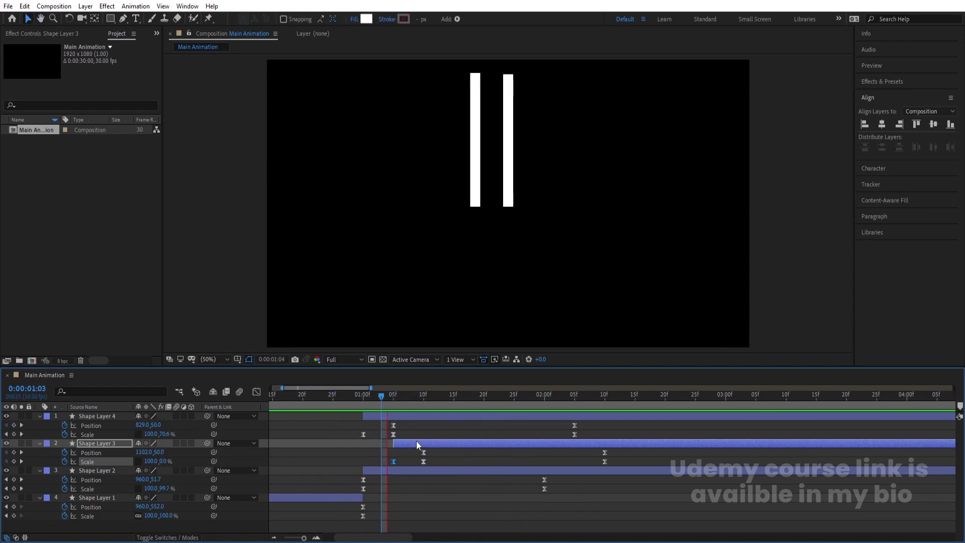
Step: Delay all Position keyframes and the last two Scale keyframes of Shape Layers 3 and 4 by 10 frames
{"action": "left_click_drag", "start_coordinate": [386, 424], "coordinate": [583, 435]}
{"action": "left_click_drag", "start_coordinate": [416, 454], "coordinate": [649, 471]}
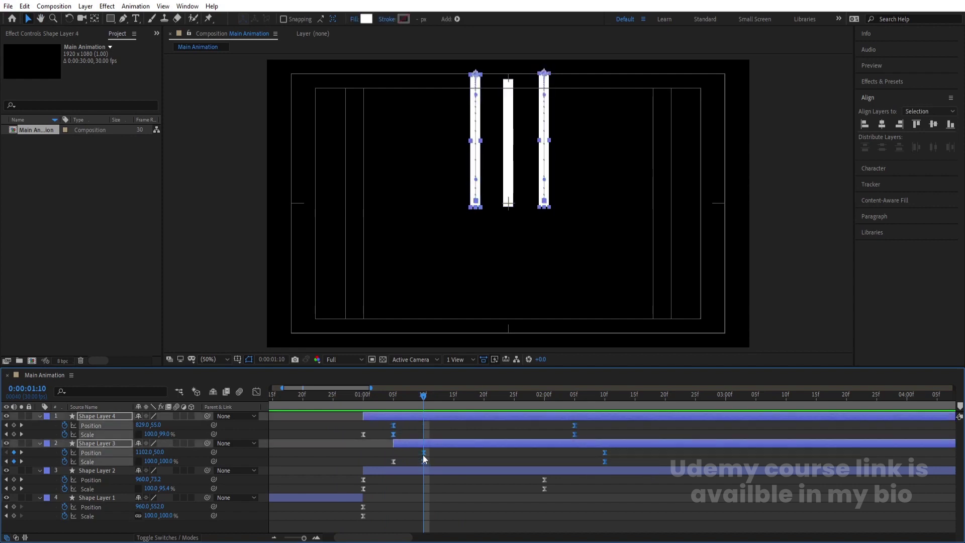
{"action": "left_click_drag", "start_coordinate": [423, 454], "coordinate": [481, 455]}
Step: Preview the retimed bars from 0:00:00:28 and the whole animation from the start
{"action": "left_click", "coordinate": [351, 402]}
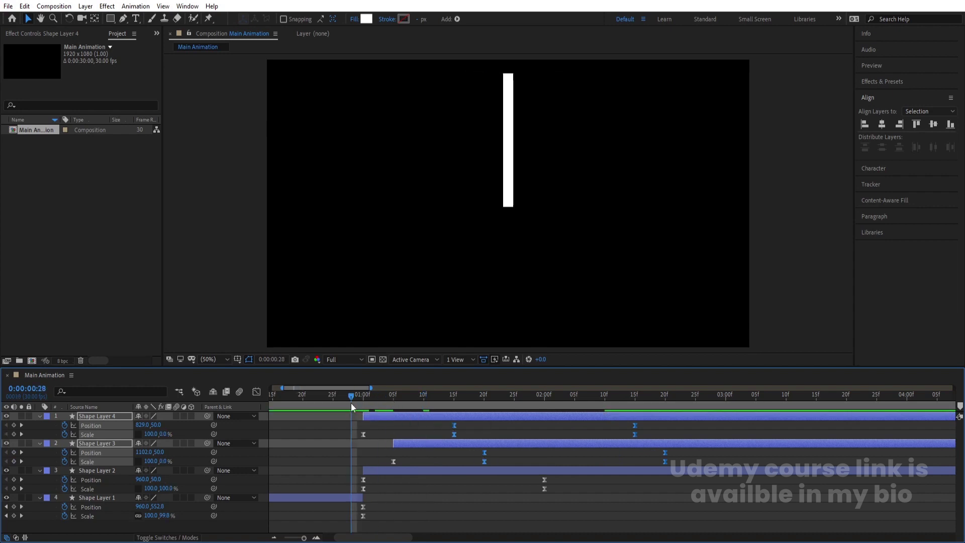
{"action": "key", "text": "space"}
{"action": "key", "text": "space"}
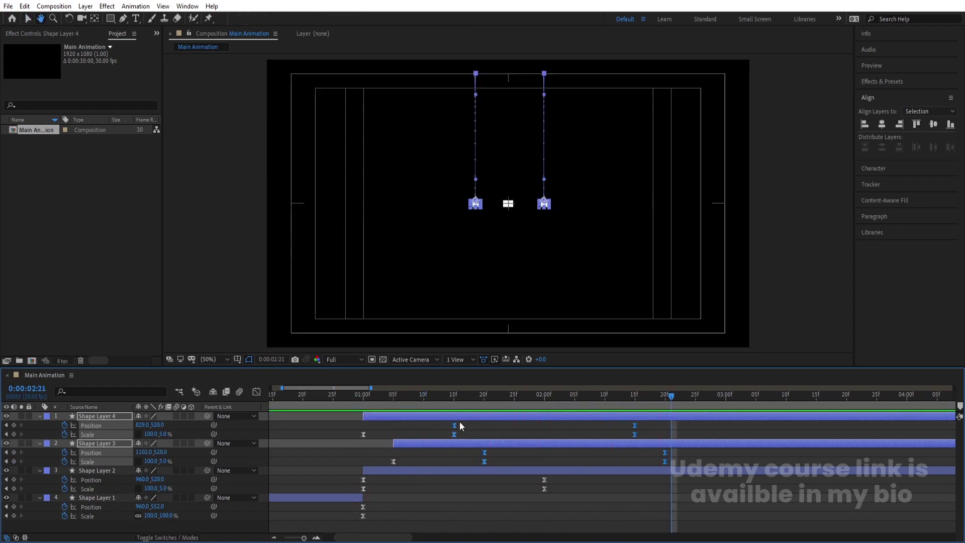
{"action": "key", "text": "Home"}
{"action": "key", "text": "minus"}
{"action": "key", "text": "apostrophe"}
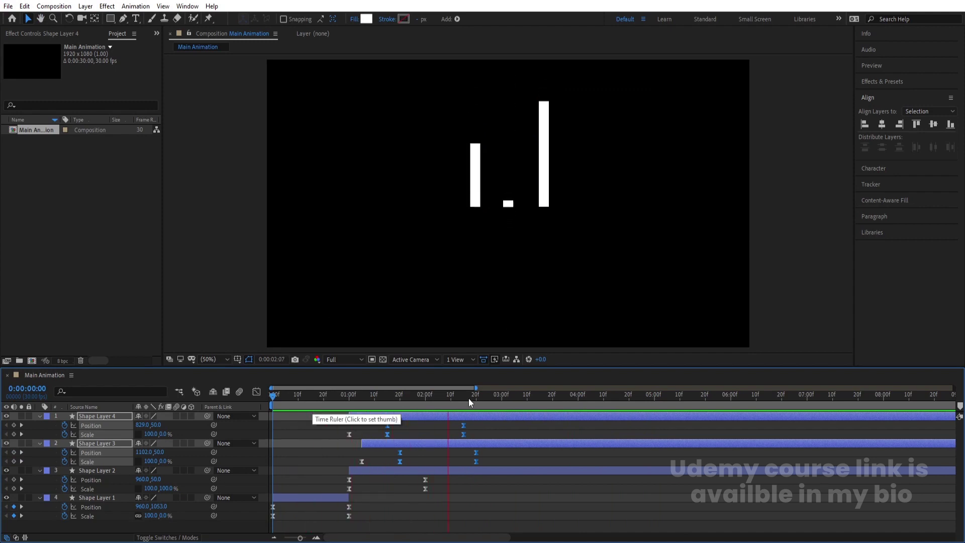
{"action": "key", "text": "apostrophe"}
{"action": "key", "text": "minus"}
{"action": "key", "text": "Num_Lock"}
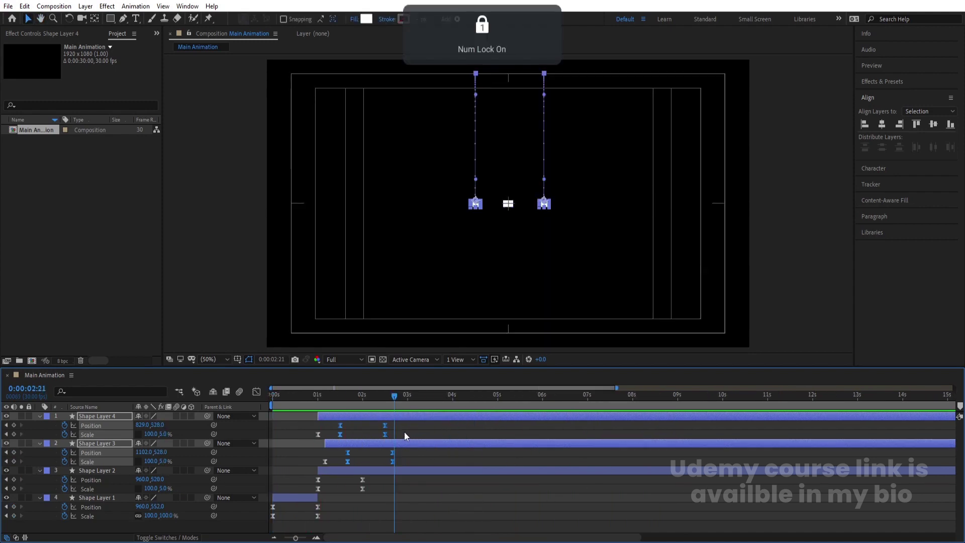
Step: Collapse the layer properties, enable motion blur on all four shape layers and the composition, and preview from the start
{"action": "left_click", "coordinate": [404, 432]}
{"action": "key", "text": "u"}
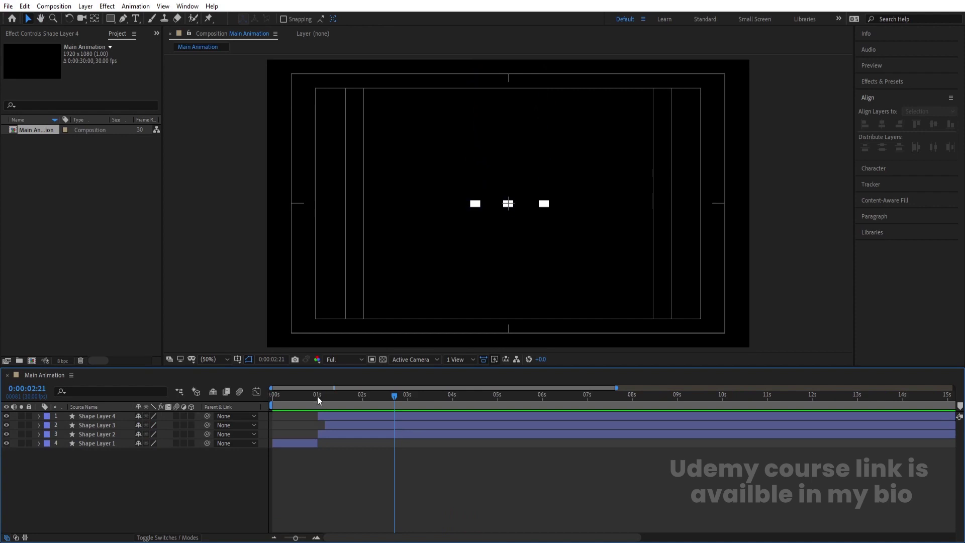
{"action": "key", "text": "Home"}
{"action": "right_click", "coordinate": [166, 466]}
{"action": "left_click", "coordinate": [152, 472]}
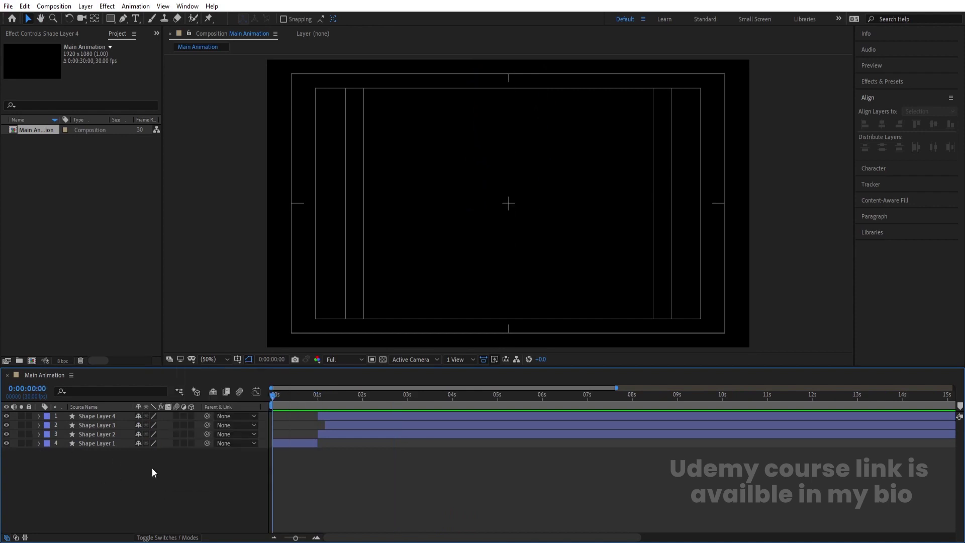
{"action": "key", "text": "ctrl+a"}
{"action": "left_click", "coordinate": [177, 443]}
{"action": "key", "text": "space"}
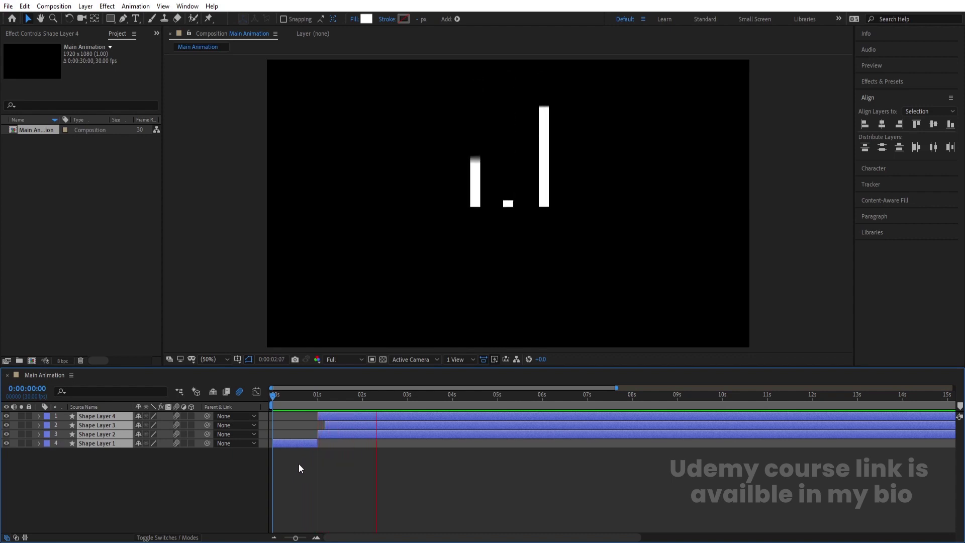
Step: Create a 1920 × 1080 px black solid named Black Solid 1 and place it beneath all the shape layers
{"action": "left_click", "coordinate": [180, 486]}
{"action": "right_click", "coordinate": [180, 486]}
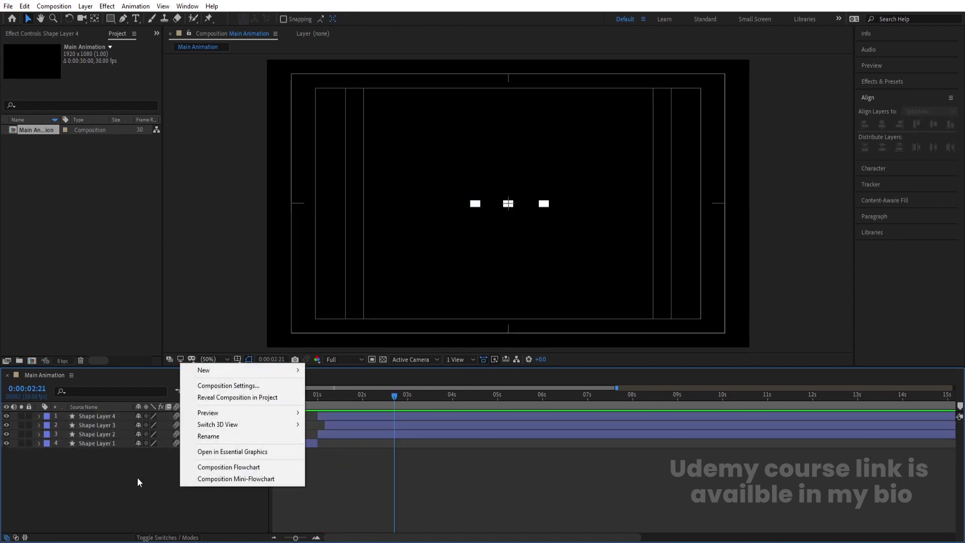
{"action": "left_click", "coordinate": [120, 476]}
{"action": "key", "text": "ctrl+y"}
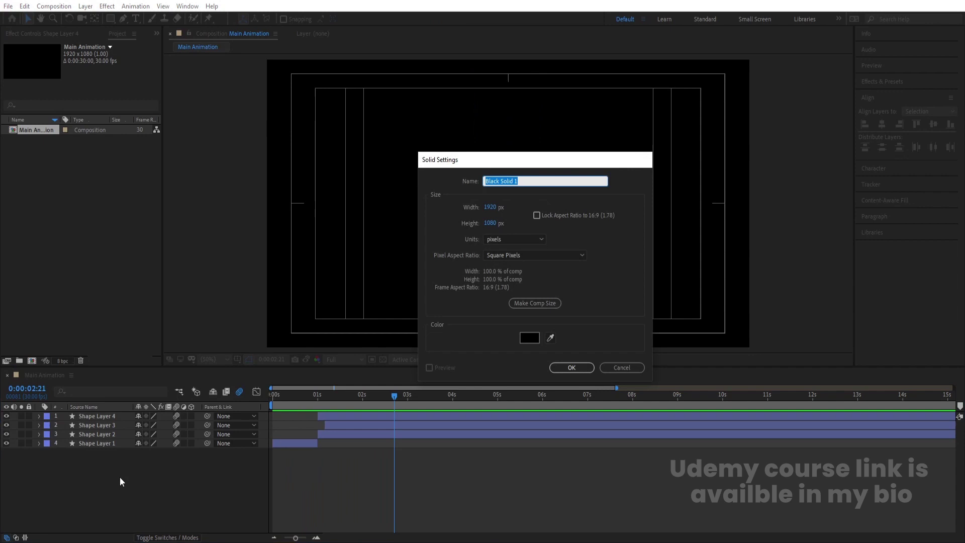
{"action": "key", "text": "Return"}
{"action": "left_click_drag", "start_coordinate": [108, 417], "coordinate": [111, 475]}
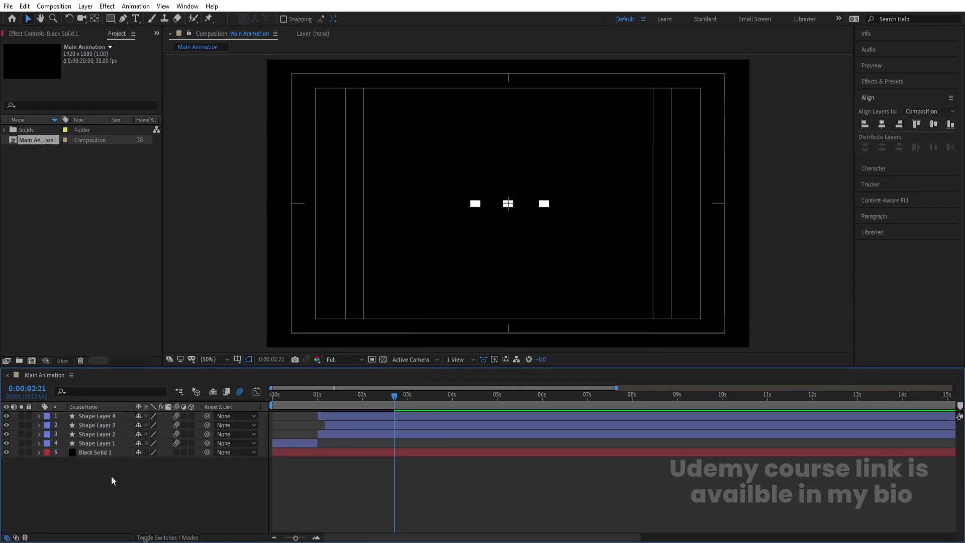
Step: Add a new adjustment layer above all layers in the Main Animation composition
{"action": "right_click", "coordinate": [110, 475]}
{"action": "mouse_move", "coordinate": [148, 360]}
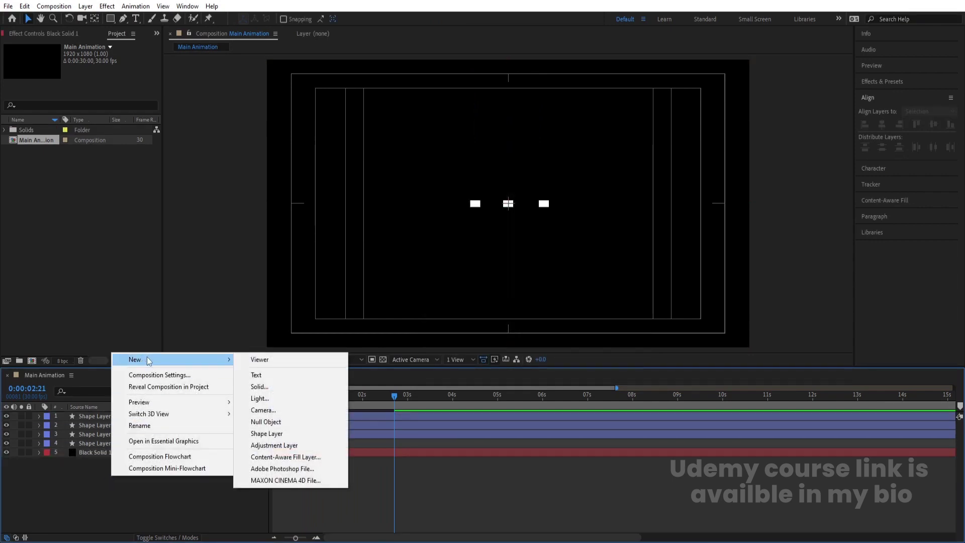
{"action": "left_click", "coordinate": [275, 446]}
Step: Apply the Tint effect to the adjustment layer and swap its black and white mapping colors
{"action": "left_click", "coordinate": [888, 83]}
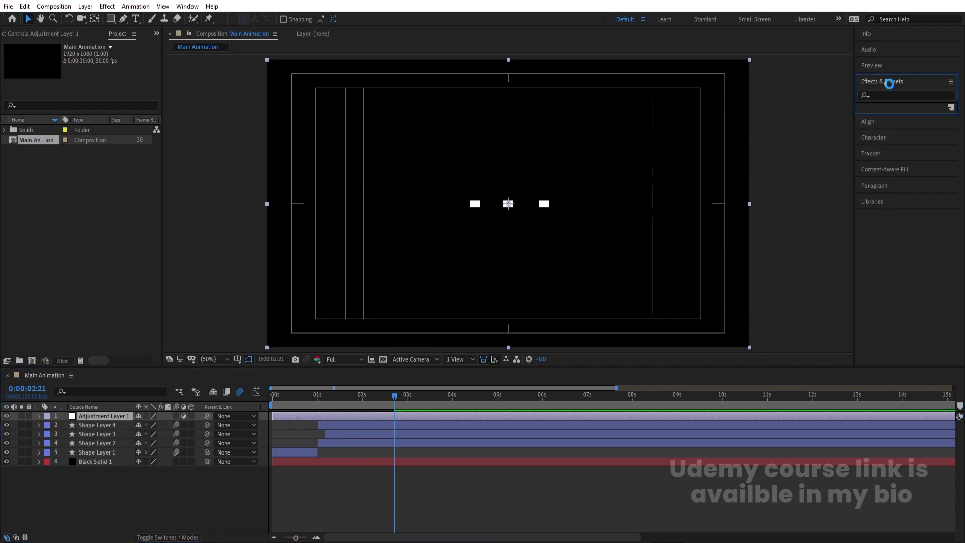
{"action": "left_click", "coordinate": [888, 94]}
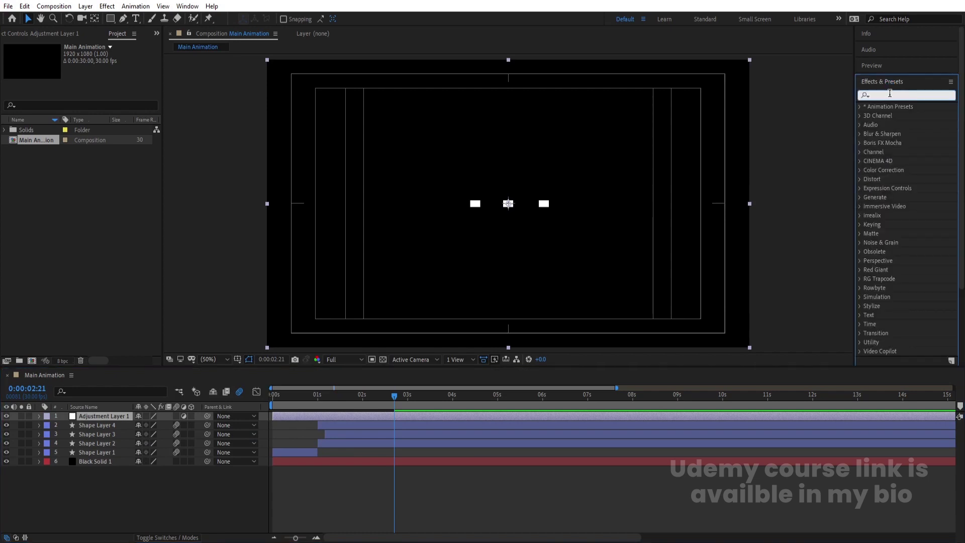
{"action": "type", "text": "tint"}
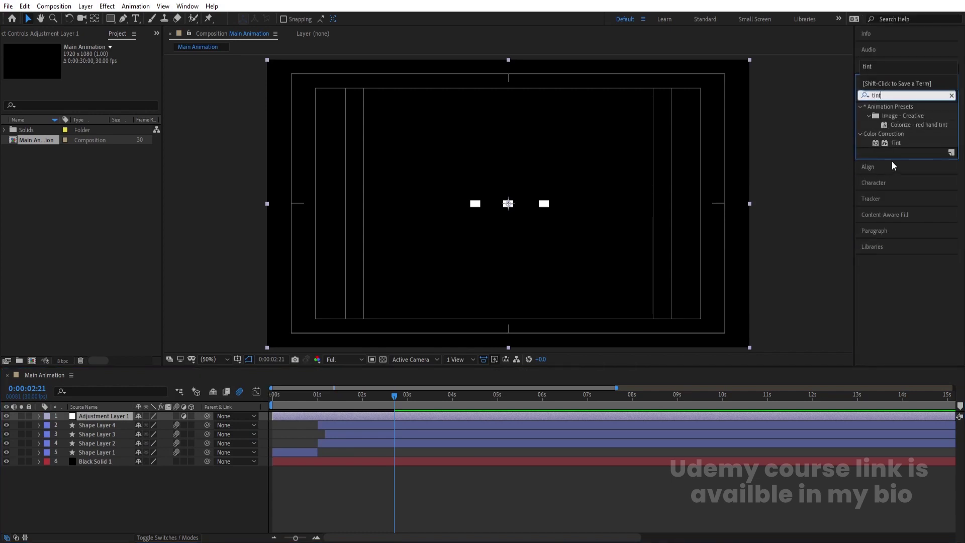
{"action": "key", "text": "Return"}
{"action": "left_click", "coordinate": [894, 142]}
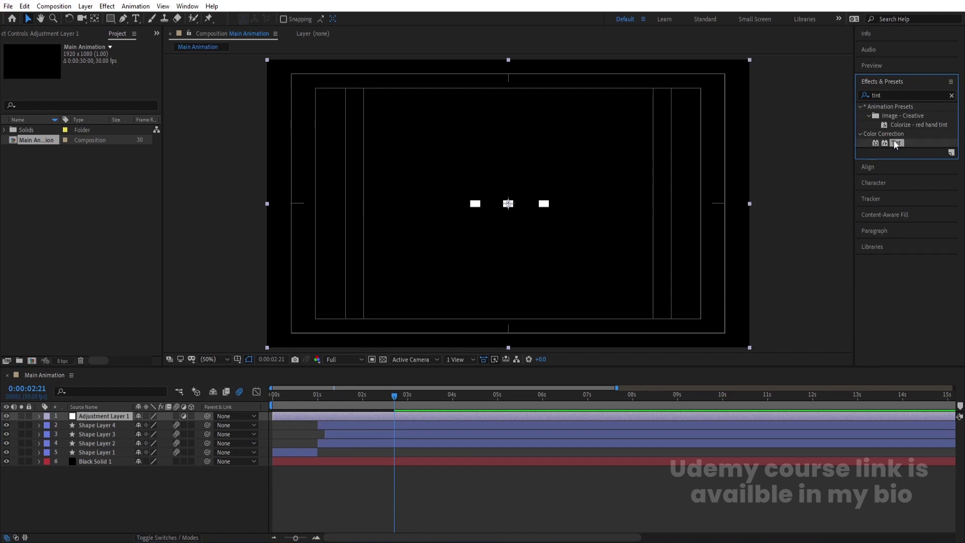
{"action": "double_click", "coordinate": [896, 143]}
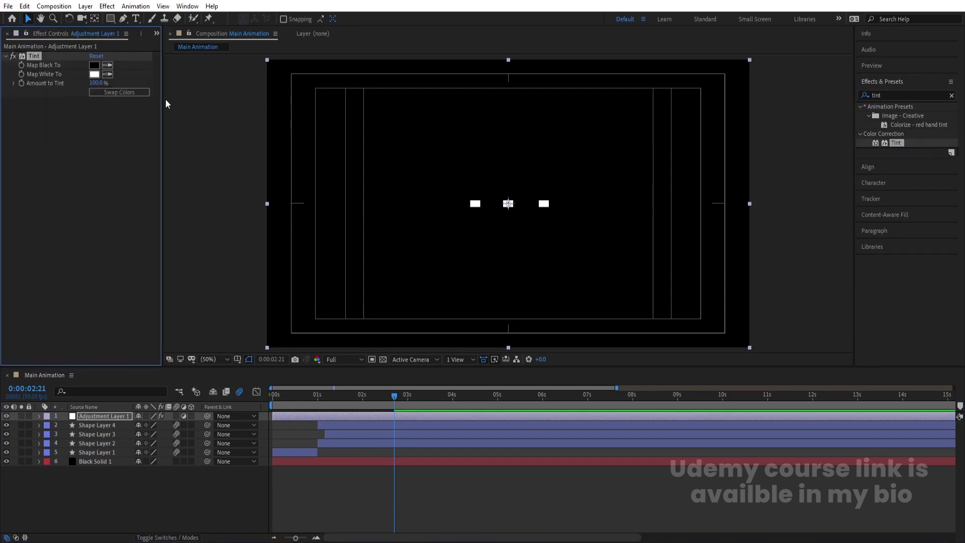
{"action": "left_click", "coordinate": [132, 93]}
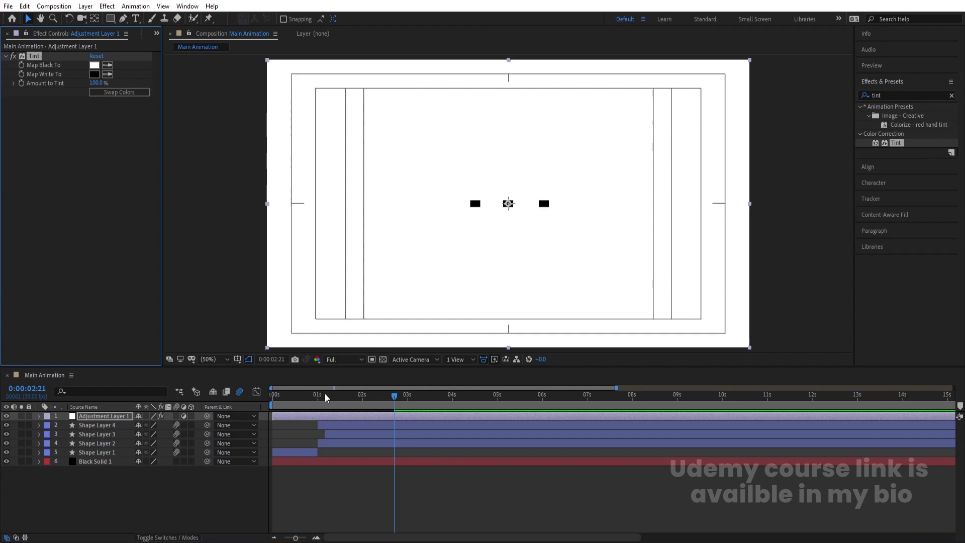
Step: Trim the start of the adjustment layer to 0:00:01:00
{"action": "mouse_move", "coordinate": [323, 394]}
{"action": "left_mouse_down"}
{"action": "mouse_move", "coordinate": [255, 394]}
{"action": "mouse_move", "coordinate": [316, 402]}
{"action": "left_mouse_up"}
{"action": "key", "text": "space"}
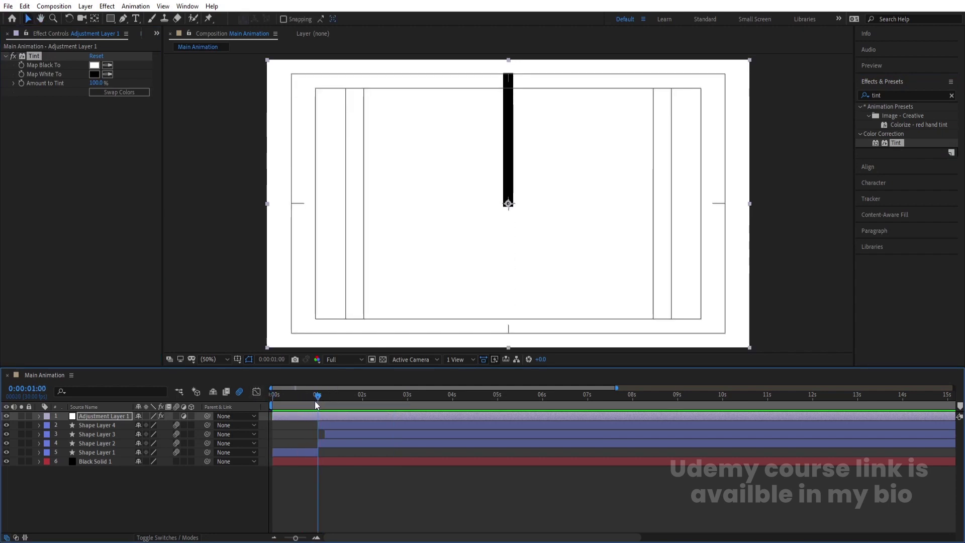
{"action": "left_click", "coordinate": [86, 418]}
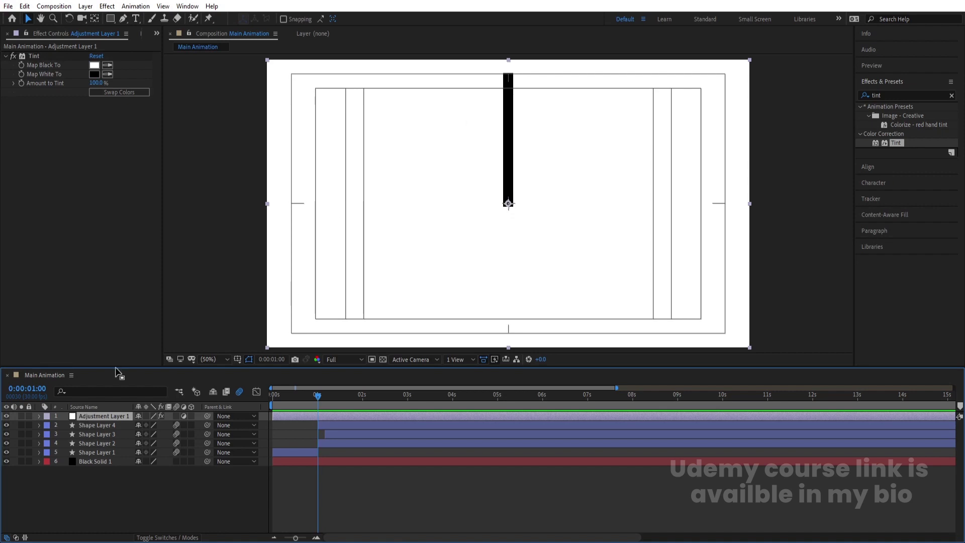
{"action": "key", "text": "alt+bracketleft"}
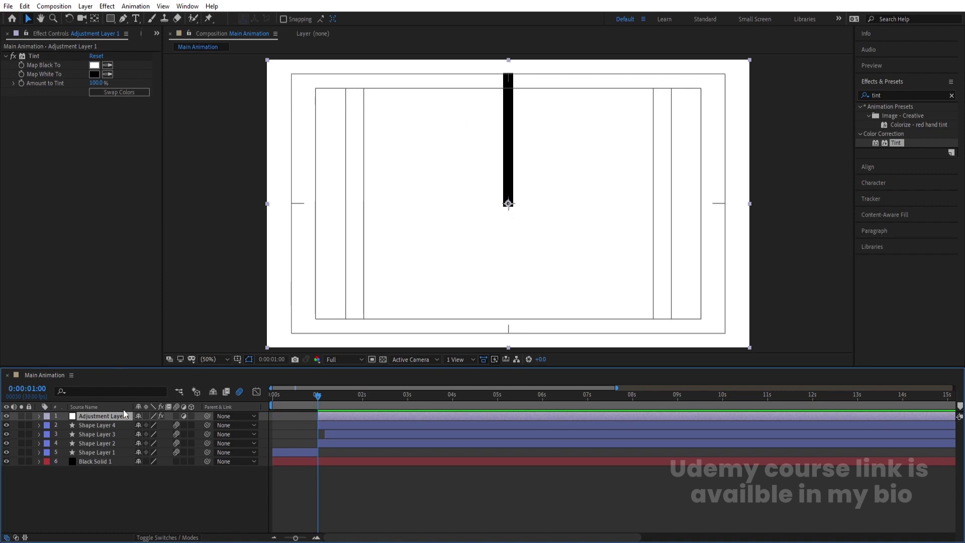
Step: Animate the adjustment layer's Position from 960, -540 at 0:00:01:00 to 960, 540 at 0:00:02:00
{"action": "key", "text": "p"}
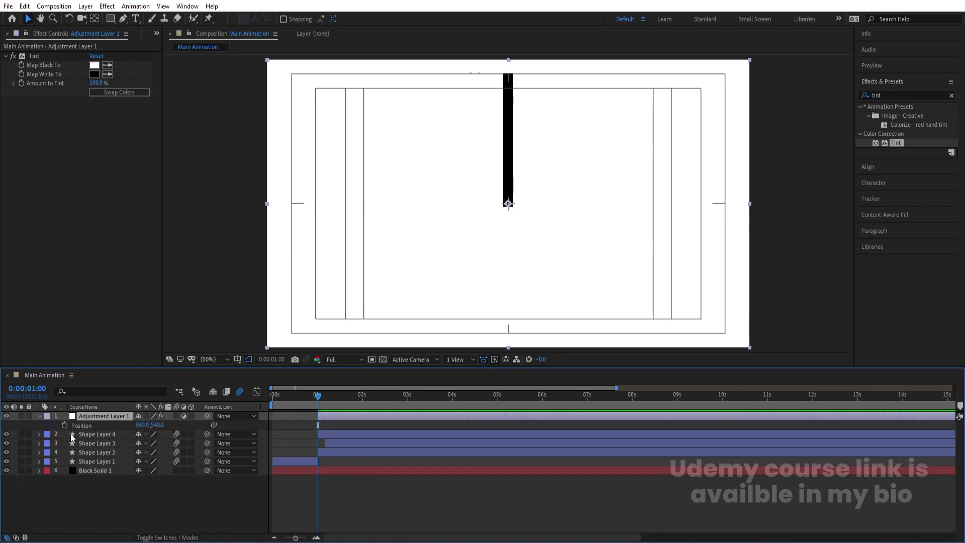
{"action": "left_click", "coordinate": [64, 426]}
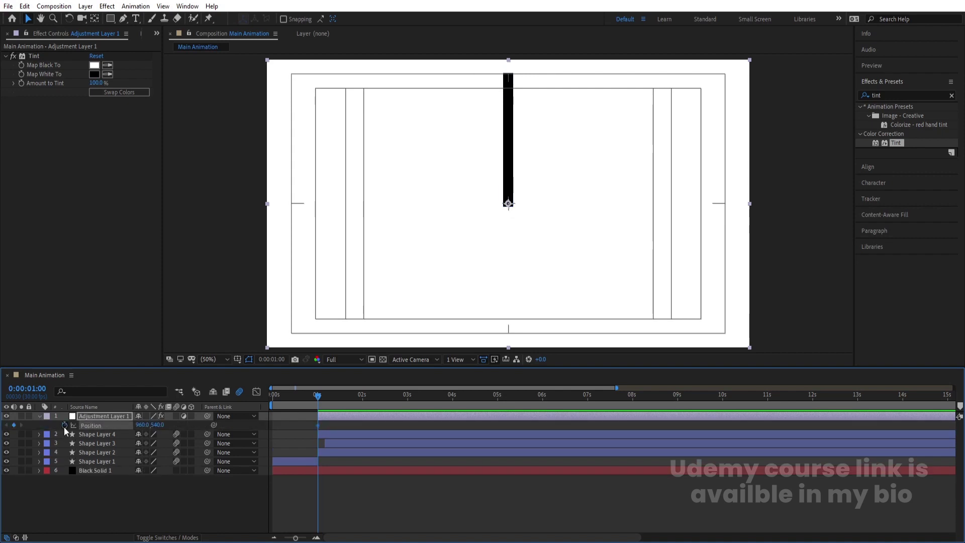
{"action": "left_click", "coordinate": [179, 416]}
{"action": "scroll", "coordinate": [275, 425], "scroll_direction": "up", "scroll_amount": 2}
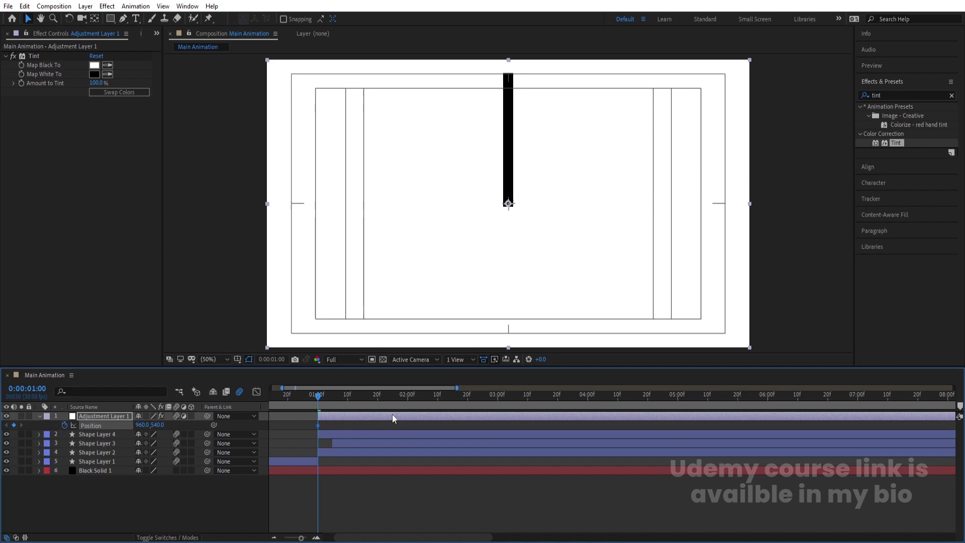
{"action": "left_click", "coordinate": [408, 395]}
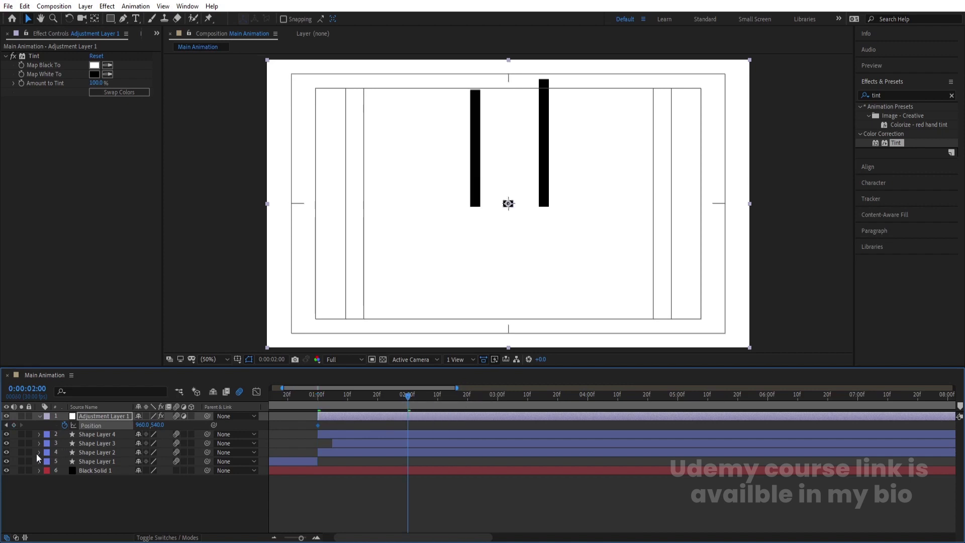
{"action": "left_click", "coordinate": [15, 424]}
{"action": "key", "text": "j"}
{"action": "key", "text": "comma"}
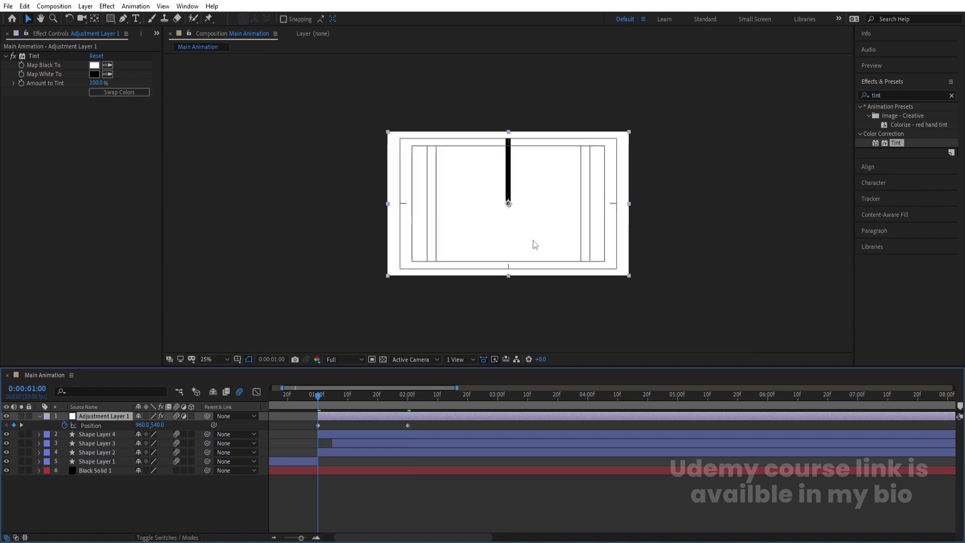
{"action": "left_click_drag", "start_coordinate": [532, 243], "coordinate": [539, 97]}
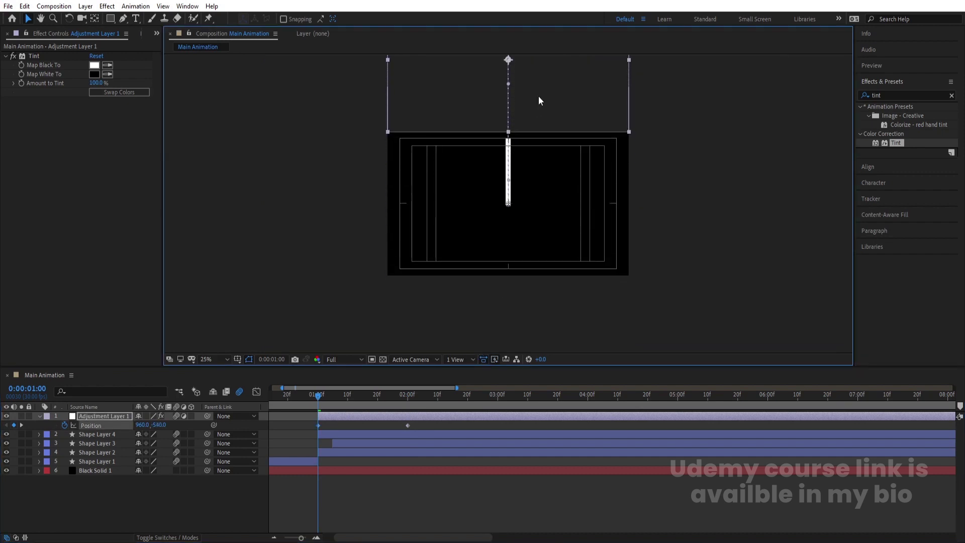
Step: Apply Easy Ease to both adjustment layer Position keyframes and extend the second keyframe's speed-graph influence toward the first
{"action": "left_click_drag", "start_coordinate": [308, 487], "coordinate": [450, 393]}
{"action": "key", "text": "F9"}
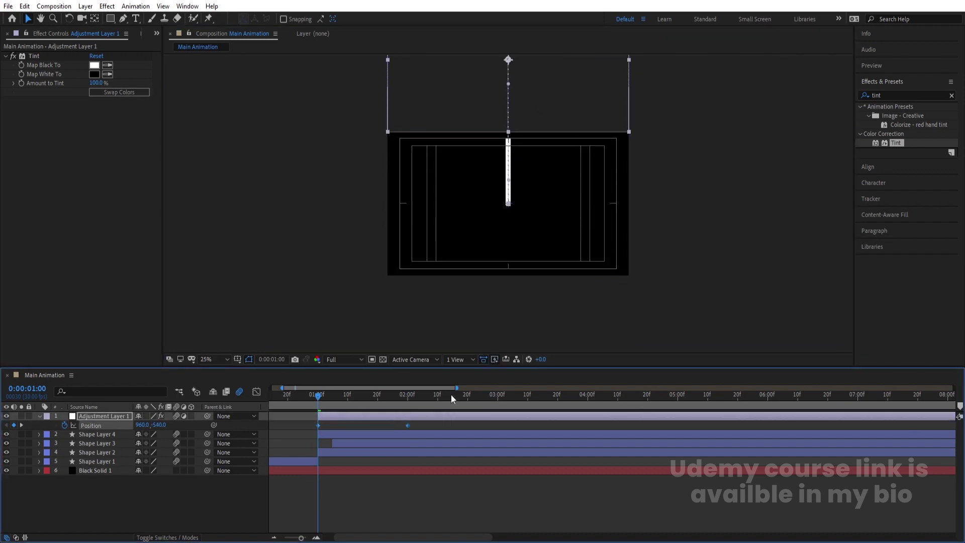
{"action": "left_click", "coordinate": [256, 392]}
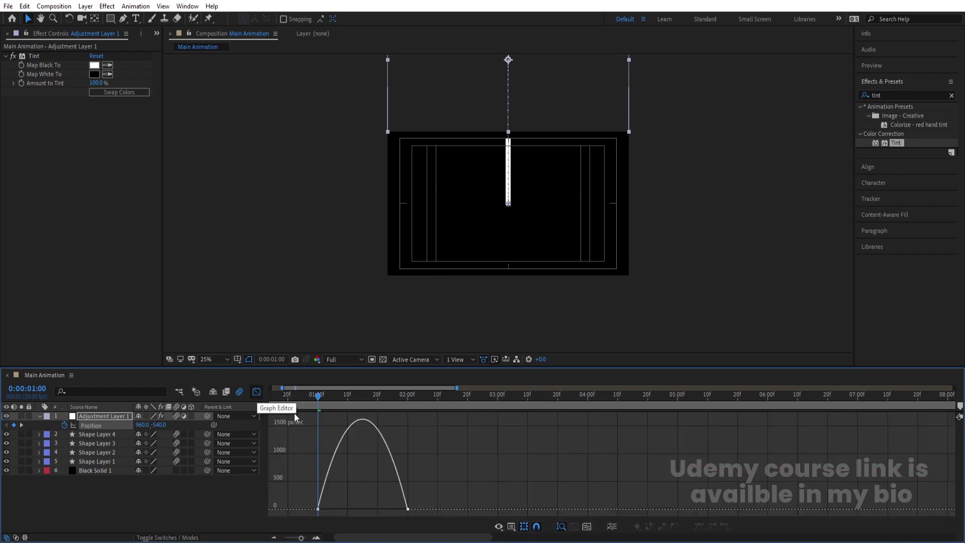
{"action": "left_click_drag", "start_coordinate": [424, 492], "coordinate": [306, 515]}
{"action": "left_click_drag", "start_coordinate": [392, 510], "coordinate": [342, 506]}
{"action": "left_click", "coordinate": [256, 392]}
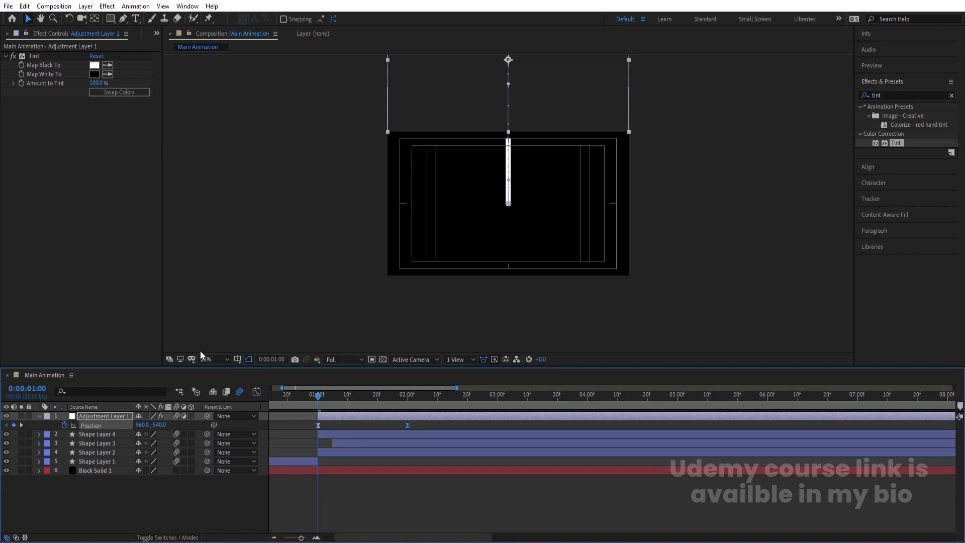
Step: Preview the color-inverting transition from 0:00:01:00 at 50% view size, and the whole animation from the start
{"action": "left_click", "coordinate": [218, 359]}
{"action": "left_click", "coordinate": [215, 174]}
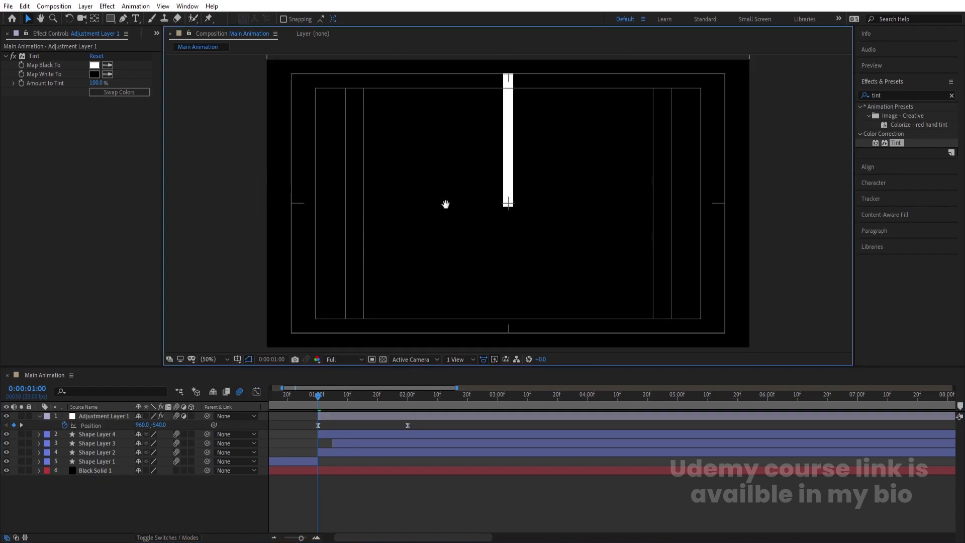
{"action": "key", "text": "space"}
{"action": "key", "text": "space"}
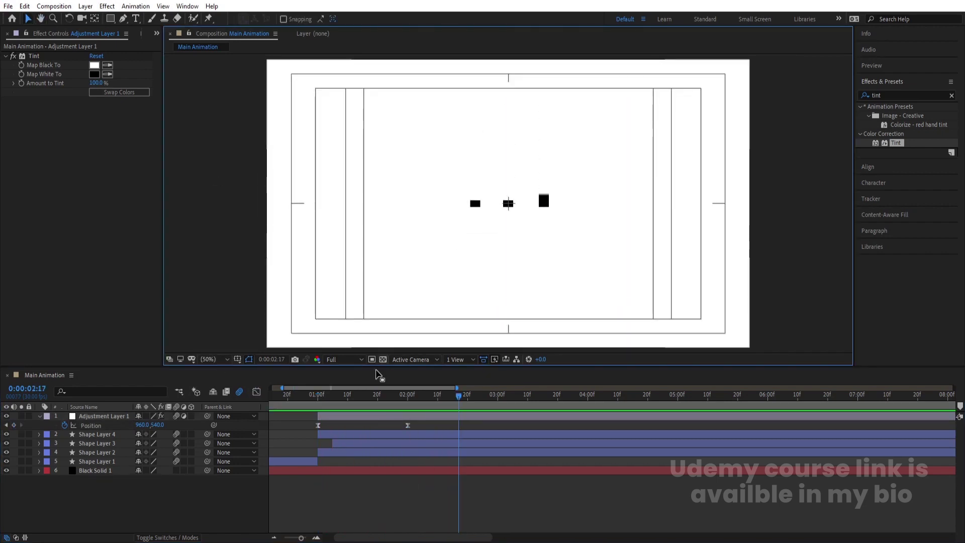
{"action": "key", "text": ";"}
{"action": "key", "text": "Home"}
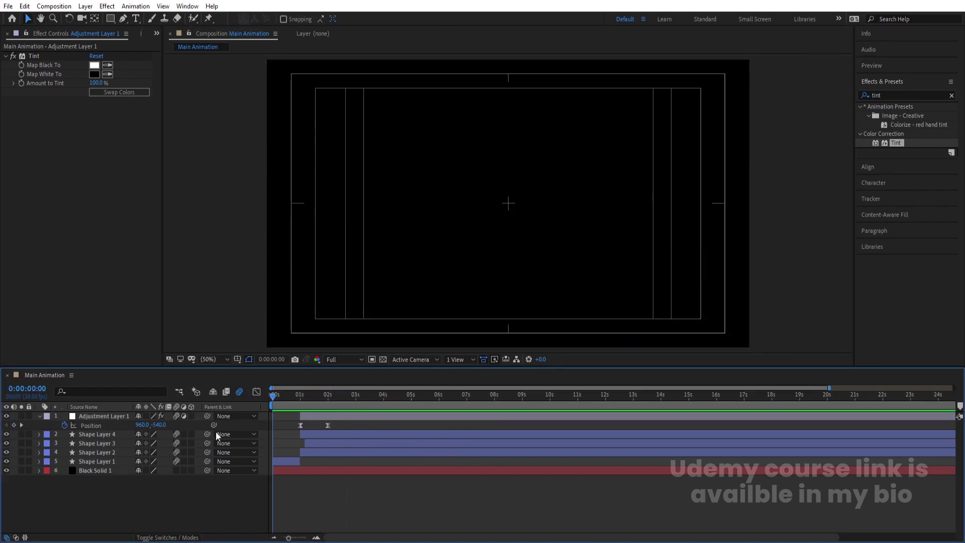
{"action": "key", "text": "space"}
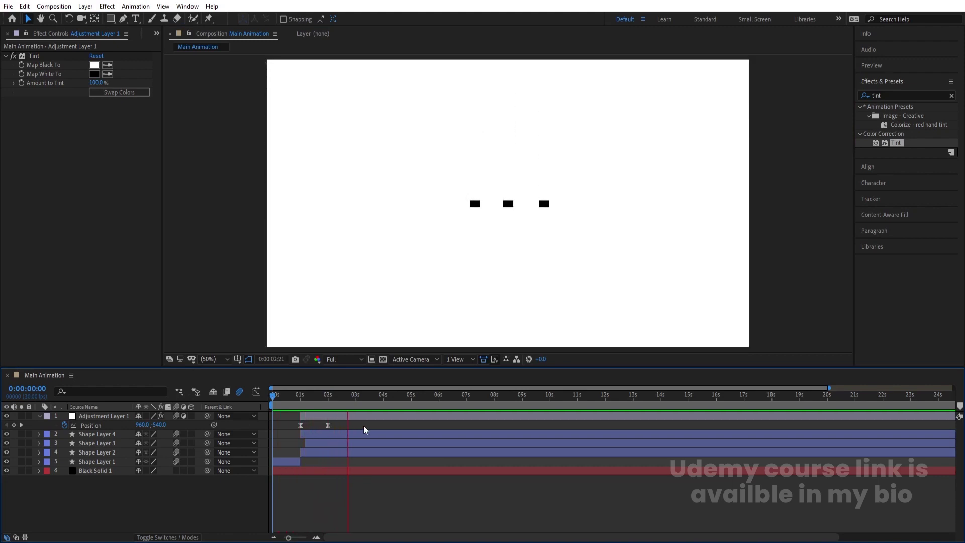
{"action": "key", "text": "space"}
Step: Reveal the keyframed properties of Shape Layers 2, 3 and 4
{"action": "left_click_drag", "start_coordinate": [342, 398], "coordinate": [339, 425]}
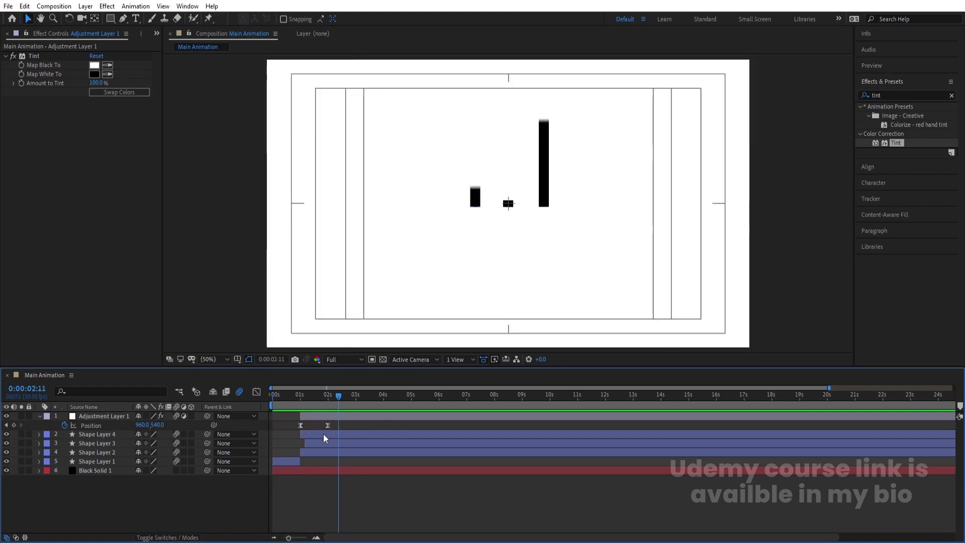
{"action": "left_click", "coordinate": [324, 433]}
{"action": "left_click", "coordinate": [323, 450], "text": "shift"}
{"action": "key", "text": "u"}
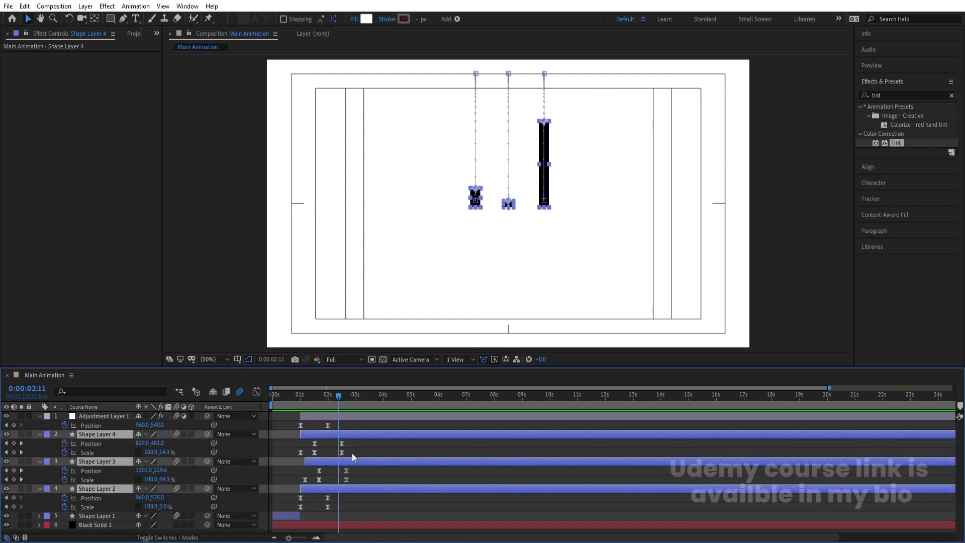
Step: Add holding Position keyframes to Shape Layers 2, 3 and 4 at 0:00:02:21, one frame after the last existing keyframe
{"action": "key", "text": "k"}
{"action": "key", "text": "k"}
{"action": "left_click", "coordinate": [355, 471]}
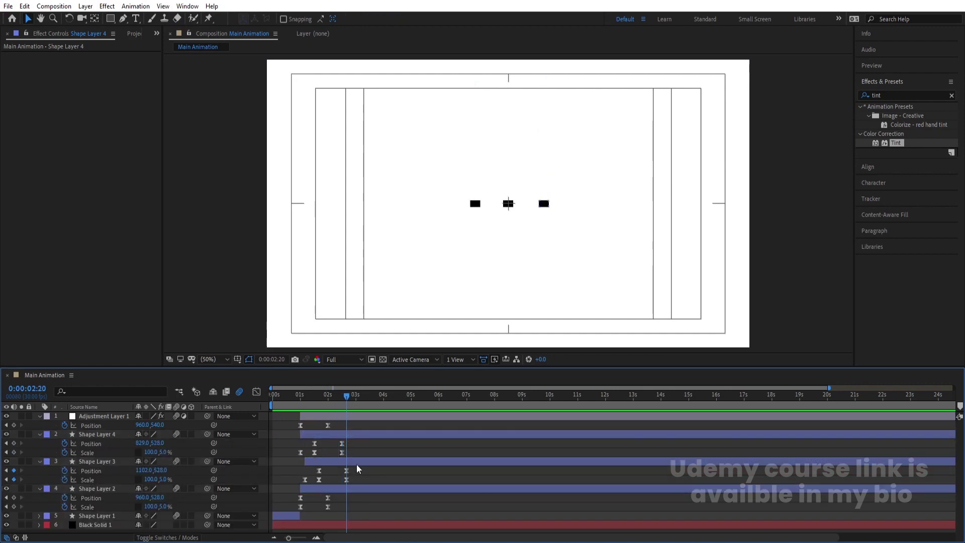
{"action": "key", "text": "equal"}
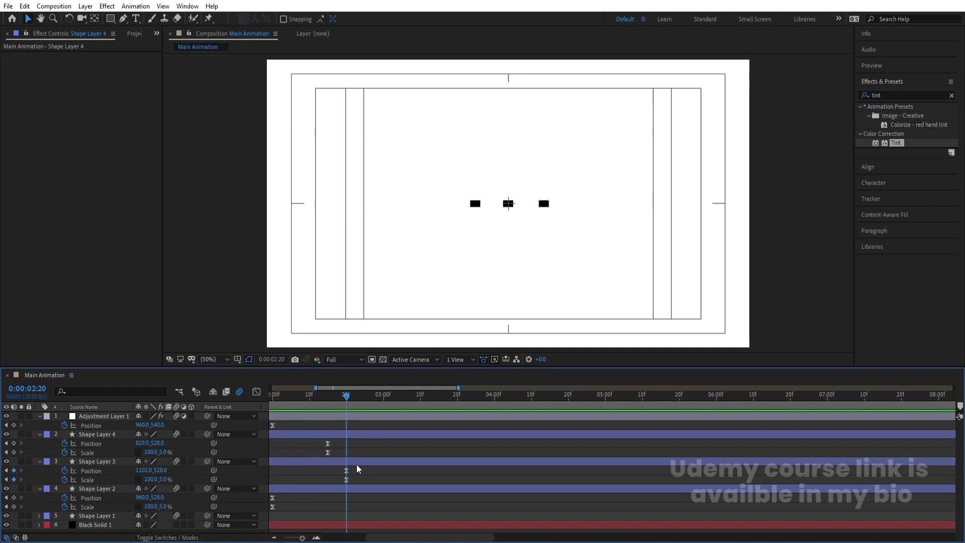
{"action": "key", "text": "Page_Down"}
{"action": "left_click", "coordinate": [92, 489]}
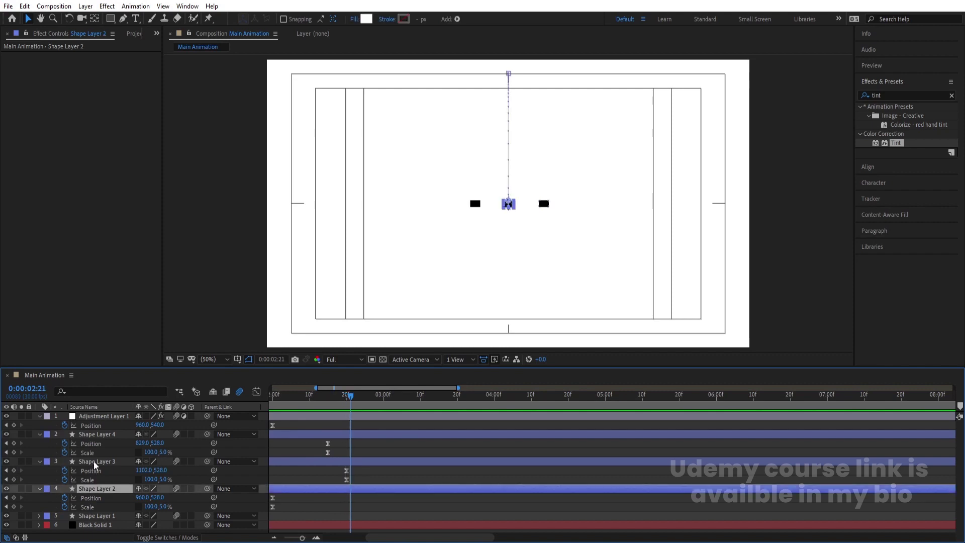
{"action": "left_click", "coordinate": [95, 462], "text": "ctrl"}
{"action": "left_click", "coordinate": [97, 434], "text": "ctrl"}
{"action": "left_click", "coordinate": [14, 443]}
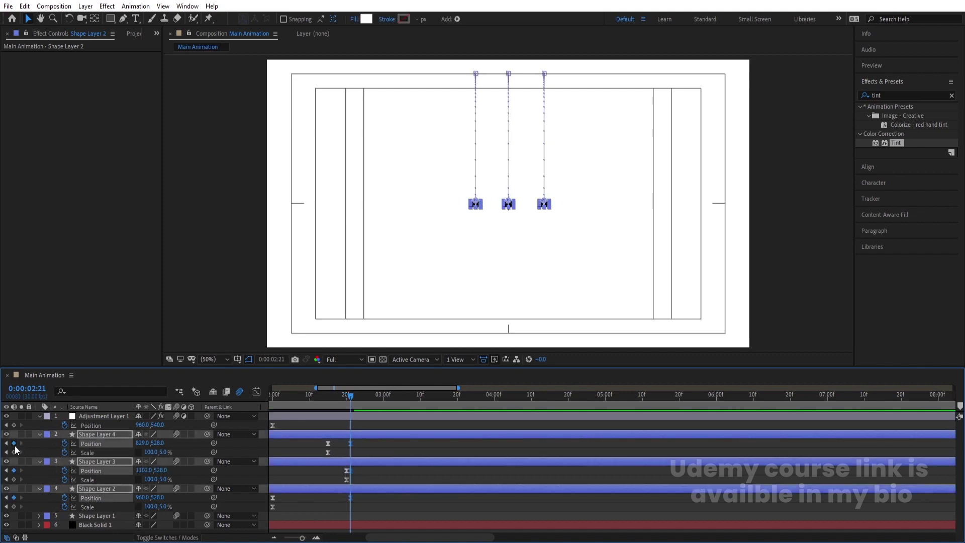
Step: At 0:00:04:00, move Shape Layer 4 horizontally onto the composition centre, at Position 959.5, 528
{"action": "left_click", "coordinate": [441, 430]}
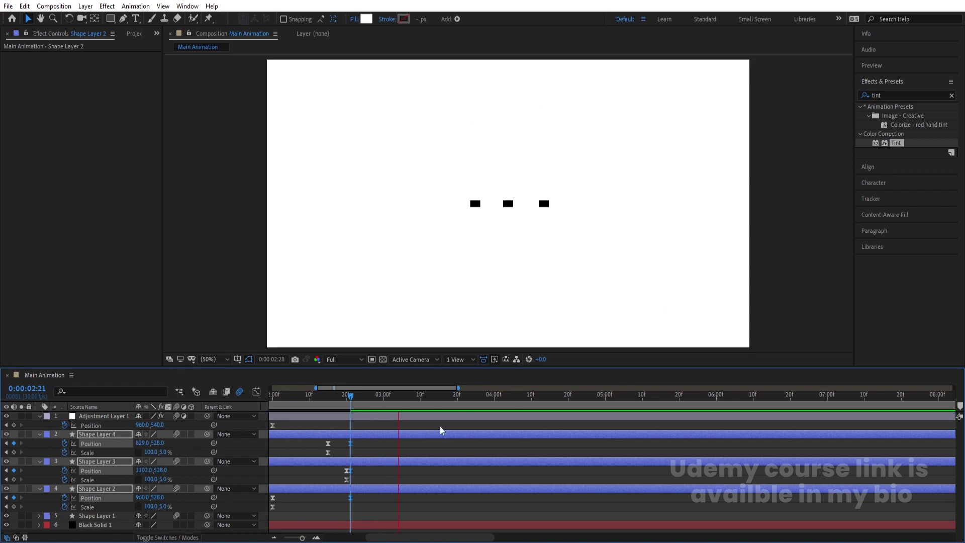
{"action": "left_click", "coordinate": [477, 413]}
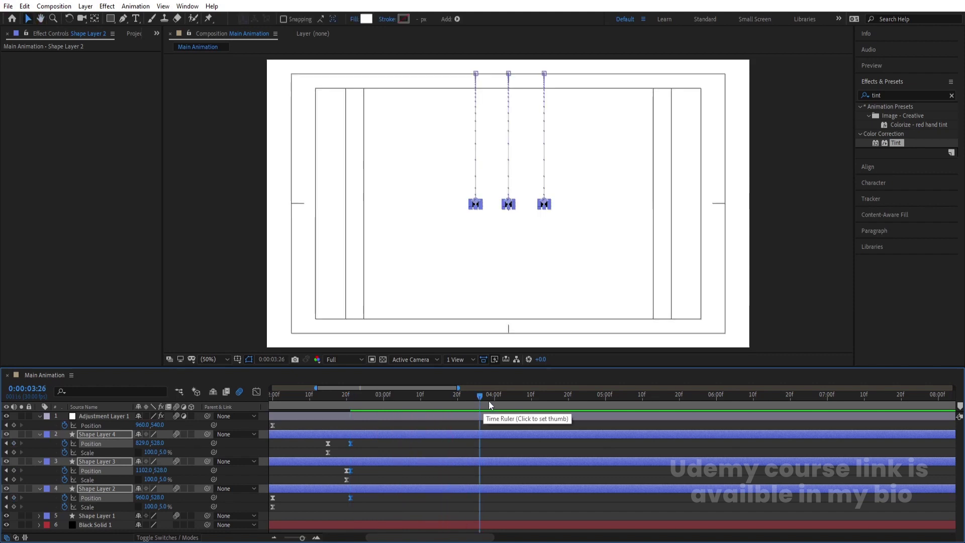
{"action": "left_click", "coordinate": [439, 425]}
{"action": "left_click", "coordinate": [387, 435]}
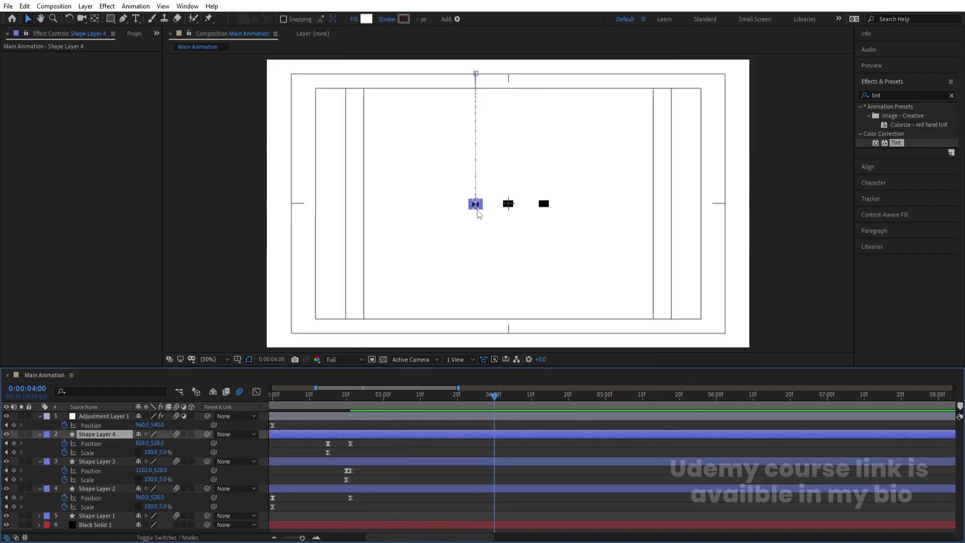
{"action": "scroll", "coordinate": [477, 210], "scroll_direction": "up", "scroll_amount": 4}
{"action": "left_click_drag", "start_coordinate": [477, 197], "coordinate": [605, 191]}
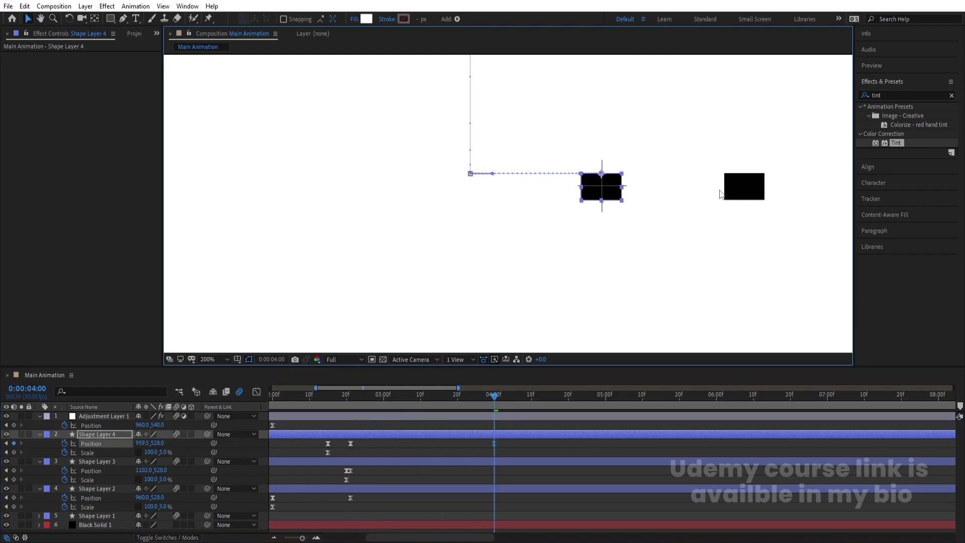
Step: Move Shape Layer 3 horizontally onto the composition centre at 0:00:04:00, giving Position 959.5, 528
{"action": "left_click", "coordinate": [734, 195]}
{"action": "left_click", "coordinate": [737, 191]}
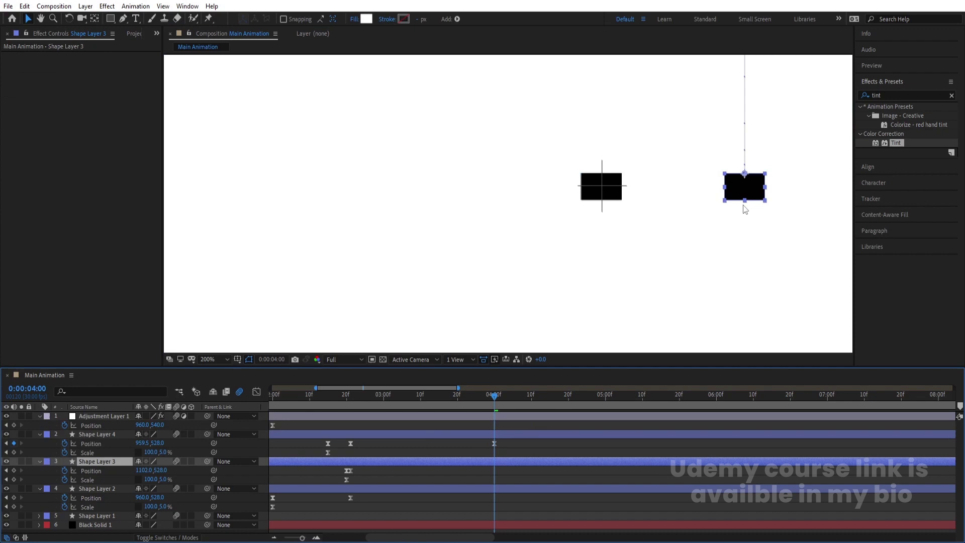
{"action": "left_click_drag", "start_coordinate": [737, 192], "coordinate": [595, 192]}
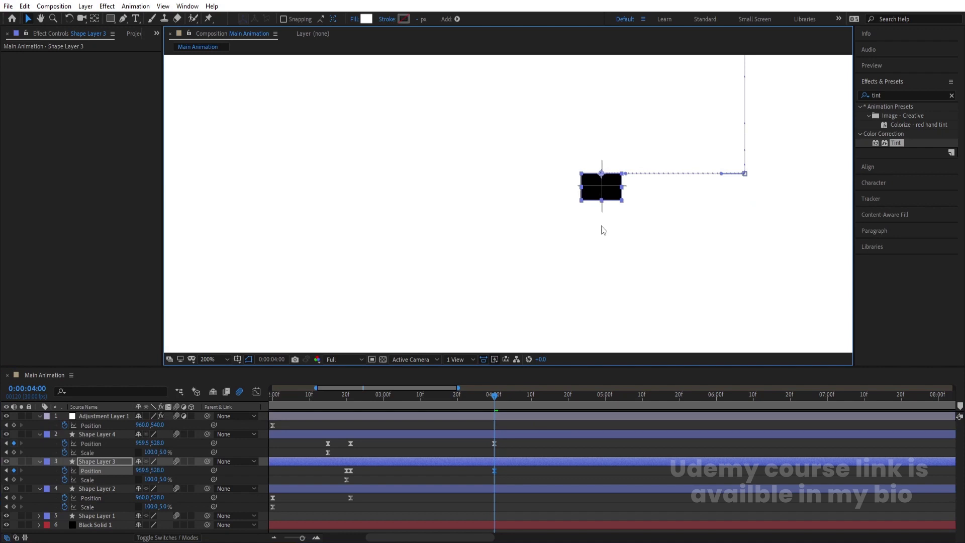
Step: Apply Easy Ease to the Position keyframes of Shape Layers 3 and 4 at 0:00:02:21 and 0:00:04:00
{"action": "left_click_drag", "start_coordinate": [465, 392], "coordinate": [428, 394]}
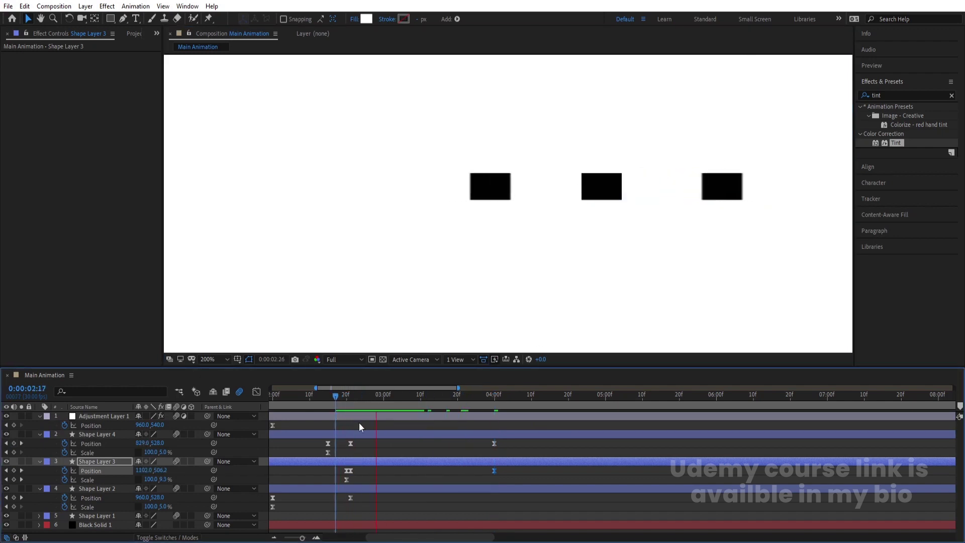
{"action": "key", "text": "space"}
{"action": "left_click_drag", "start_coordinate": [511, 474], "coordinate": [348, 421]}
{"action": "key", "text": "F9"}
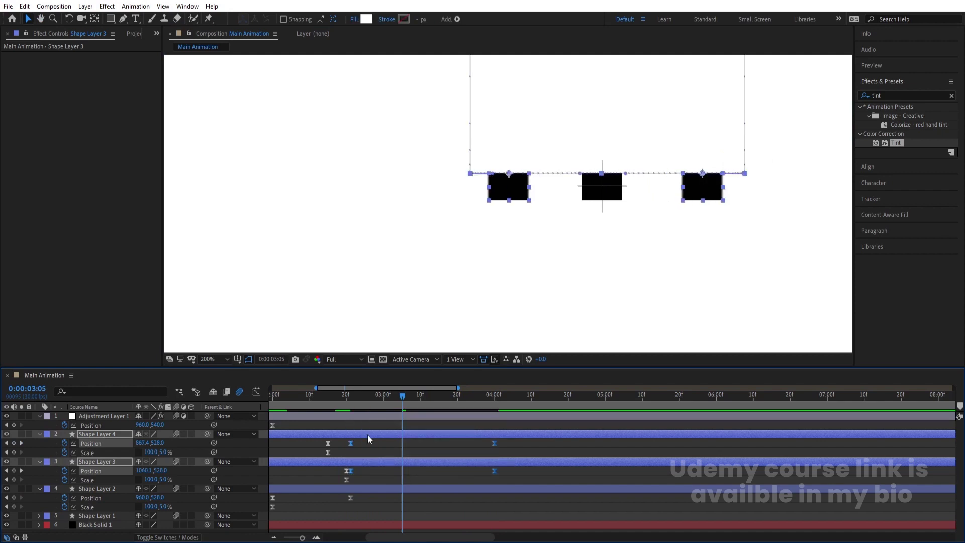
Step: Reshape the merge speed curves of Shape Layers 3 and 4 into a sharp central peak with long ease-out and ease-in
{"action": "left_click", "coordinate": [256, 392]}
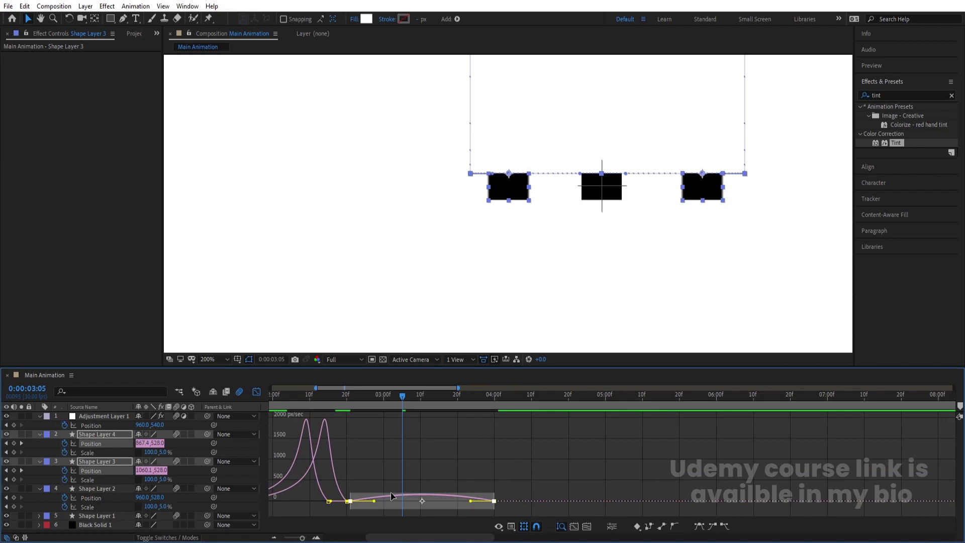
{"action": "left_click_drag", "start_coordinate": [520, 449], "coordinate": [404, 504]}
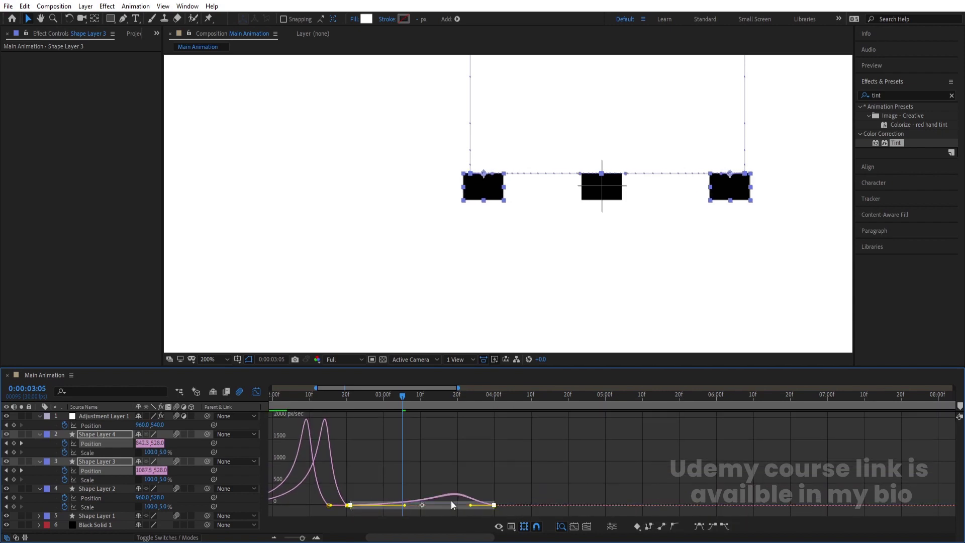
{"action": "left_click_drag", "start_coordinate": [508, 476], "coordinate": [471, 517]}
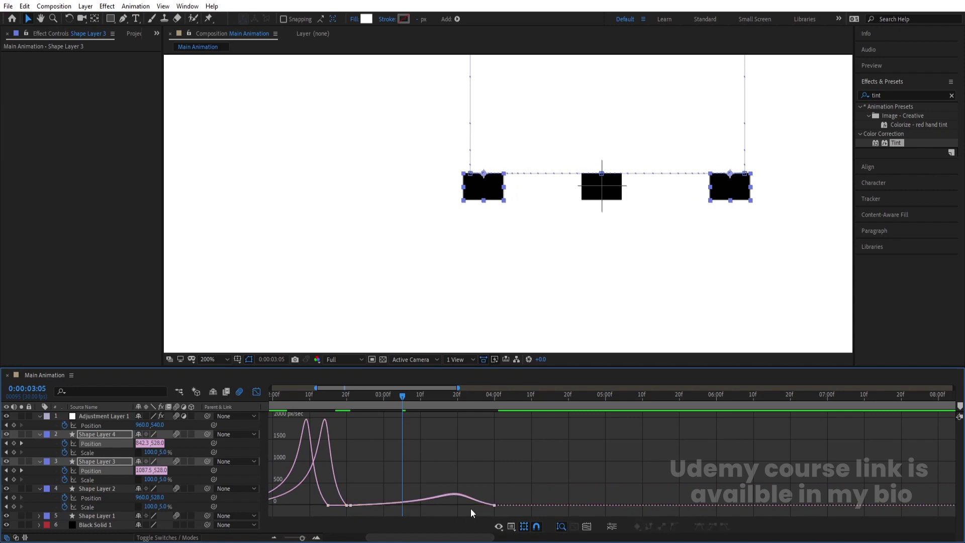
{"action": "left_click_drag", "start_coordinate": [472, 509], "coordinate": [426, 509]}
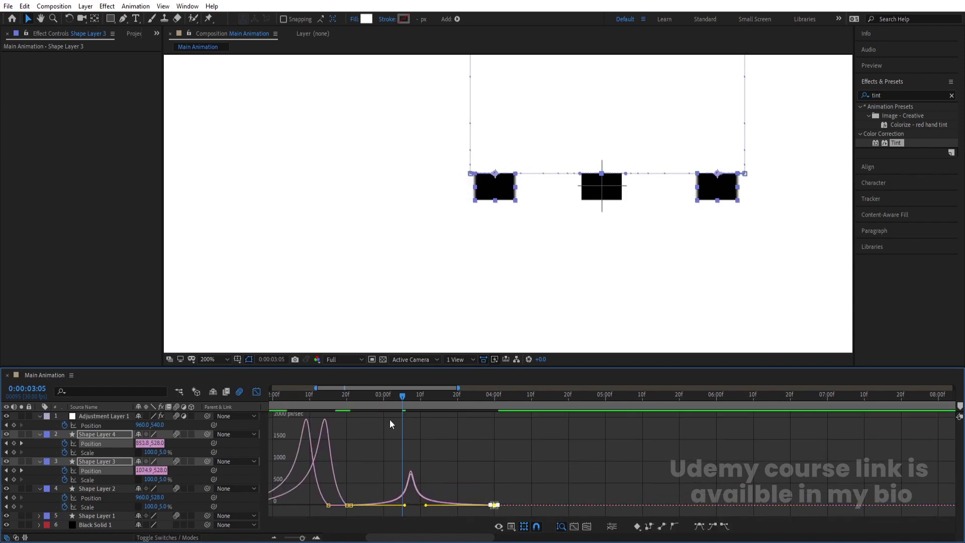
{"action": "left_click", "coordinate": [346, 402]}
{"action": "left_click_drag", "start_coordinate": [346, 402], "coordinate": [446, 402]}
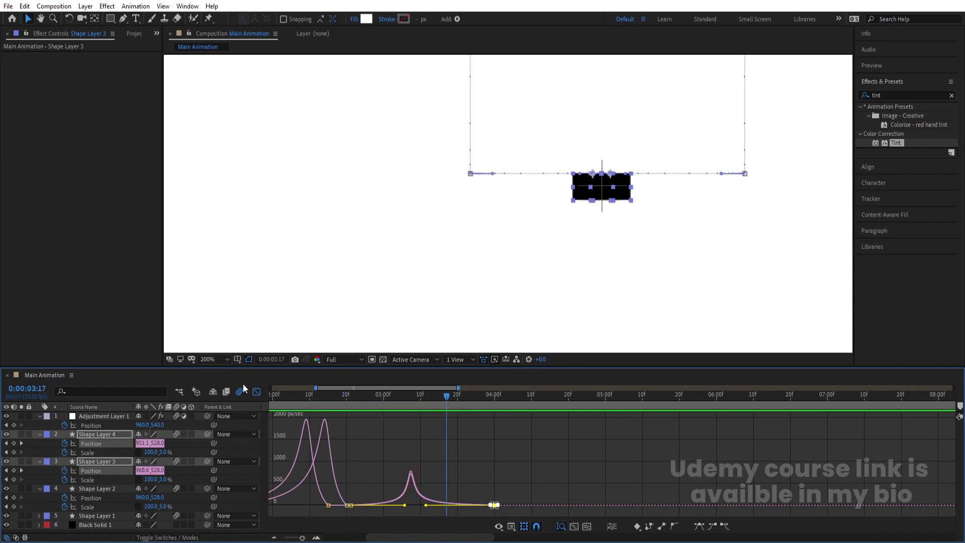
{"action": "left_click", "coordinate": [256, 391]}
Step: Split Shape Layer 2 at 0:00:02:21 into two separate layers
{"action": "left_click_drag", "start_coordinate": [362, 400], "coordinate": [350, 400]}
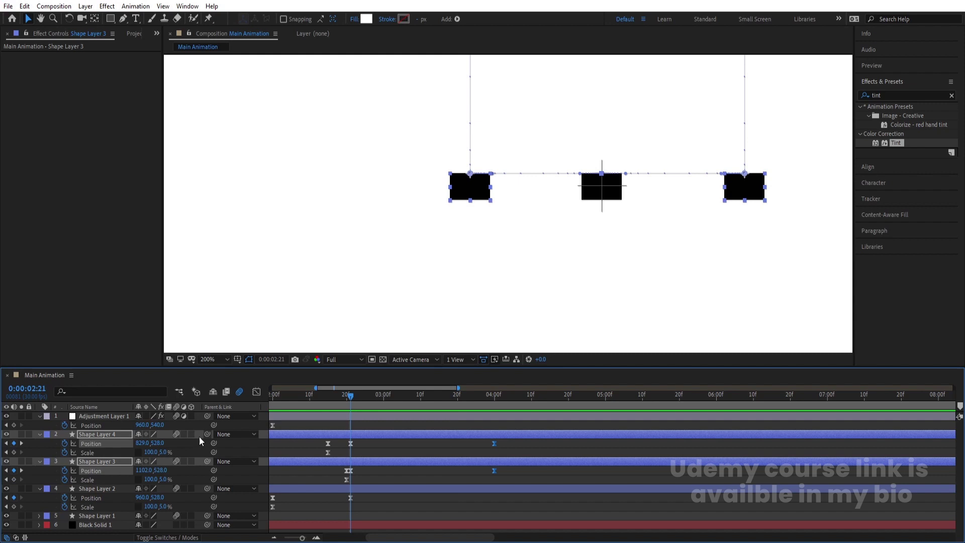
{"action": "left_click", "coordinate": [96, 486]}
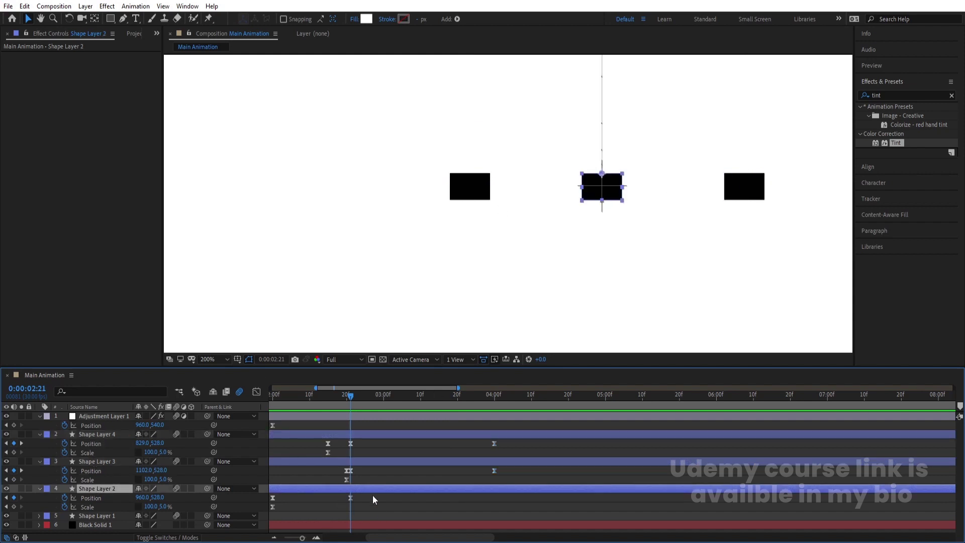
{"action": "key", "text": "ctrl+shift+d"}
{"action": "key", "text": "u"}
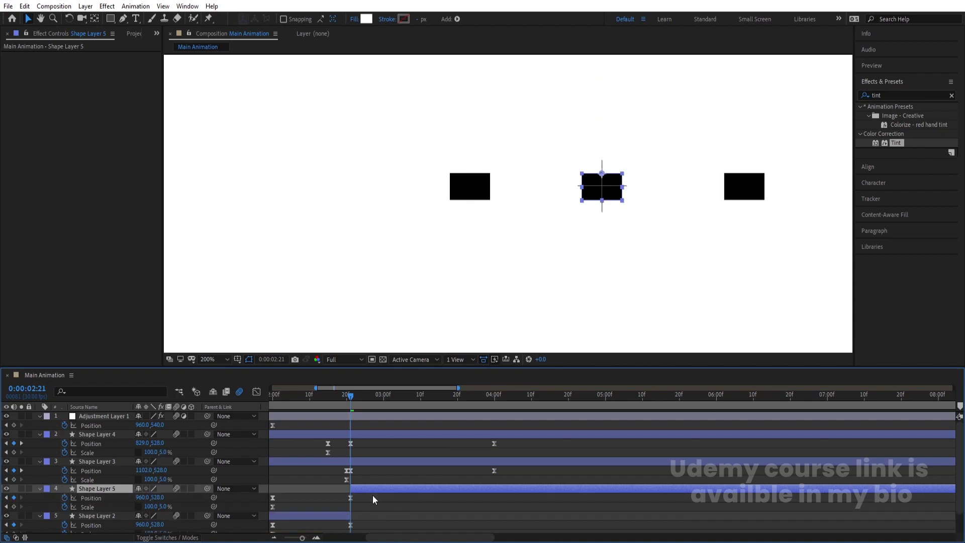
Step: Delete all Position and Scale keyframes from Shape Layer 5, the second half of the split
{"action": "key", "text": "minus"}
{"action": "key", "text": "minus"}
{"action": "left_click_drag", "start_coordinate": [386, 494], "coordinate": [293, 510]}
{"action": "key", "text": "Delete"}
{"action": "left_click", "coordinate": [347, 495]}
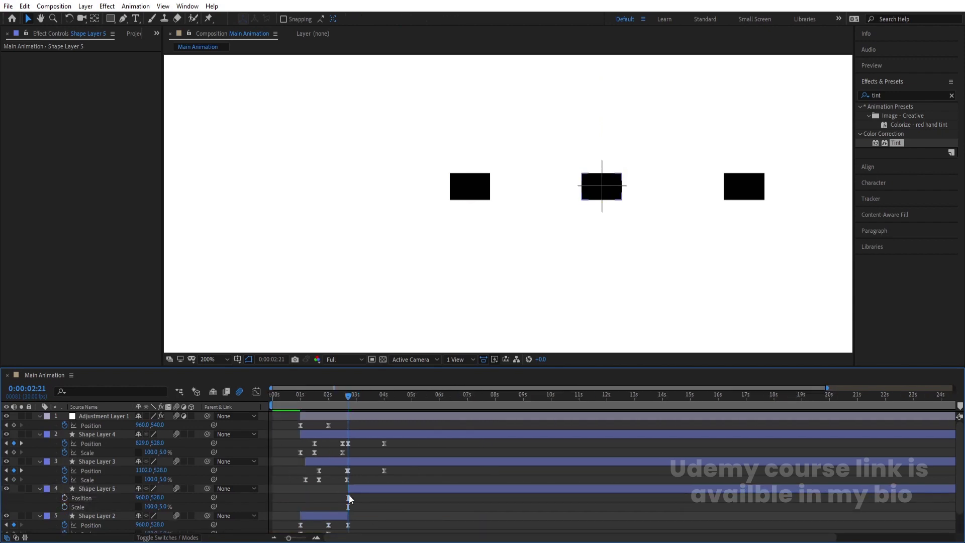
Step: Move Shape Layer 5's anchor point to the middle of its bottom edge with the Pan Behind tool
{"action": "left_click", "coordinate": [355, 489]}
{"action": "key", "text": "y"}
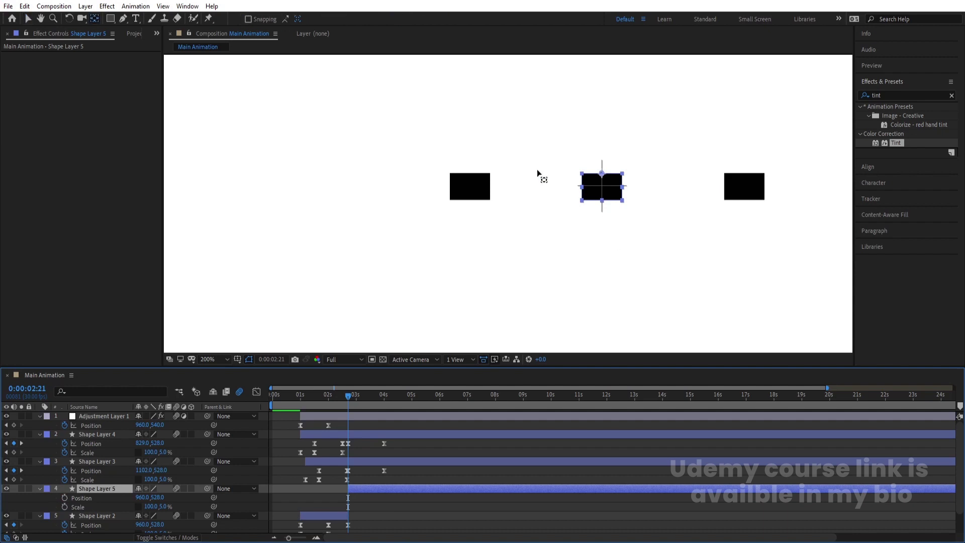
{"action": "scroll", "coordinate": [623, 178], "scroll_direction": "up", "scroll_amount": 2}
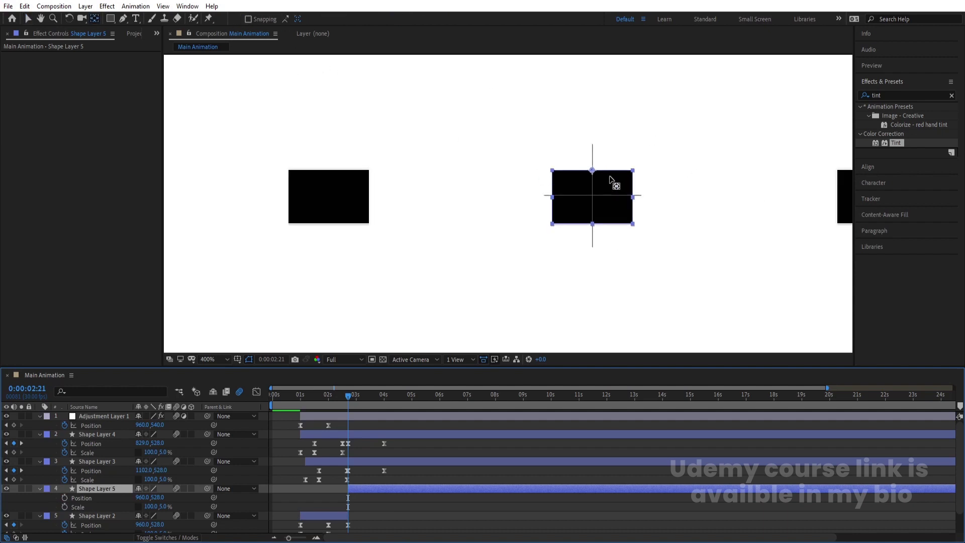
{"action": "left_click_drag", "start_coordinate": [603, 173], "coordinate": [602, 200]}
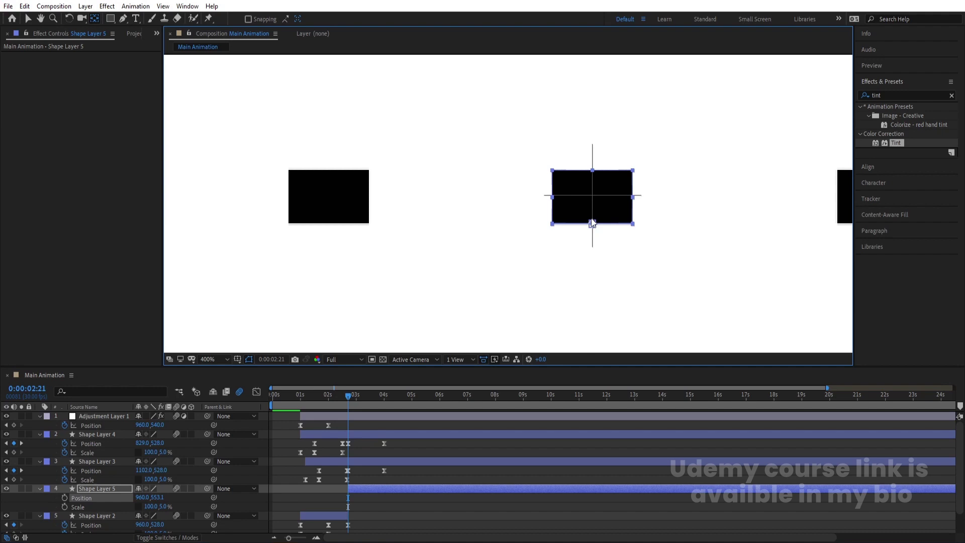
{"action": "left_click", "coordinate": [187, 498]}
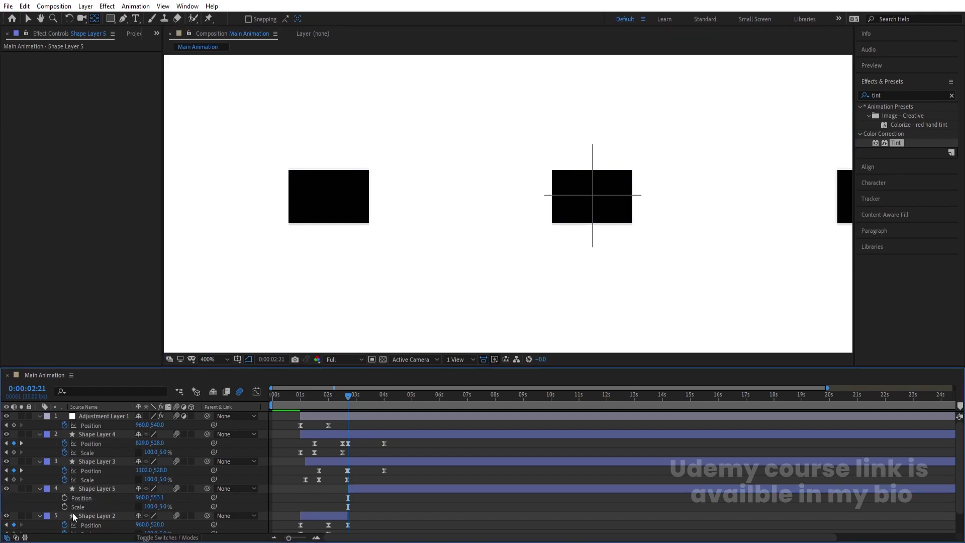
Step: Animate Shape Layer 5's Scale from 100, 5% at 0:00:02:21 to 100, 100% at 0:00:04:00
{"action": "left_click", "coordinate": [64, 507]}
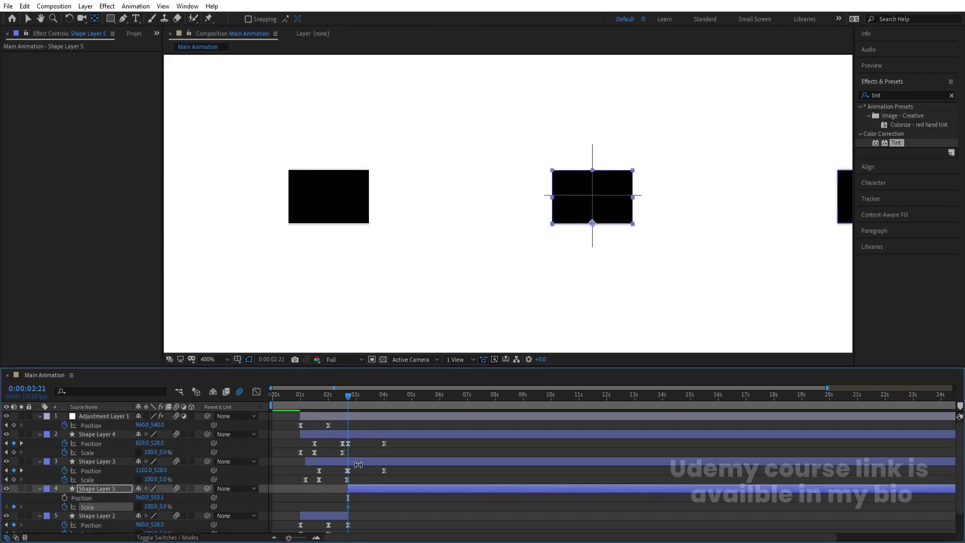
{"action": "key", "text": "k"}
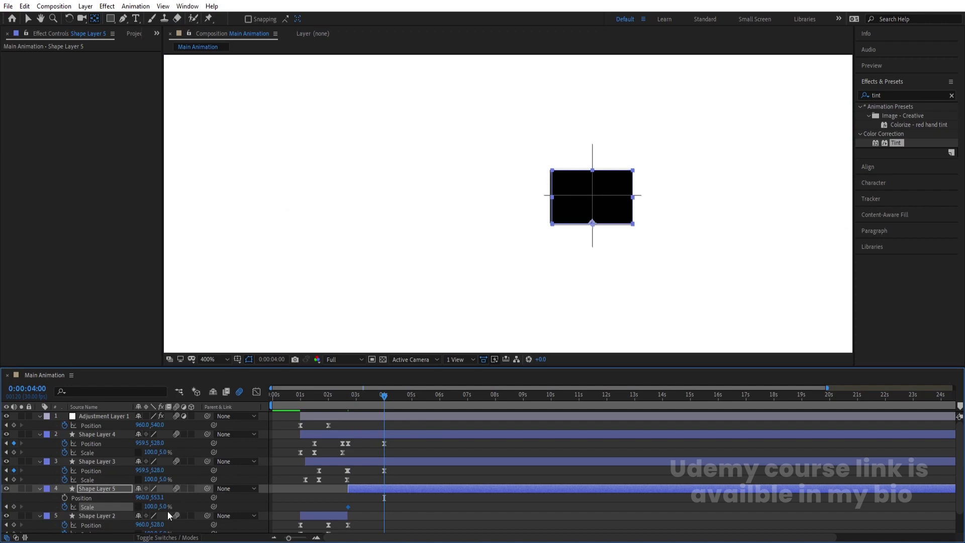
{"action": "left_click", "coordinate": [163, 506]}
{"action": "key", "text": "Return"}
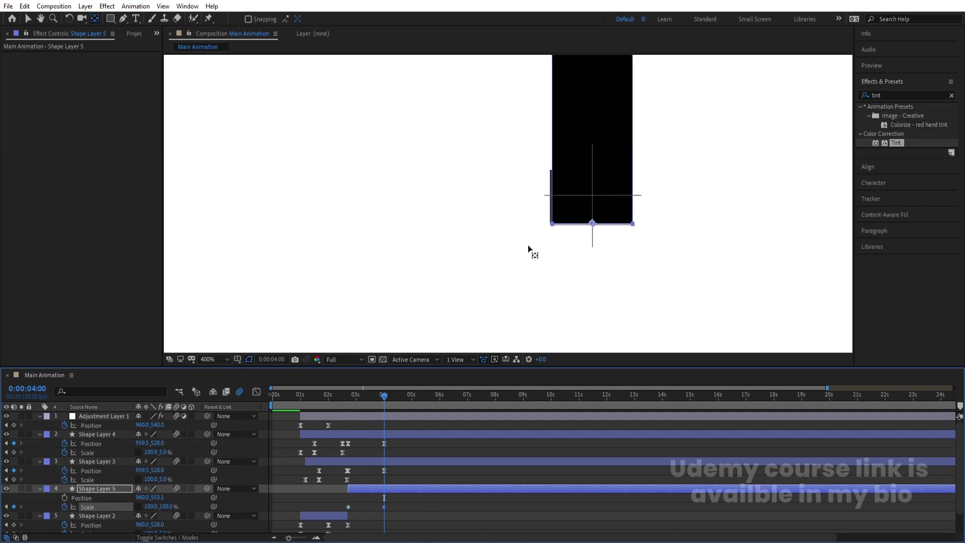
{"action": "scroll", "coordinate": [527, 245], "scroll_direction": "down", "scroll_amount": 6}
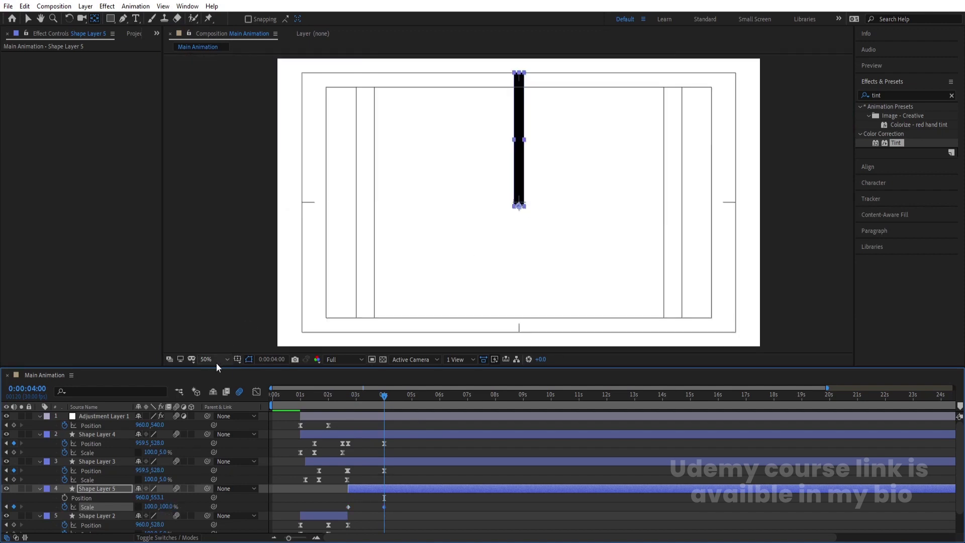
{"action": "left_click", "coordinate": [216, 360]}
{"action": "left_click", "coordinate": [224, 181]}
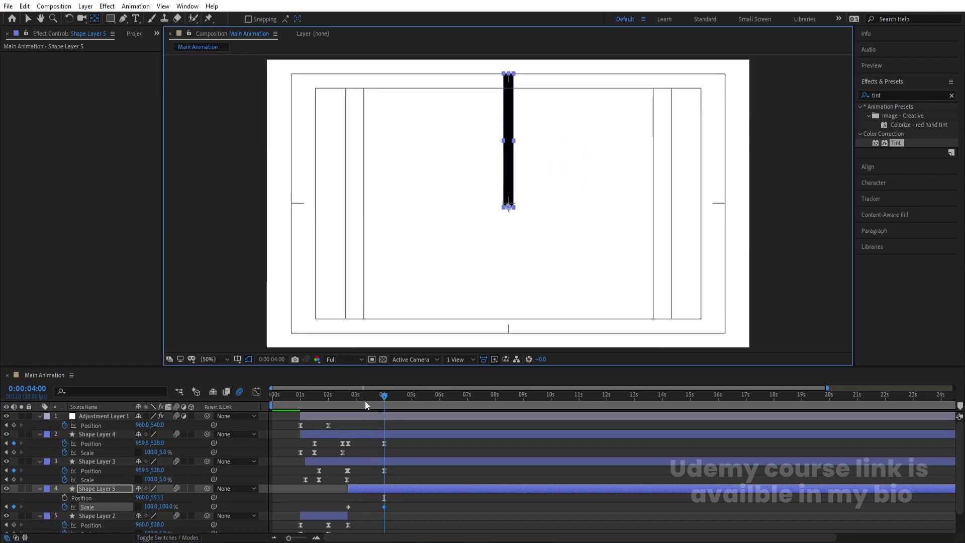
Step: Preview the bar's growth and apply Easy Ease to both Scale keyframes of Shape Layer 5
{"action": "left_click", "coordinate": [348, 400]}
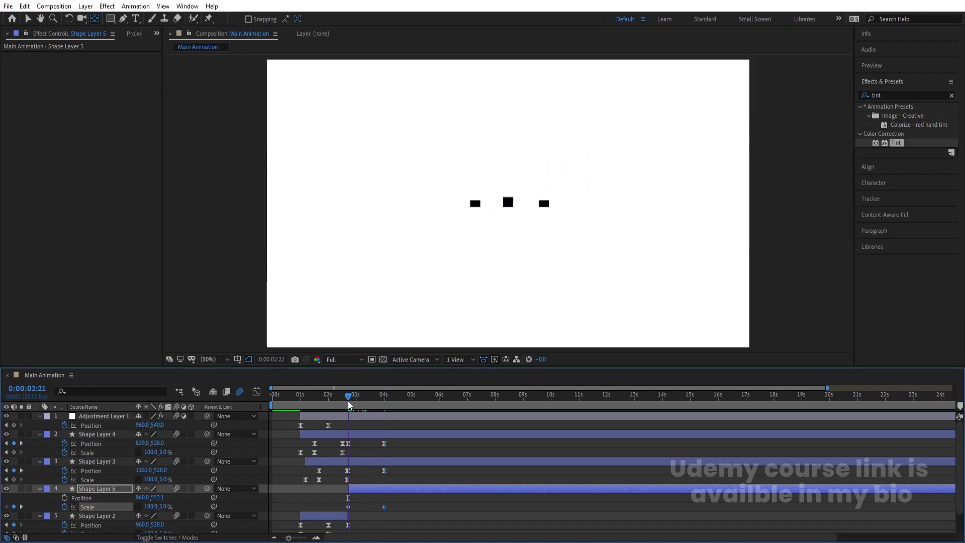
{"action": "key", "text": "space"}
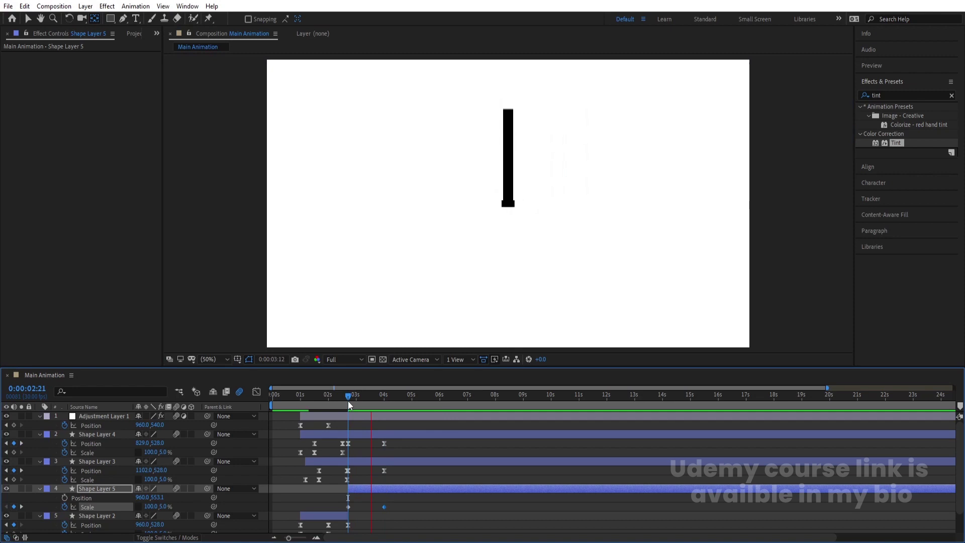
{"action": "left_click_drag", "start_coordinate": [411, 496], "coordinate": [335, 511]}
{"action": "key", "text": "F9"}
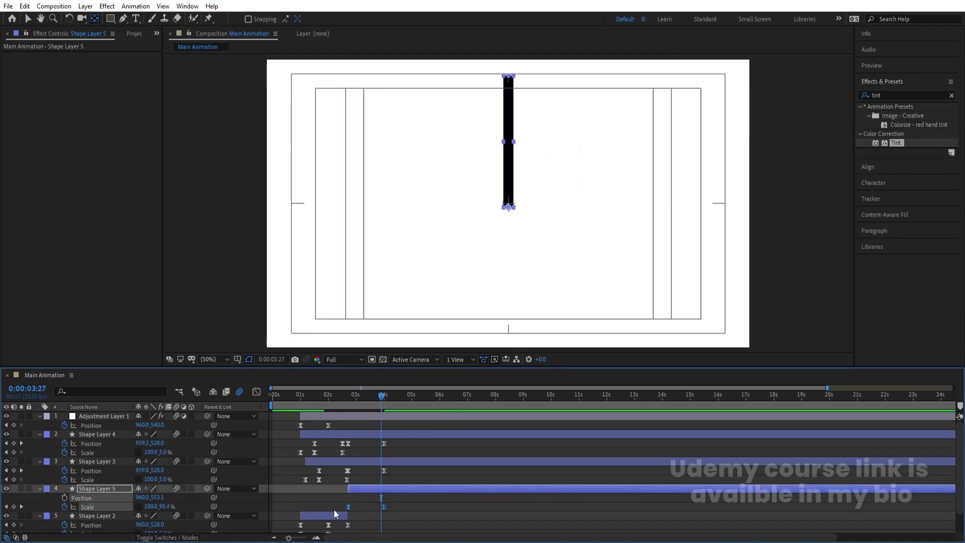
Step: Reshape Shape Layer 5's Scale speed curve into a steep peak near the middle, and preview it from 0:00:02:21
{"action": "left_click", "coordinate": [257, 391]}
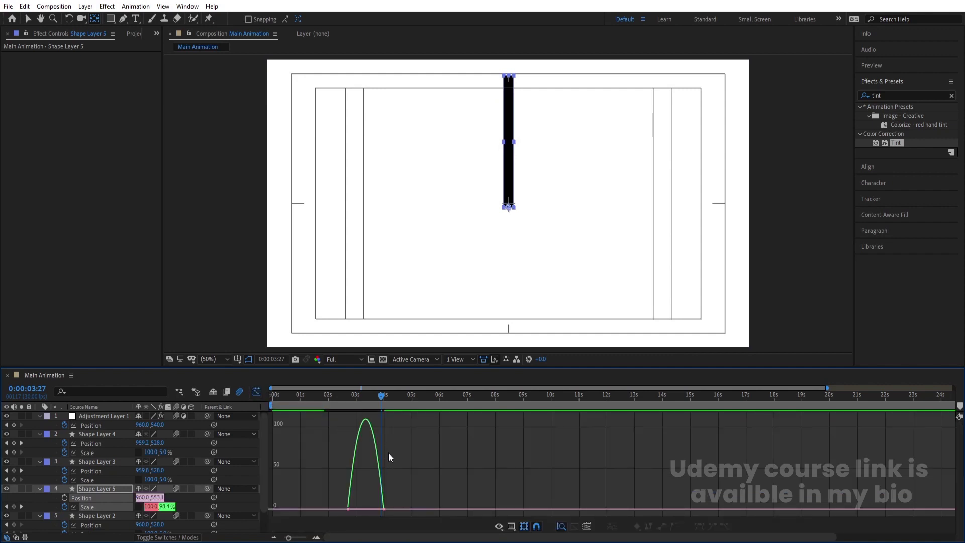
{"action": "scroll", "coordinate": [394, 474], "scroll_direction": "up", "scroll_amount": 4}
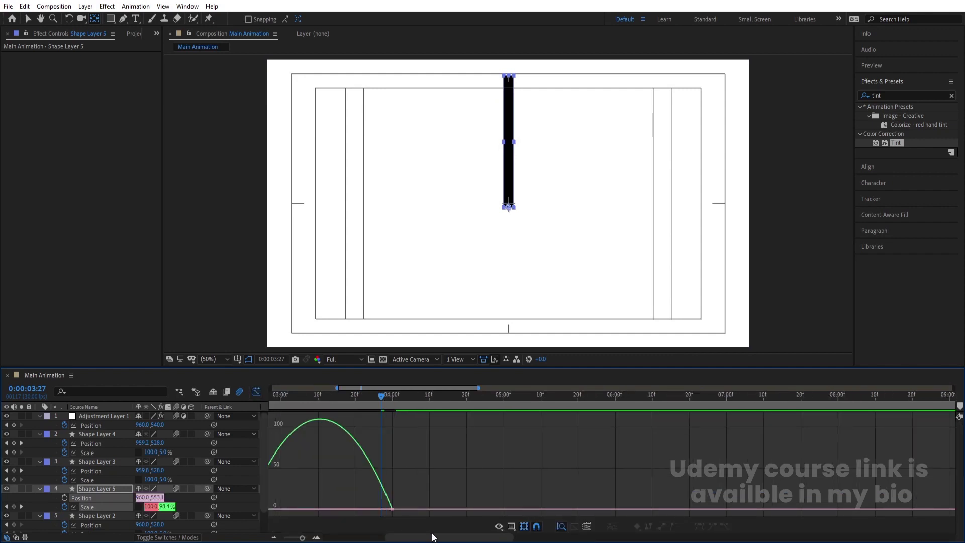
{"action": "left_click_drag", "start_coordinate": [432, 536], "coordinate": [414, 537]}
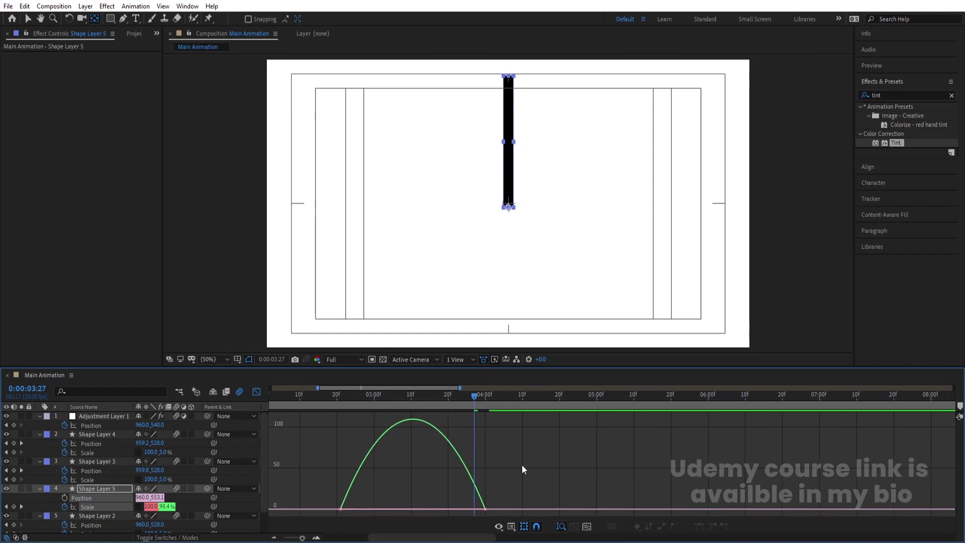
{"action": "left_click_drag", "start_coordinate": [580, 459], "coordinate": [301, 519]}
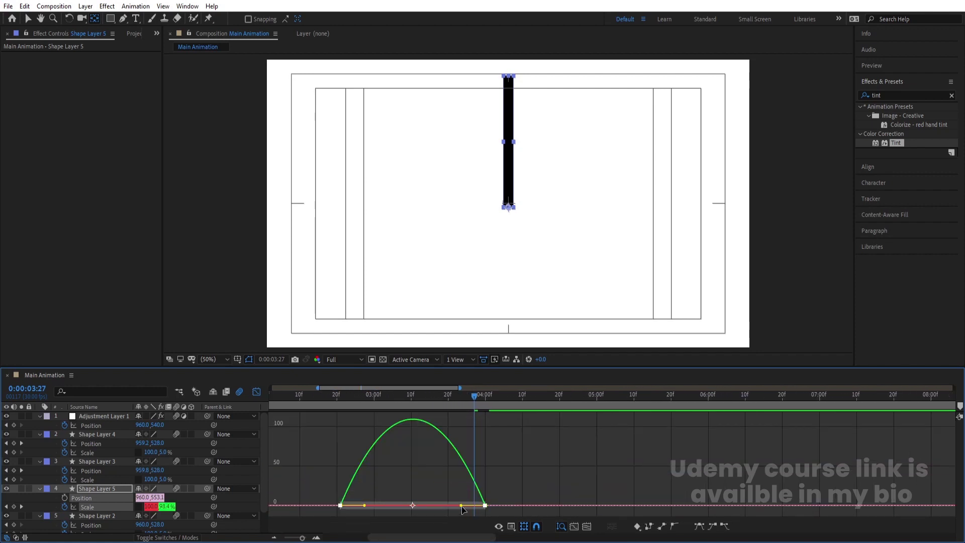
{"action": "left_click_drag", "start_coordinate": [463, 509], "coordinate": [423, 507]}
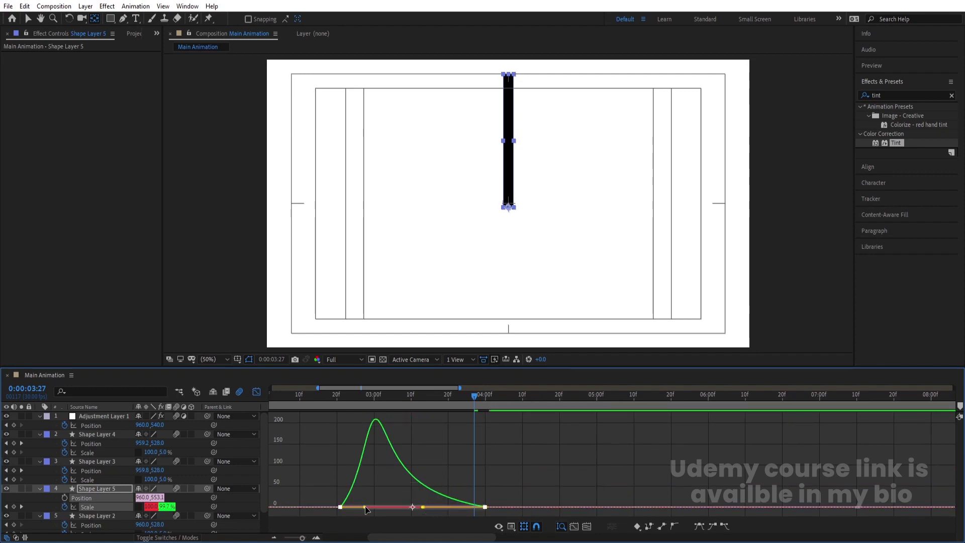
{"action": "left_click_drag", "start_coordinate": [365, 507], "coordinate": [390, 505]}
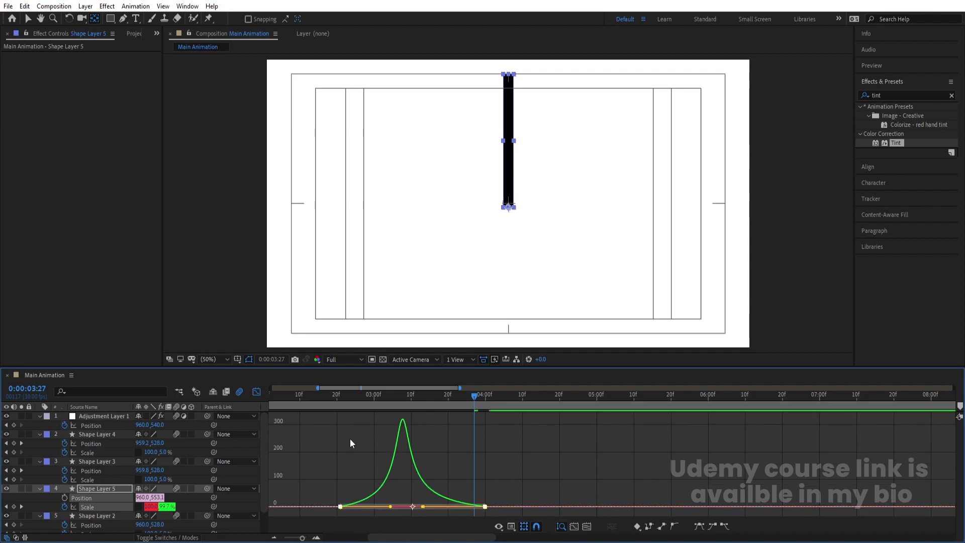
{"action": "left_click", "coordinate": [340, 400]}
{"action": "left_click", "coordinate": [256, 392]}
{"action": "key", "text": "space"}
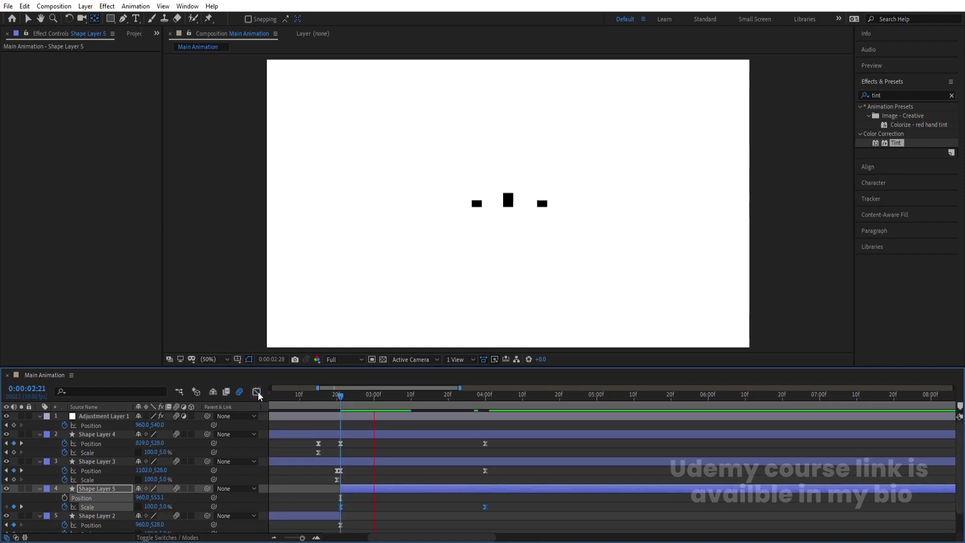
{"action": "key", "text": "space"}
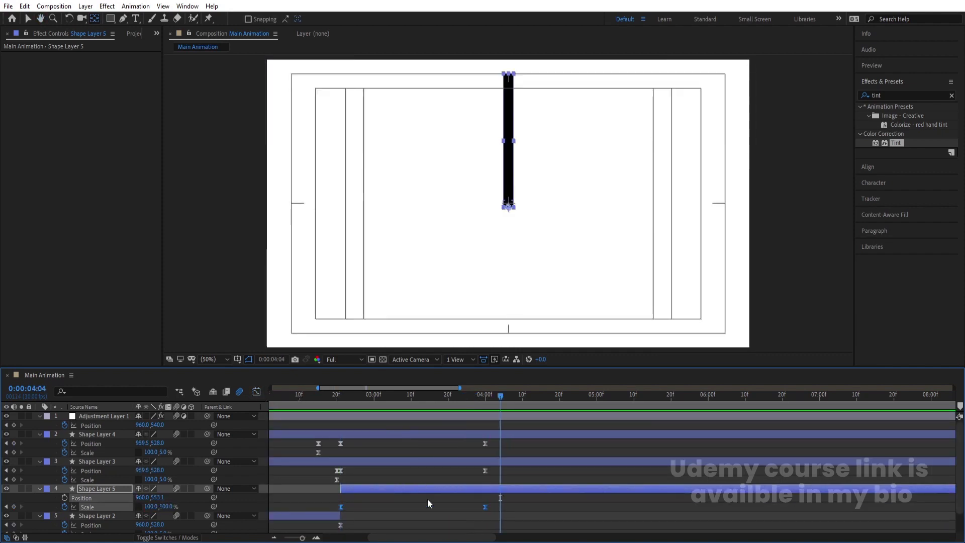
Step: Reduce Shape Layer 5's vertical Scale at 0:00:04:00 to about 82%
{"action": "key", "text": "space"}
{"action": "key", "text": "space"}
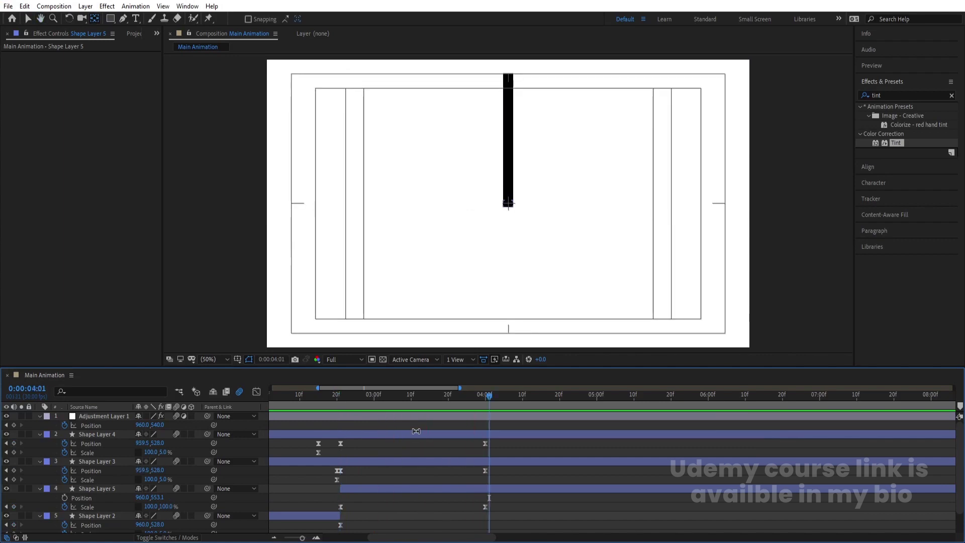
{"action": "key", "text": "Page_Up"}
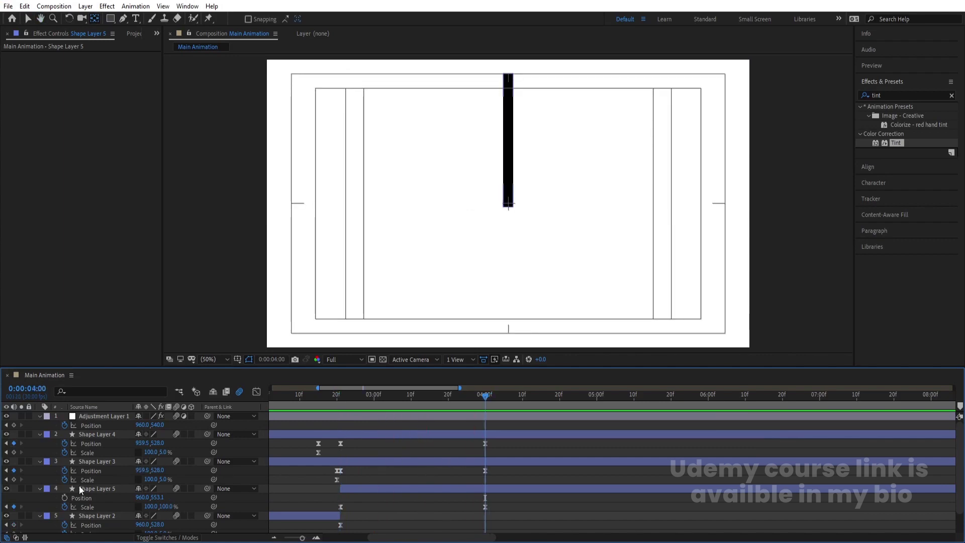
{"action": "left_click", "coordinate": [83, 487]}
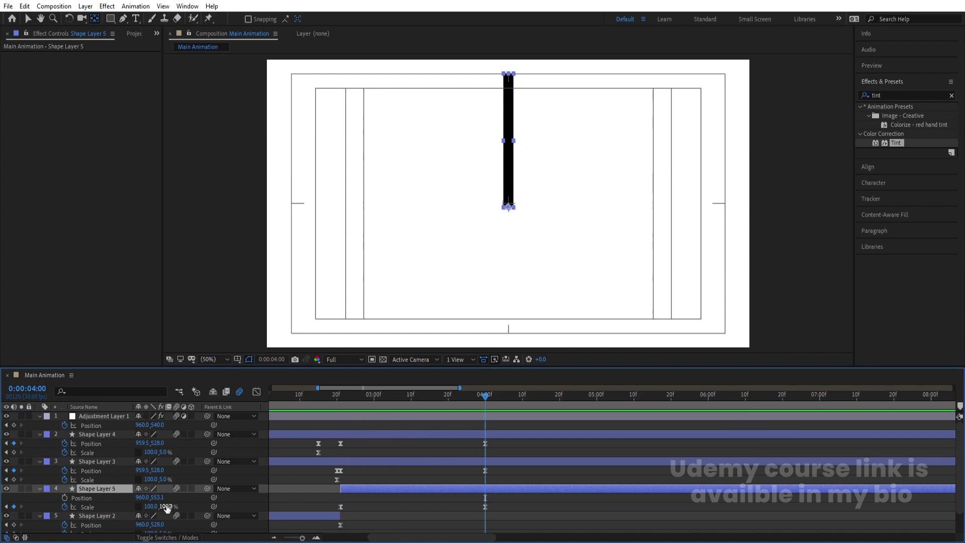
{"action": "left_click_drag", "start_coordinate": [166, 505], "coordinate": [162, 511]}
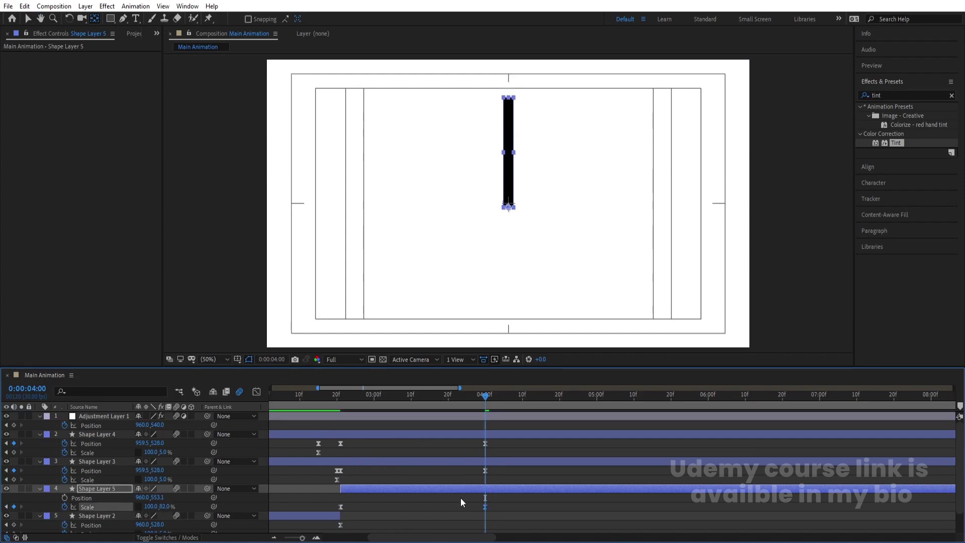
Step: Import Logitech-Logo.psd as a Composition - Retain Layer Sizes with editable layer styles
{"action": "key", "text": "space"}
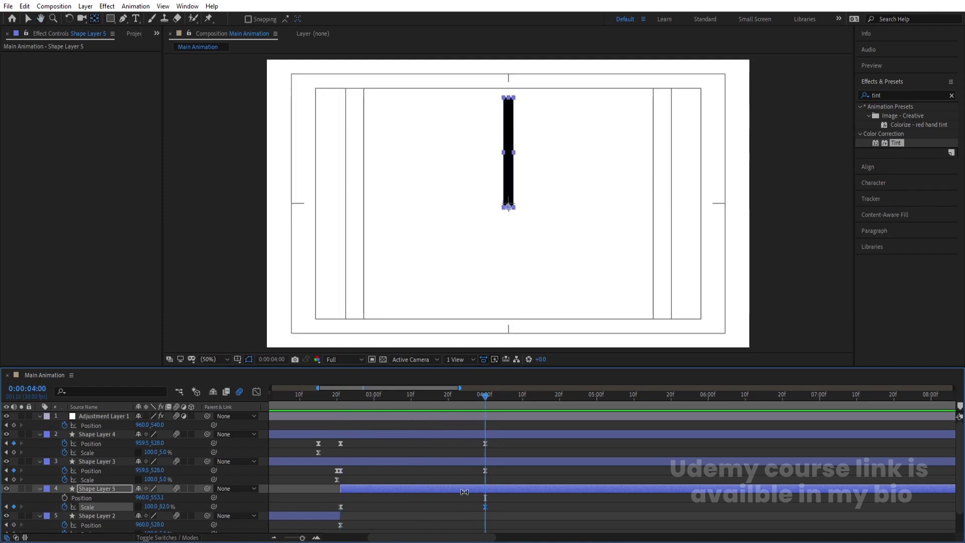
{"action": "left_click", "coordinate": [515, 479]}
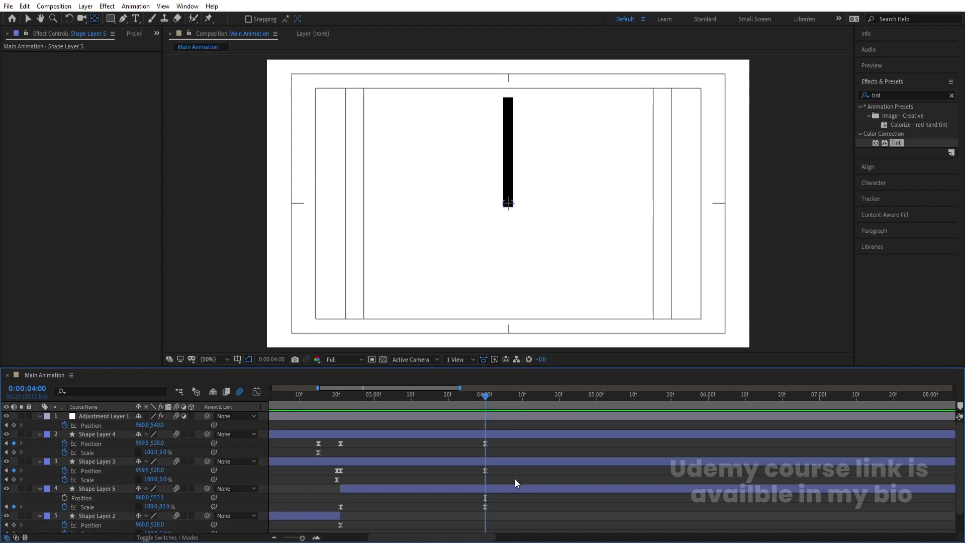
{"action": "key", "text": "ctrl+i"}
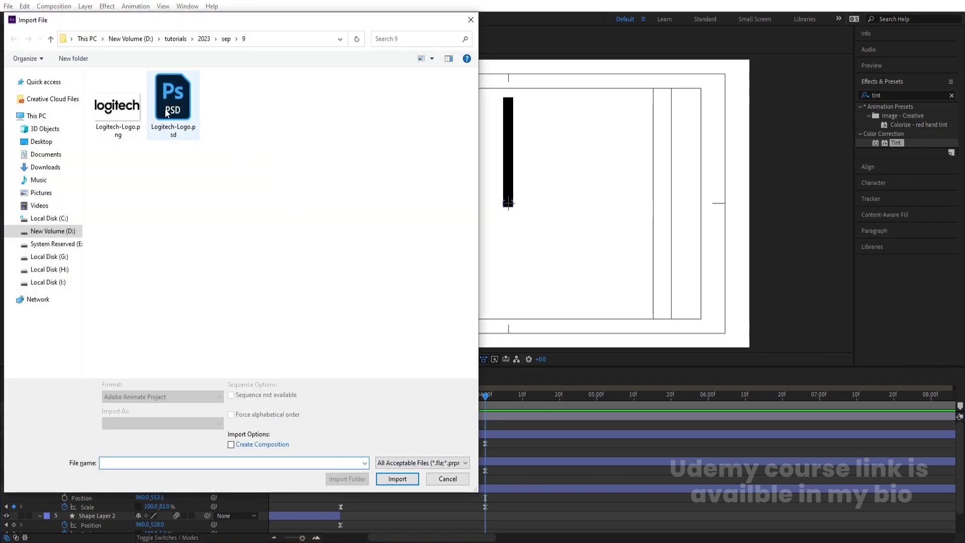
{"action": "left_click", "coordinate": [193, 119]}
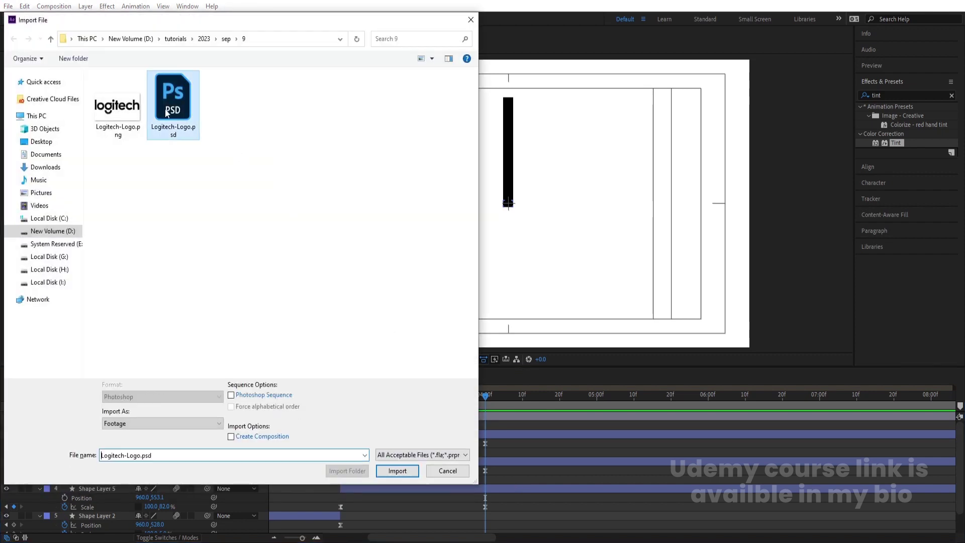
{"action": "left_click", "coordinate": [139, 424]}
{"action": "left_click", "coordinate": [161, 441]}
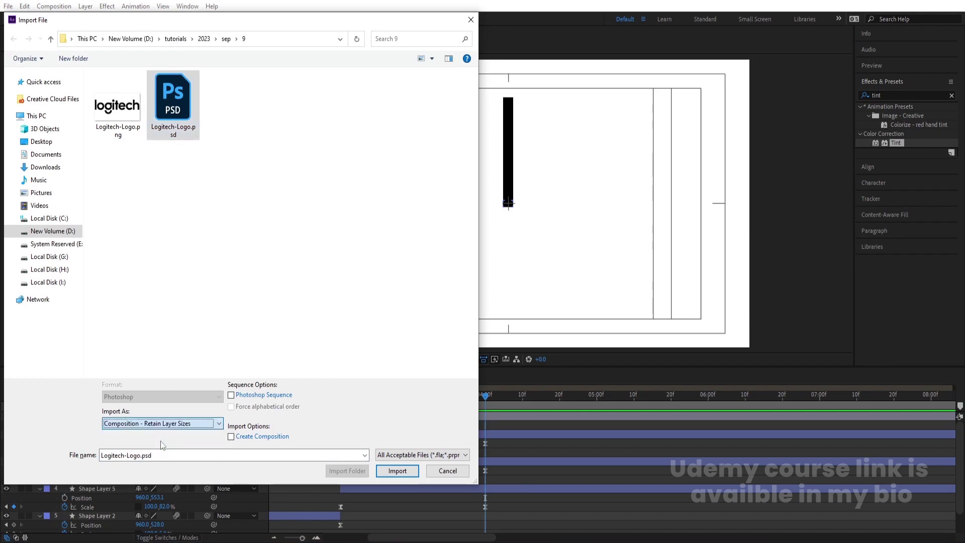
{"action": "left_click", "coordinate": [393, 471]}
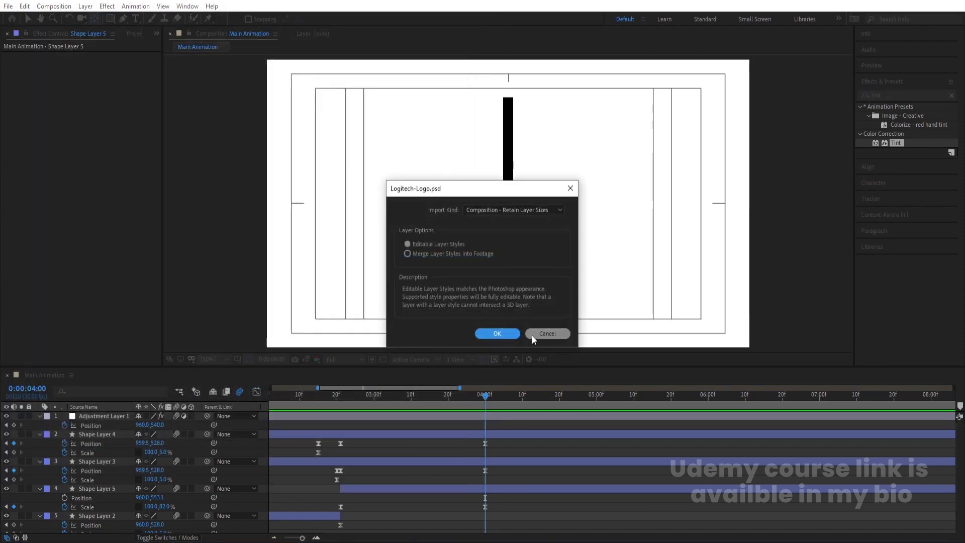
{"action": "left_click", "coordinate": [507, 333]}
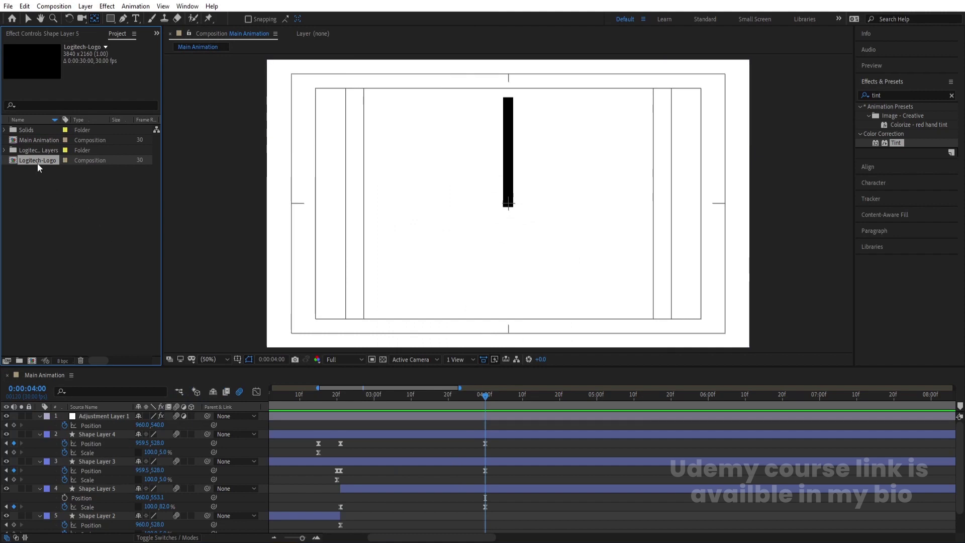
Step: Copy all ten layers of the Logitech-Logo composition to the top of the Main Animation composition
{"action": "double_click", "coordinate": [37, 161]}
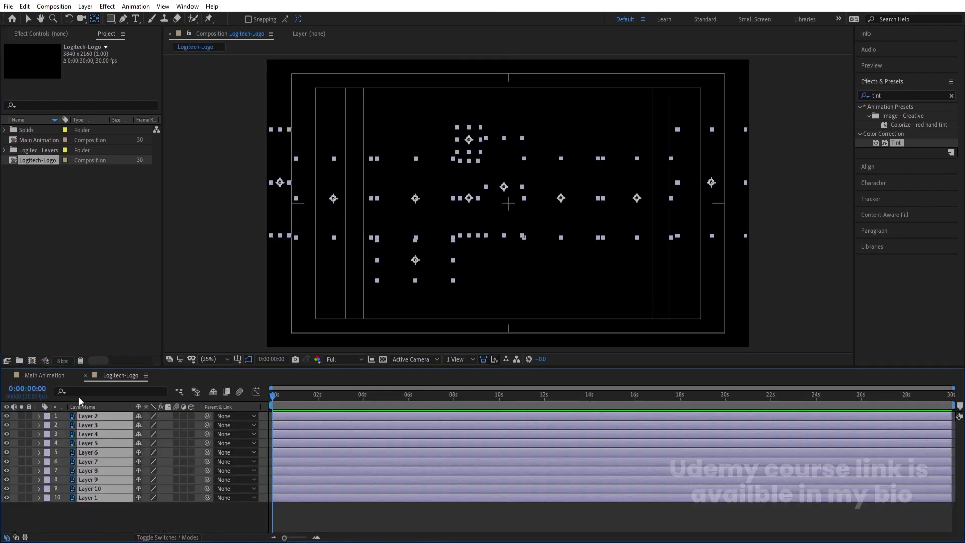
{"action": "left_click", "coordinate": [58, 375]}
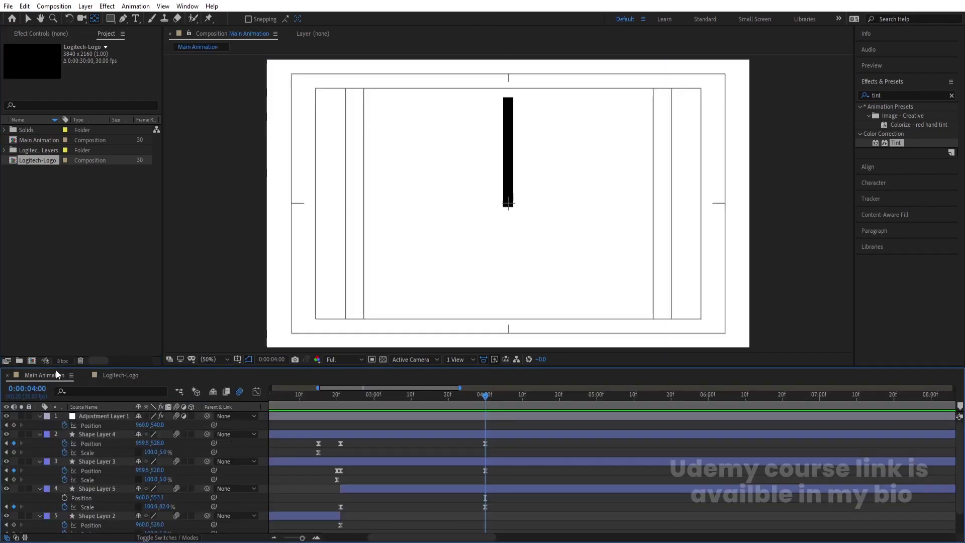
{"action": "key", "text": "u"}
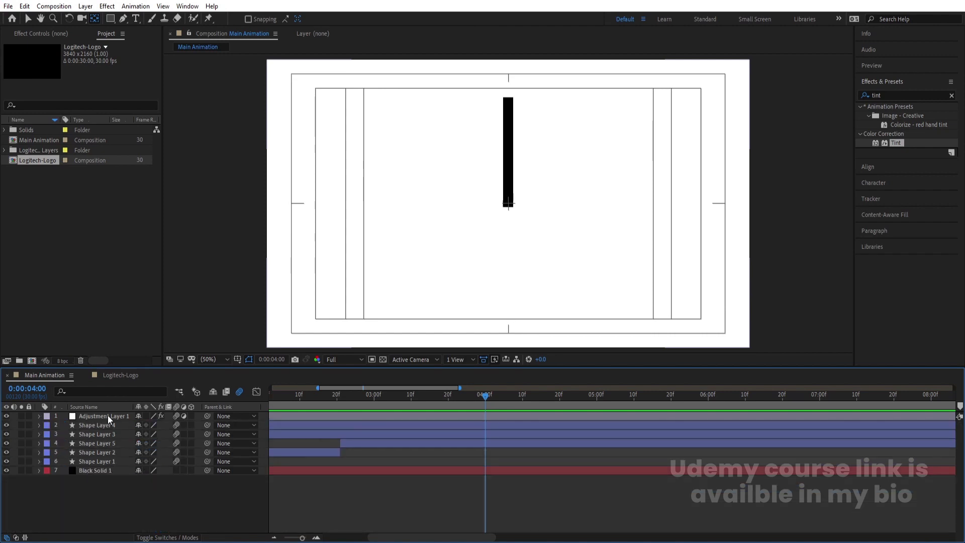
{"action": "key", "text": "ctrl+v"}
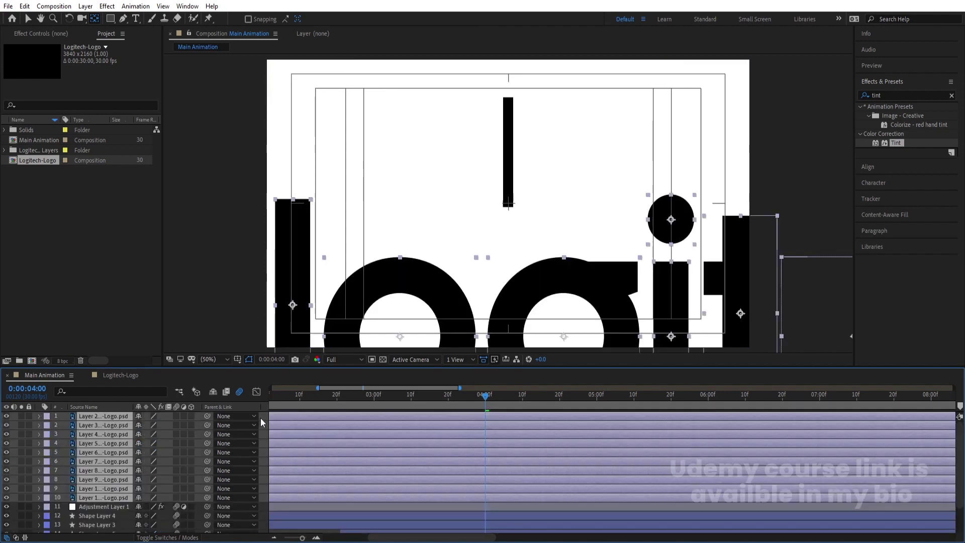
Step: Create a null object and parent all ten logo layers to it
{"action": "right_click", "coordinate": [260, 417]}
{"action": "mouse_move", "coordinate": [269, 424]}
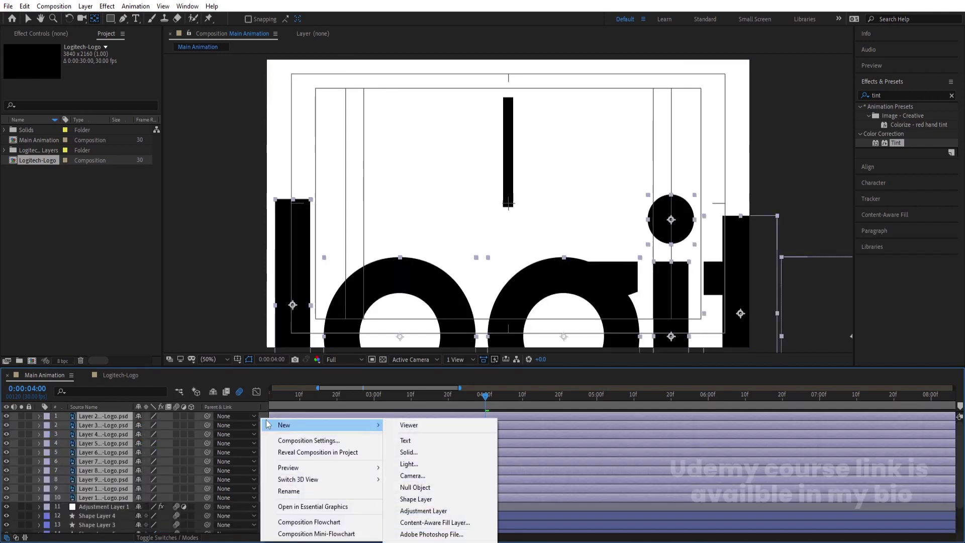
{"action": "left_click", "coordinate": [453, 488]}
{"action": "left_click", "coordinate": [108, 426]}
{"action": "left_click", "coordinate": [95, 505], "text": "shift"}
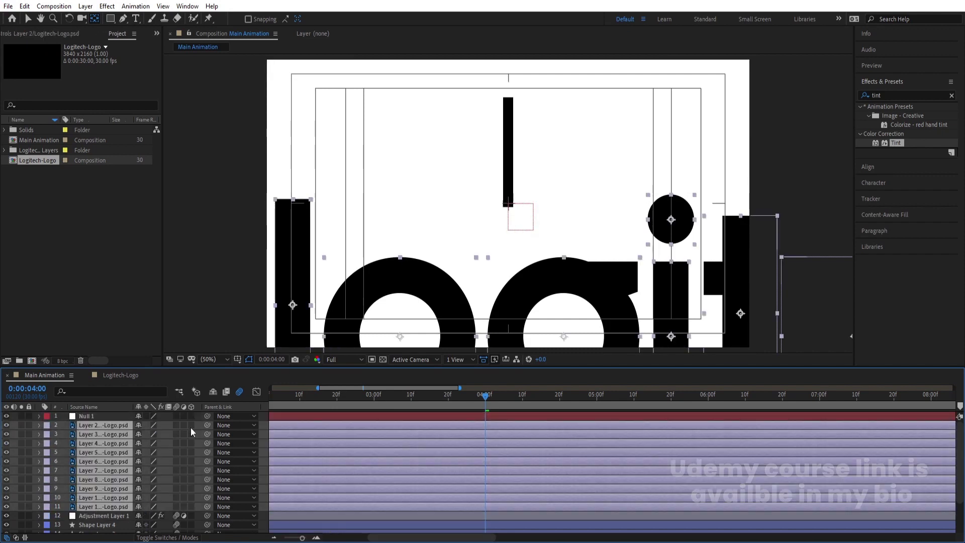
{"action": "left_click_drag", "start_coordinate": [207, 425], "coordinate": [9, 433]}
Step: Scale down the null and set its Position to 691, 411 so the whole logo sits centred in the frame
{"action": "left_click", "coordinate": [119, 415]}
{"action": "key", "text": "s"}
{"action": "key", "text": "p"}
{"action": "key", "text": "Num_Lock"}
{"action": "key", "text": "minus"}
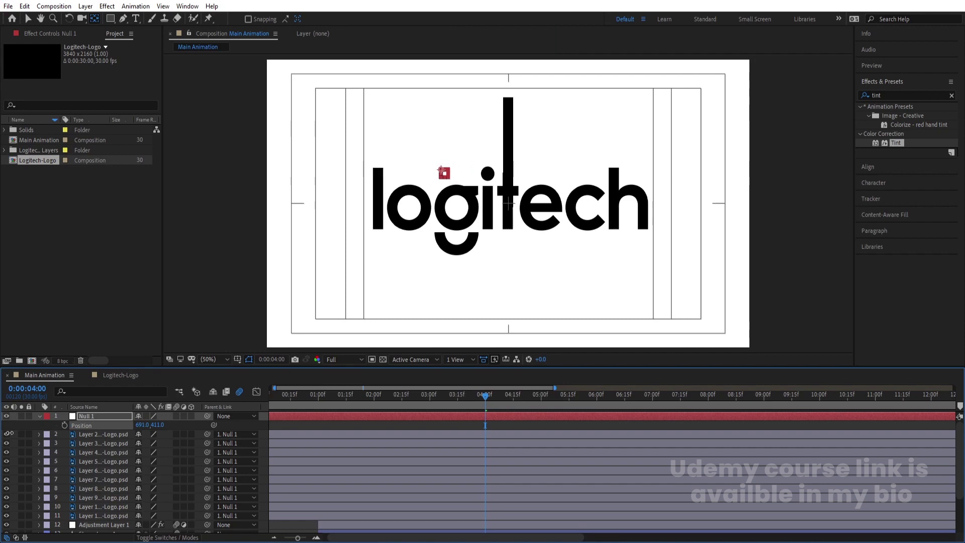
Step: Delete the null object and trim the start of all ten logo layers to 0:00:04:00
{"action": "left_click", "coordinate": [76, 415]}
{"action": "key", "text": "Delete"}
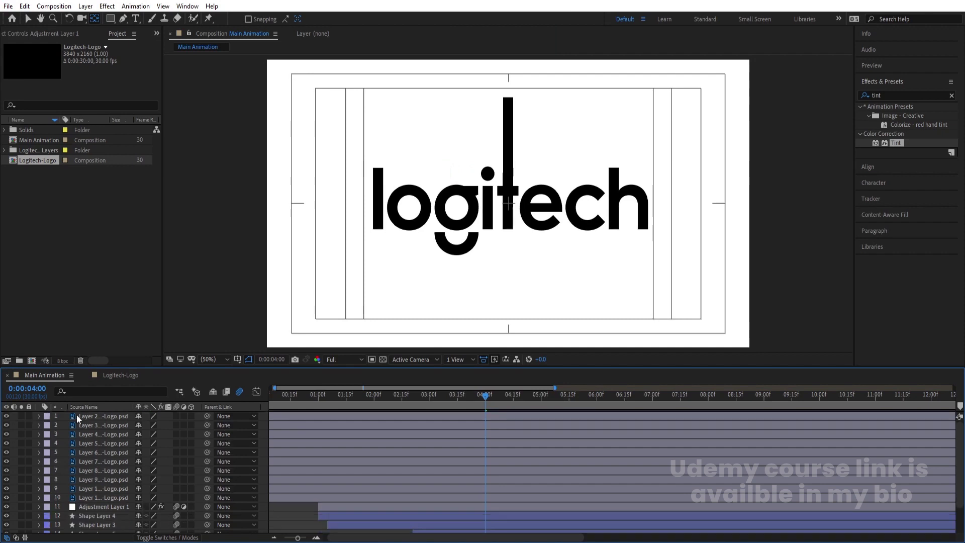
{"action": "left_click", "coordinate": [109, 496]}
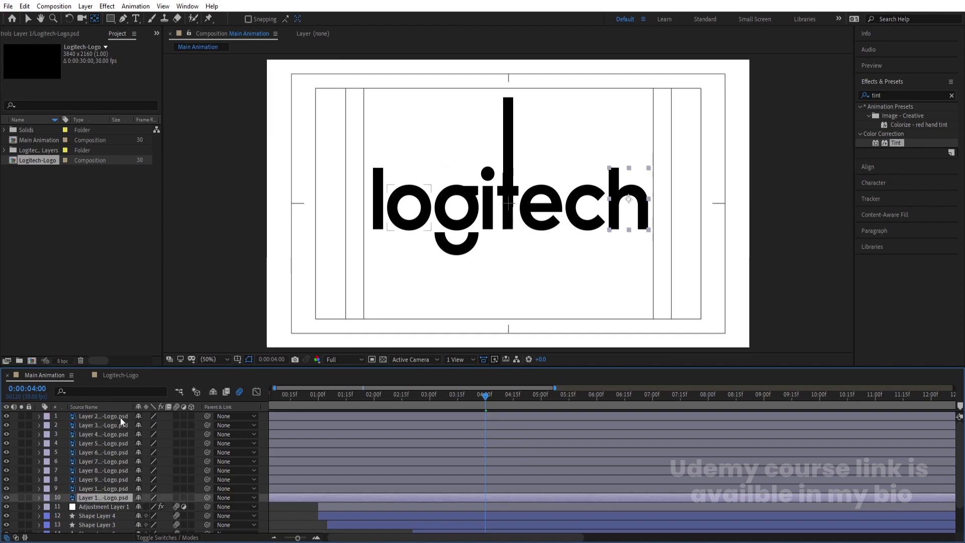
{"action": "left_click", "coordinate": [119, 417], "text": "shift"}
{"action": "key", "text": "alt+bracketleft"}
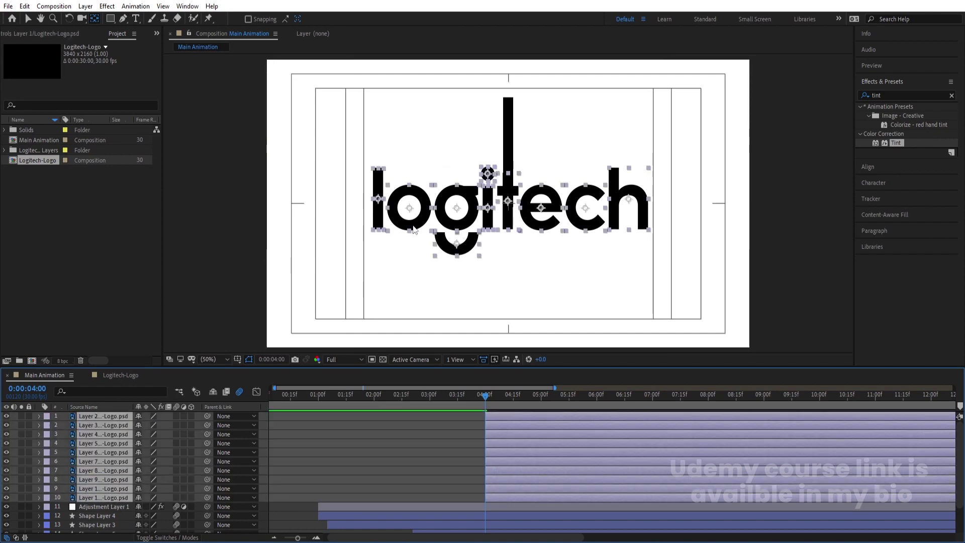
Step: Move the logo layers horizontally to the right of the central bar, and preview the animation from about 0:00:02:12
{"action": "left_click_drag", "start_coordinate": [413, 229], "coordinate": [600, 224]}
{"action": "left_click", "coordinate": [454, 450]}
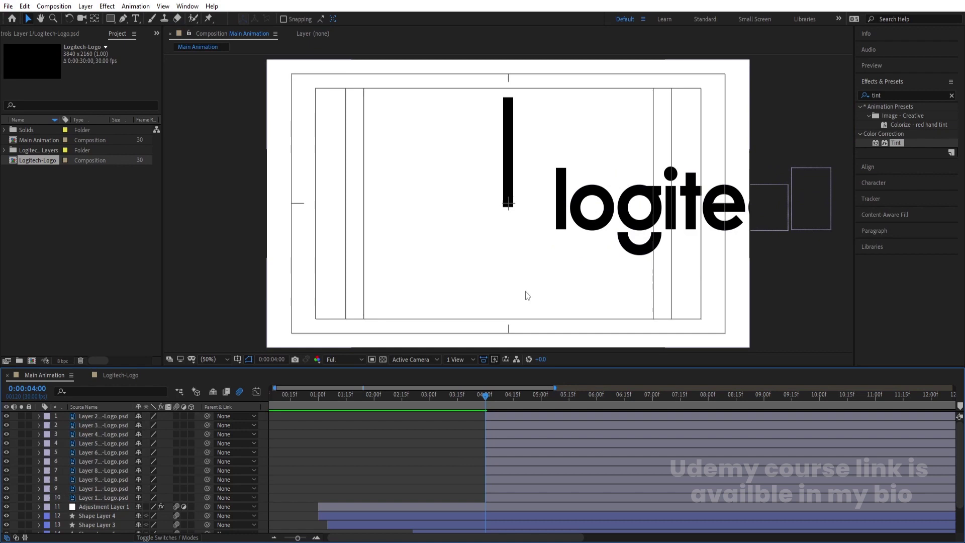
{"action": "scroll", "coordinate": [472, 450], "scroll_direction": "down", "scroll_amount": 3}
{"action": "left_click_drag", "start_coordinate": [468, 394], "coordinate": [395, 399]}
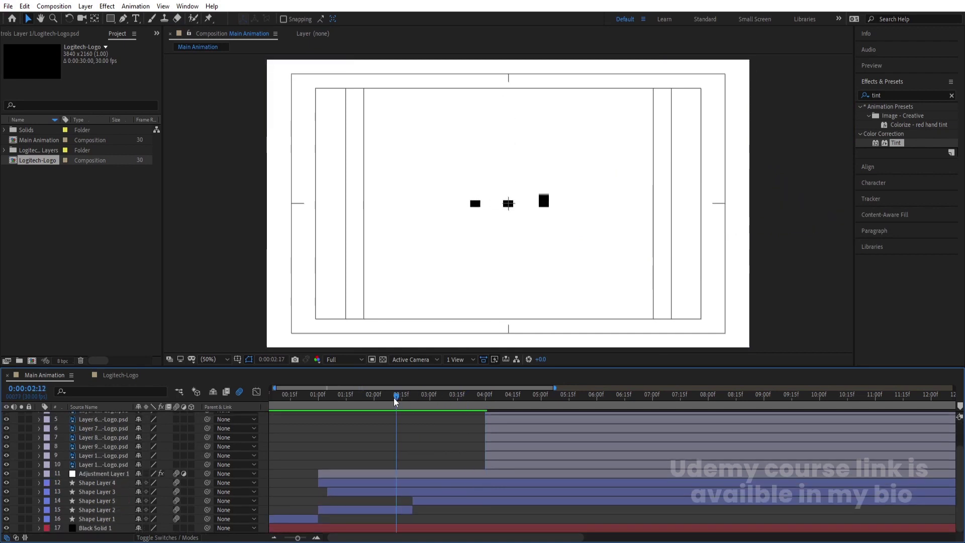
{"action": "key", "text": "space"}
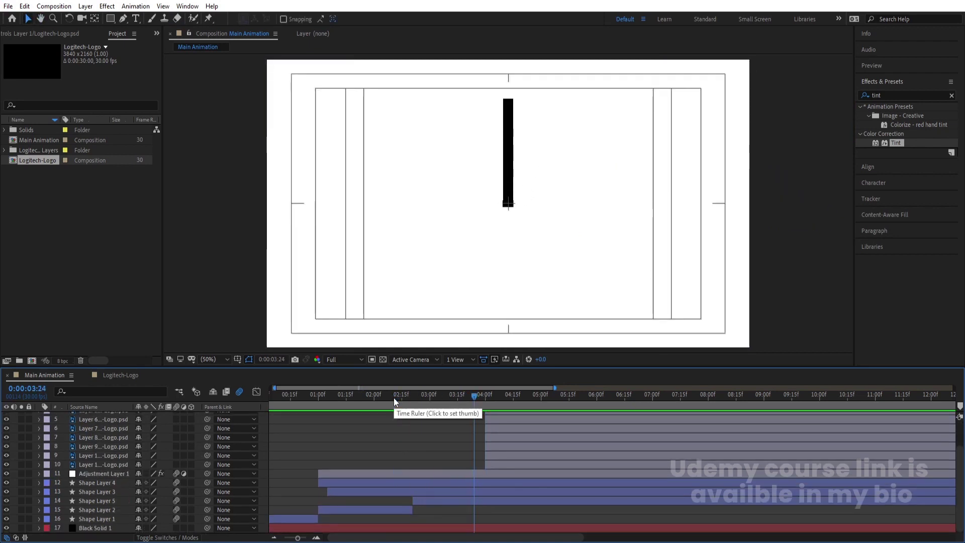
Step: Add a Rotation keyframe of 0x+0.0° to Shape Layer 5 at 0:00:03:15, showing its Scale alongside
{"action": "left_click", "coordinate": [509, 141]}
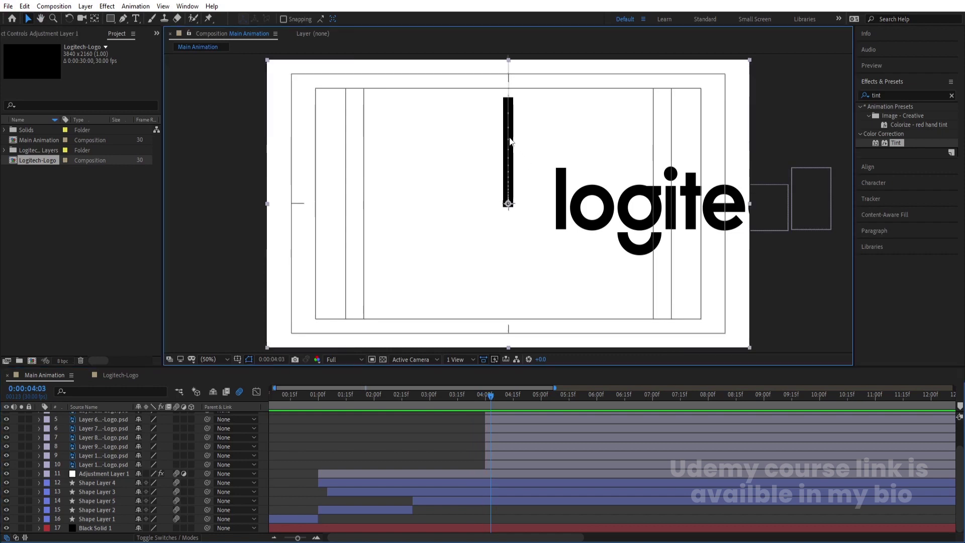
{"action": "left_click", "coordinate": [469, 501]}
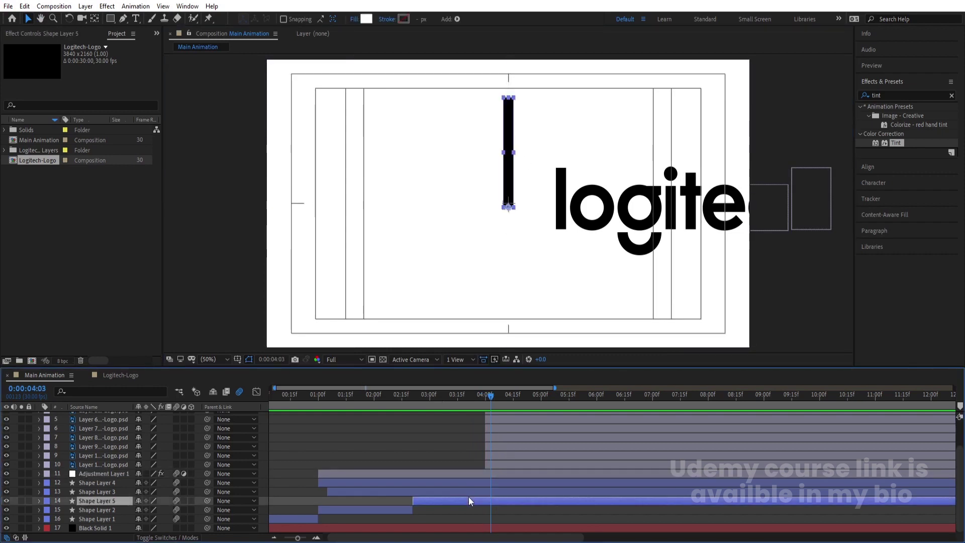
{"action": "key", "text": "u"}
{"action": "key", "text": "j"}
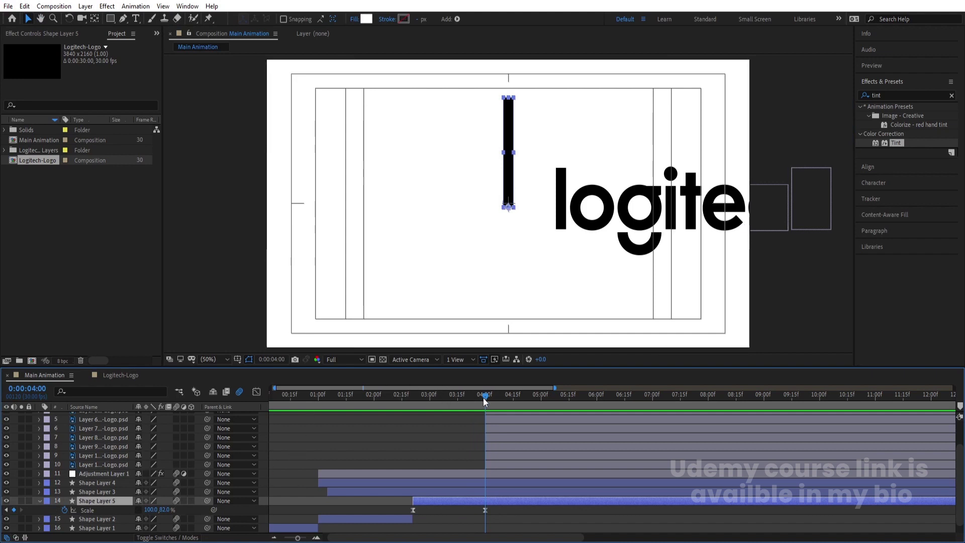
{"action": "left_click_drag", "start_coordinate": [484, 397], "coordinate": [456, 400]}
{"action": "key", "text": "r"}
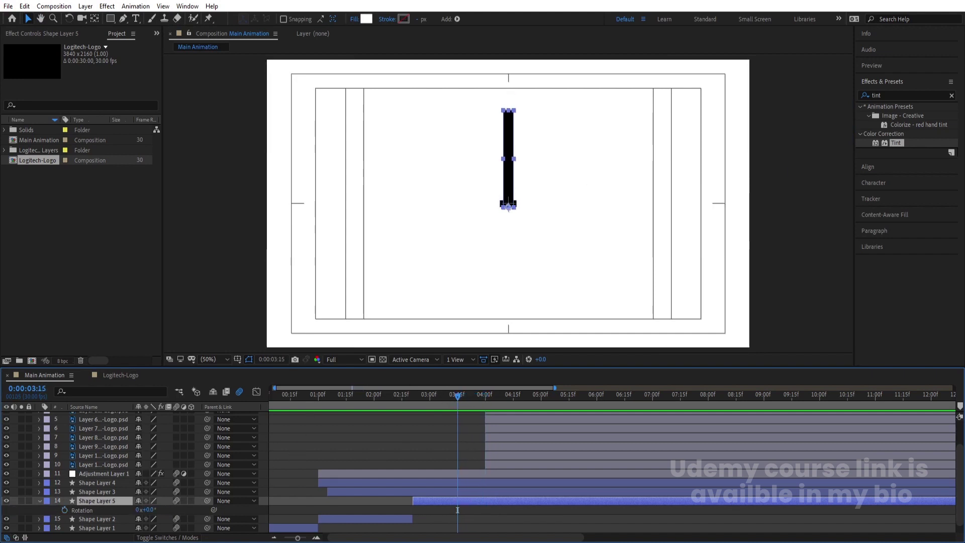
{"action": "left_click", "coordinate": [64, 509]}
{"action": "key", "text": "shift+s"}
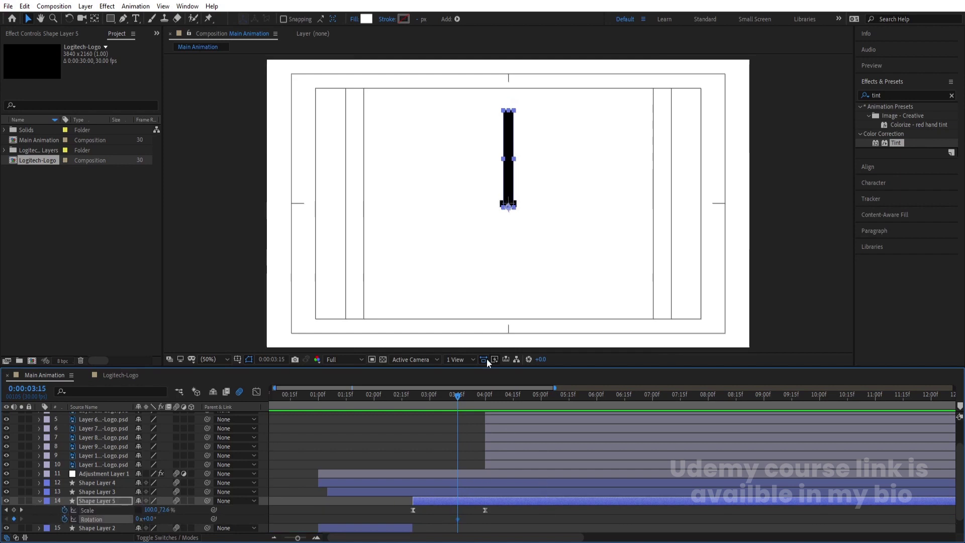
Step: Set Shape Layer 5's Rotation to 1x+0.0° at 0:00:05:00 and scrub through the turn
{"action": "key", "text": "space"}
{"action": "left_click", "coordinate": [542, 394]}
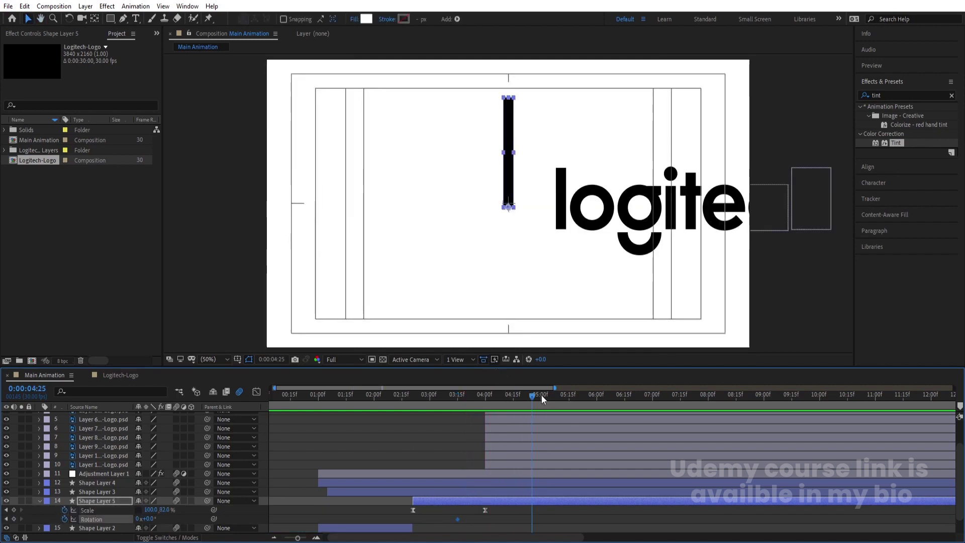
{"action": "left_click_drag", "start_coordinate": [137, 519], "coordinate": [141, 526]}
{"action": "left_click", "coordinate": [138, 518]}
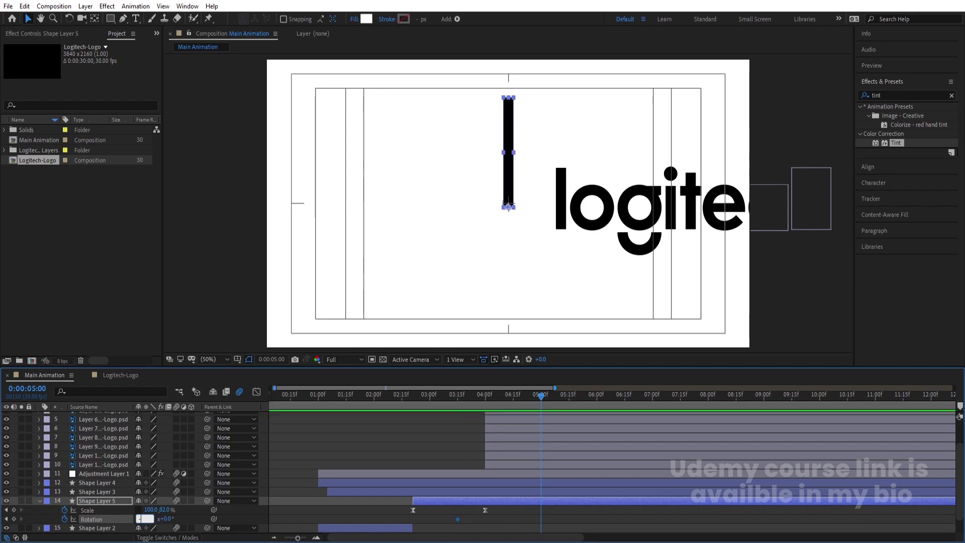
{"action": "type", "text": "-1"}
{"action": "key", "text": "Return"}
{"action": "left_click_drag", "start_coordinate": [470, 400], "coordinate": [541, 395]}
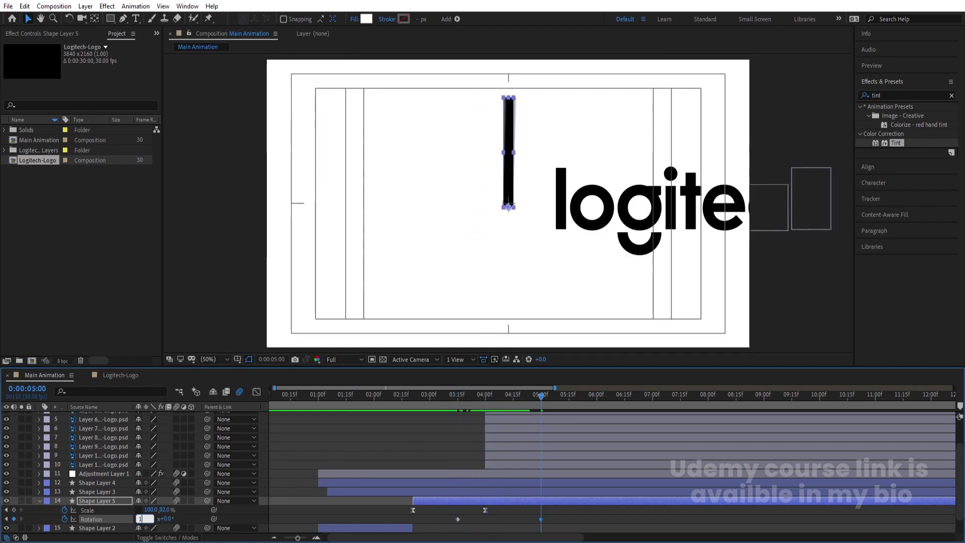
Step: Apply Easy Ease to both Rotation keyframes of Shape Layer 5 and preview the turn from 0:00:03:15
{"action": "left_click", "coordinate": [457, 405]}
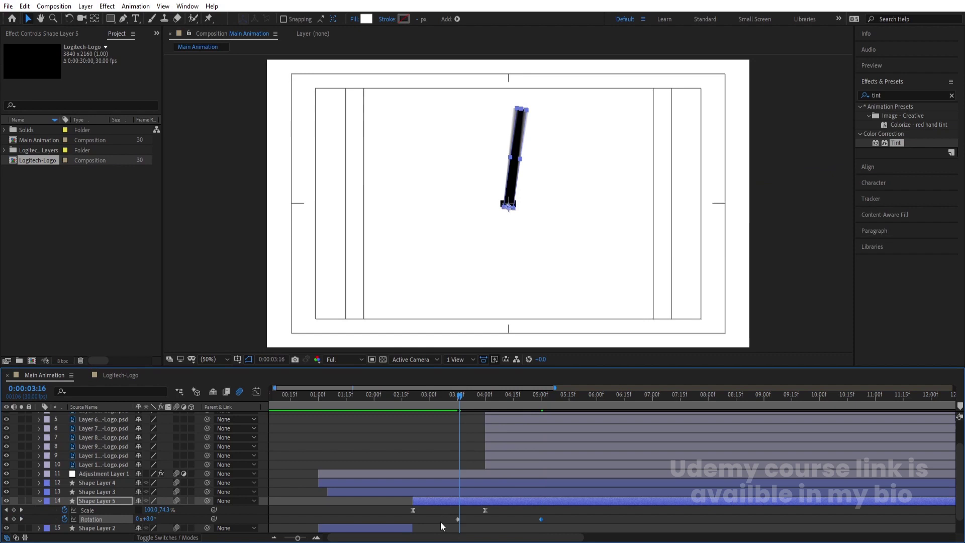
{"action": "left_click_drag", "start_coordinate": [440, 521], "coordinate": [620, 536]}
{"action": "key", "text": "F9"}
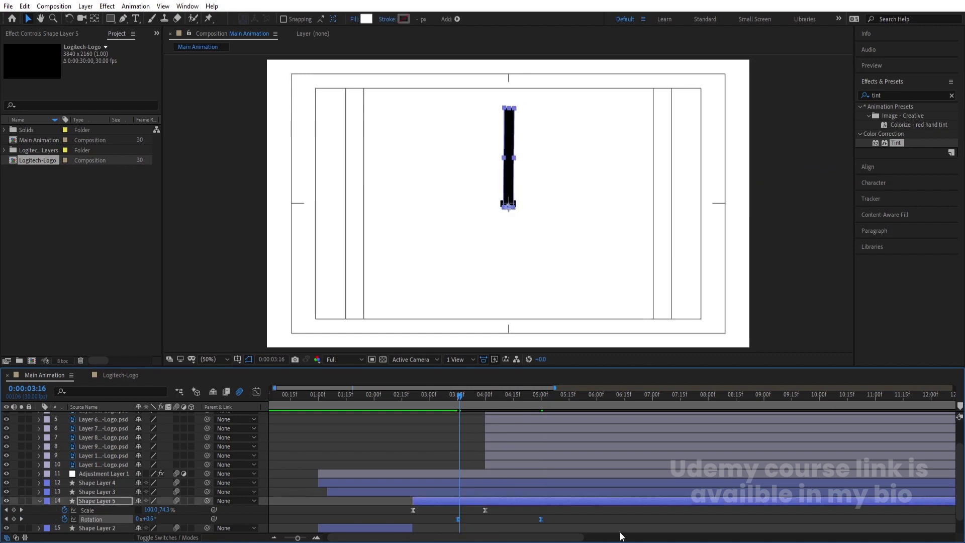
{"action": "key", "text": "Page_Up"}
{"action": "key", "text": "space"}
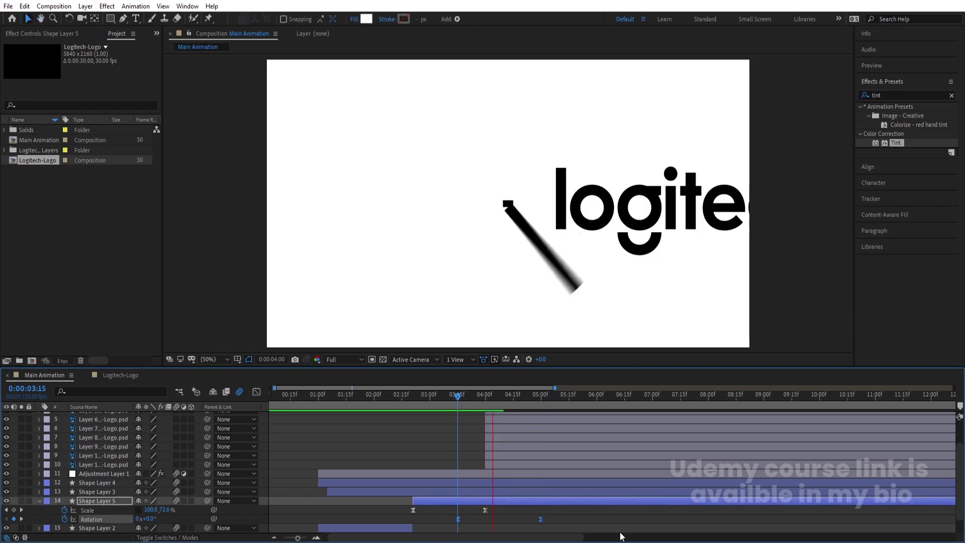
{"action": "left_click", "coordinate": [598, 523]}
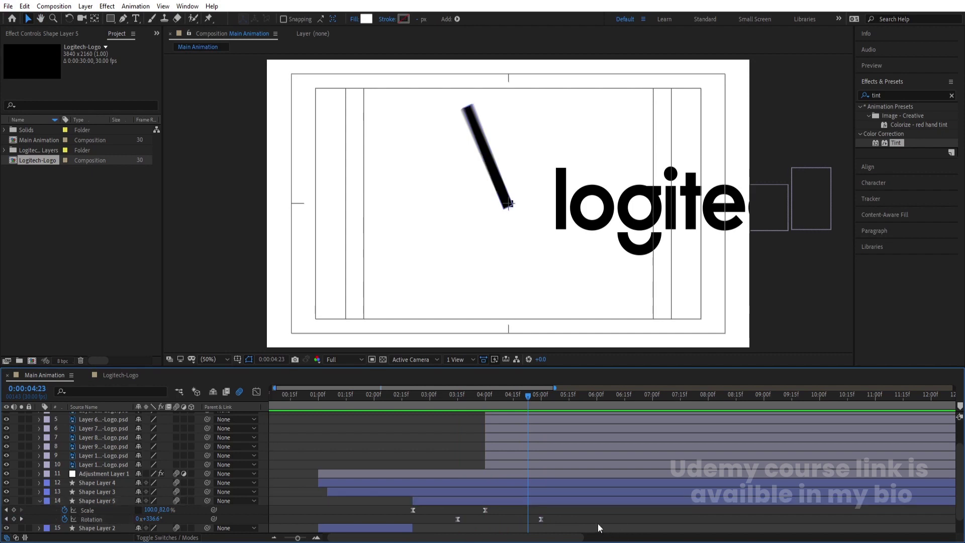
Step: Examine the logo's separate letter layers one by one, from the l to the h
{"action": "left_click", "coordinate": [565, 210]}
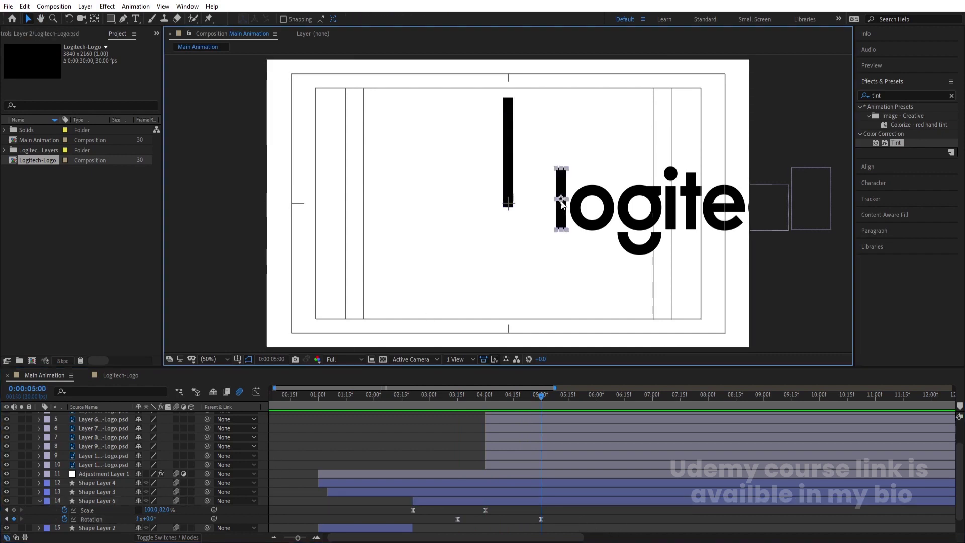
{"action": "left_click", "coordinate": [637, 215]}
{"action": "left_click", "coordinate": [674, 207]}
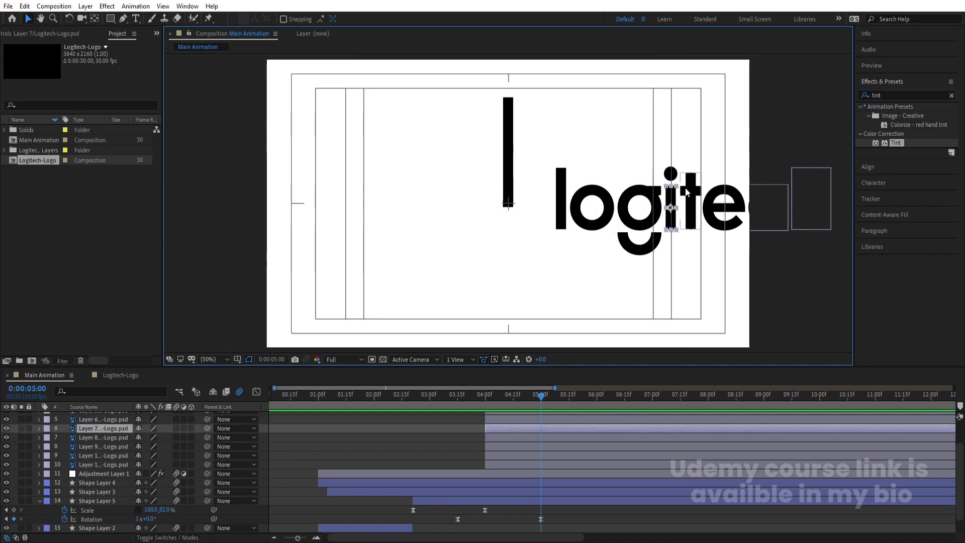
{"action": "left_click", "coordinate": [693, 208]}
{"action": "left_click", "coordinate": [724, 208]}
{"action": "left_click", "coordinate": [769, 203]}
{"action": "left_click", "coordinate": [810, 196]}
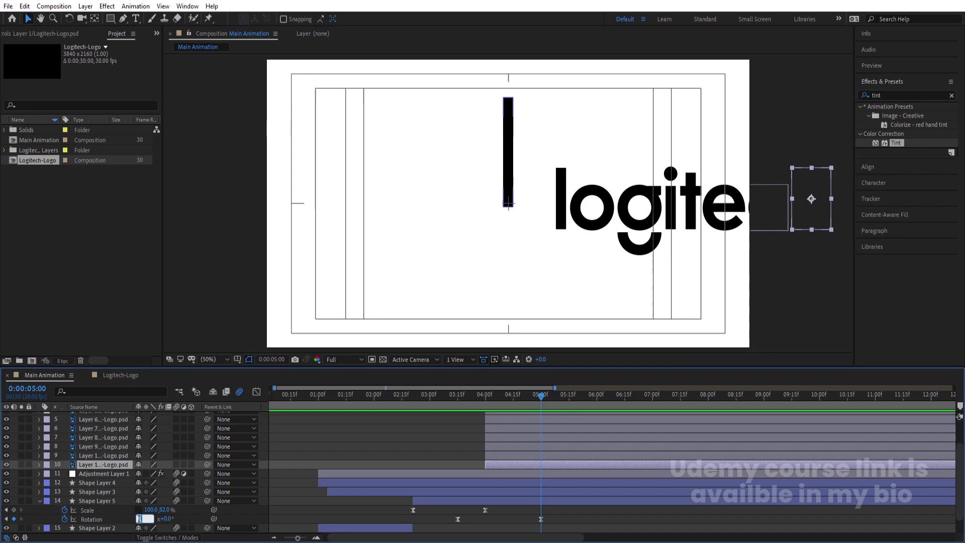
Step: Set Shape Layer 5's end Rotation to 8x+0.0°, preview the spin, and move that end keyframe to 0:00:07:00
{"action": "key", "text": "Return"}
{"action": "left_click", "coordinate": [430, 394]}
{"action": "key", "text": "space"}
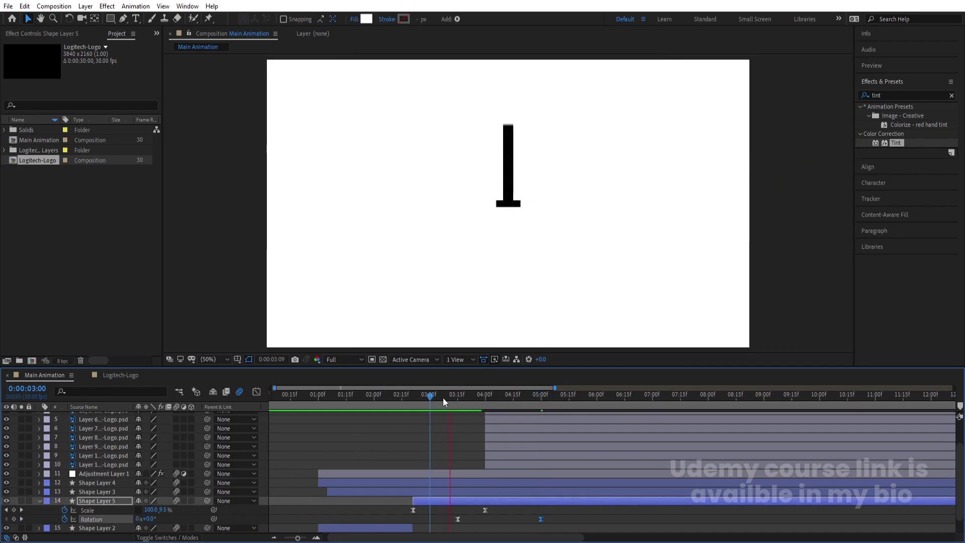
{"action": "key", "text": "space"}
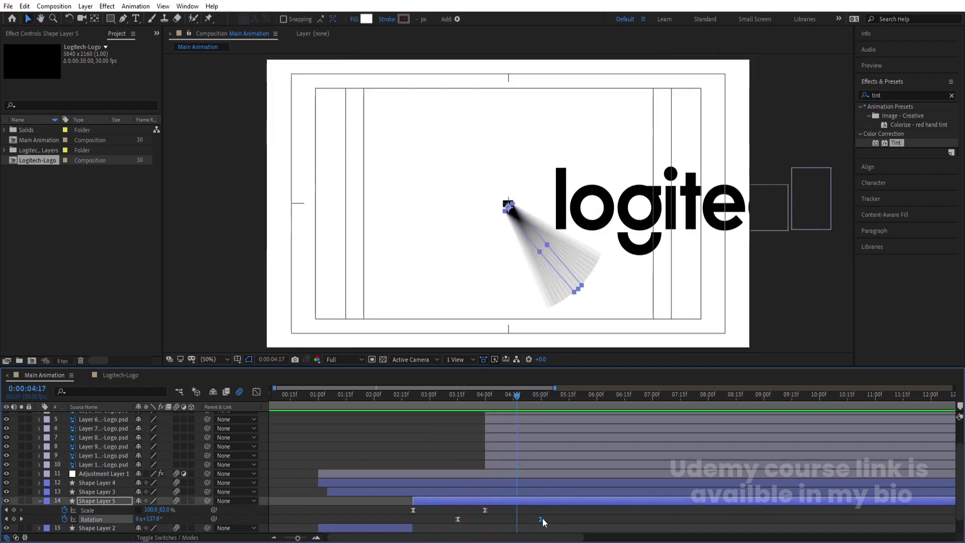
{"action": "left_click_drag", "start_coordinate": [540, 519], "coordinate": [652, 519]}
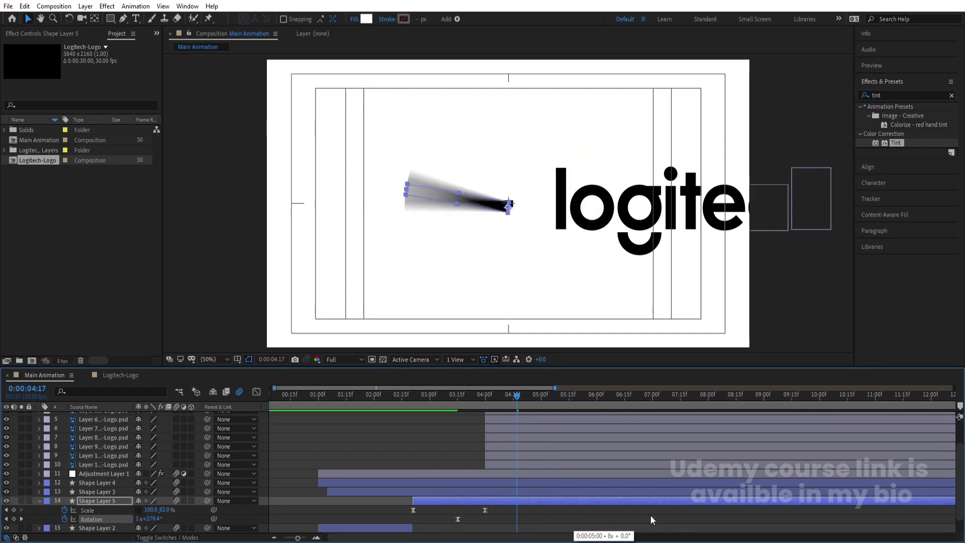
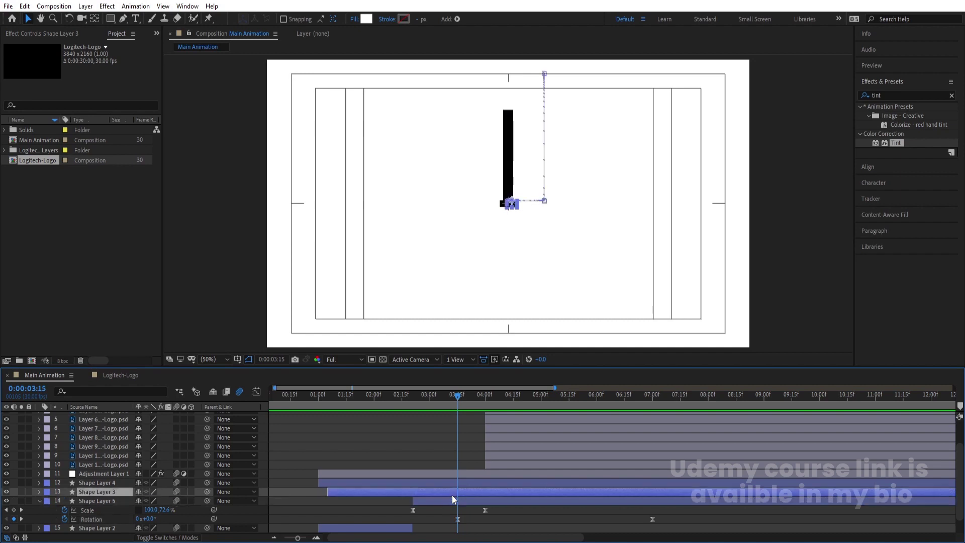
Step: Trim the ends of Shape Layer 3 and Shape Layer 4 to about 0:00:03:20 and preview the transition into the spin
{"action": "scroll", "coordinate": [500, 210], "scroll_direction": "up", "scroll_amount": 6}
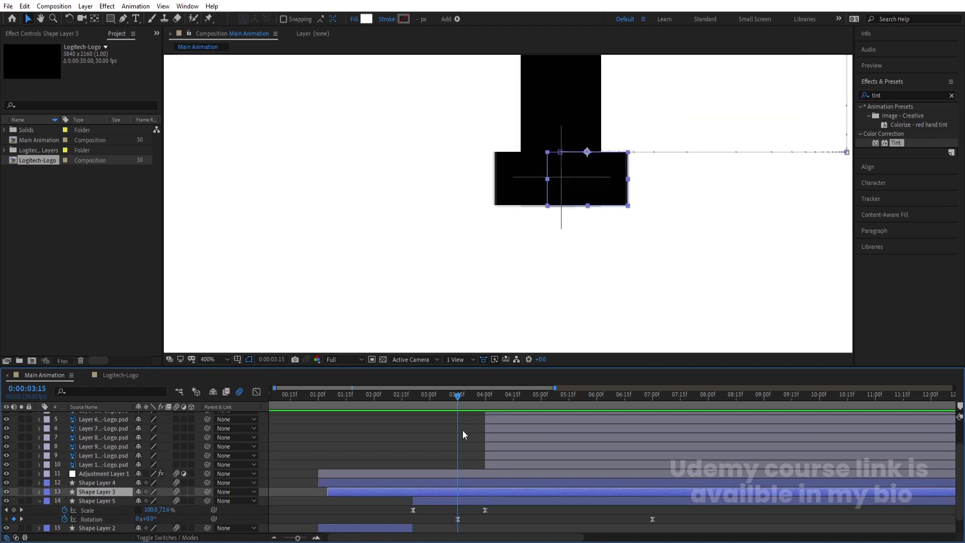
{"action": "left_click", "coordinate": [440, 484], "text": "ctrl"}
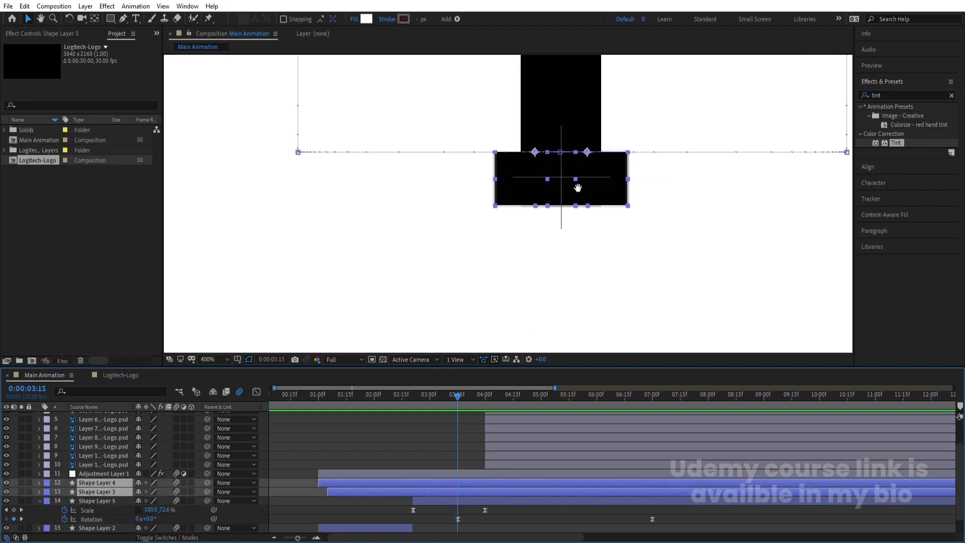
{"action": "key", "text": "space"}
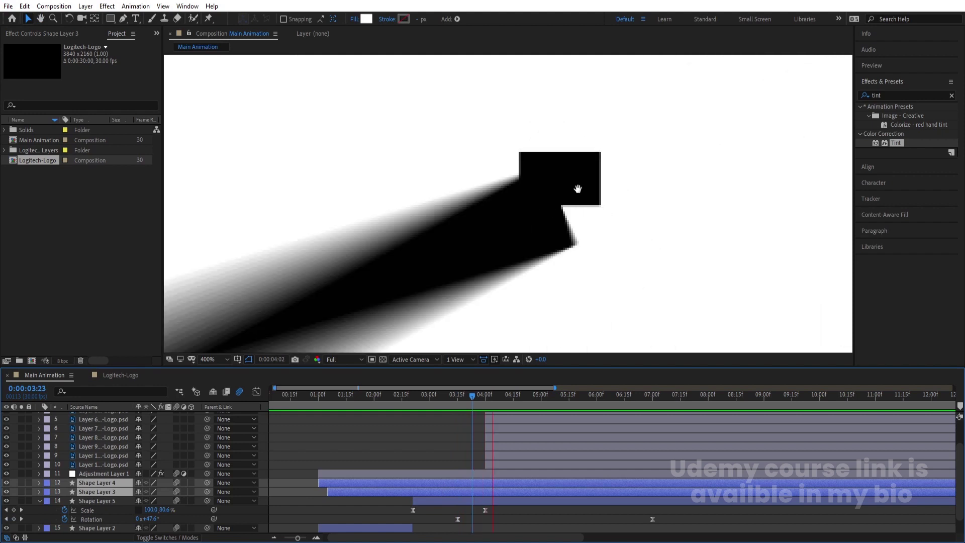
{"action": "key", "text": "space"}
{"action": "left_click_drag", "start_coordinate": [495, 400], "coordinate": [438, 400]}
{"action": "key", "text": "alt+bracketright"}
{"action": "scroll", "coordinate": [420, 297], "scroll_direction": "down", "scroll_amount": 4}
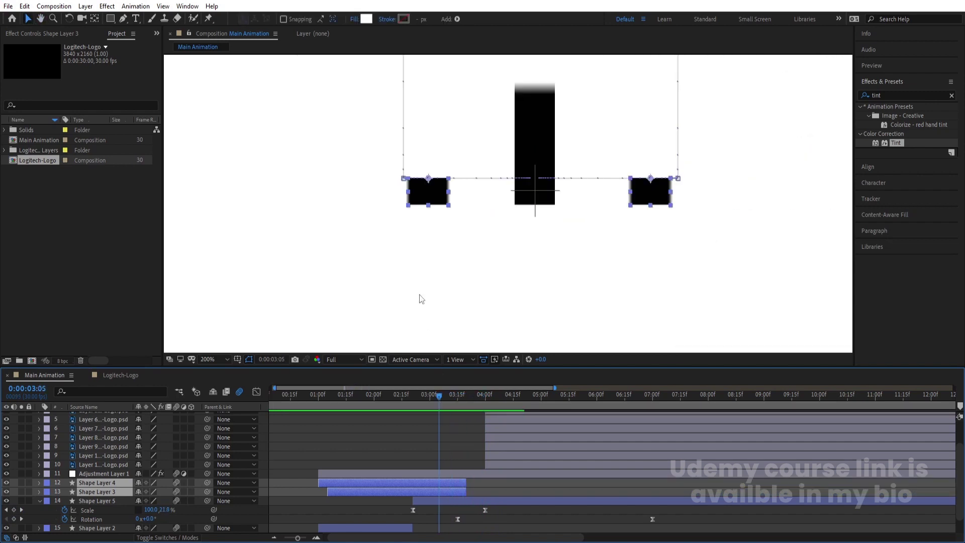
{"action": "key", "text": "space"}
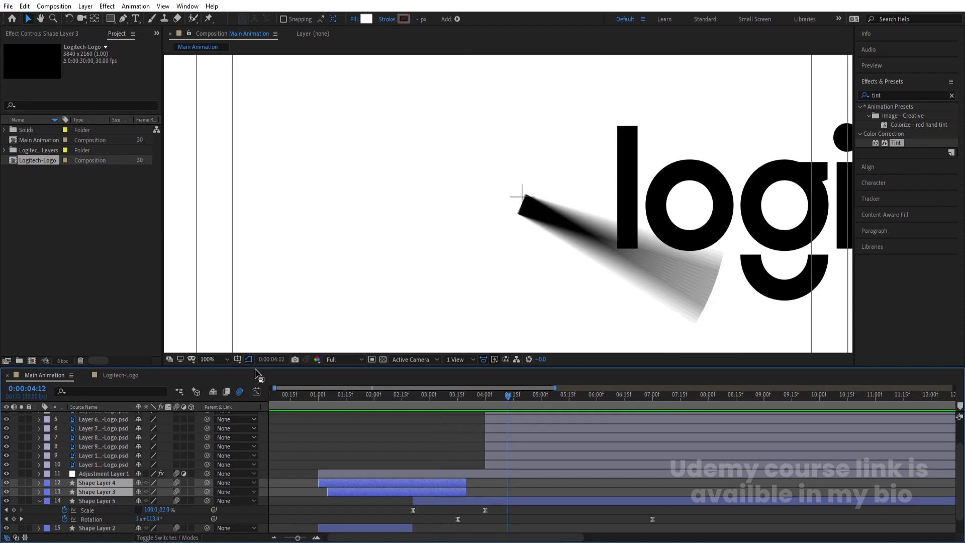
{"action": "left_click", "coordinate": [213, 360]}
{"action": "left_click", "coordinate": [230, 176]}
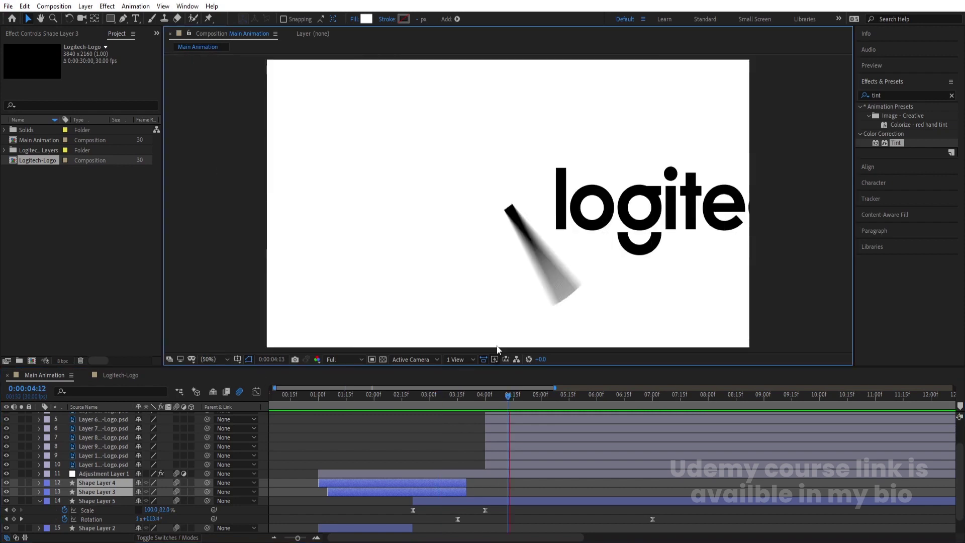
Step: Show the Position of all ten logo letter layers at 0:00:04:00 and separate Layer 5's Position dimensions
{"action": "left_click_drag", "start_coordinate": [505, 398], "coordinate": [484, 402]}
{"action": "left_click", "coordinate": [495, 463]}
{"action": "scroll", "coordinate": [496, 463], "scroll_direction": "up", "scroll_amount": 2}
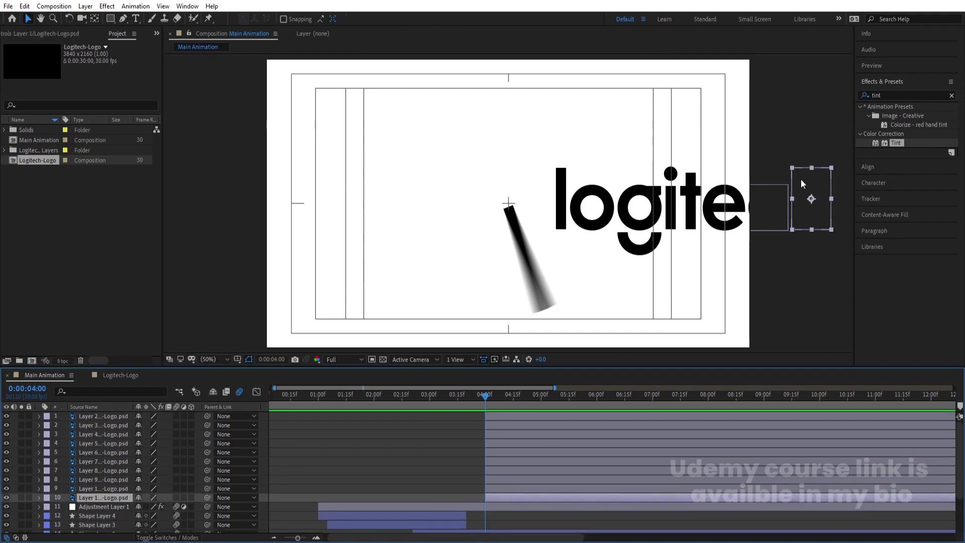
{"action": "left_click", "coordinate": [490, 414], "text": "shift"}
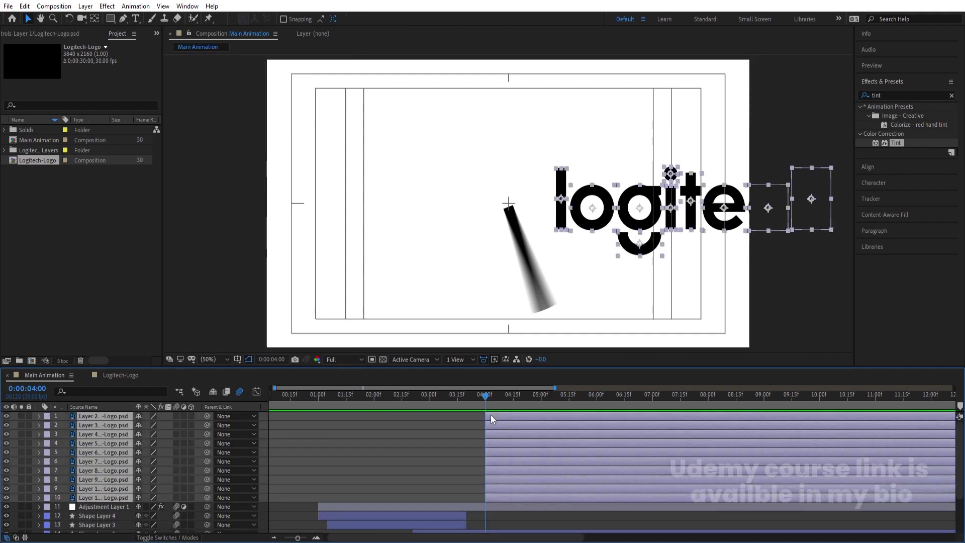
{"action": "key", "text": "p"}
{"action": "right_click", "coordinate": [113, 420]}
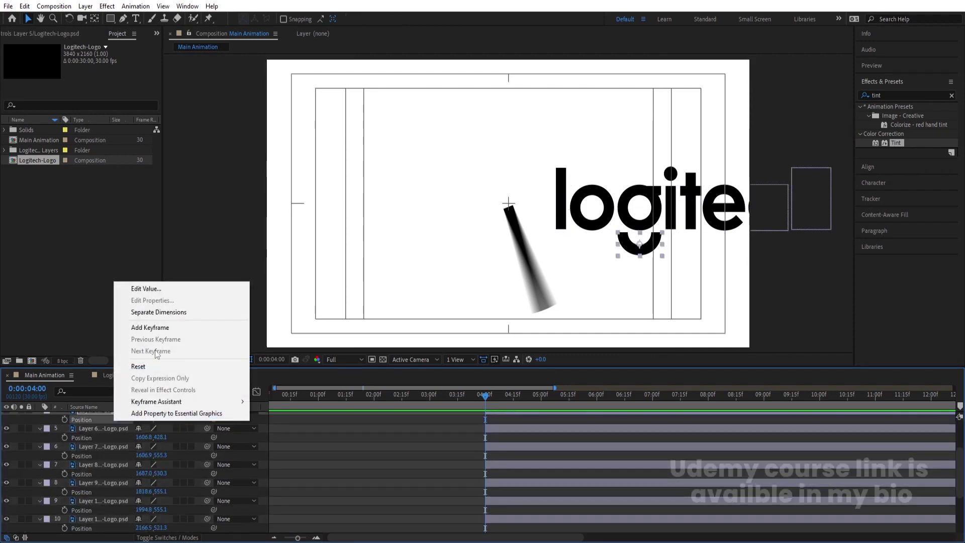
{"action": "left_click", "coordinate": [159, 312]}
Step: Separate the Position dimensions of Layers 4, 3 and 2, covering the g, o and l
{"action": "left_click", "coordinate": [82, 460]}
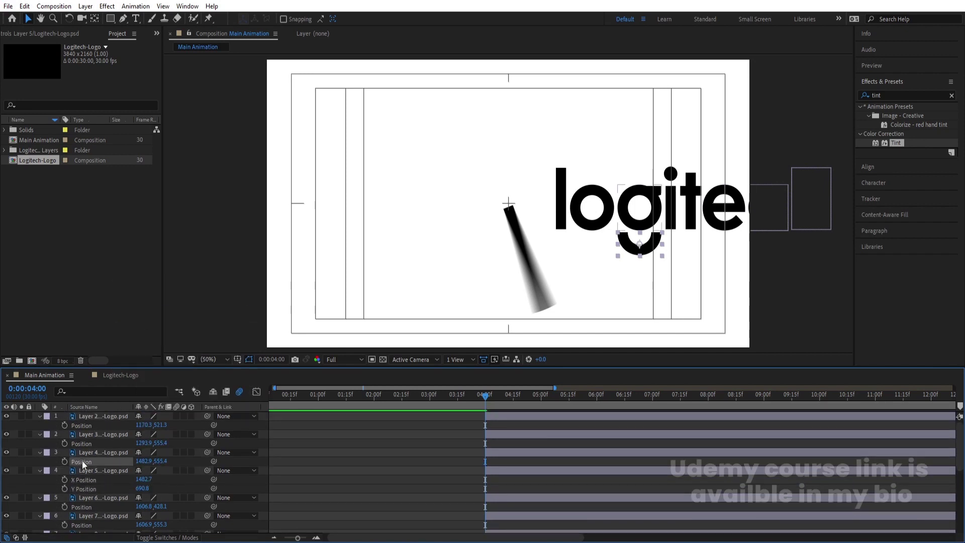
{"action": "right_click", "coordinate": [83, 461]}
{"action": "left_click", "coordinate": [120, 350]}
{"action": "left_click", "coordinate": [101, 441]}
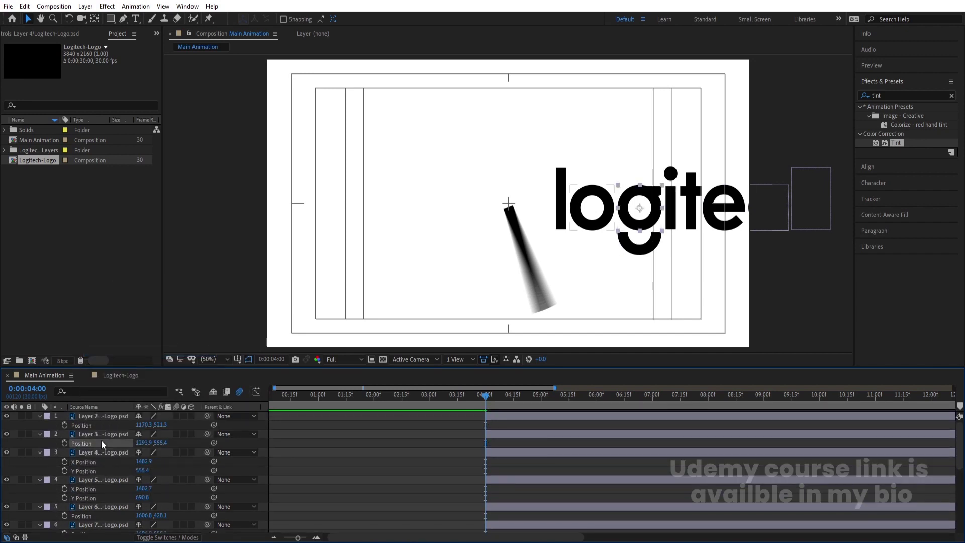
{"action": "right_click", "coordinate": [101, 441]}
{"action": "left_click", "coordinate": [137, 333]}
{"action": "left_click", "coordinate": [92, 425]}
{"action": "right_click", "coordinate": [92, 425]}
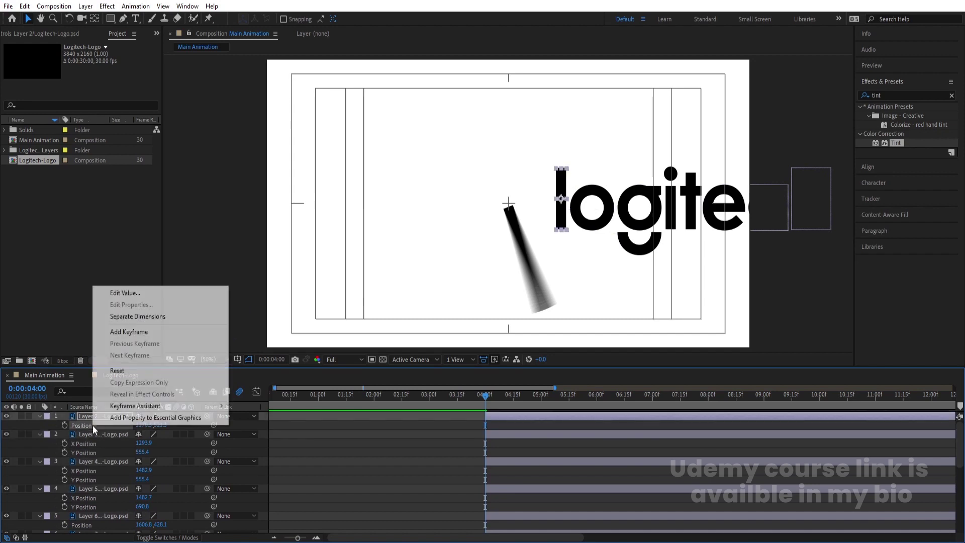
{"action": "left_click", "coordinate": [122, 331]}
Step: Separate the Position dimensions of Layers 6 and 7, the dot and stem of the i
{"action": "scroll", "coordinate": [66, 460], "scroll_direction": "down", "scroll_amount": 1}
{"action": "scroll", "coordinate": [73, 475], "scroll_direction": "down", "scroll_amount": 2}
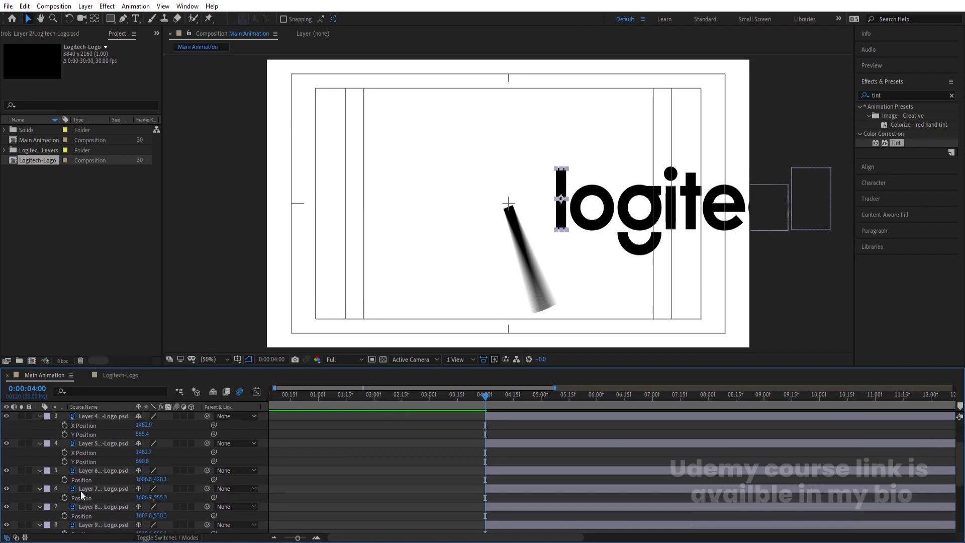
{"action": "left_click", "coordinate": [82, 487]}
{"action": "scroll", "coordinate": [83, 482], "scroll_direction": "down", "scroll_amount": 1}
{"action": "right_click", "coordinate": [83, 478]}
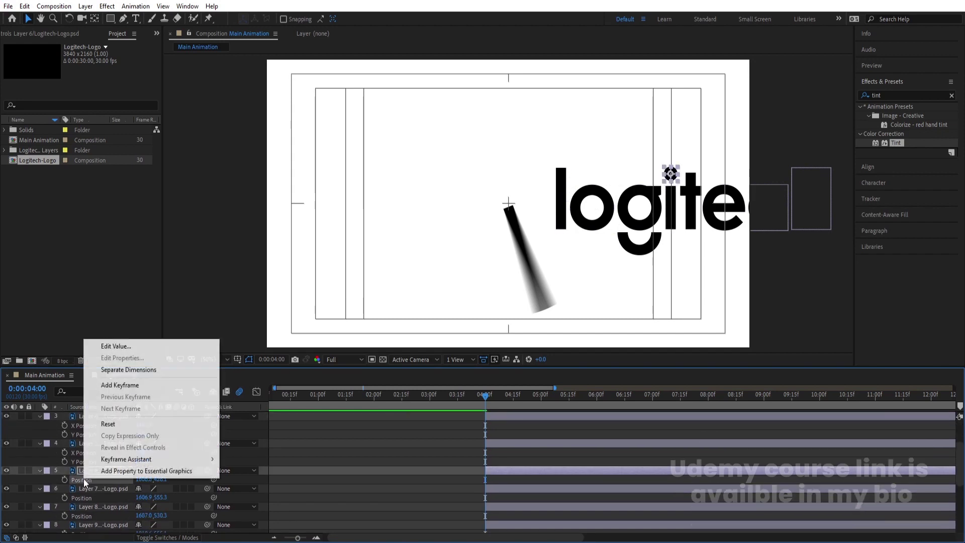
{"action": "left_click", "coordinate": [129, 369]}
{"action": "scroll", "coordinate": [106, 465], "scroll_direction": "down", "scroll_amount": 2}
{"action": "left_click", "coordinate": [99, 451]}
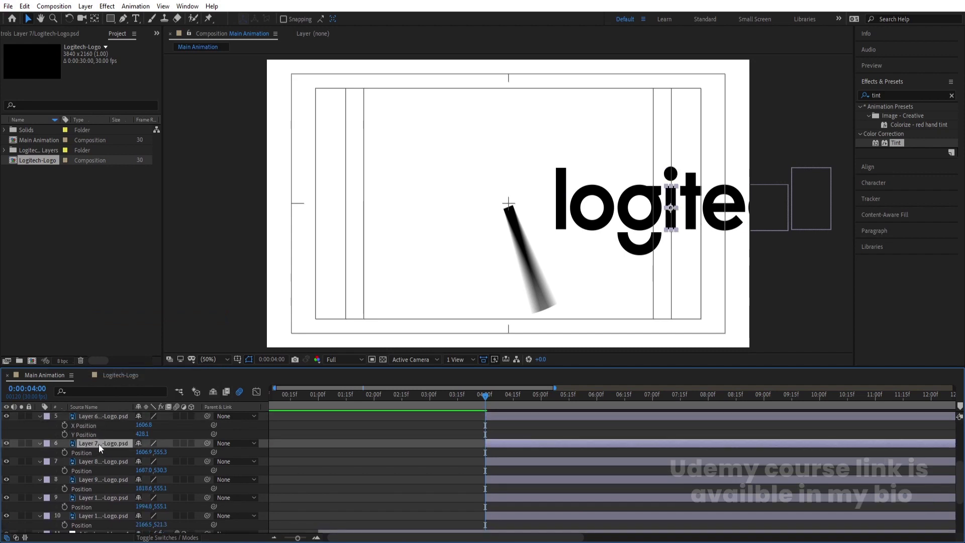
{"action": "right_click", "coordinate": [95, 451]}
{"action": "left_click", "coordinate": [130, 342]}
Step: Separate the Position dimensions of Layers 8 and 9, the t and e
{"action": "scroll", "coordinate": [91, 463], "scroll_direction": "down", "scroll_amount": 2}
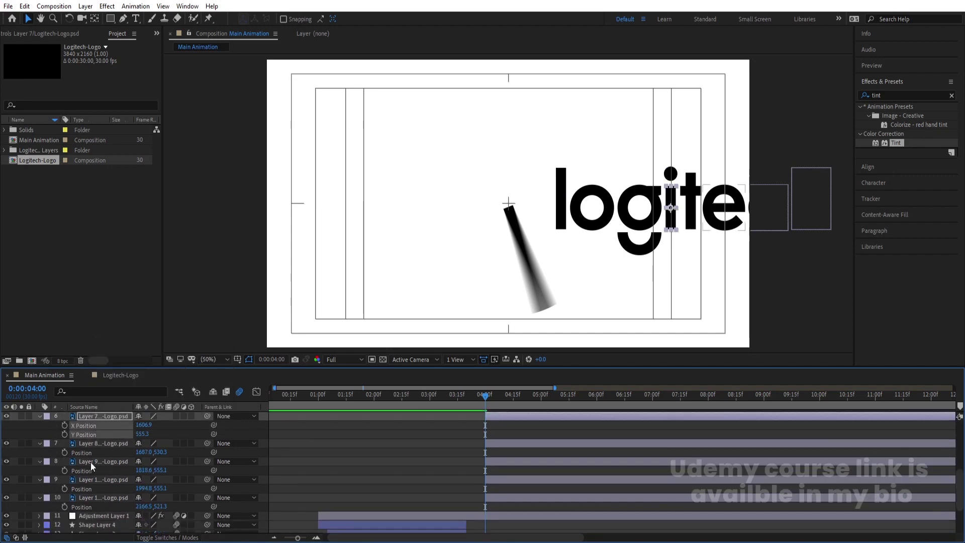
{"action": "left_click", "coordinate": [85, 453]}
{"action": "right_click", "coordinate": [85, 453]}
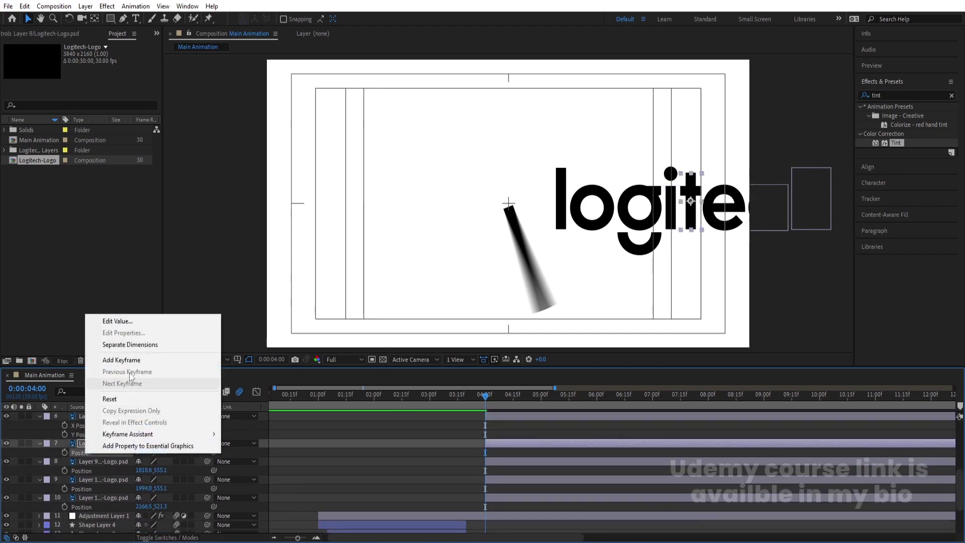
{"action": "left_click", "coordinate": [129, 341]}
{"action": "left_click", "coordinate": [104, 480]}
{"action": "right_click", "coordinate": [104, 480]}
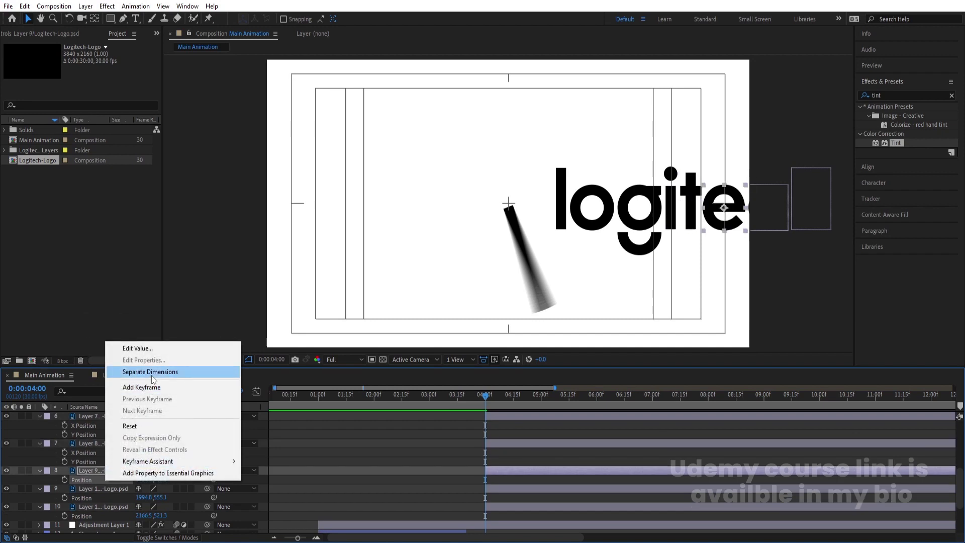
{"action": "left_click", "coordinate": [128, 370]}
Step: Separate the Position dimensions of the last two letter layers, the c and h
{"action": "left_click", "coordinate": [87, 506]}
{"action": "right_click", "coordinate": [86, 506]}
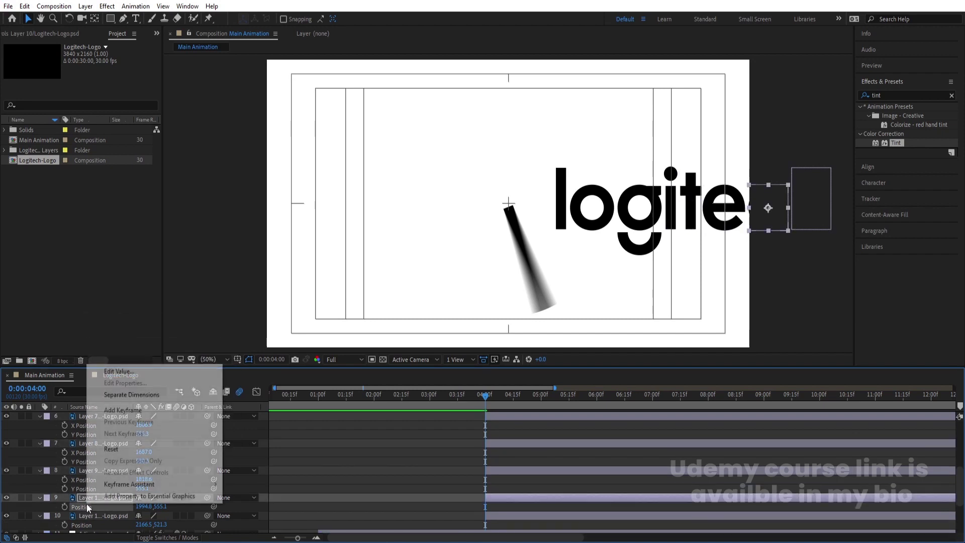
{"action": "left_click", "coordinate": [128, 395]}
{"action": "scroll", "coordinate": [86, 493], "scroll_direction": "down", "scroll_amount": 2}
{"action": "left_click", "coordinate": [90, 478]}
{"action": "right_click", "coordinate": [90, 477]}
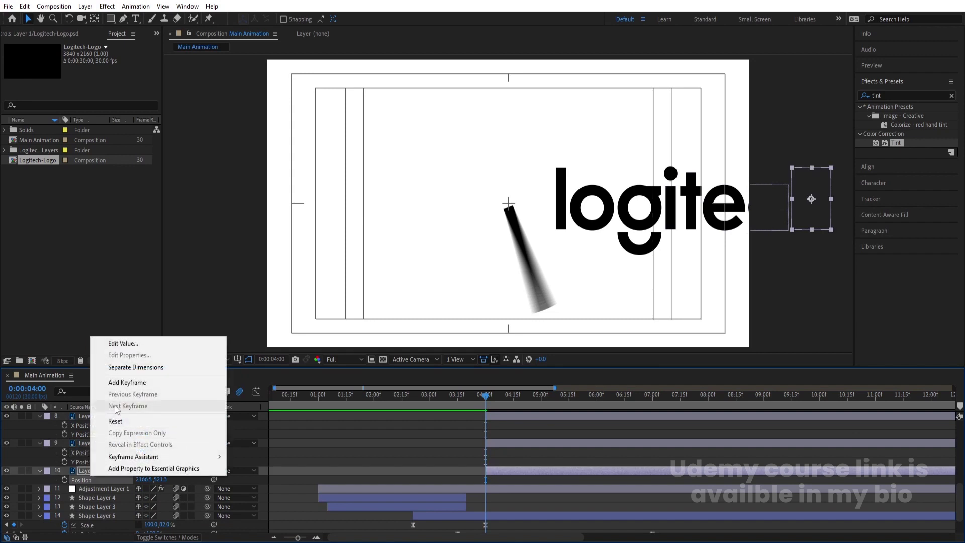
{"action": "left_click", "coordinate": [128, 367]}
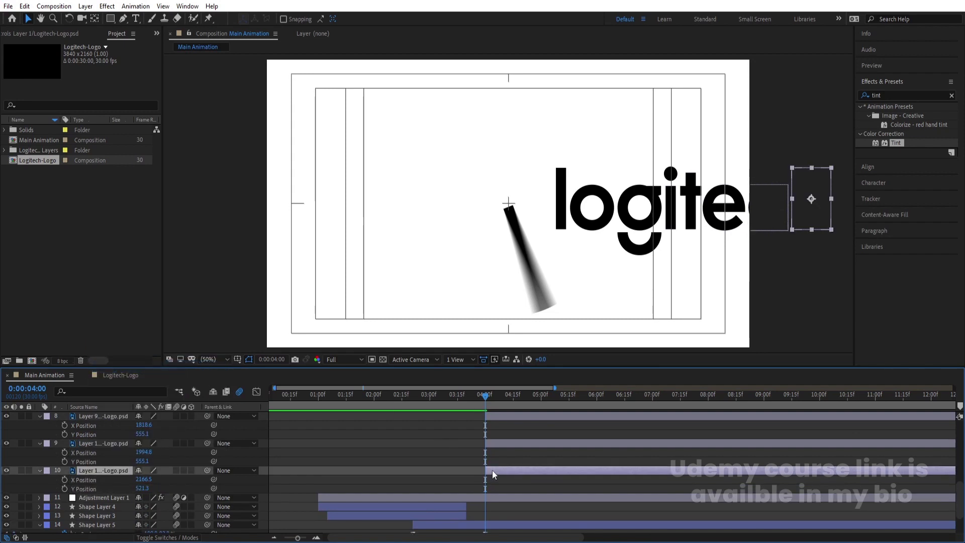
Step: Add X and Y Position keyframes to all letter layers at 0:00:04:00 and preview up to 0:00:05:22
{"action": "scroll", "coordinate": [493, 469], "scroll_direction": "up", "scroll_amount": 5}
{"action": "key", "text": "ctrl+a"}
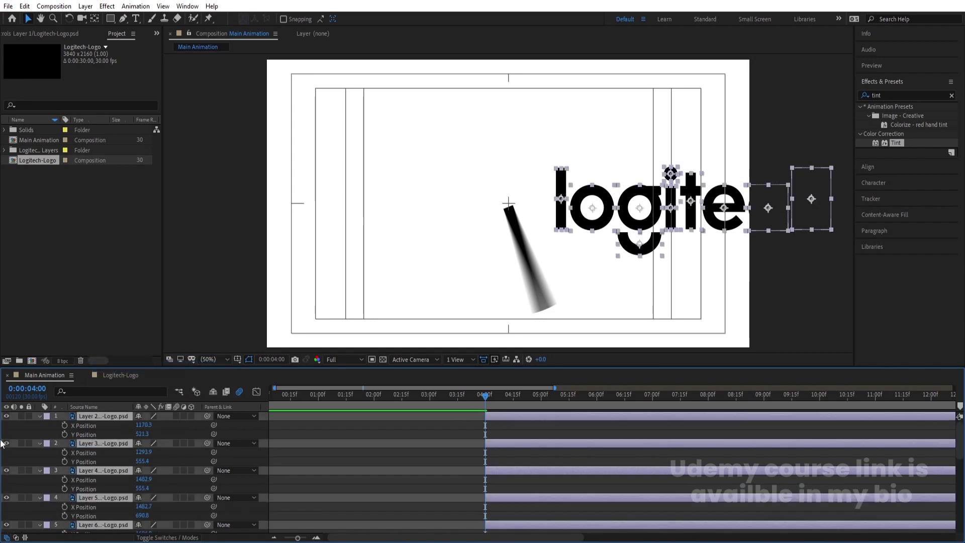
{"action": "left_click", "coordinate": [65, 425]}
{"action": "left_click", "coordinate": [64, 434]}
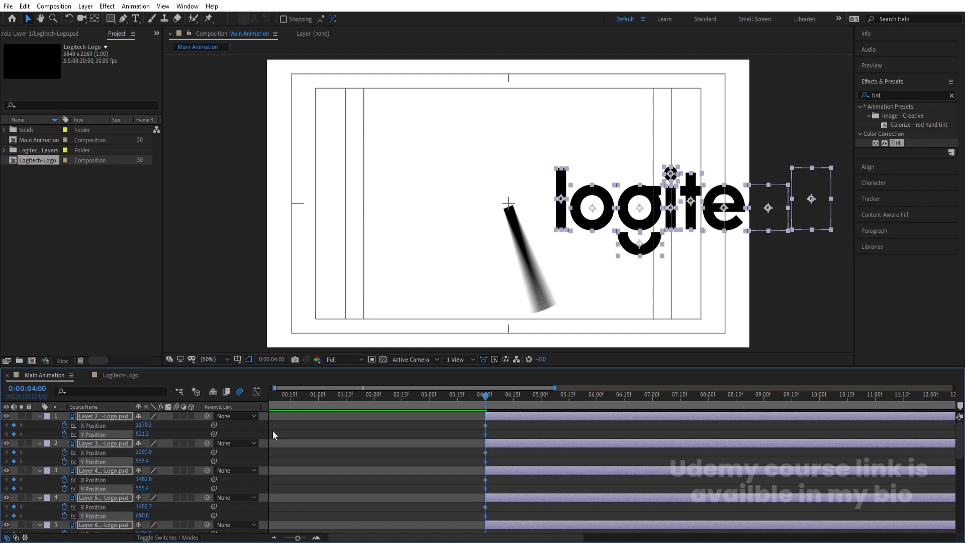
{"action": "key", "text": "space"}
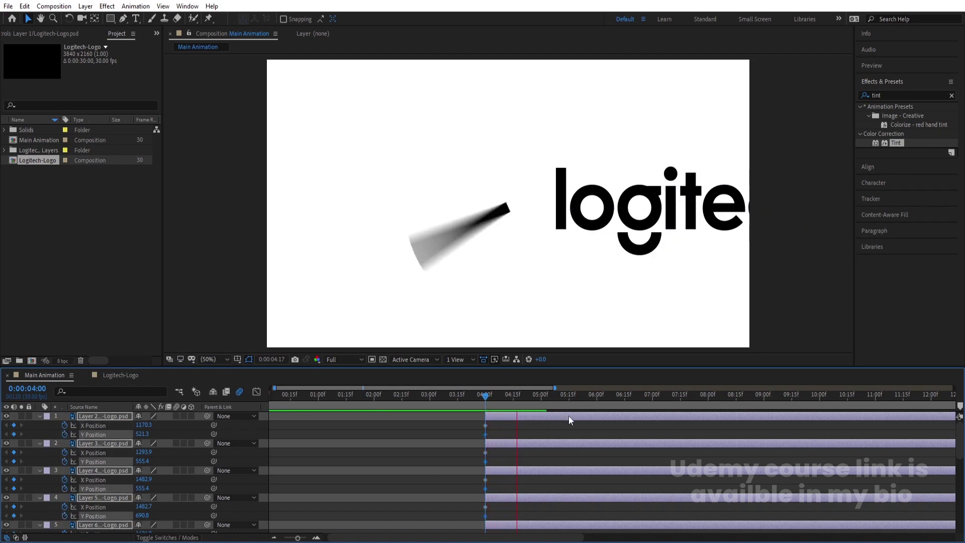
{"action": "key", "text": "space"}
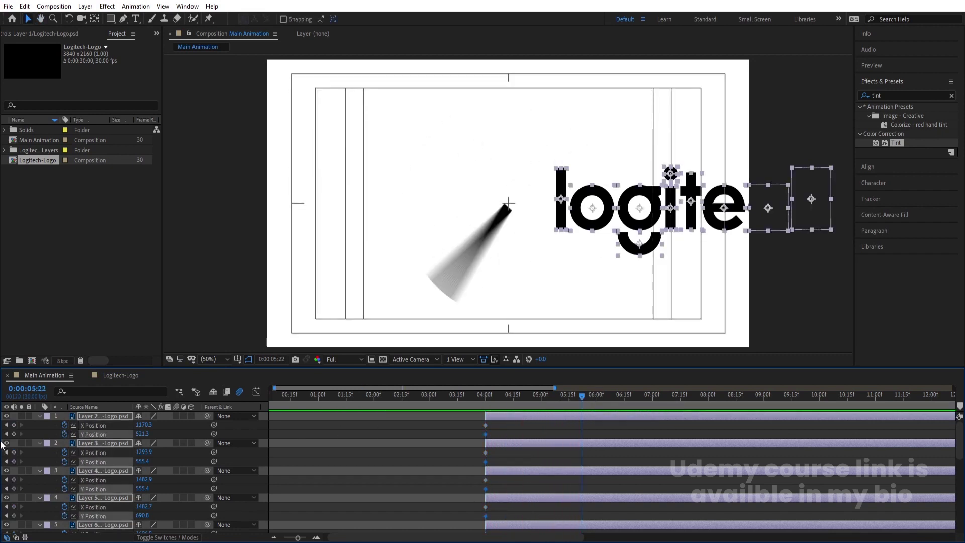
Step: Keyframe the letters' positions at 0:00:05:22 and a hop raising Layer 2's Y Position to 448.3 at 0:00:06:01, with return keyframes at about 0:00:06:11
{"action": "left_click", "coordinate": [14, 434]}
{"action": "mouse_move", "coordinate": [583, 396]}
{"action": "left_mouse_down"}
{"action": "mouse_move", "coordinate": [617, 407]}
{"action": "mouse_move", "coordinate": [600, 405]}
{"action": "left_mouse_up"}
{"action": "left_click", "coordinate": [14, 434]}
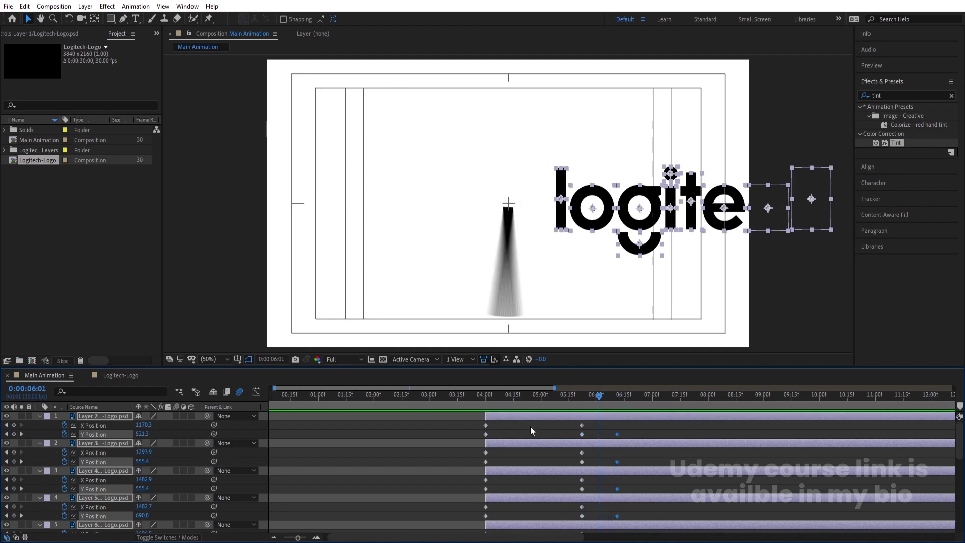
{"action": "left_click_drag", "start_coordinate": [143, 434], "coordinate": [107, 434]}
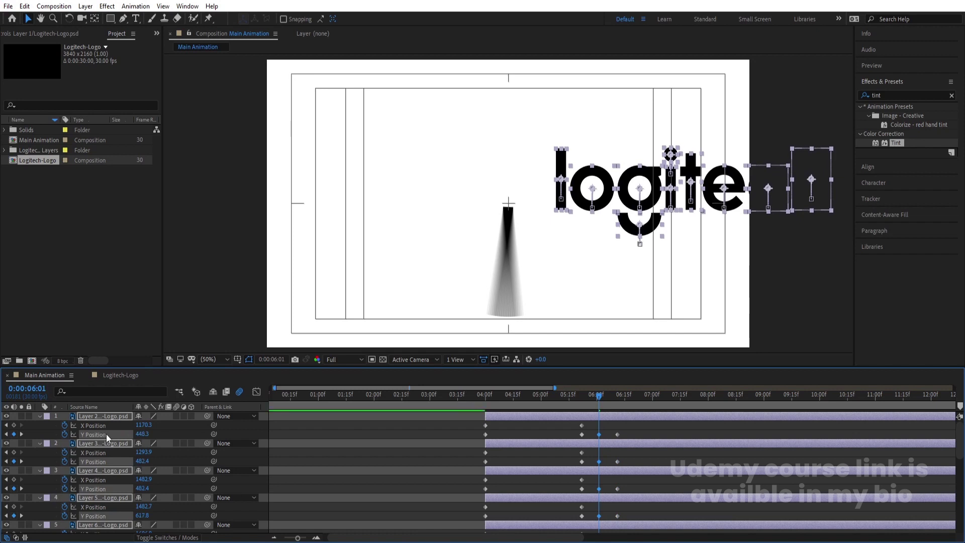
Step: Filter the timeline properties by "y" and apply Easy Ease to all the letter layers' Y Position keyframes
{"action": "left_click", "coordinate": [86, 392]}
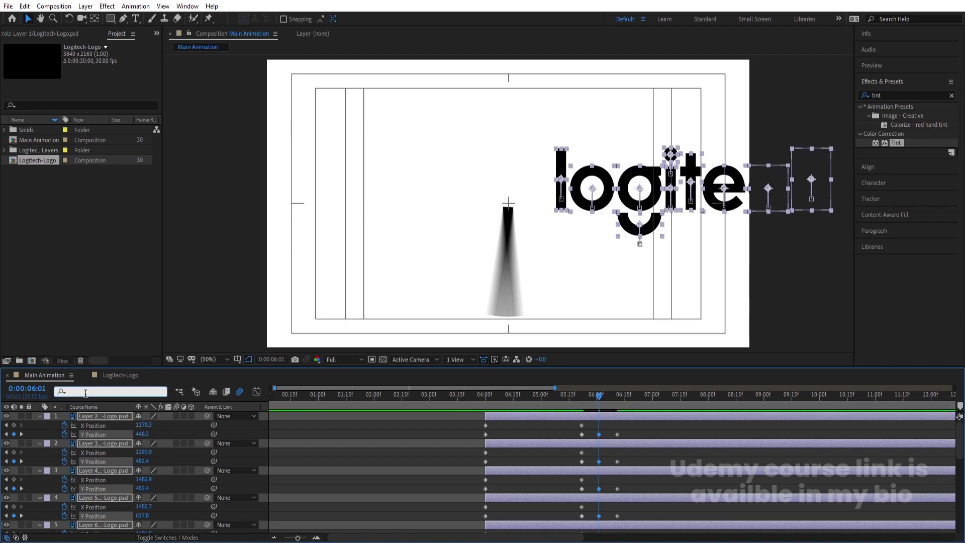
{"action": "type", "text": "y"}
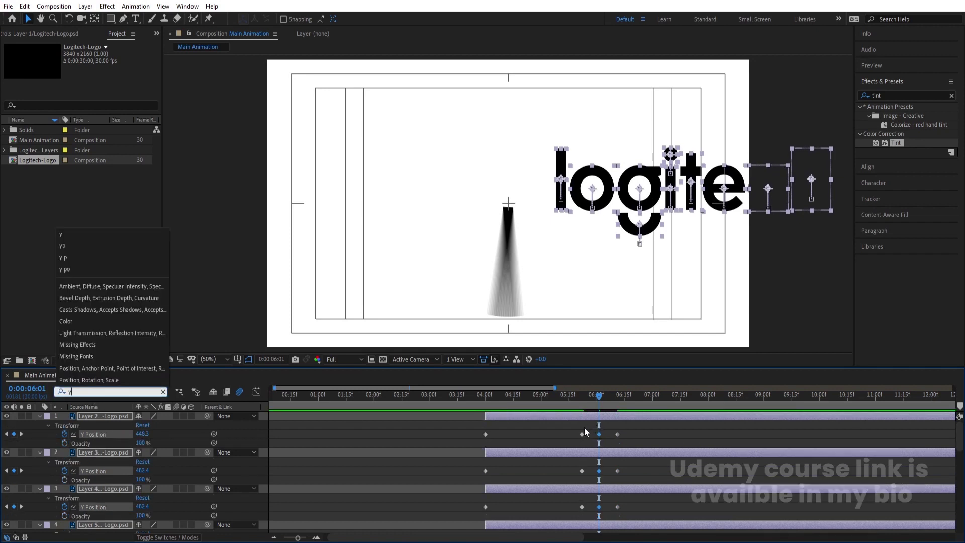
{"action": "left_click", "coordinate": [552, 431]}
{"action": "left_click_drag", "start_coordinate": [494, 471], "coordinate": [668, 445]}
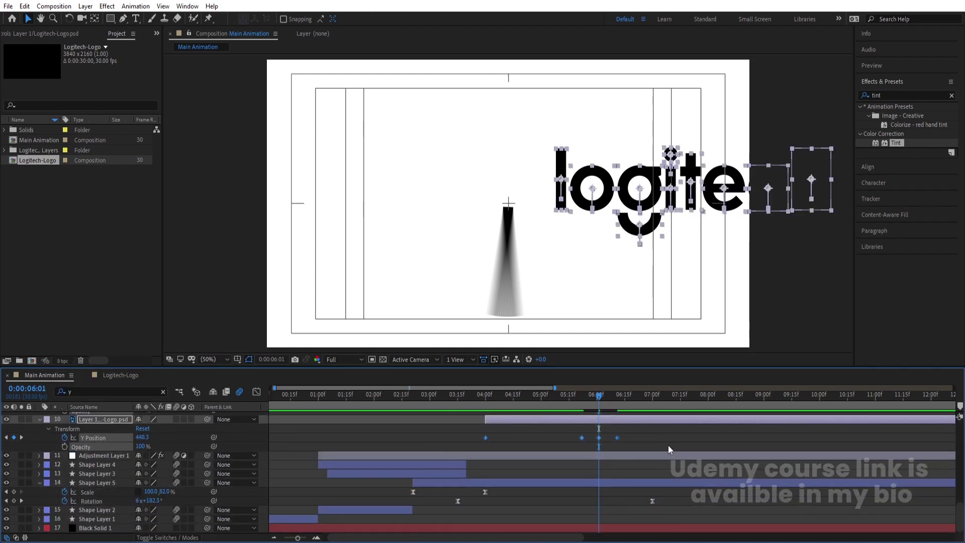
{"action": "key", "text": "F9"}
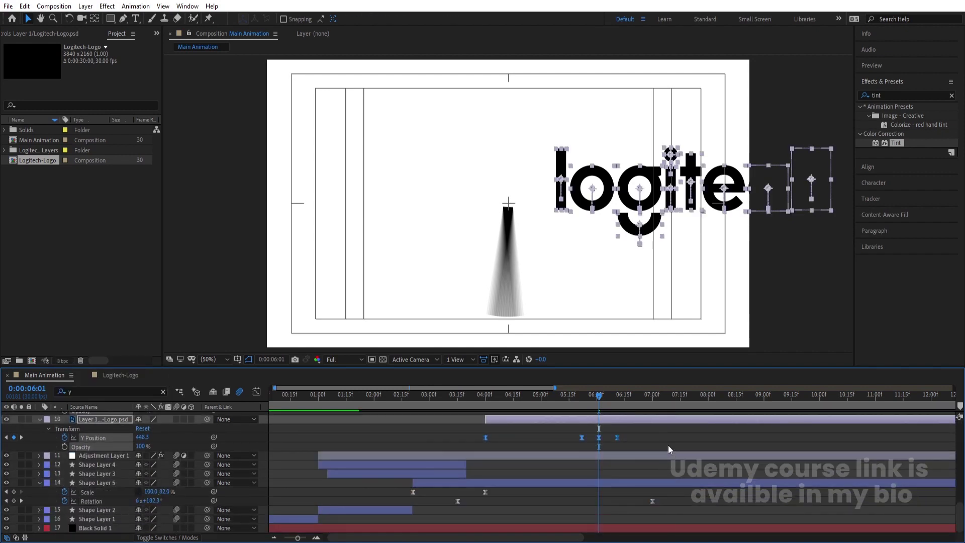
Step: Reshape the letters' Y Position hop speed curves to peak near the outer keyframes and slow around 0:00:06:01, and preview from 0:00:05:22
{"action": "left_click", "coordinate": [258, 395]}
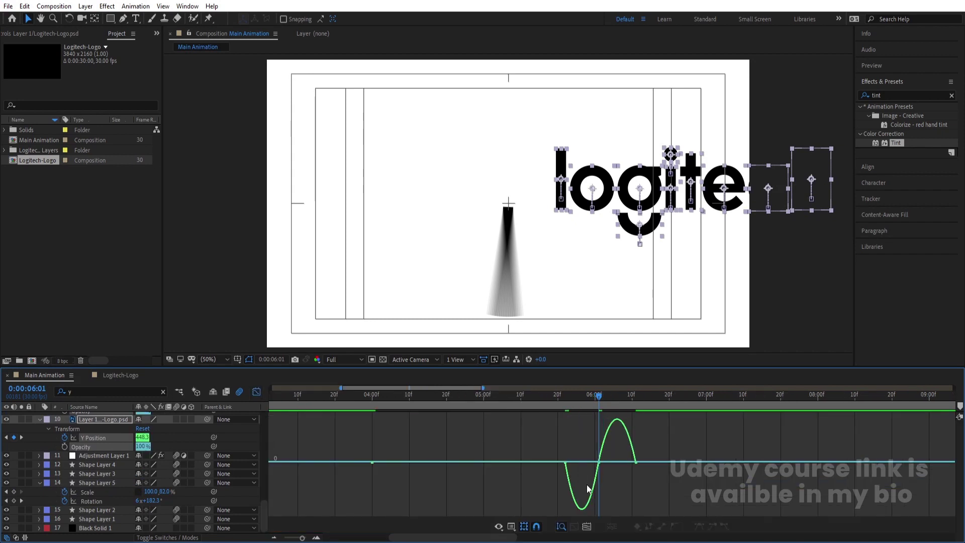
{"action": "scroll", "coordinate": [593, 445], "scroll_direction": "up", "scroll_amount": 2}
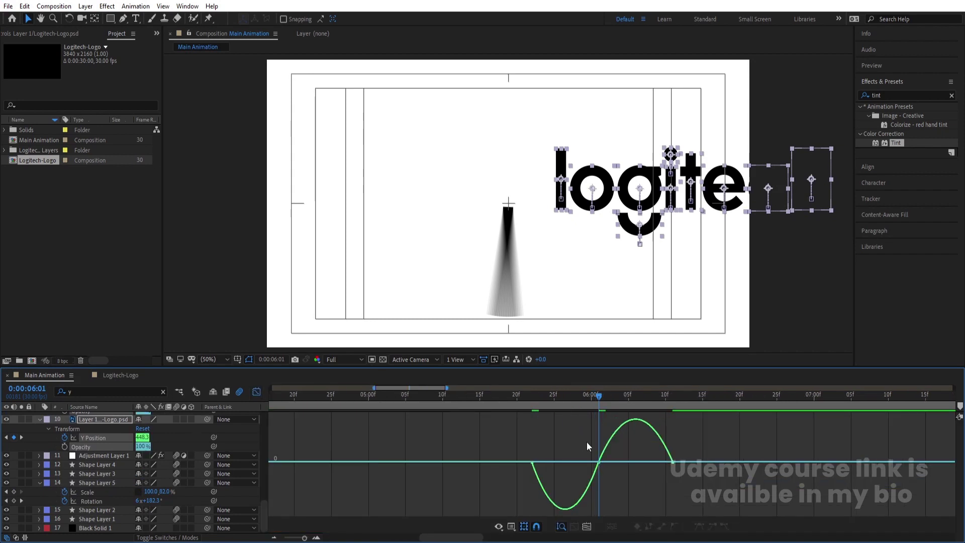
{"action": "left_click_drag", "start_coordinate": [585, 437], "coordinate": [560, 461]}
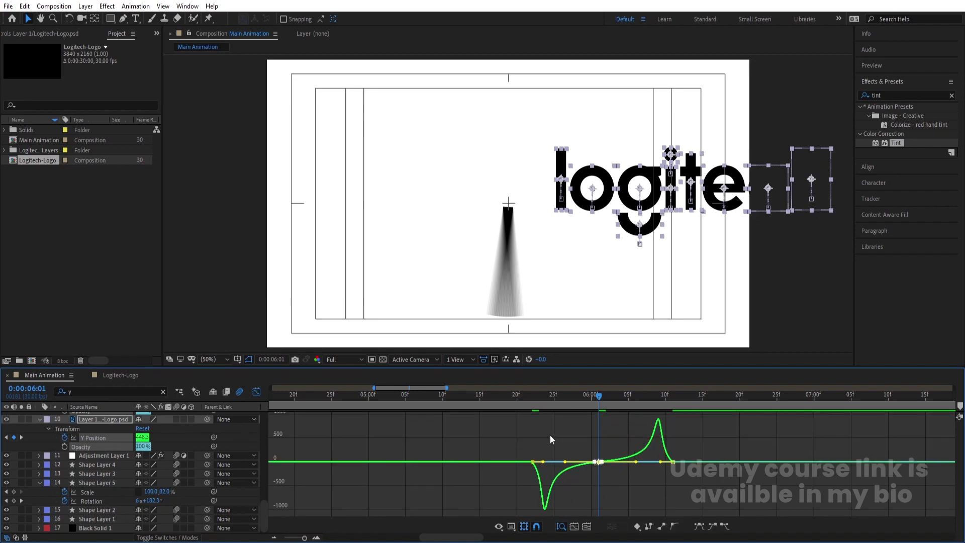
{"action": "left_click_drag", "start_coordinate": [554, 434], "coordinate": [535, 461]}
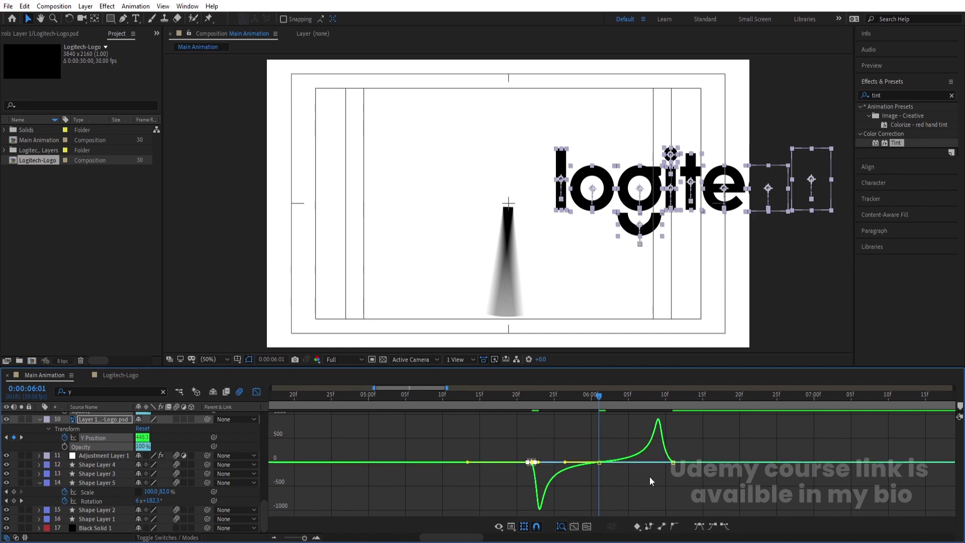
{"action": "left_click_drag", "start_coordinate": [698, 491], "coordinate": [658, 438]}
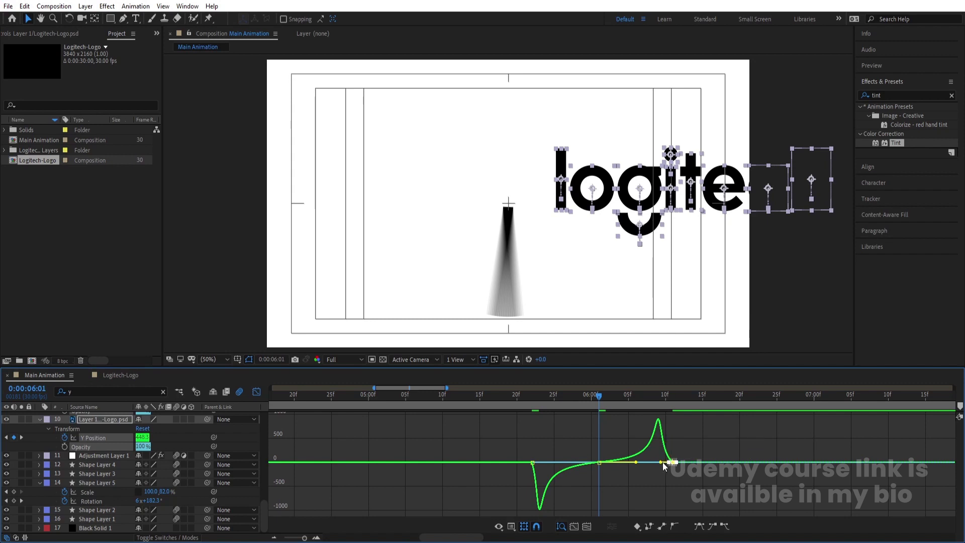
{"action": "left_click_drag", "start_coordinate": [662, 463], "coordinate": [667, 462]}
{"action": "left_click", "coordinate": [535, 395]}
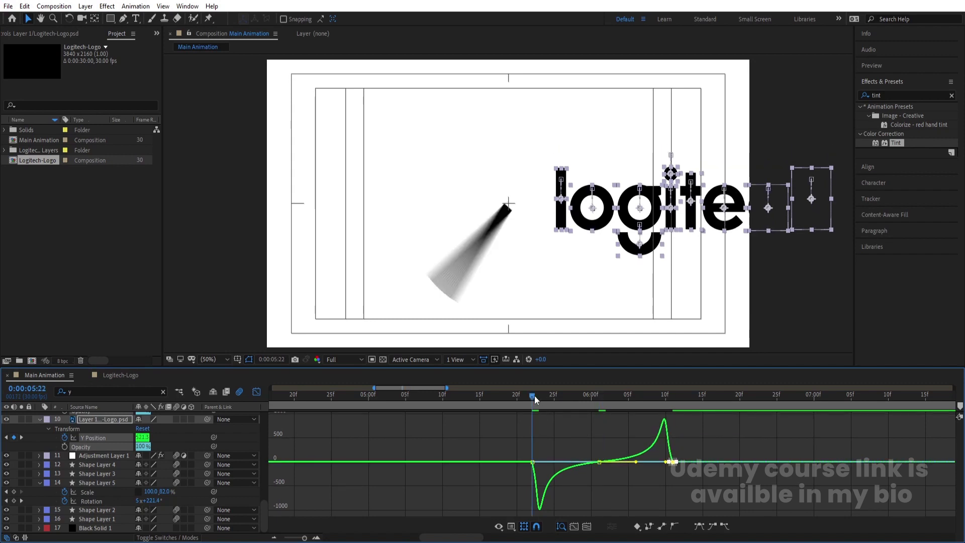
{"action": "key", "text": "space"}
{"action": "key", "text": "space"}
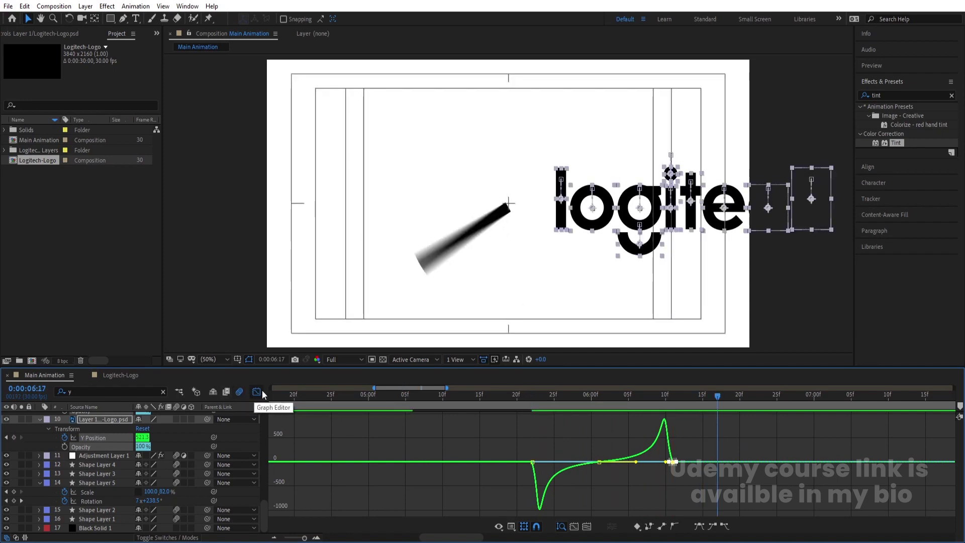
Step: Return from the Graph Editor to the layer bars, clear the property filter and go to the letters' keyframes at 0:00:04:00
{"action": "left_click", "coordinate": [256, 391]}
{"action": "key", "text": "minus"}
{"action": "key", "text": "minus"}
{"action": "key", "text": "minus"}
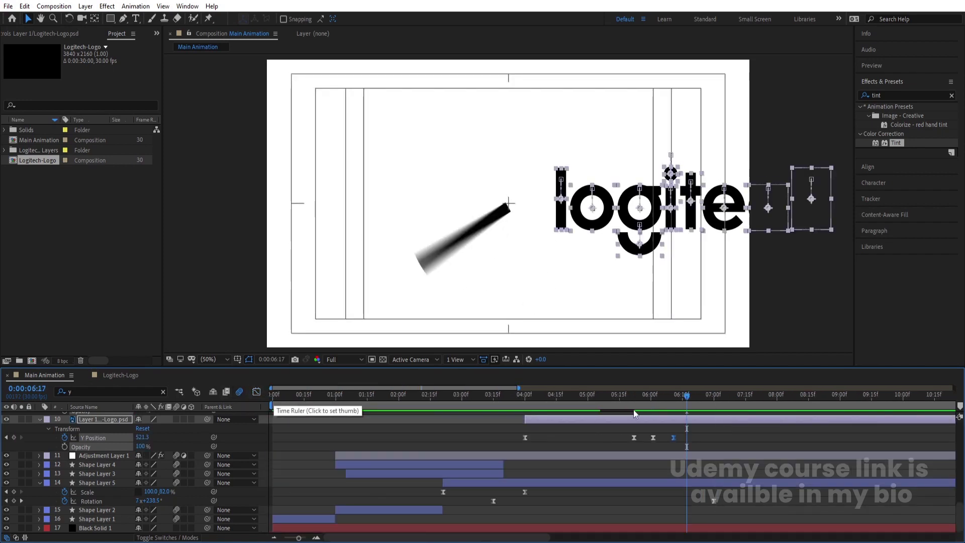
{"action": "left_click_drag", "start_coordinate": [553, 404], "coordinate": [532, 404]}
{"action": "key", "text": "j"}
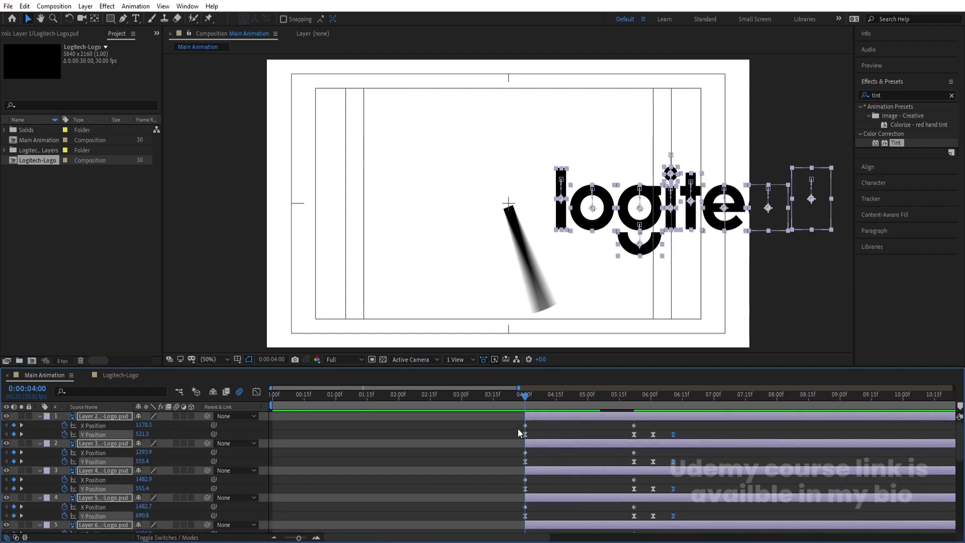
Step: Select the ten letter layers and centre-align them horizontally and vertically to the selection at 0:00:04:00
{"action": "left_click", "coordinate": [538, 429]}
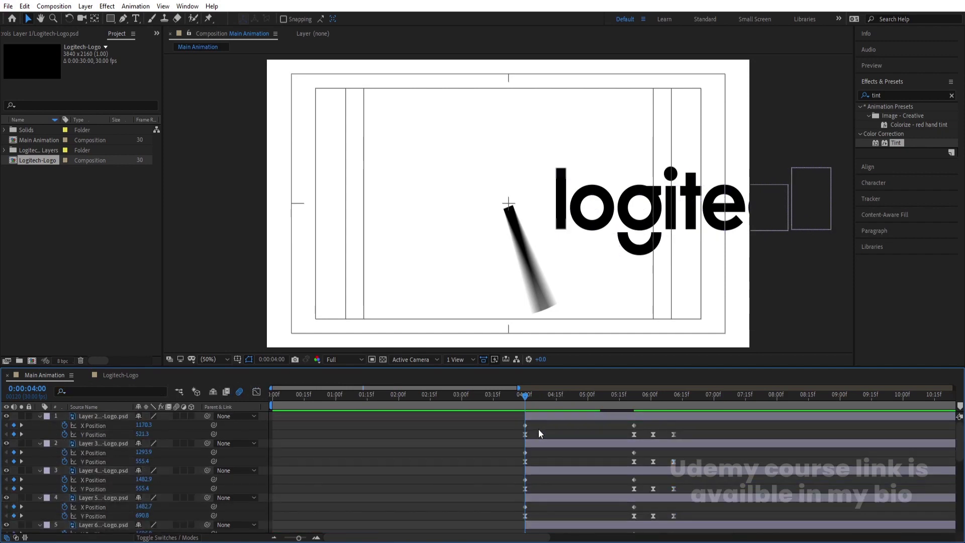
{"action": "left_click", "coordinate": [533, 415]}
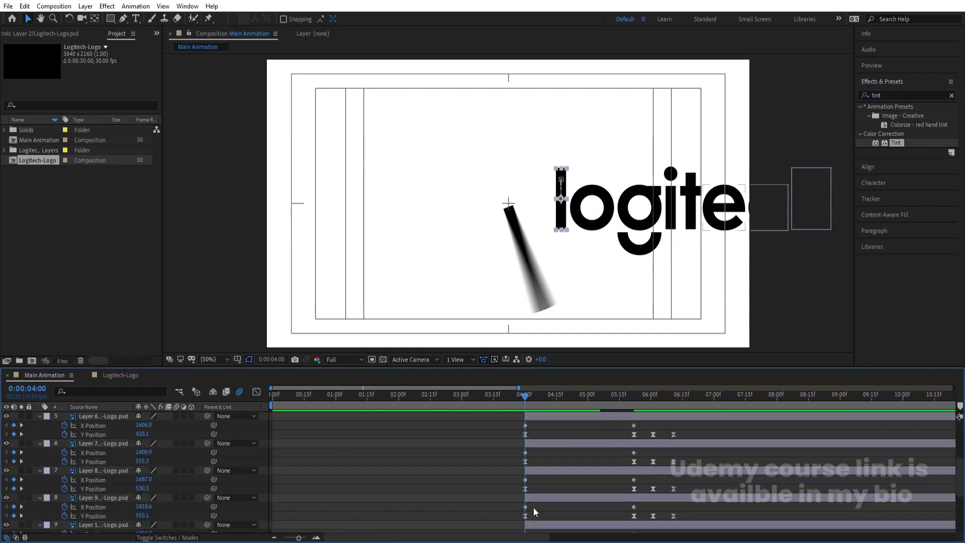
{"action": "scroll", "coordinate": [532, 507], "scroll_direction": "down", "scroll_amount": 5}
{"action": "left_click", "coordinate": [536, 471], "text": "shift"}
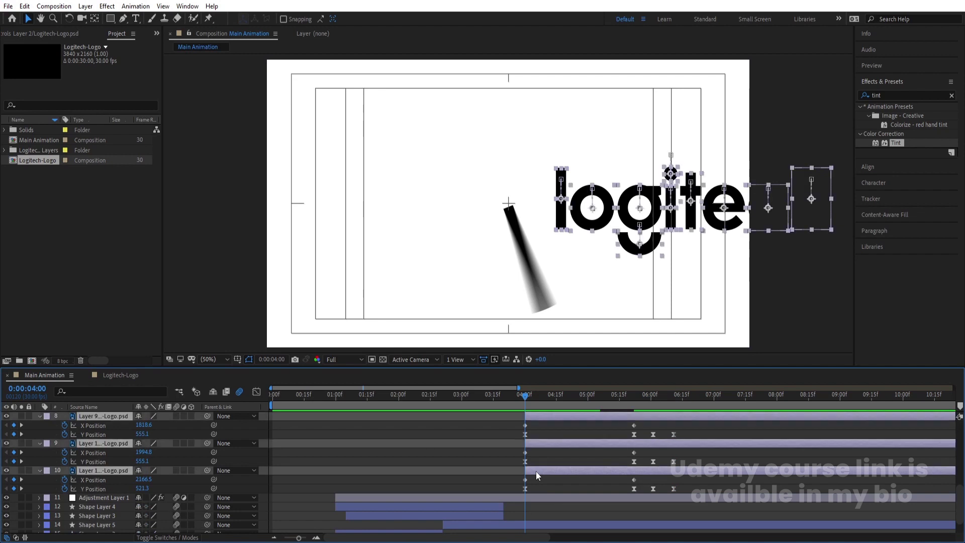
{"action": "left_click", "coordinate": [868, 165]}
{"action": "left_click", "coordinate": [877, 131]}
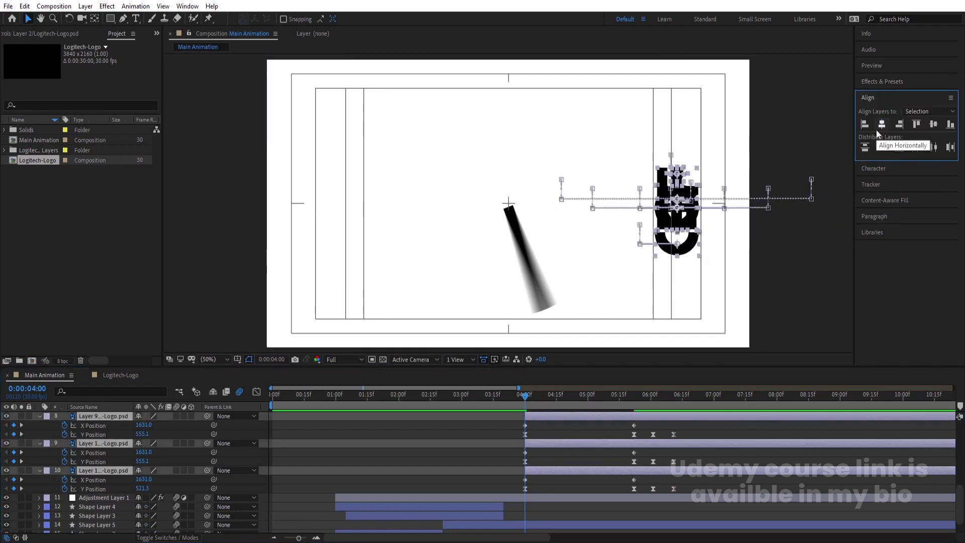
{"action": "left_click", "coordinate": [936, 126]}
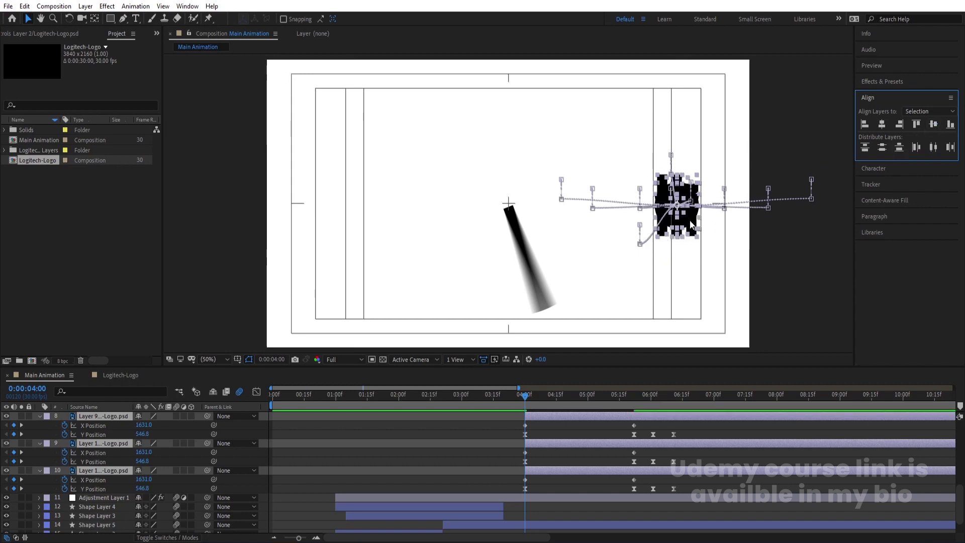
Step: Move the stacked letters to about X 729, Y 462.8 at 0:00:04:00 and preview their motion
{"action": "left_click_drag", "start_coordinate": [691, 225], "coordinate": [465, 204]}
{"action": "key", "text": "space"}
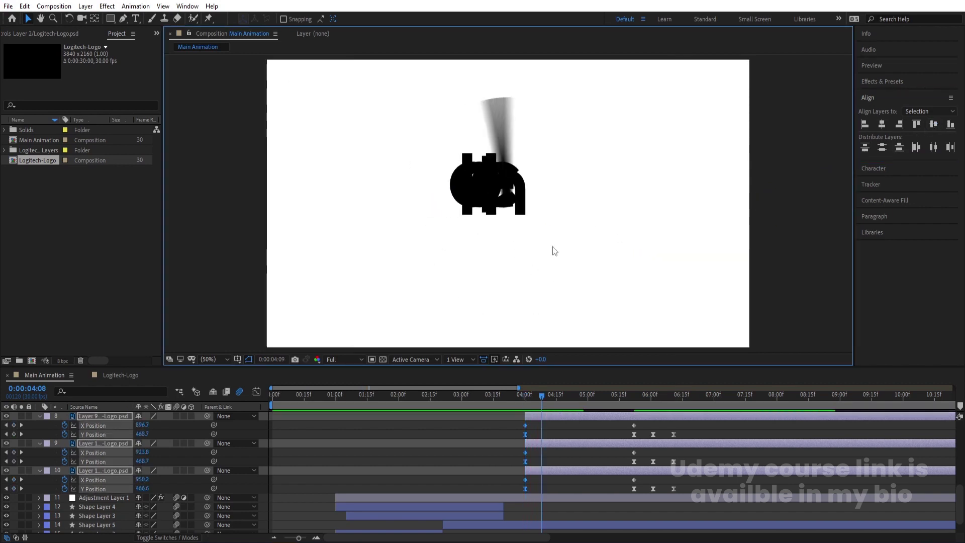
{"action": "key", "text": "space"}
Step: Raise all letter layers' Y Position at 0:00:04:25, bringing Layer 9 to 250.3, and deselect everything
{"action": "left_click_drag", "start_coordinate": [527, 403], "coordinate": [577, 402]}
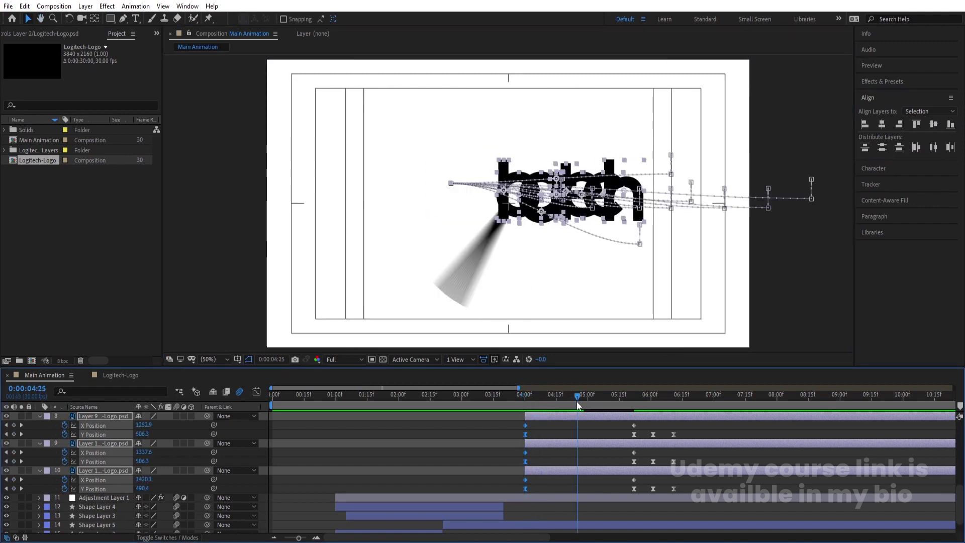
{"action": "left_click_drag", "start_coordinate": [142, 460], "coordinate": [2, 451]}
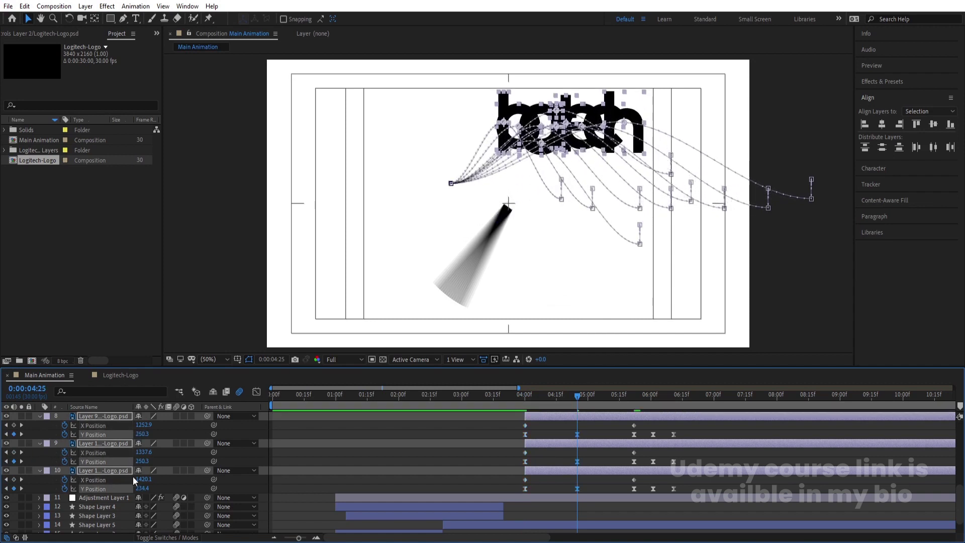
{"action": "key", "text": "F2"}
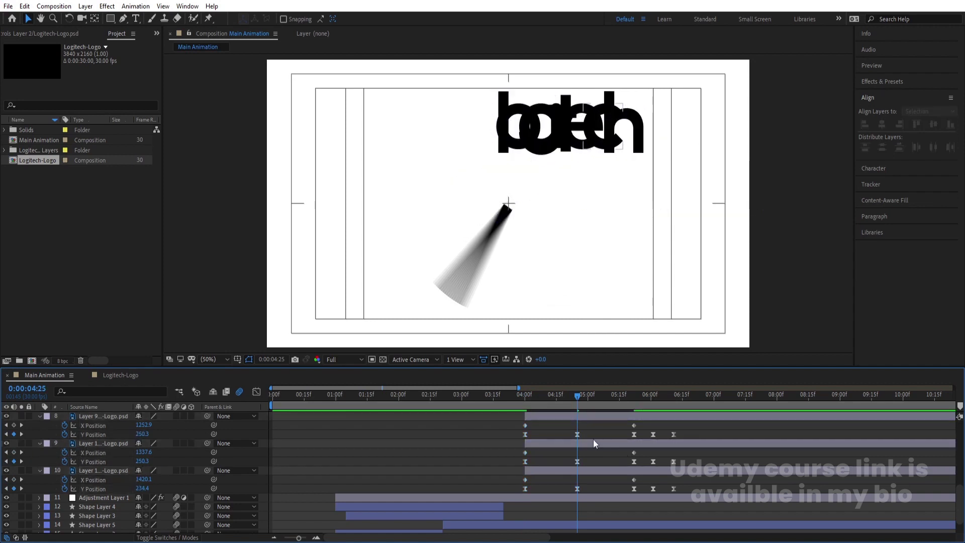
Step: Filter the timeline by "y" and reshape the letters' Y Position speed curves to peak near 0:00:04:00 and 0:00:05:22, slowing around 0:00:04:25
{"action": "left_click", "coordinate": [72, 392]}
{"action": "type", "text": "y"}
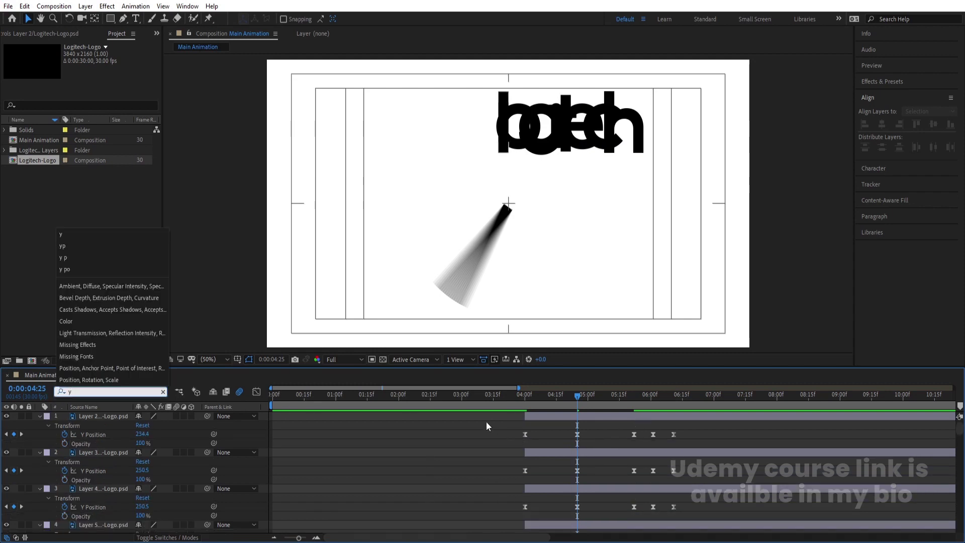
{"action": "left_click", "coordinate": [487, 426]}
{"action": "scroll", "coordinate": [552, 452], "scroll_direction": "down", "scroll_amount": 10}
{"action": "key", "text": "ctrl+a"}
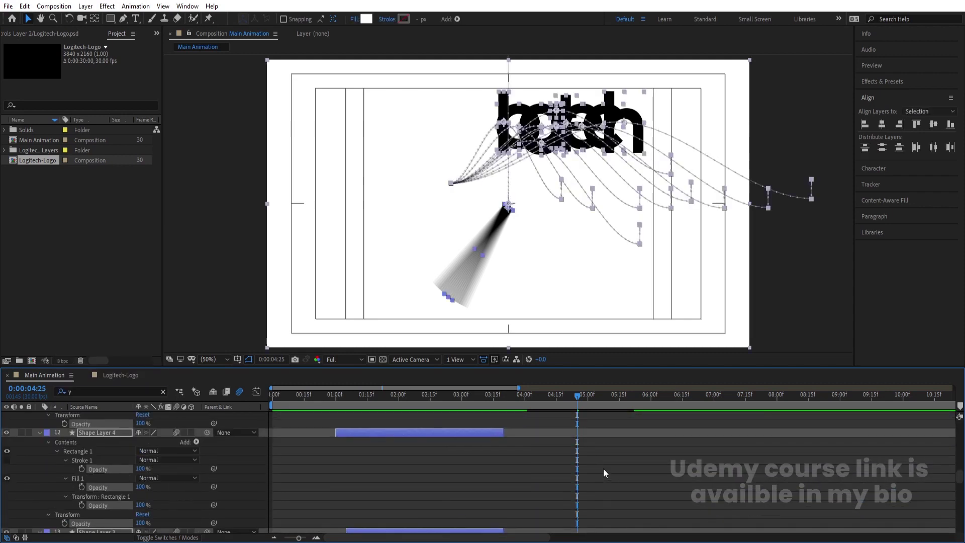
{"action": "left_click", "coordinate": [256, 391]}
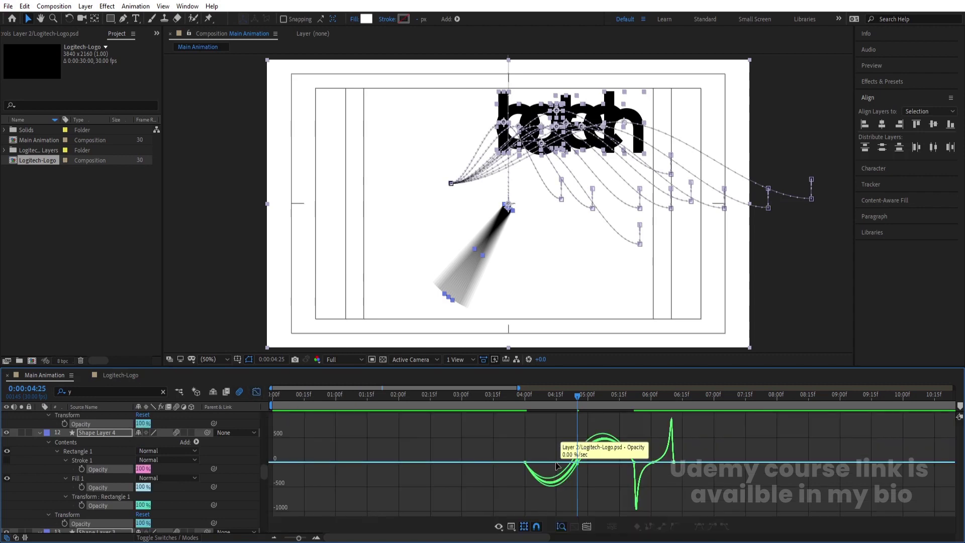
{"action": "left_click_drag", "start_coordinate": [557, 444], "coordinate": [606, 451]}
{"action": "left_click", "coordinate": [525, 457]}
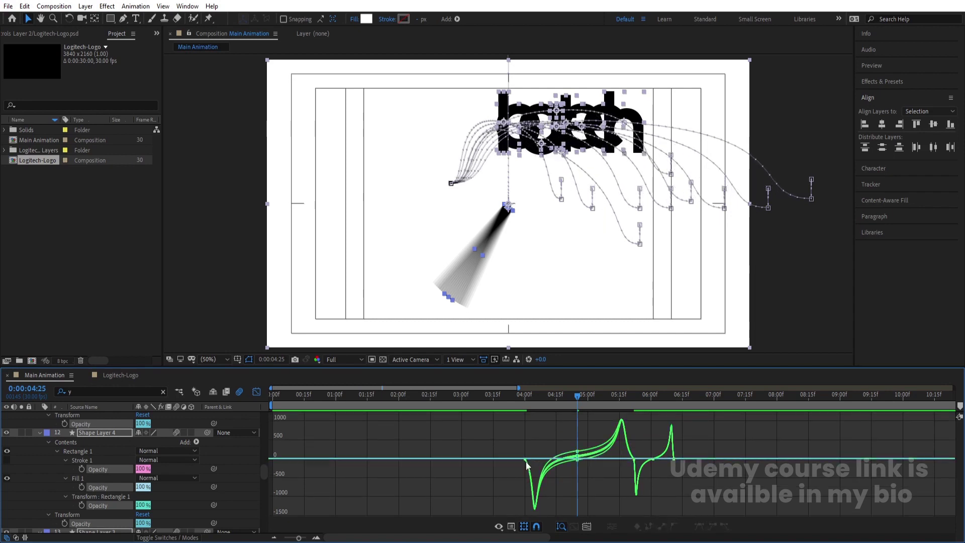
{"action": "left_click_drag", "start_coordinate": [531, 459], "coordinate": [526, 458]}
{"action": "scroll", "coordinate": [629, 455], "scroll_direction": "up", "scroll_amount": 3}
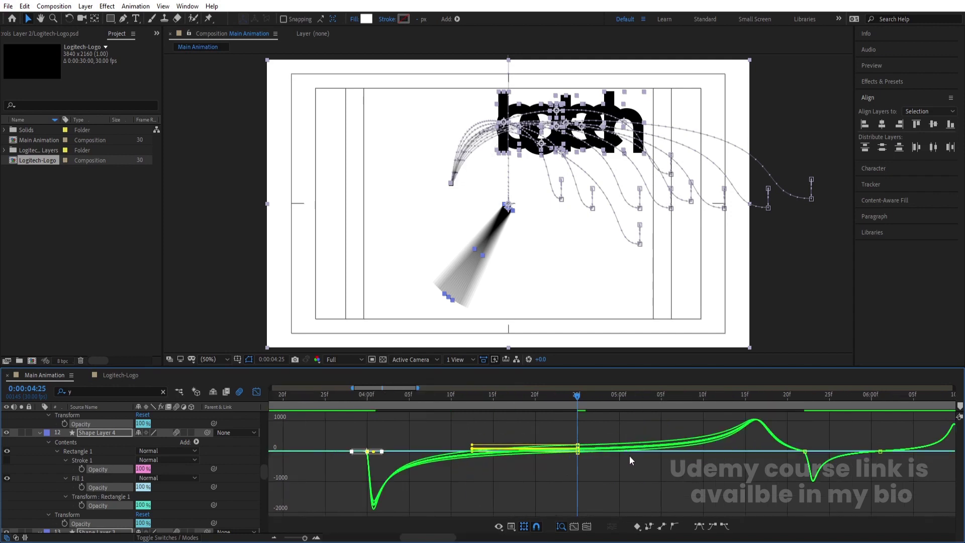
{"action": "left_click_drag", "start_coordinate": [807, 430], "coordinate": [794, 453]}
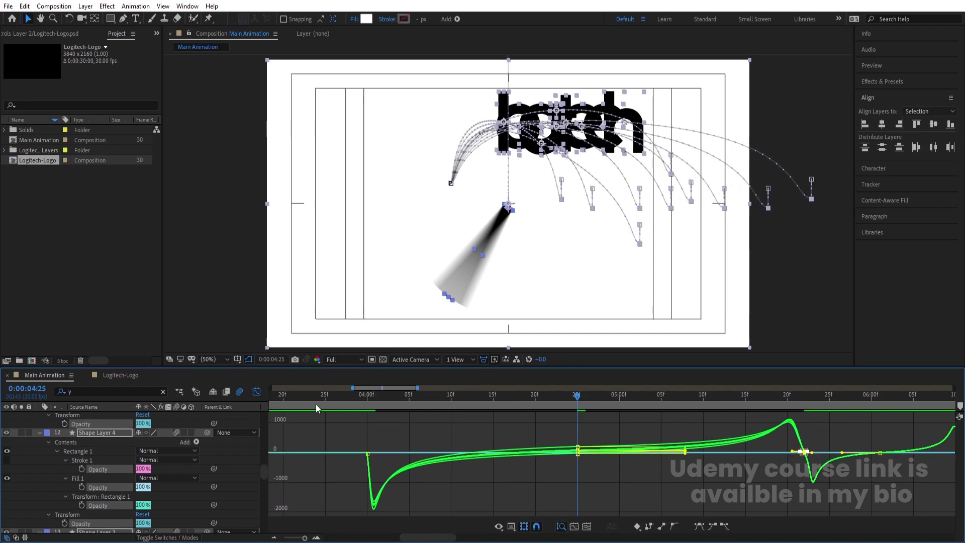
Step: Preview the letters' arc from 0:00:03:29 and return from the Graph Editor to the layer bars
{"action": "left_click", "coordinate": [357, 396]}
{"action": "key", "text": "space"}
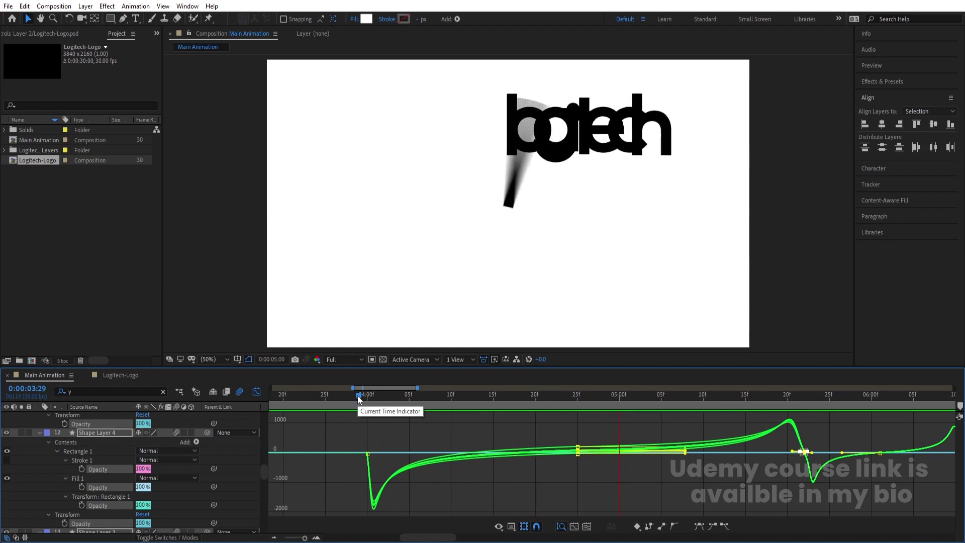
{"action": "key", "text": "space"}
{"action": "left_click", "coordinate": [256, 392]}
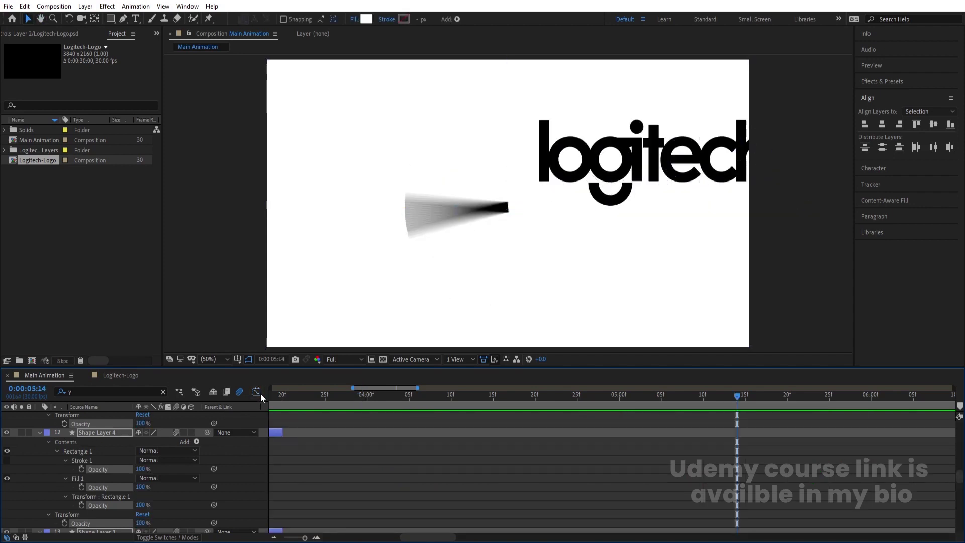
{"action": "key", "text": "space"}
{"action": "key", "text": "space"}
{"action": "key", "text": "minus"}
{"action": "key", "text": "minus"}
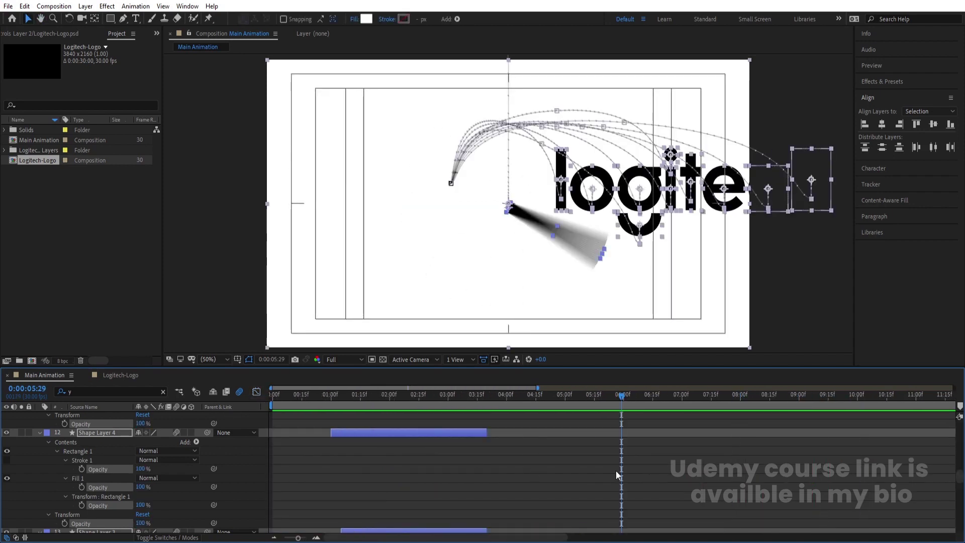
Step: Clear the property filter, keyframe the ten letter layers' Scale at 0% at 0:00:04:00 and play ahead to 0:00:04:20
{"action": "scroll", "coordinate": [616, 470], "scroll_direction": "up", "scroll_amount": 10}
{"action": "left_click", "coordinate": [581, 453]}
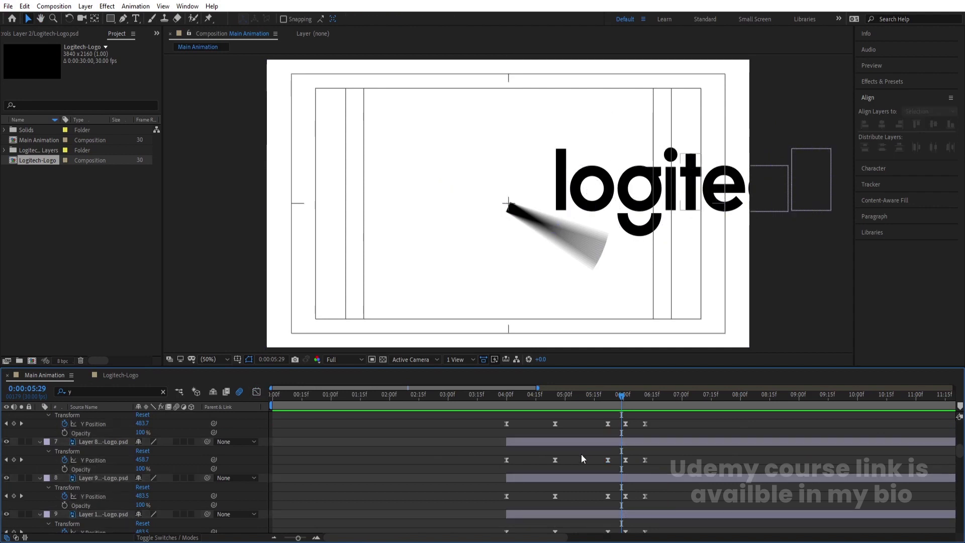
{"action": "key", "text": "u"}
{"action": "scroll", "coordinate": [580, 450], "scroll_direction": "down", "scroll_amount": 5}
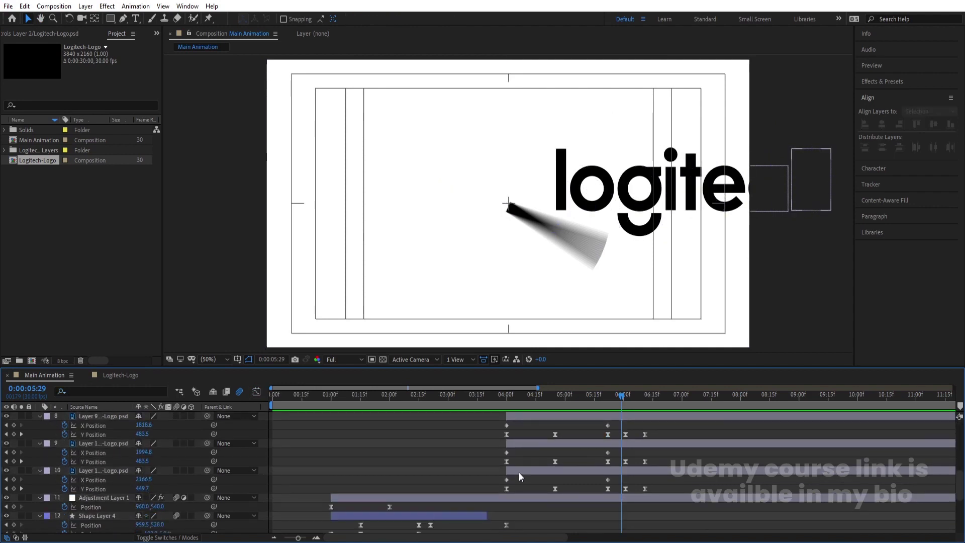
{"action": "key", "text": "Page_Up"}
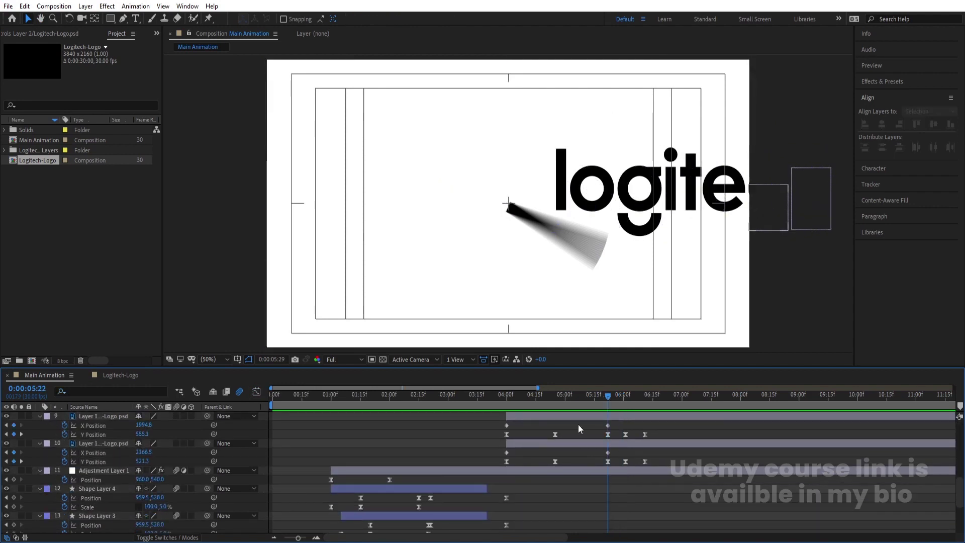
{"action": "left_click", "coordinate": [544, 442]}
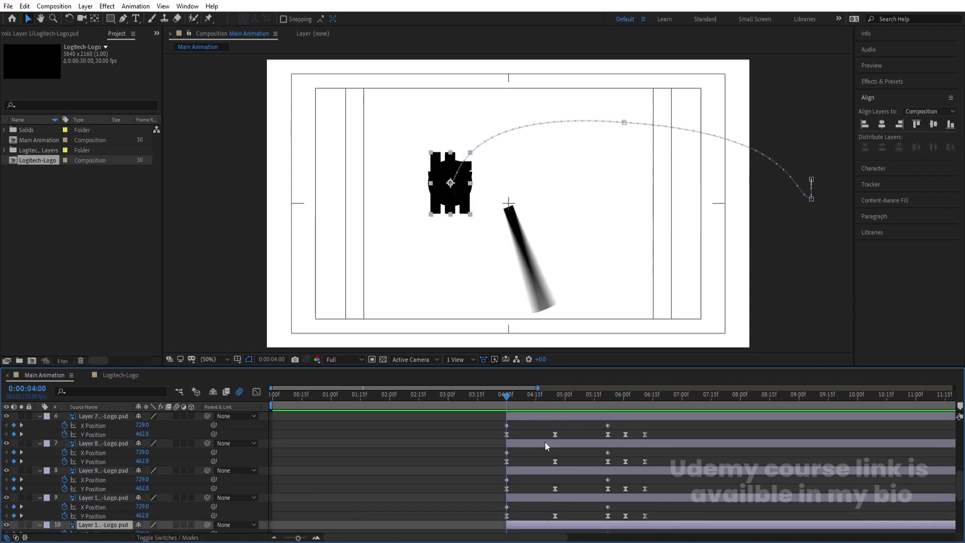
{"action": "scroll", "coordinate": [544, 441], "scroll_direction": "up", "scroll_amount": 5}
{"action": "key", "text": "ctrl+a"}
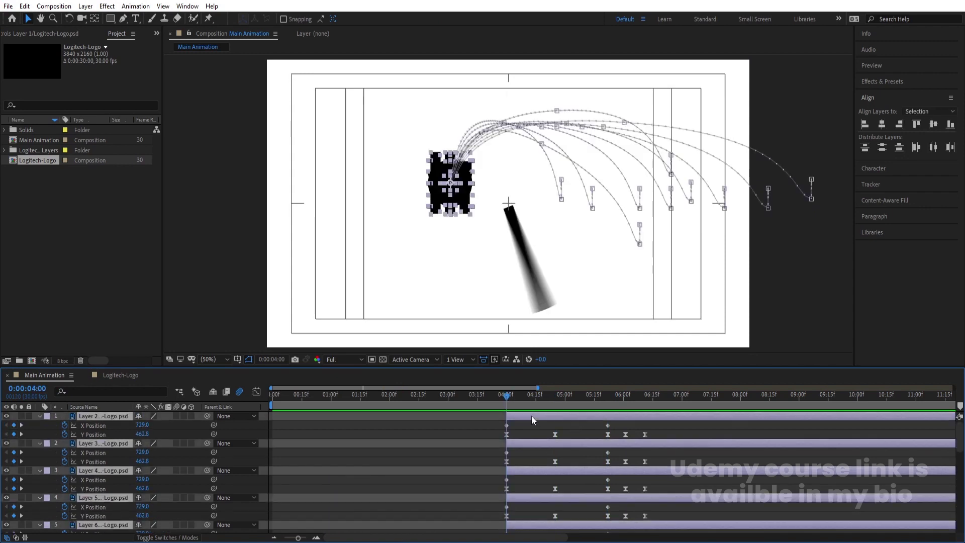
{"action": "key", "text": "s"}
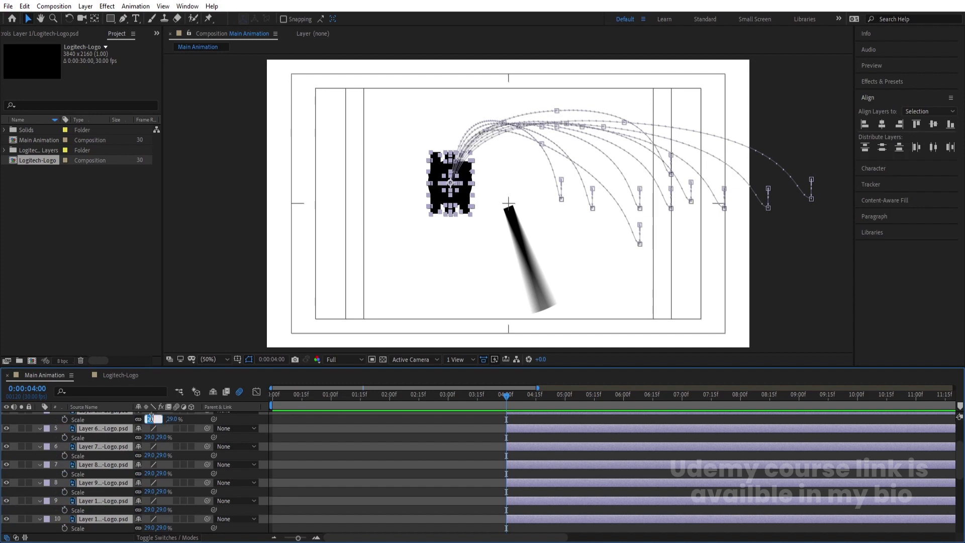
{"action": "key", "text": "Return"}
{"action": "scroll", "coordinate": [573, 484], "scroll_direction": "up", "scroll_amount": 2}
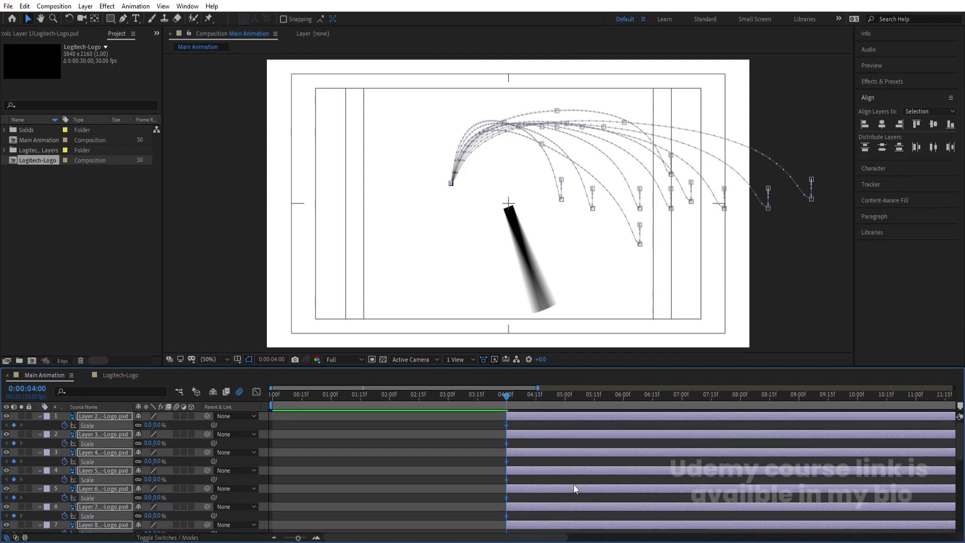
{"action": "key", "text": "space"}
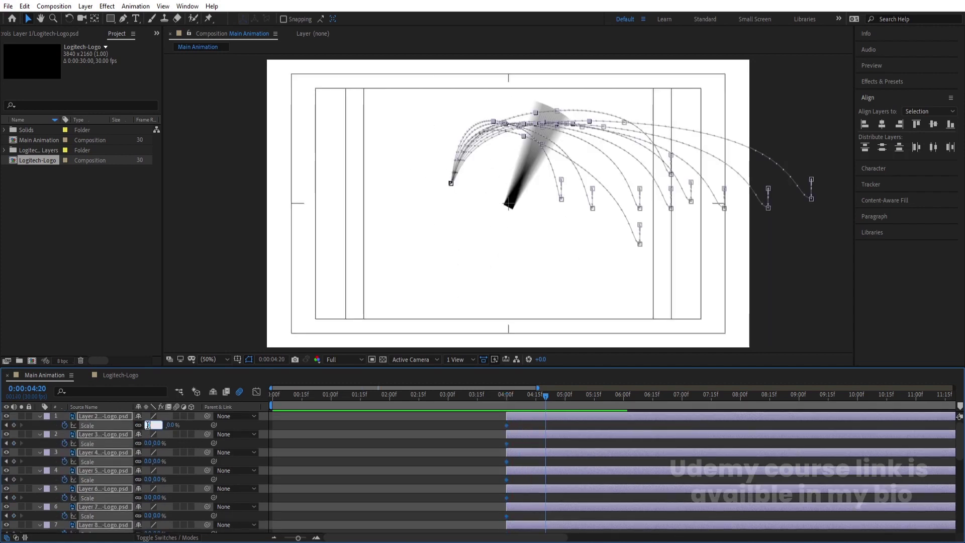
Step: Set the ten letter layers' Scale to 29% at 0:00:04:20 and preview the growth from 0:00:04:00
{"action": "scroll", "coordinate": [452, 457], "scroll_direction": "down", "scroll_amount": 10}
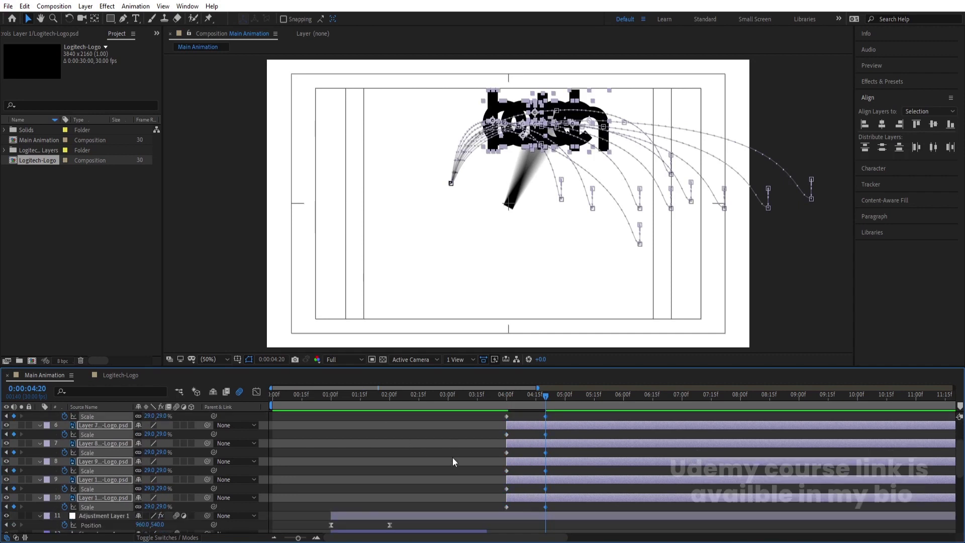
{"action": "left_click", "coordinate": [506, 394]}
{"action": "scroll", "coordinate": [526, 440], "scroll_direction": "up", "scroll_amount": 10}
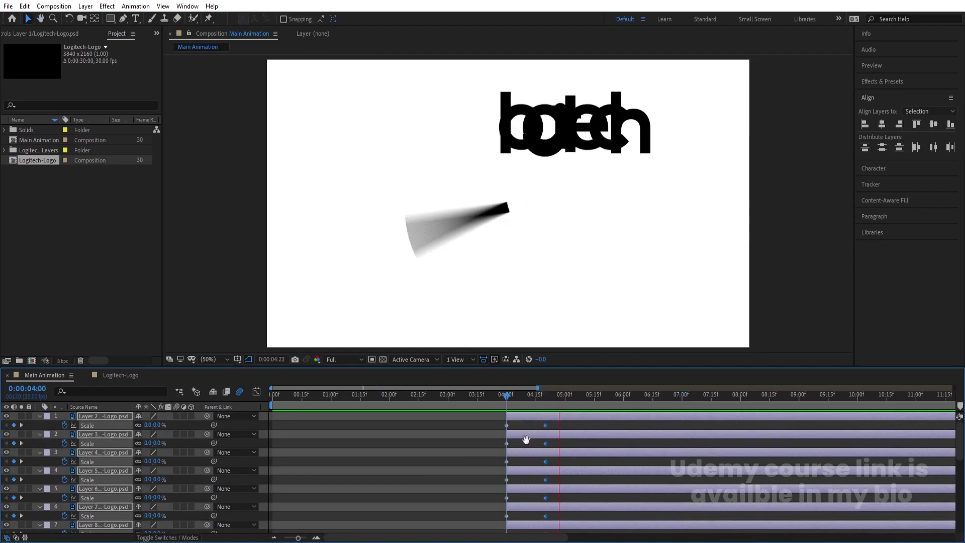
{"action": "key", "text": "v"}
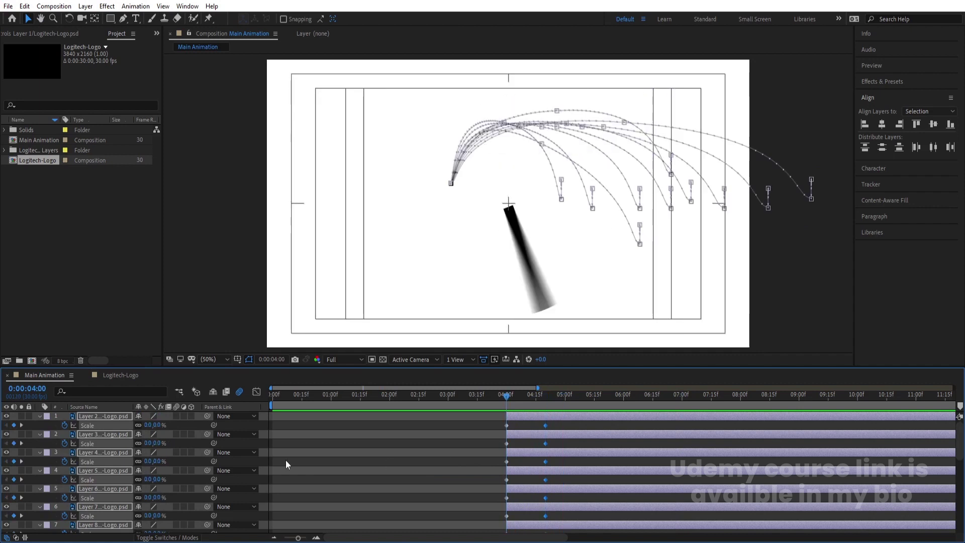
Step: Keyframe the letter layers' Rotation at 0x+0.0° at 0:00:04:00 and one full turn, 1x+0.0°, at 0:00:05:22
{"action": "key", "text": "r"}
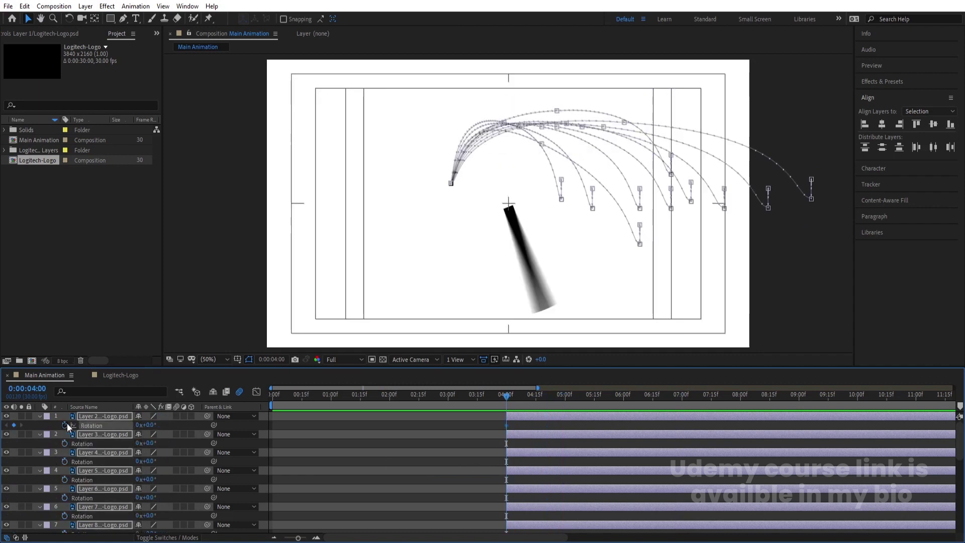
{"action": "key", "text": "u"}
{"action": "key", "text": "space"}
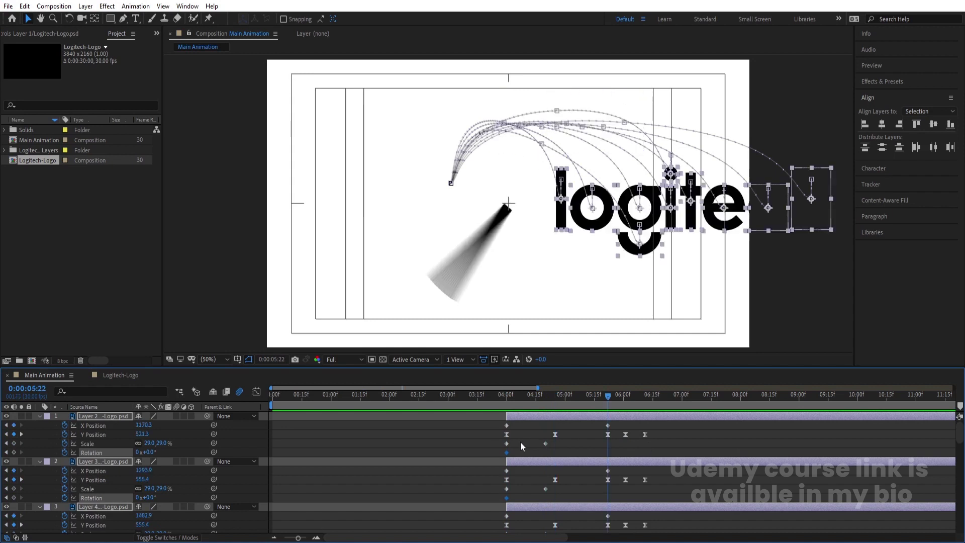
{"action": "key", "text": "Return"}
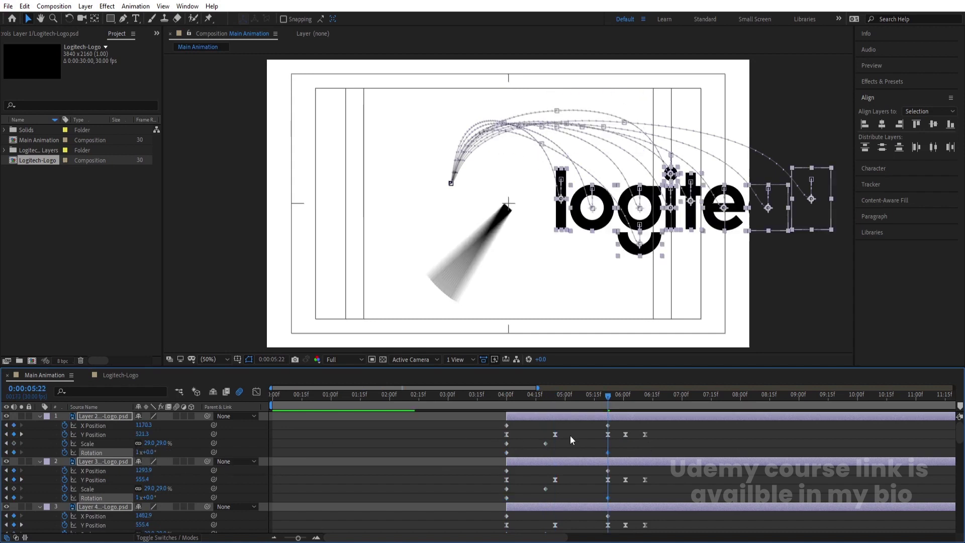
Step: Select all letter keyframes and compress them proportionally from 0:00:04:00 so the last ones land at about 0:00:05:04
{"action": "scroll", "coordinate": [496, 427], "scroll_direction": "down", "scroll_amount": 15}
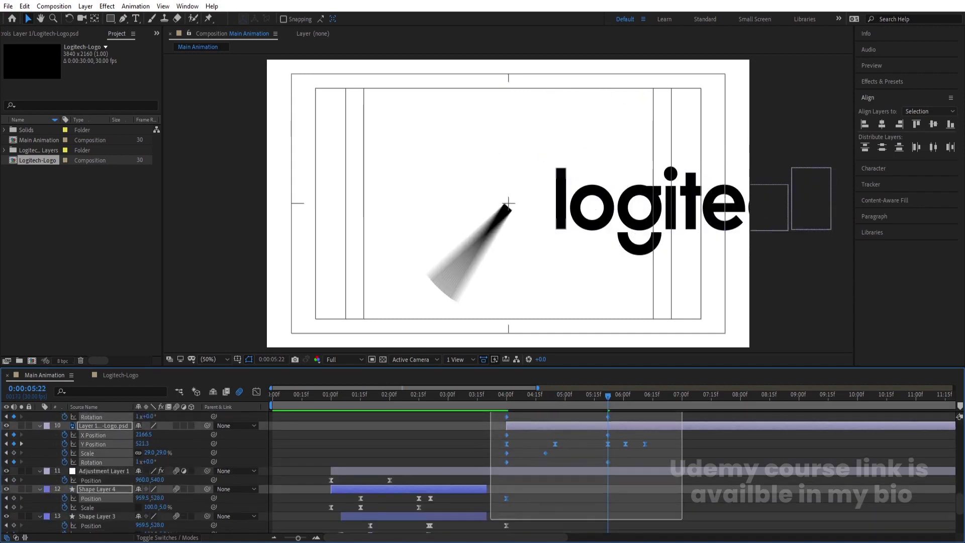
{"action": "scroll", "coordinate": [646, 497], "scroll_direction": "up", "scroll_amount": 4}
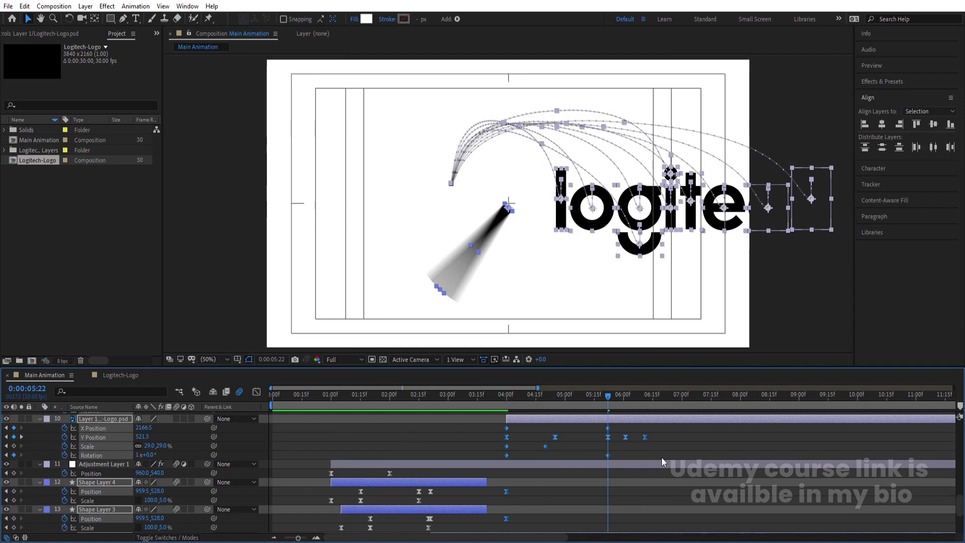
{"action": "left_click_drag", "start_coordinate": [661, 457], "coordinate": [495, 349]}
{"action": "key", "text": "ctrl+a"}
{"action": "key", "text": "minus"}
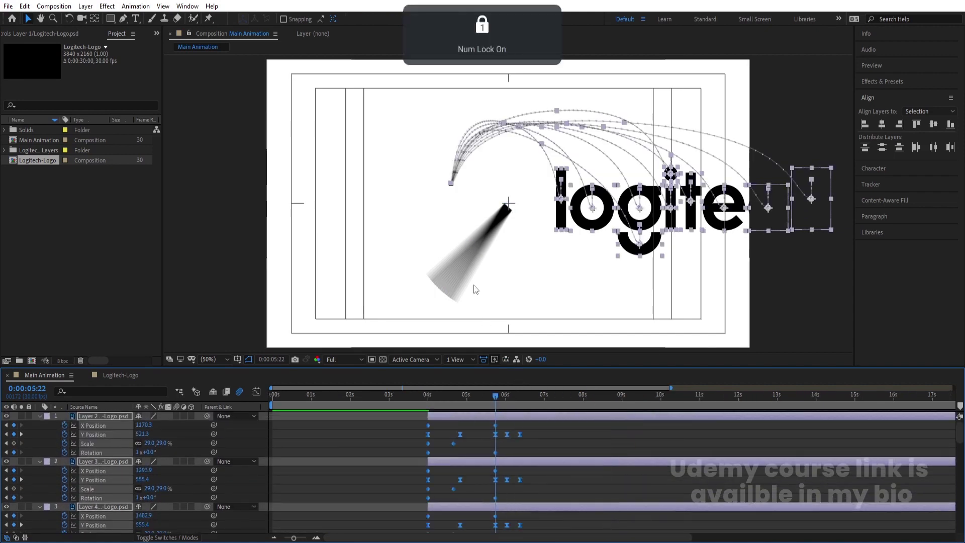
{"action": "left_click_drag", "start_coordinate": [519, 434], "coordinate": [472, 434]}
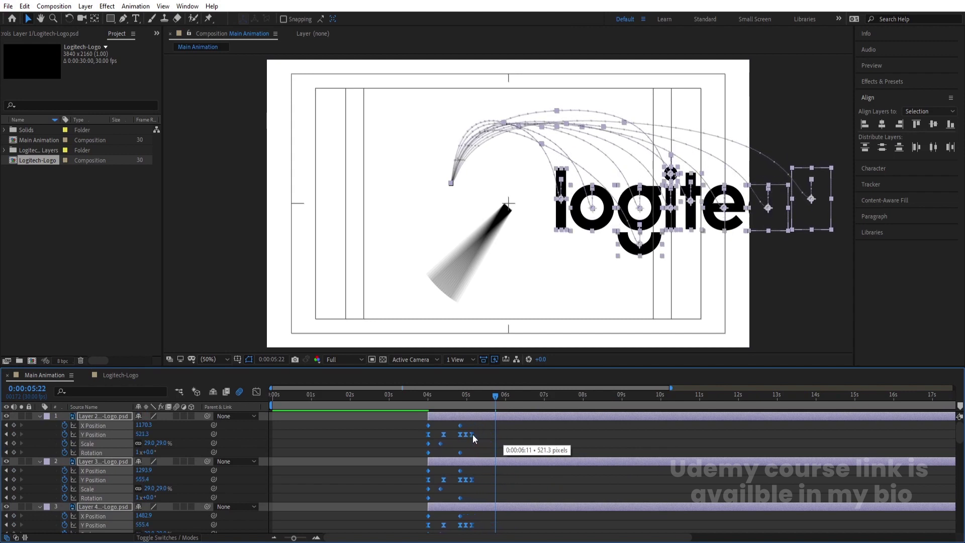
Step: Preview the compressed letter animation from 0:00:03:28, then collapse the letter layers' properties and deselect everything
{"action": "left_click", "coordinate": [425, 396]}
{"action": "key", "text": "space"}
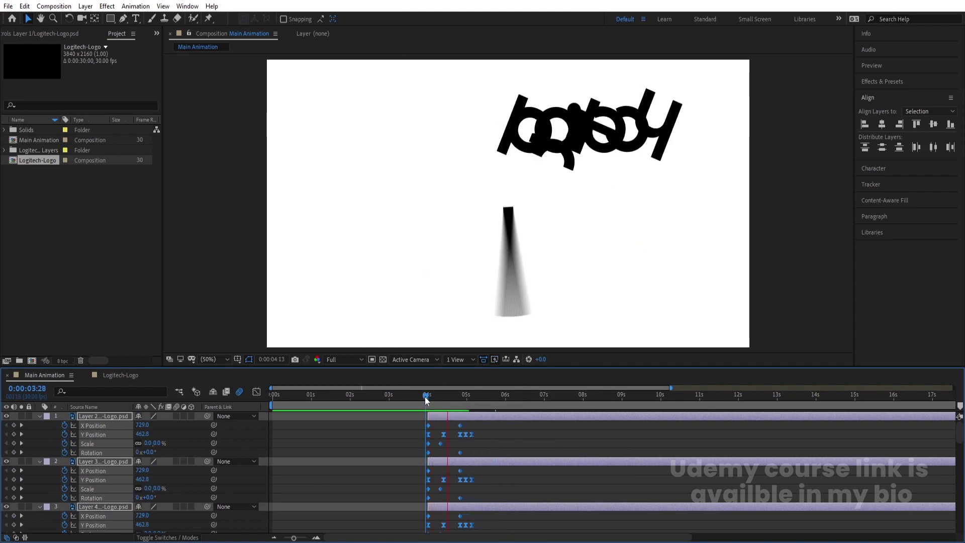
{"action": "key", "text": "space"}
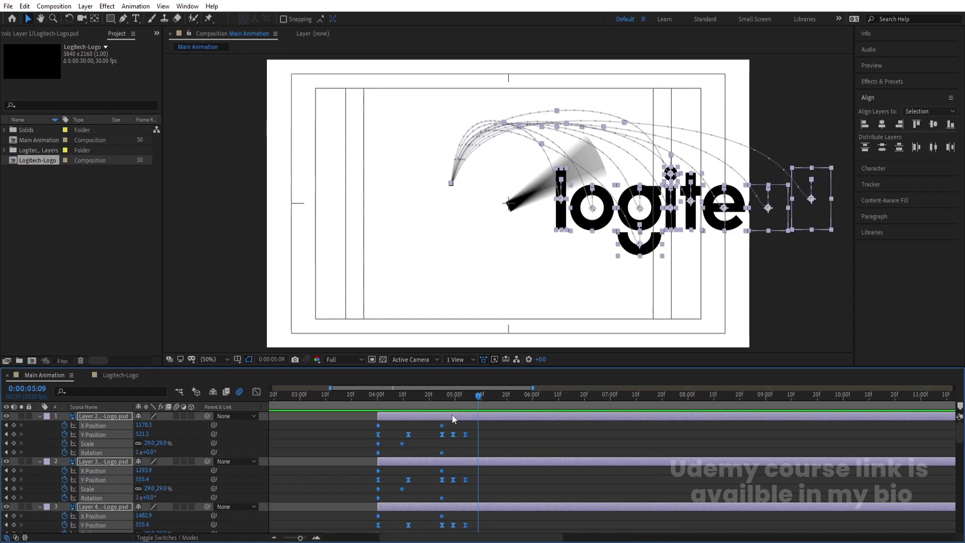
{"action": "key", "text": "equal"}
{"action": "key", "text": "equal"}
{"action": "key", "text": "u"}
{"action": "key", "text": "F2"}
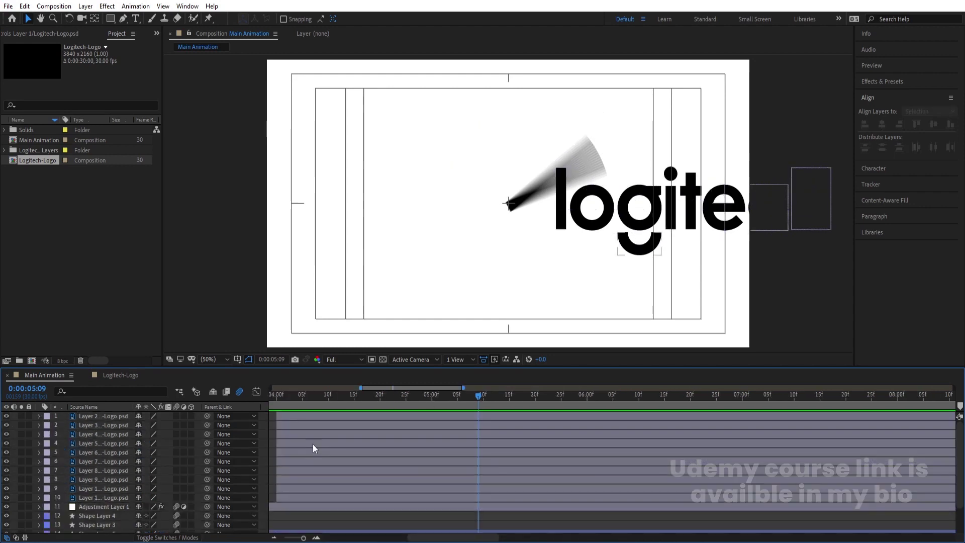
Step: Reveal the layers' Rotation property and go to Shape Layer 5's rotation keyframe at 0:00:03:15
{"action": "key", "text": "Page_Up"}
{"action": "key", "text": "Page_Up"}
{"action": "key", "text": "Page_Up"}
{"action": "key", "text": "Page_Up"}
{"action": "key", "text": "Page_Up"}
{"action": "key", "text": "Page_Up"}
{"action": "key", "text": "Page_Up"}
{"action": "key", "text": "Page_Up"}
{"action": "key", "text": "Page_Up"}
{"action": "key", "text": "Page_Up"}
{"action": "key", "text": "Page_Up"}
{"action": "key", "text": "Page_Up"}
{"action": "key", "text": "Page_Up"}
{"action": "key", "text": "Page_Up"}
{"action": "key", "text": "Page_Up"}
{"action": "key", "text": "Page_Up"}
{"action": "key", "text": "Page_Up"}
{"action": "key", "text": "Page_Up"}
{"action": "key", "text": "Page_Up"}
{"action": "key", "text": "Page_Up"}
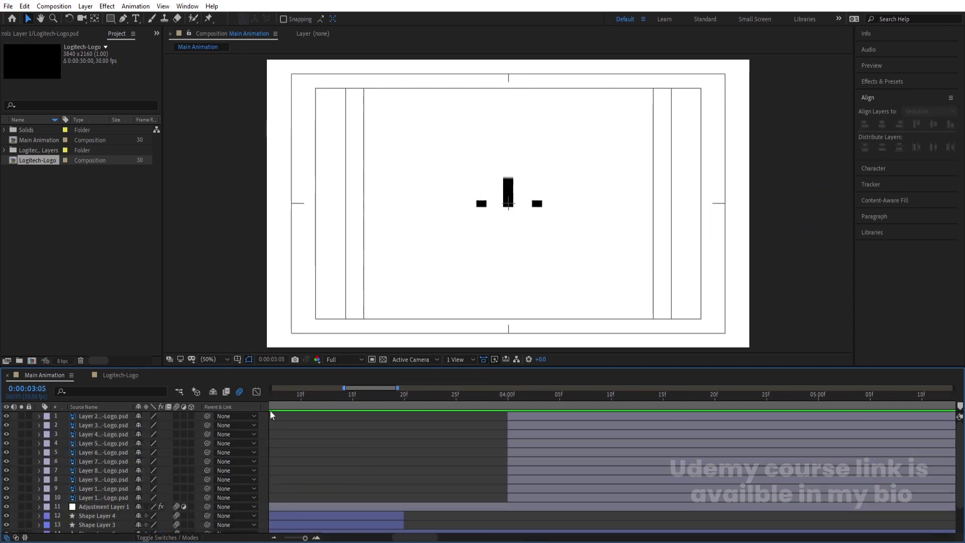
{"action": "key", "text": "ctrl+a"}
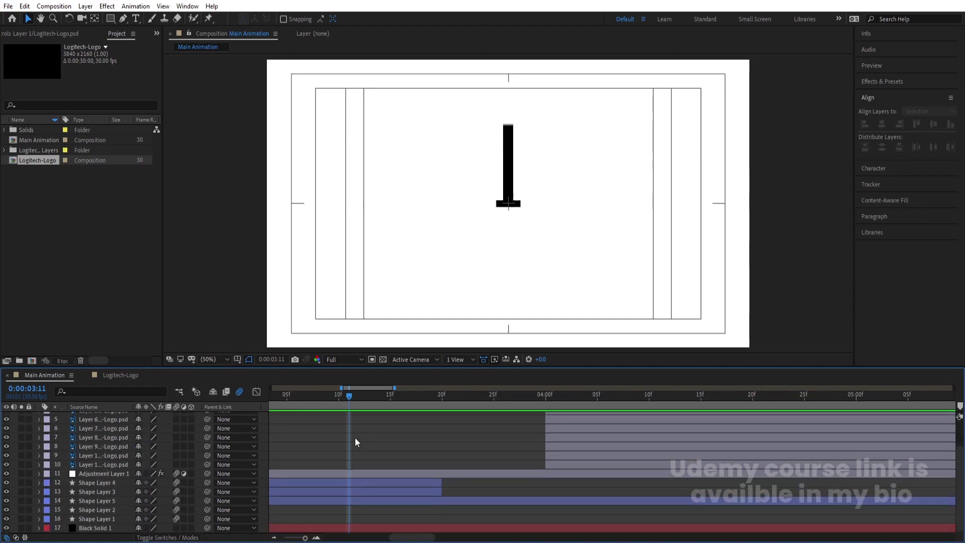
{"action": "key", "text": "u"}
{"action": "scroll", "coordinate": [395, 453], "scroll_direction": "down", "scroll_amount": 5}
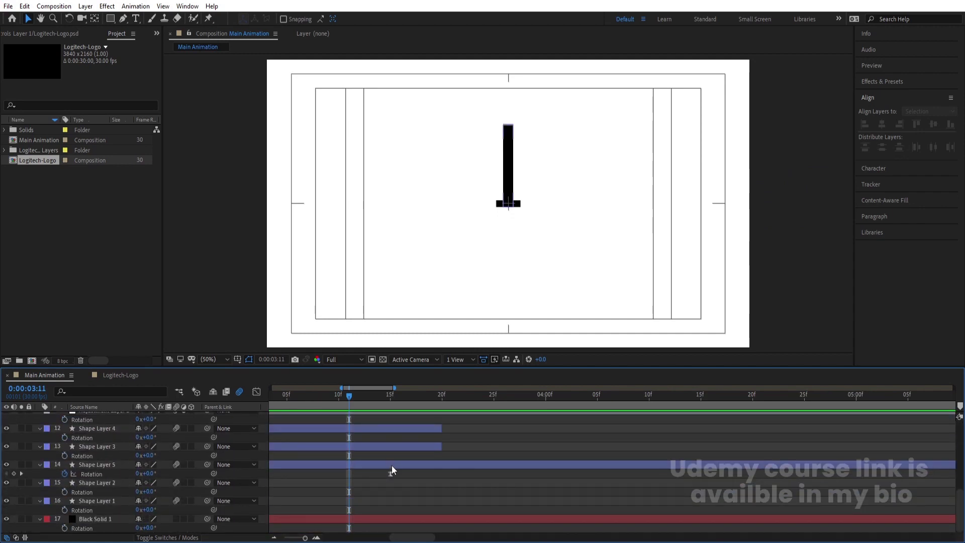
{"action": "left_click", "coordinate": [391, 470]}
{"action": "key", "text": "k"}
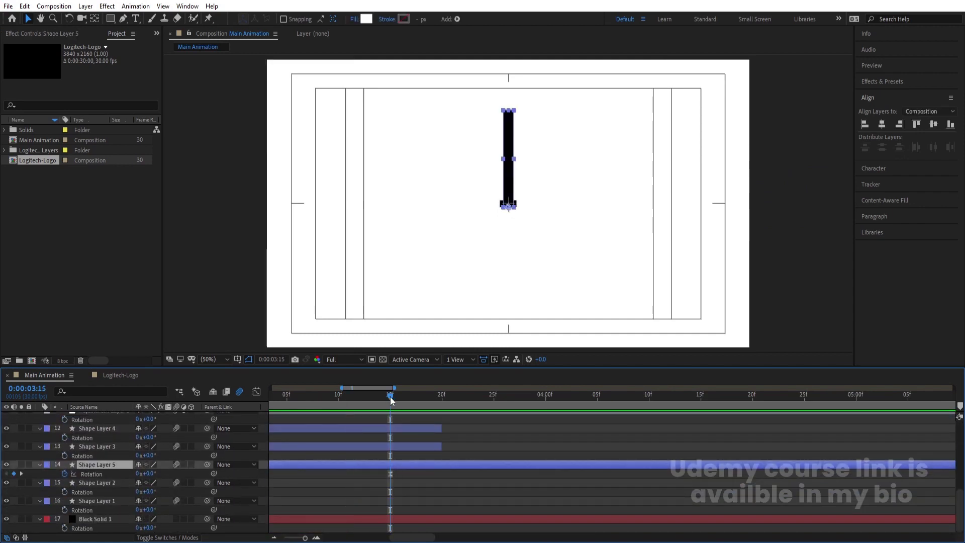
Step: Try starting the letter h layer (layer 10) at 0:00:03:27, during the bar's spin
{"action": "left_click_drag", "start_coordinate": [391, 400], "coordinate": [511, 411]}
{"action": "scroll", "coordinate": [511, 411], "scroll_direction": "up", "scroll_amount": 3}
{"action": "left_click", "coordinate": [556, 502]}
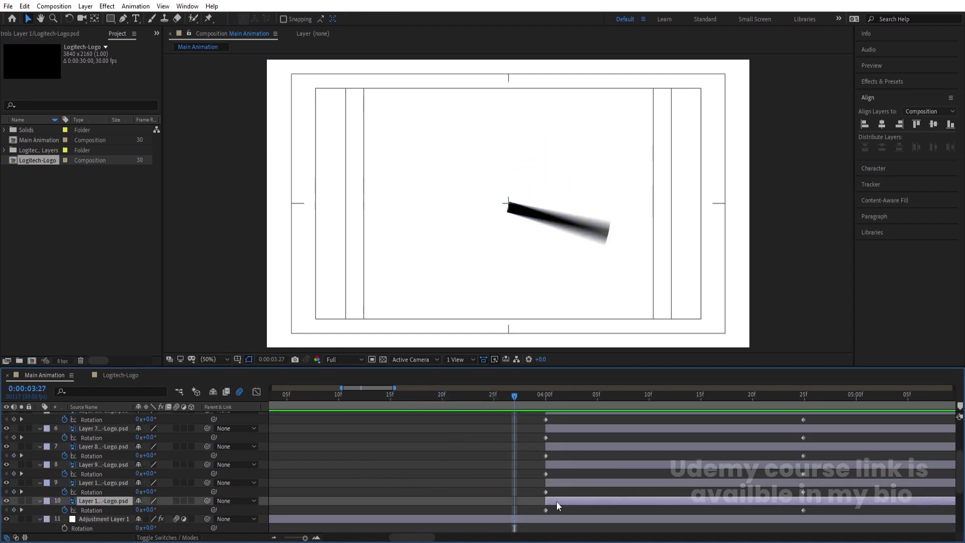
{"action": "key", "text": "bracketleft"}
{"action": "scroll", "coordinate": [557, 501], "scroll_direction": "down", "scroll_amount": 3}
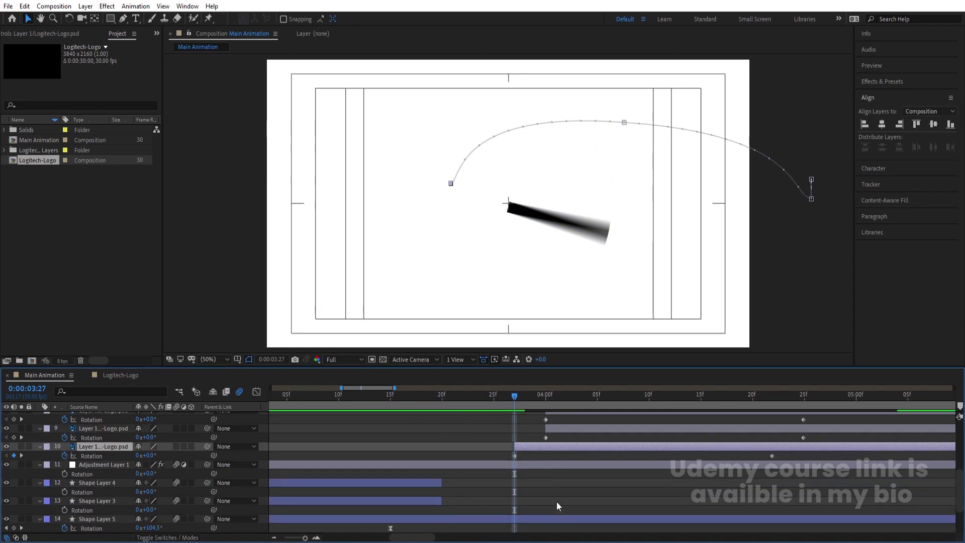
Step: Shift the letter h layer (layer 10) to start at 0:00:04:05
{"action": "left_click_drag", "start_coordinate": [517, 407], "coordinate": [598, 416]}
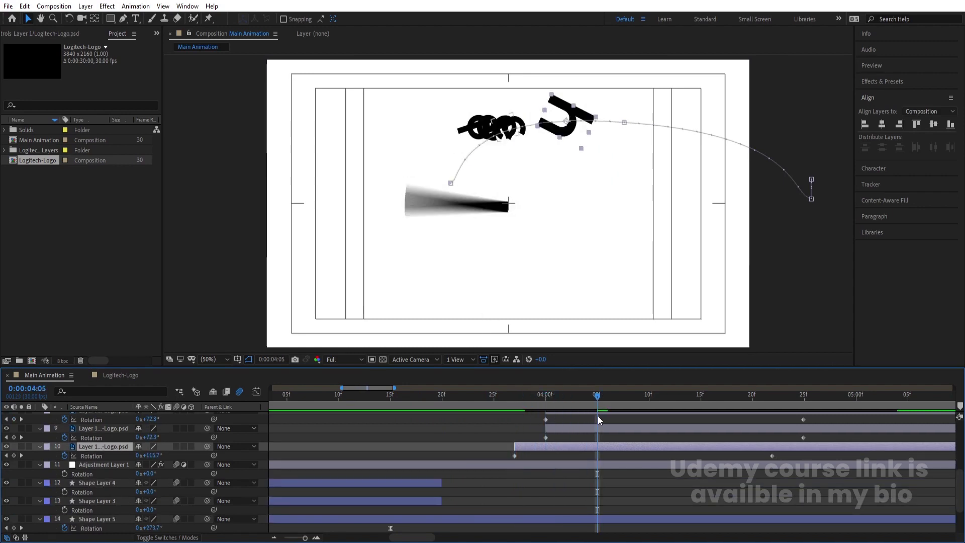
{"action": "key", "text": "bracketleft"}
Step: Hide letter layers 1 to 9, collapse all layers' properties and deselect everything
{"action": "left_click", "coordinate": [600, 430]}
{"action": "scroll", "coordinate": [600, 430], "scroll_direction": "up", "scroll_amount": 5}
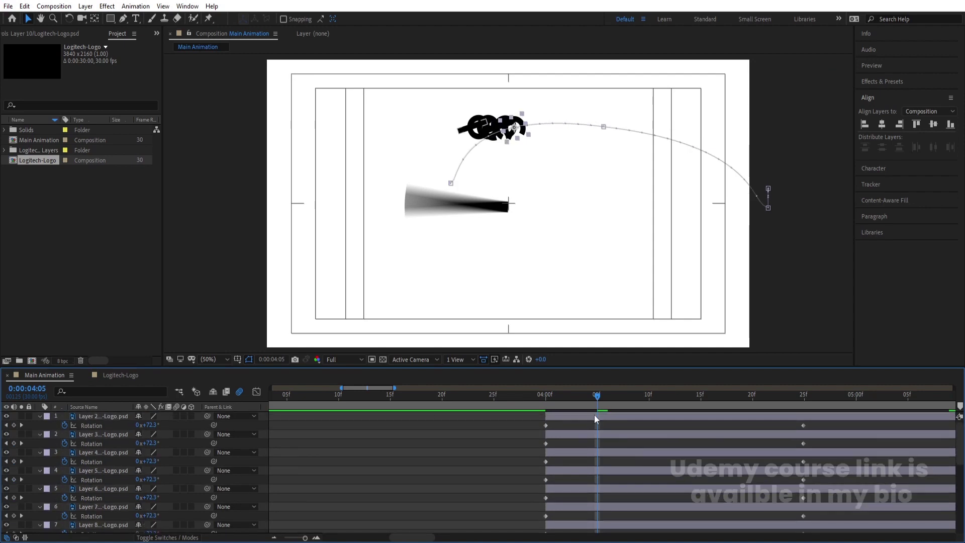
{"action": "key", "text": "ctrl+a"}
{"action": "key", "text": "F2"}
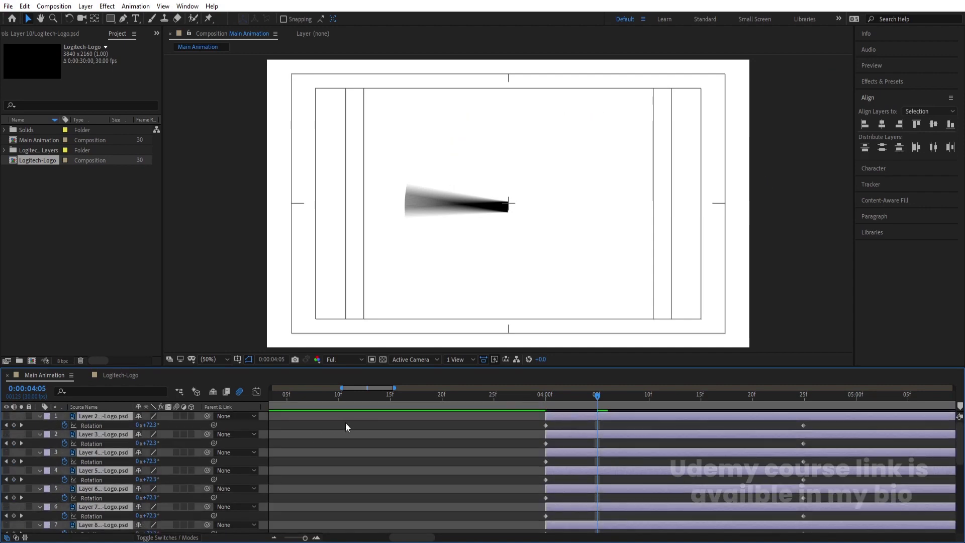
{"action": "key", "text": "u"}
{"action": "key", "text": "u"}
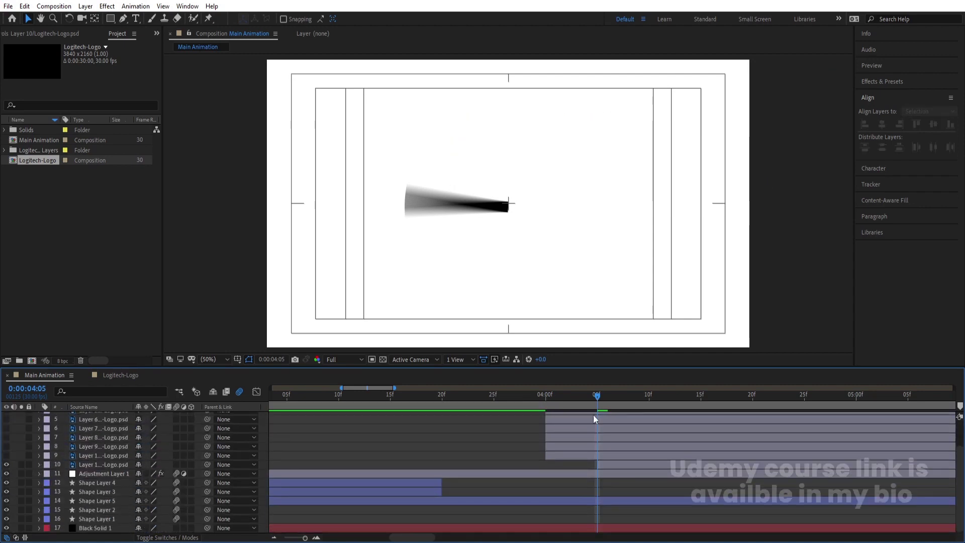
Step: Shift the letter c layer (layer 9) to start at 0:00:04:17 and make it visible
{"action": "left_click_drag", "start_coordinate": [597, 394], "coordinate": [722, 433]}
{"action": "left_click", "coordinate": [691, 455]}
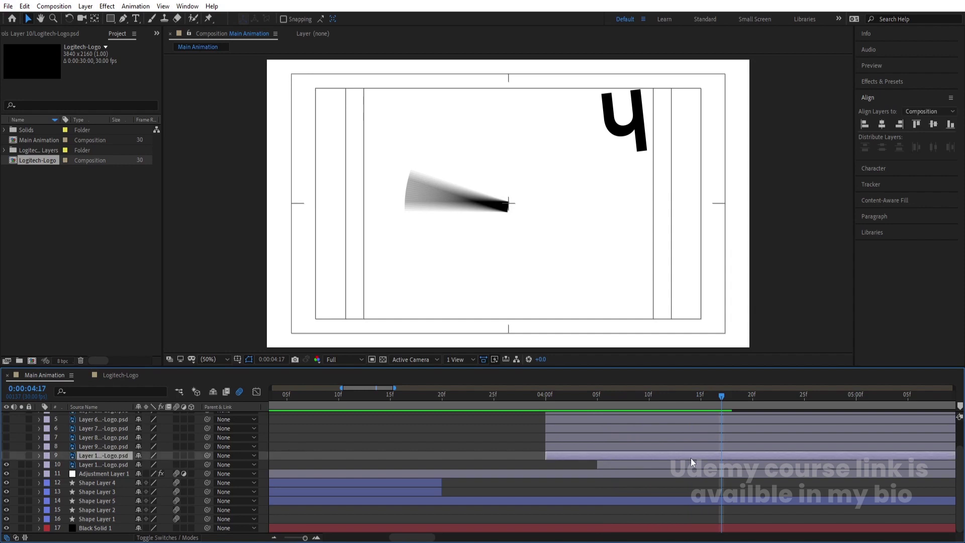
{"action": "key", "text": "alt+bracketleft"}
{"action": "left_click", "coordinate": [7, 455]}
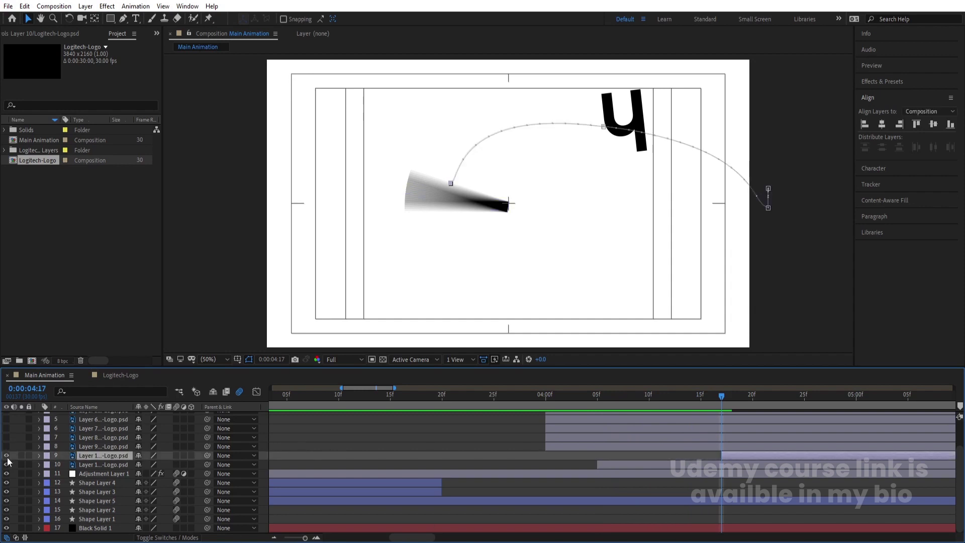
Step: Shift the letter e layer (layer 8) to start at 0:00:04:26 and make it visible
{"action": "left_click_drag", "start_coordinate": [722, 396], "coordinate": [818, 399]}
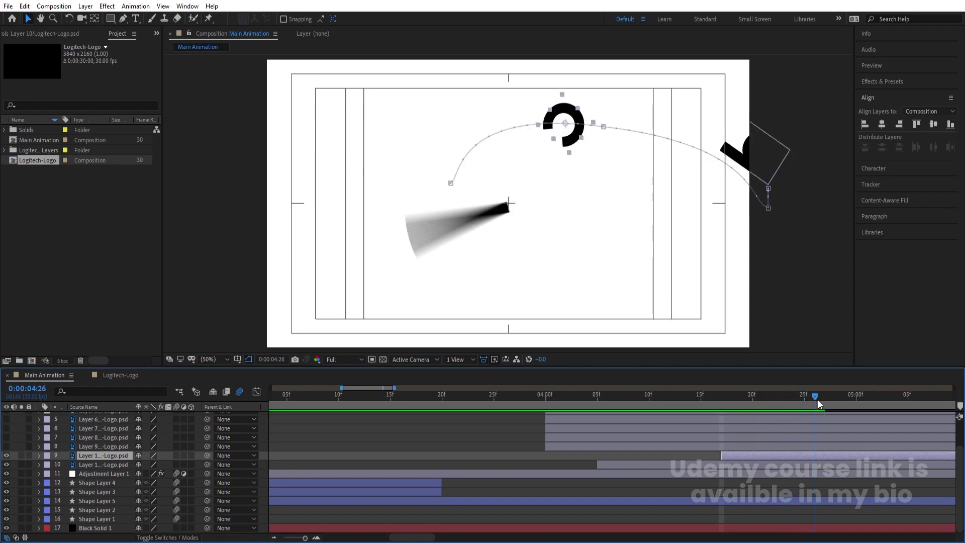
{"action": "left_click", "coordinate": [788, 445]}
{"action": "key", "text": "alt+bracketleft"}
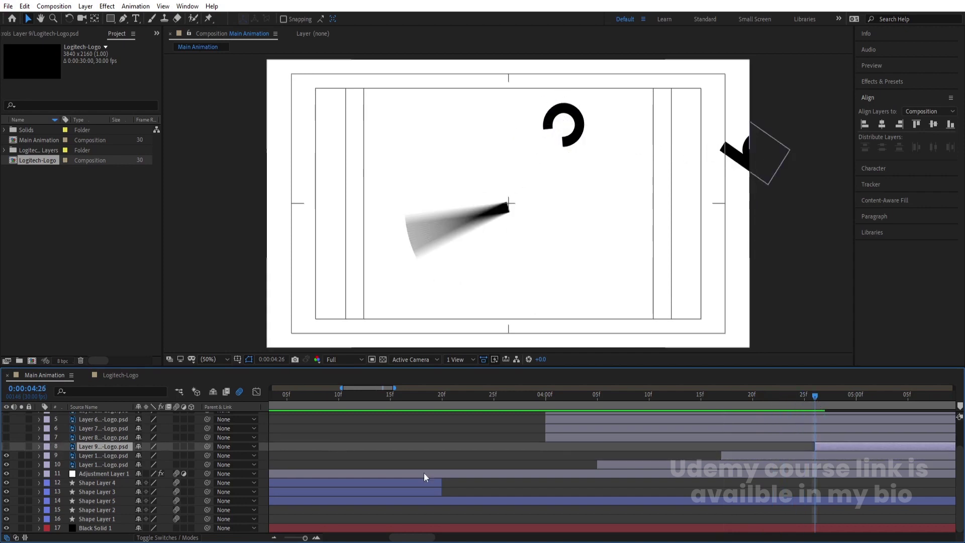
{"action": "left_click", "coordinate": [7, 446]}
Step: Play ahead to the bar's next swing, shift the letter t layer (layer 7) to start at 0:00:05:05 and make it visible
{"action": "key", "text": "space"}
{"action": "key", "text": "space"}
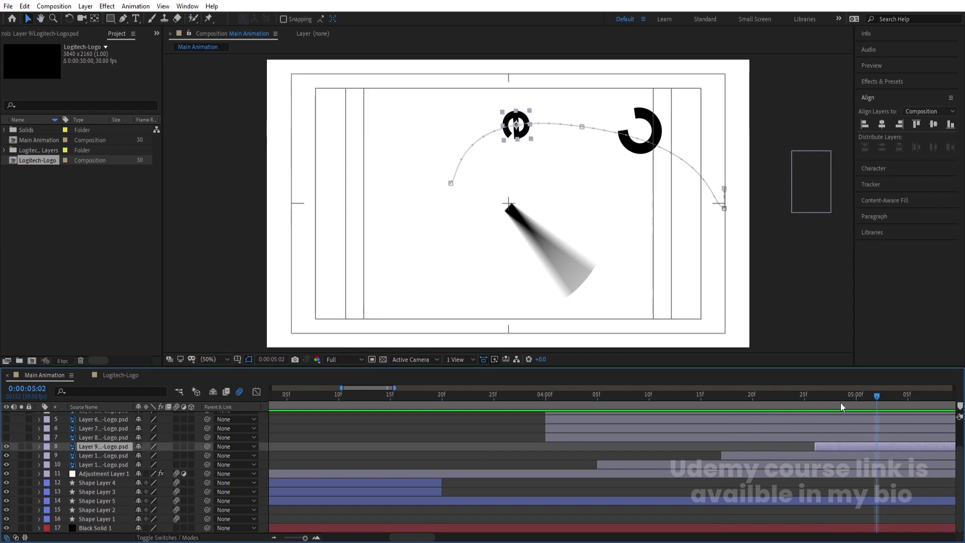
{"action": "left_click_drag", "start_coordinate": [868, 397], "coordinate": [906, 403]}
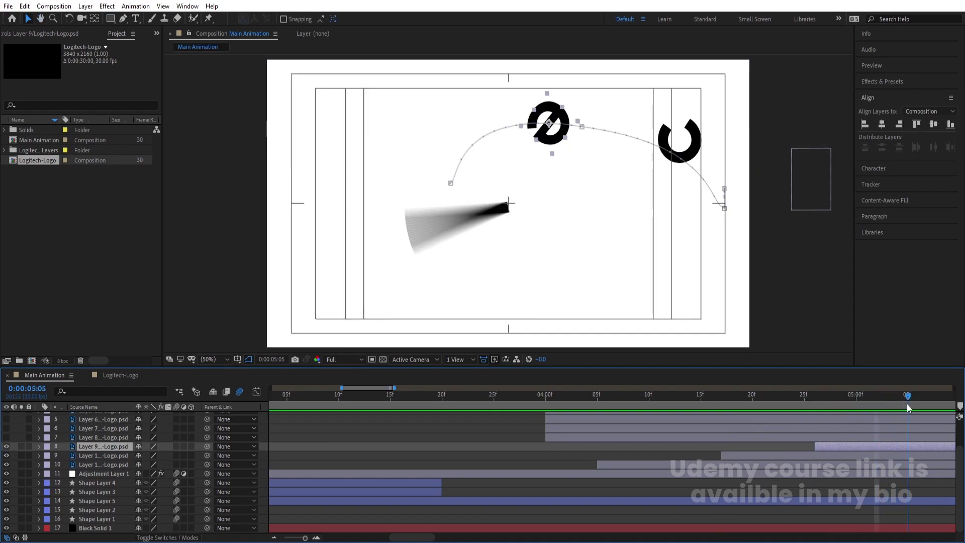
{"action": "left_click", "coordinate": [870, 439]}
{"action": "key", "text": "alt+bracketleft"}
{"action": "left_click", "coordinate": [7, 437]}
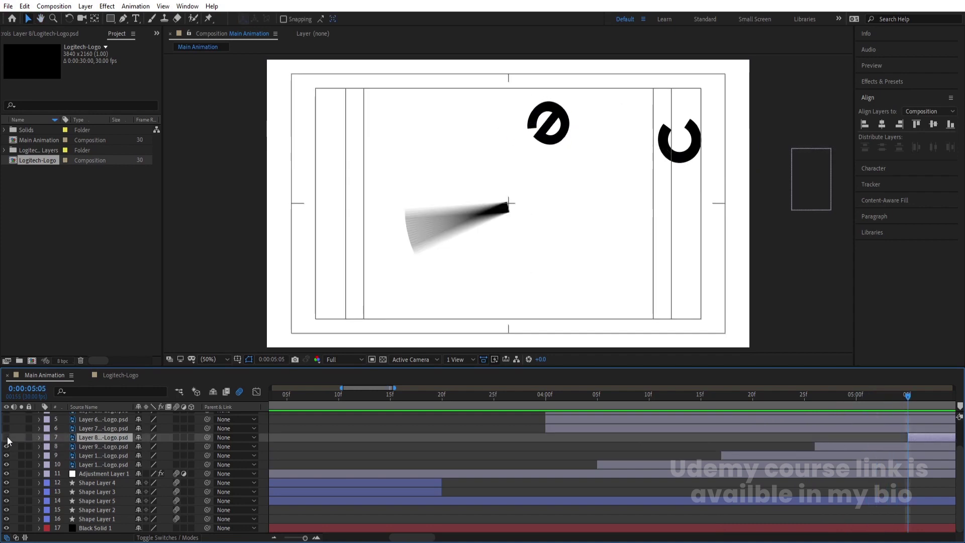
Step: Play ahead, shift the letter i's stem layer (layer 6) to start at 0:00:05:14 and make it visible
{"action": "key", "text": "space"}
{"action": "key", "text": "space"}
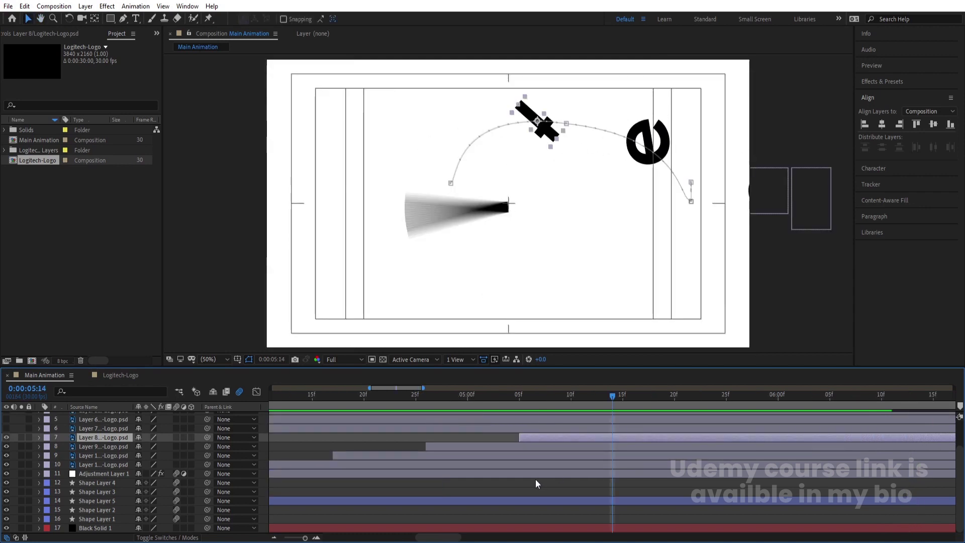
{"action": "mouse_move", "coordinate": [620, 399]}
{"action": "left_mouse_down"}
{"action": "mouse_move", "coordinate": [521, 399]}
{"action": "mouse_move", "coordinate": [617, 402]}
{"action": "left_mouse_up"}
{"action": "left_click", "coordinate": [603, 431]}
{"action": "key", "text": "alt+bracketleft"}
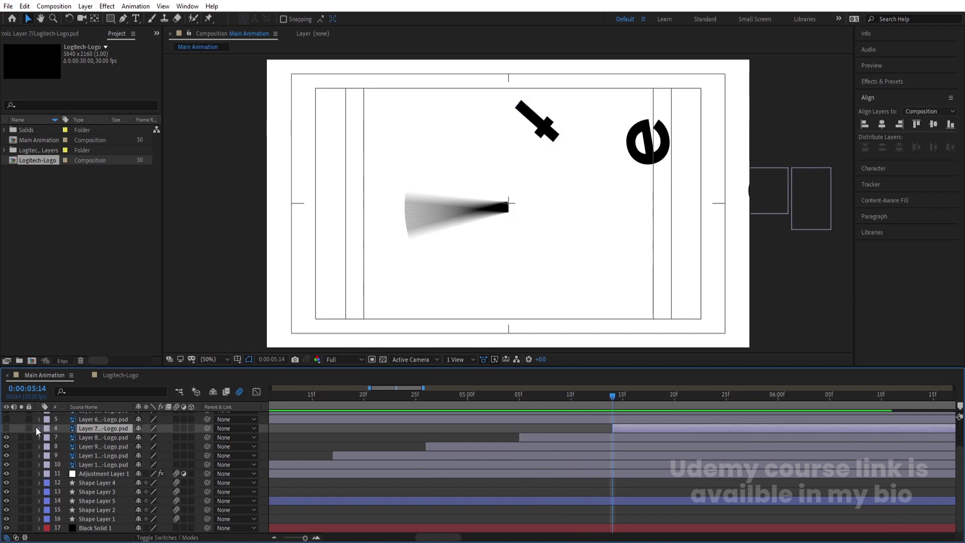
{"action": "left_click", "coordinate": [6, 428]}
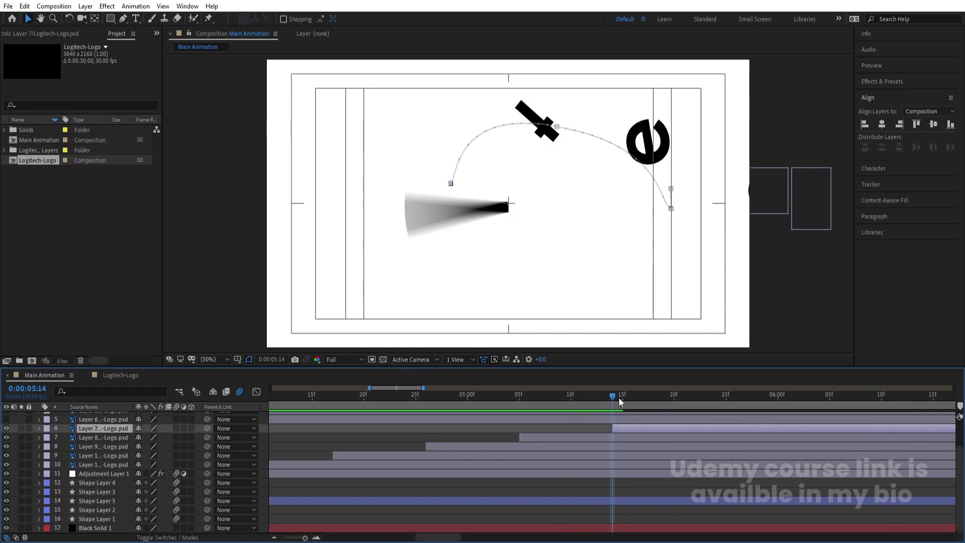
Step: Shift the i's dot layer (layer 5) to start at 0:00:05:23 and make it visible
{"action": "left_click_drag", "start_coordinate": [614, 400], "coordinate": [714, 402]}
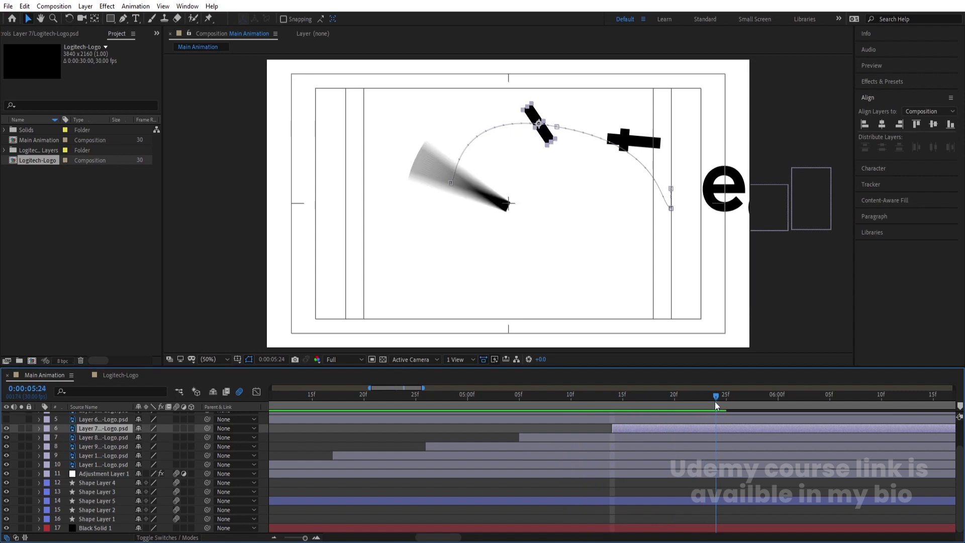
{"action": "left_click", "coordinate": [578, 419]}
{"action": "left_click", "coordinate": [6, 420]}
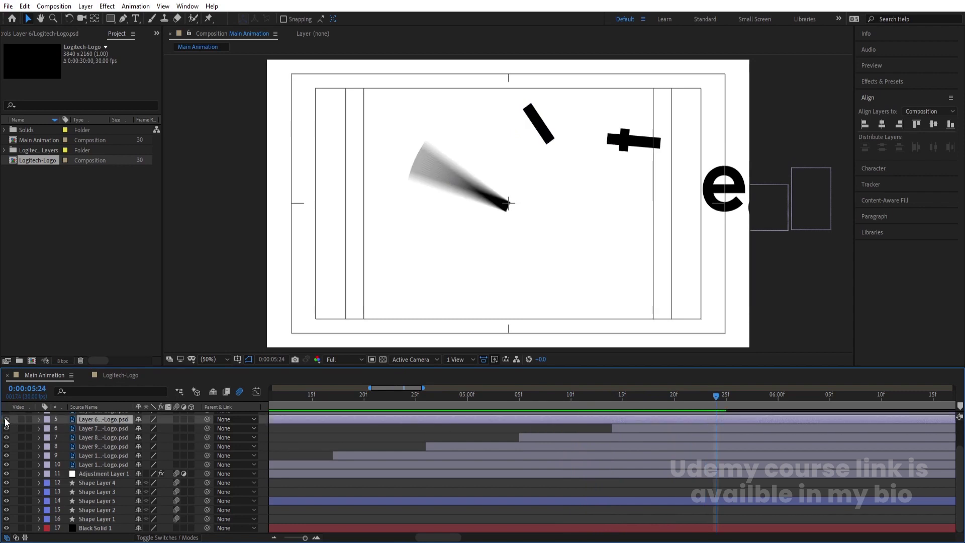
{"action": "scroll", "coordinate": [683, 451], "scroll_direction": "up", "scroll_amount": 2}
{"action": "key", "text": "alt+bracketleft"}
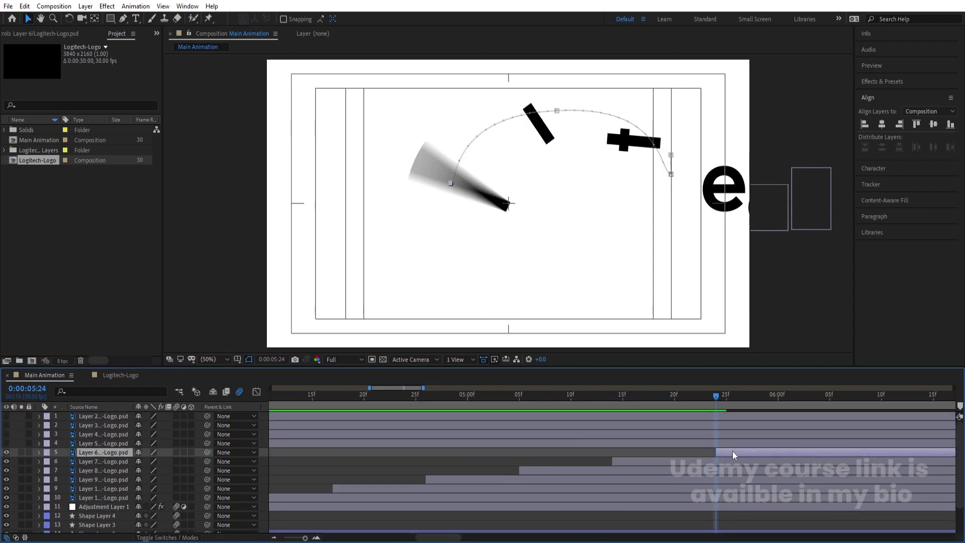
{"action": "left_click_drag", "start_coordinate": [732, 451], "coordinate": [725, 448]}
Step: Shift the g's lower hook layer (layer 4) to start at 0:00:06:04, make it visible and preview its flight
{"action": "left_click", "coordinate": [729, 399]}
{"action": "left_click_drag", "start_coordinate": [730, 400], "coordinate": [819, 402]}
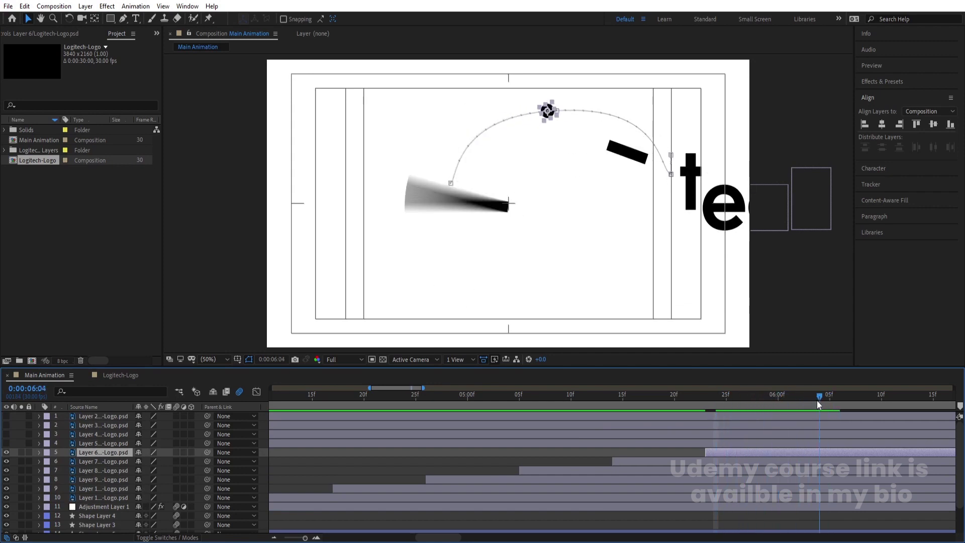
{"action": "left_click", "coordinate": [6, 442]}
{"action": "key", "text": "alt+bracketleft"}
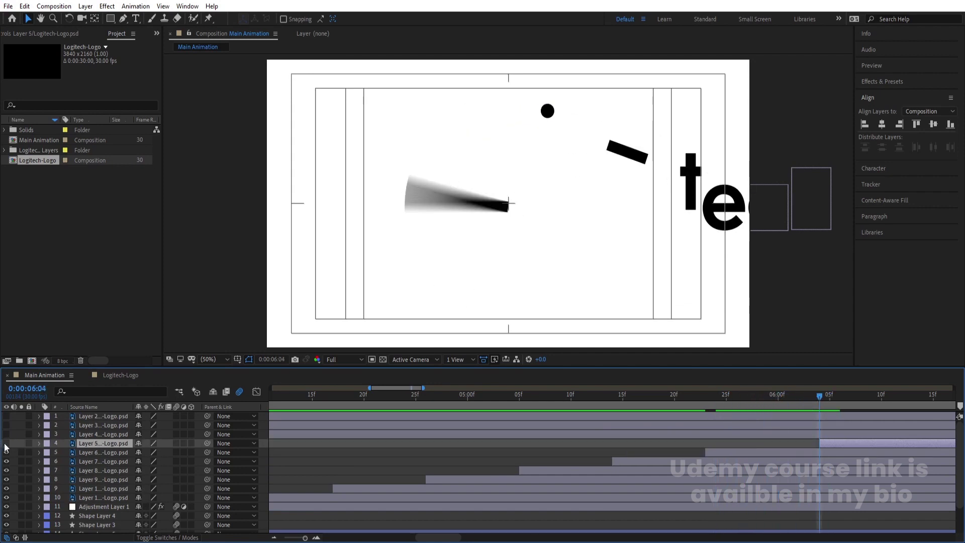
{"action": "left_click", "coordinate": [6, 443]}
{"action": "key", "text": "space"}
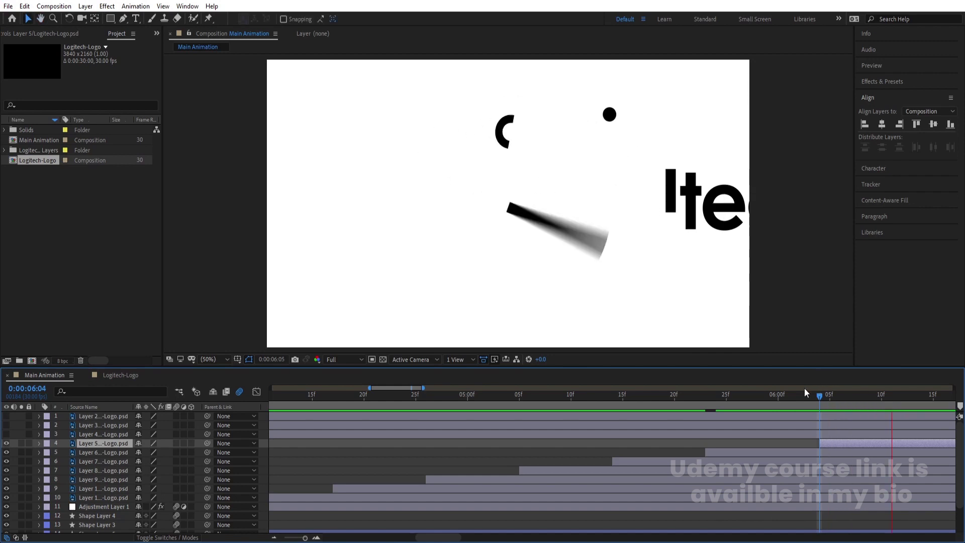
Step: Make the g's upper bowl layer (layer 3) visible and shift it to start at 0:00:06:04, together with the hook
{"action": "left_click", "coordinate": [6, 434]}
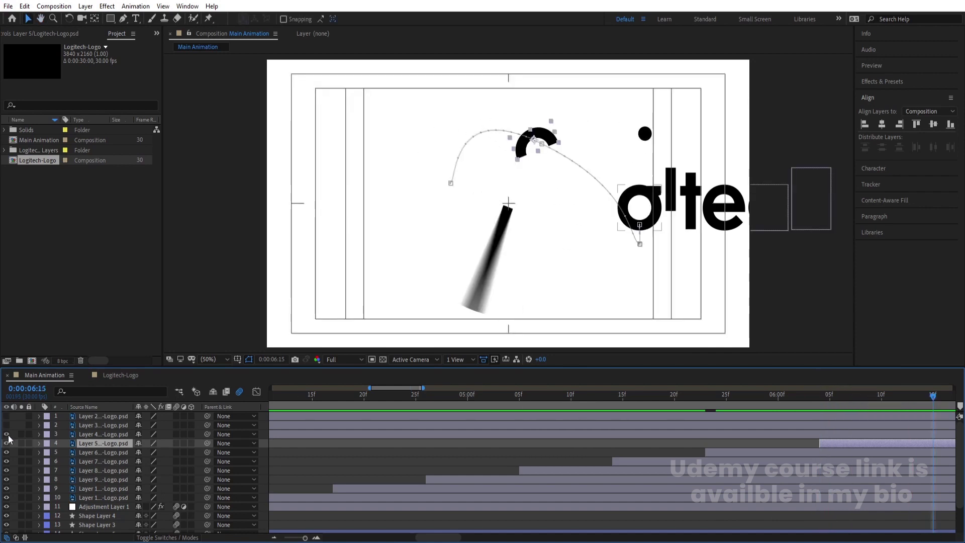
{"action": "left_click", "coordinate": [108, 432]}
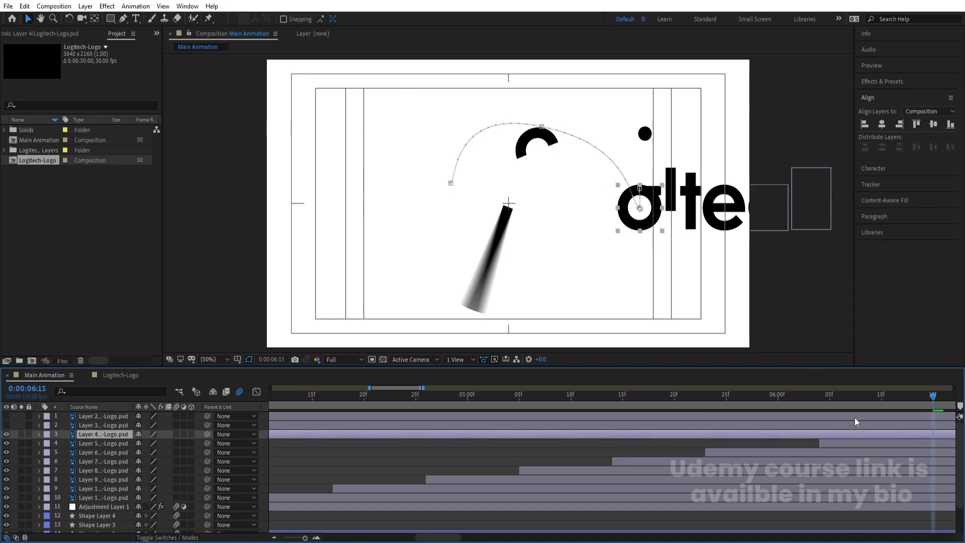
{"action": "left_click", "coordinate": [819, 399]}
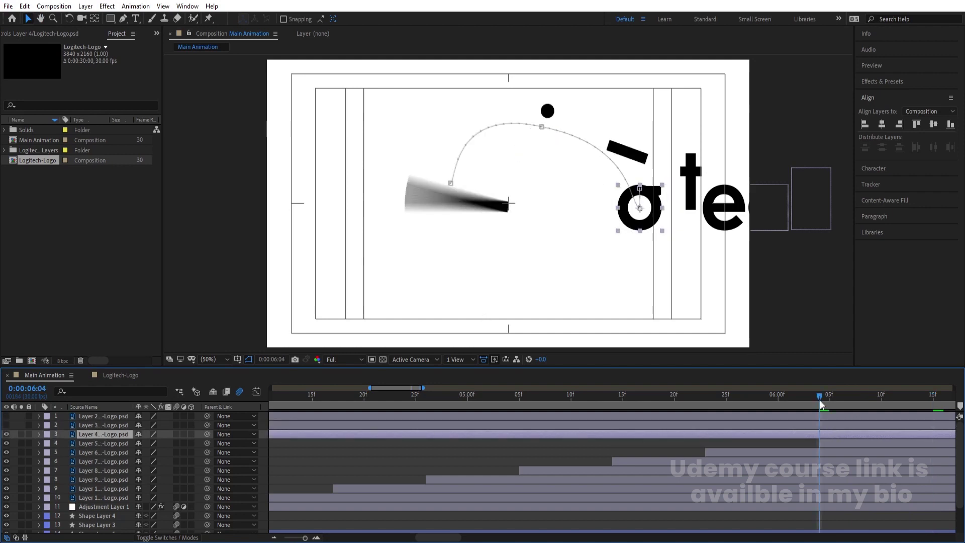
{"action": "key", "text": "alt+bracketleft"}
{"action": "key", "text": "space"}
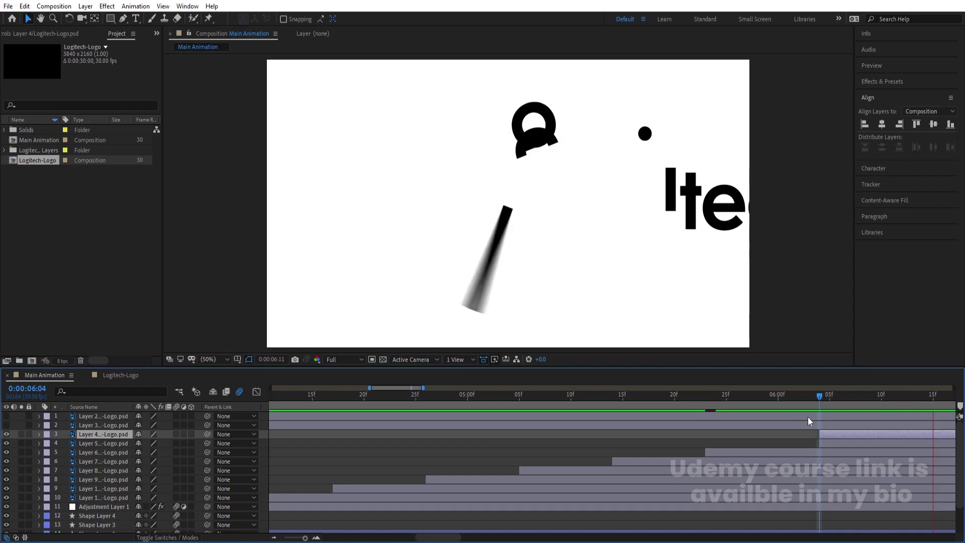
Step: Shift the letter o layer (layer 2) to start at 0:00:06:18 and make it visible
{"action": "left_click_drag", "start_coordinate": [514, 404], "coordinate": [625, 403]}
{"action": "key", "text": "ctrl+shift+a"}
{"action": "left_click", "coordinate": [586, 433]}
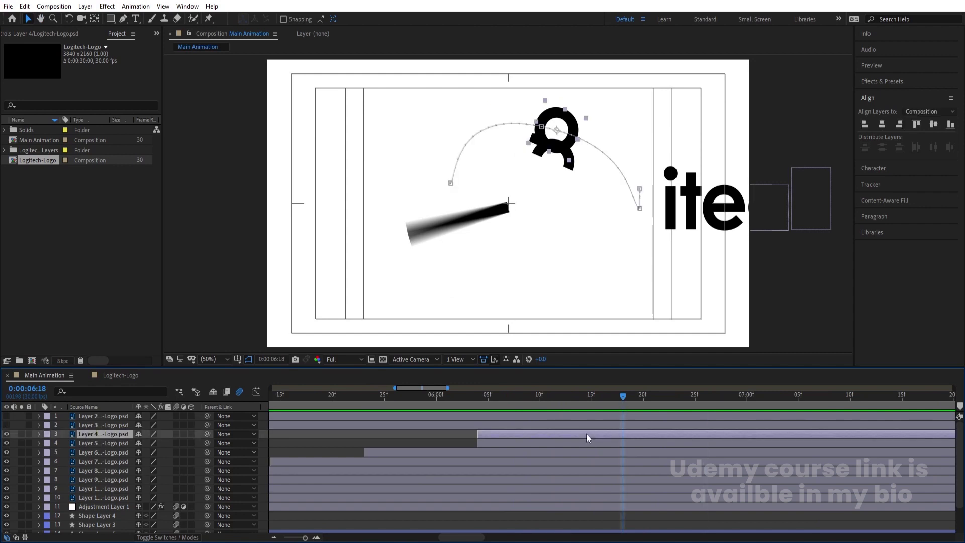
{"action": "left_click", "coordinate": [578, 426]}
{"action": "key", "text": "alt+bracketleft"}
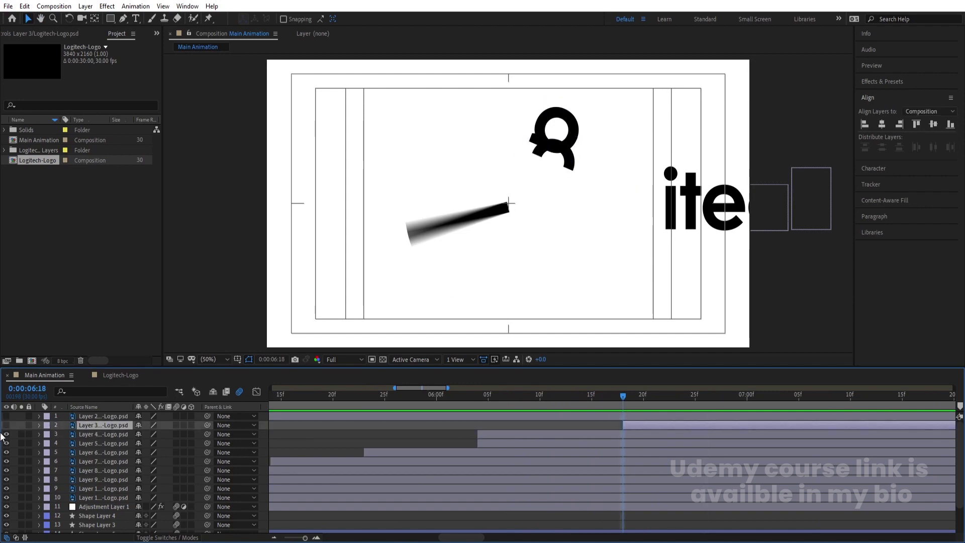
{"action": "left_click", "coordinate": [6, 425]}
{"action": "left_click_drag", "start_coordinate": [675, 401], "coordinate": [622, 405]}
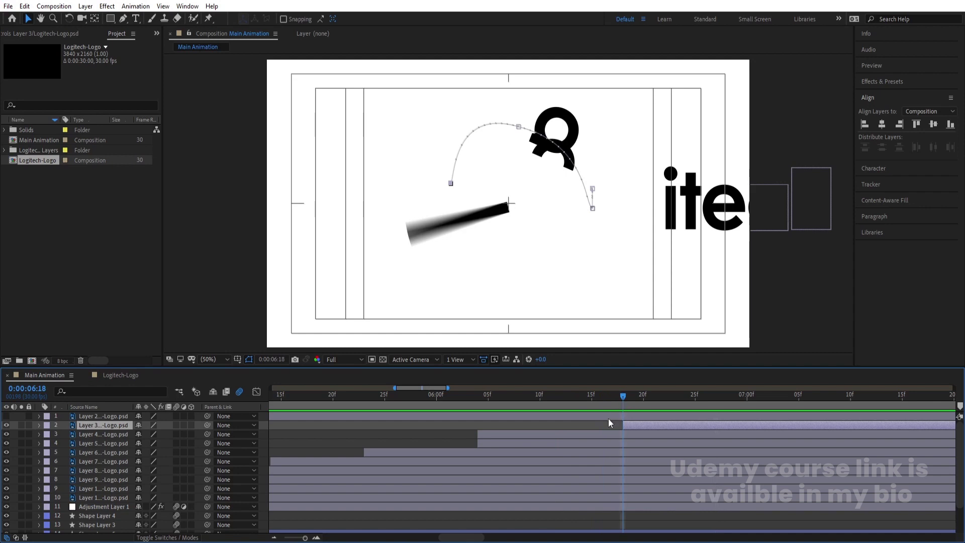
Step: Start the letter l layer (layer 1) at 0:00:06:18 and the letter o layer at 0:00:06:16, then preview both
{"action": "left_click", "coordinate": [608, 419]}
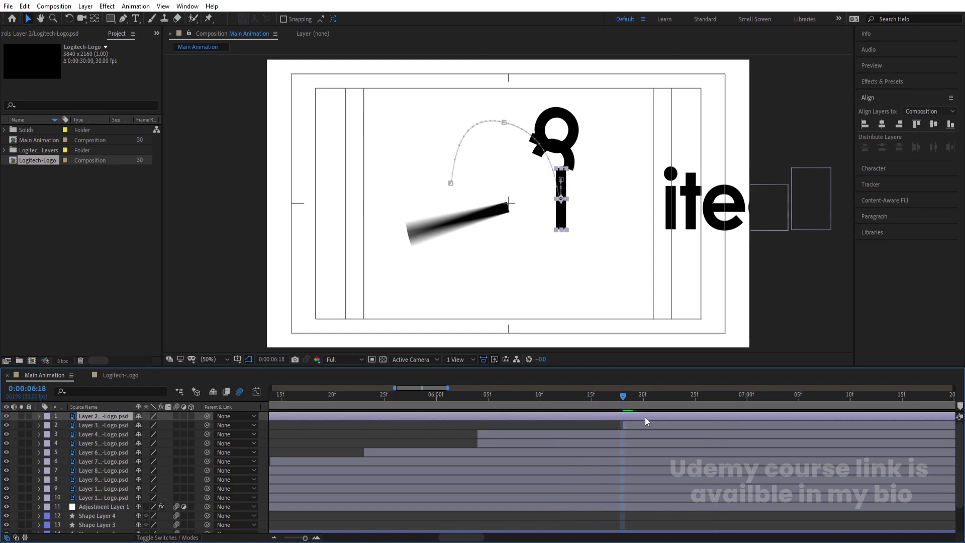
{"action": "key", "text": "alt+bracketleft"}
{"action": "mouse_move", "coordinate": [642, 417]}
{"action": "left_mouse_down"}
{"action": "mouse_move", "coordinate": [655, 417]}
{"action": "mouse_move", "coordinate": [626, 425]}
{"action": "left_mouse_up"}
{"action": "left_click", "coordinate": [665, 426], "text": "shift"}
{"action": "key", "text": "space"}
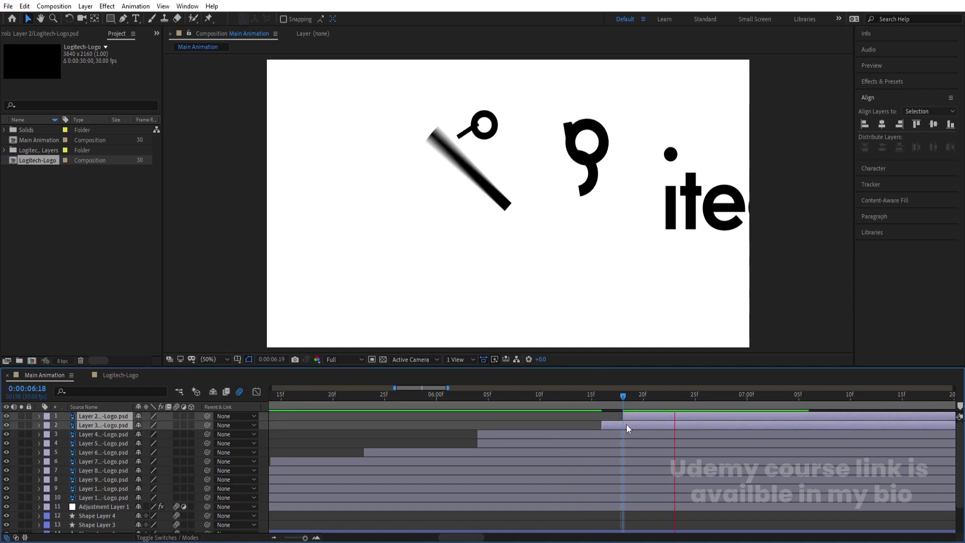
Step: Enable motion blur on all ten letter layers (layers 1 to 10)
{"action": "key", "text": "minus"}
{"action": "key", "text": "minus"}
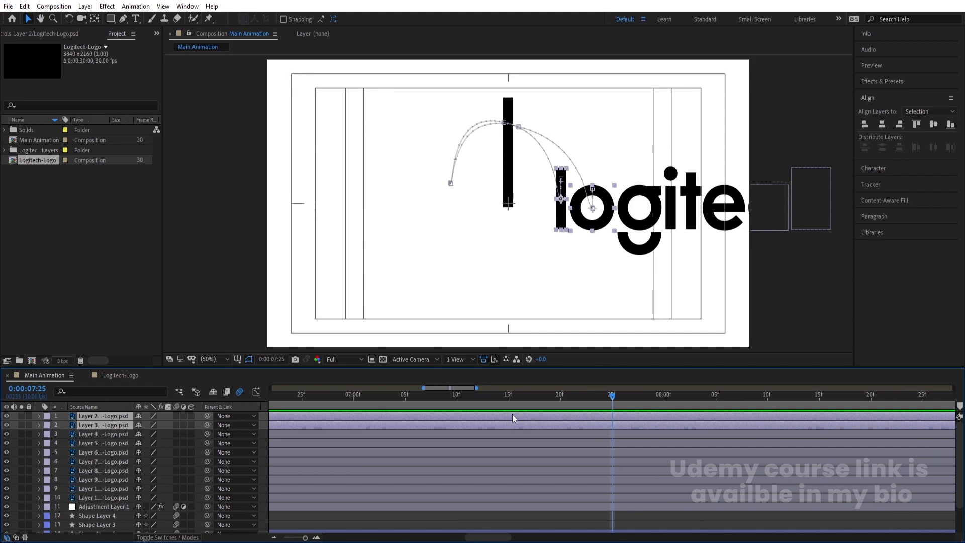
{"action": "left_click_drag", "start_coordinate": [508, 394], "coordinate": [298, 407]}
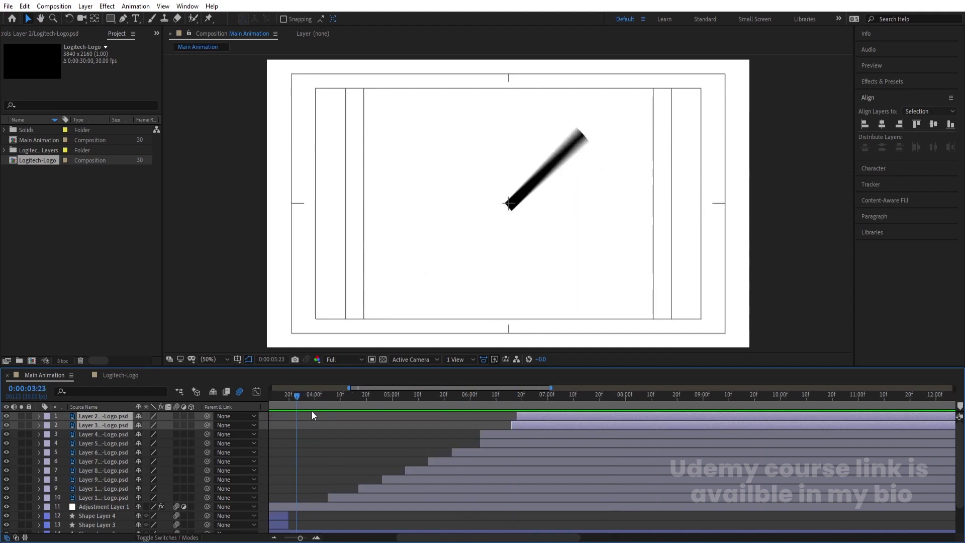
{"action": "left_click", "coordinate": [99, 497], "text": "shift"}
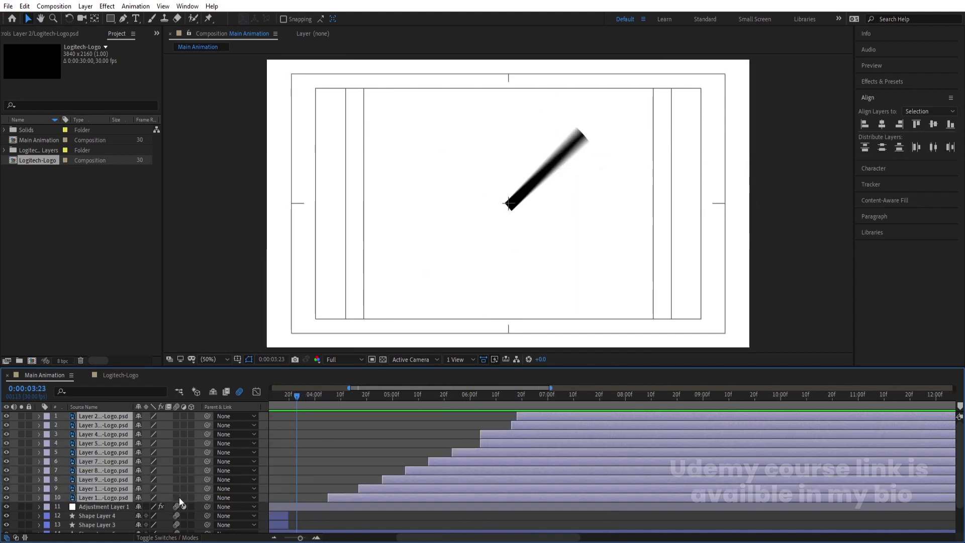
{"action": "left_click", "coordinate": [177, 497]}
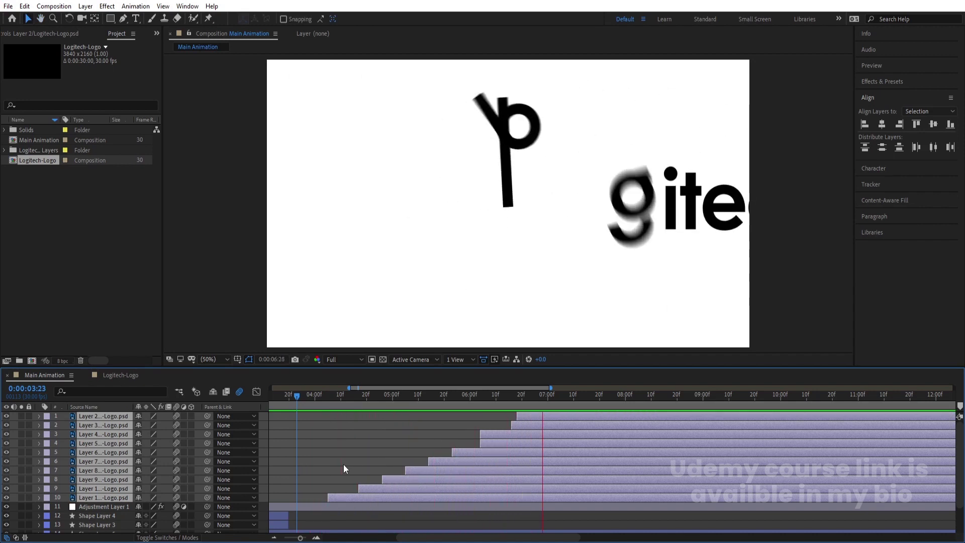
Step: Play the full animation from the first frame to check the motion-blurred letters
{"action": "left_click_drag", "start_coordinate": [538, 399], "coordinate": [372, 406]}
{"action": "key", "text": "Home"}
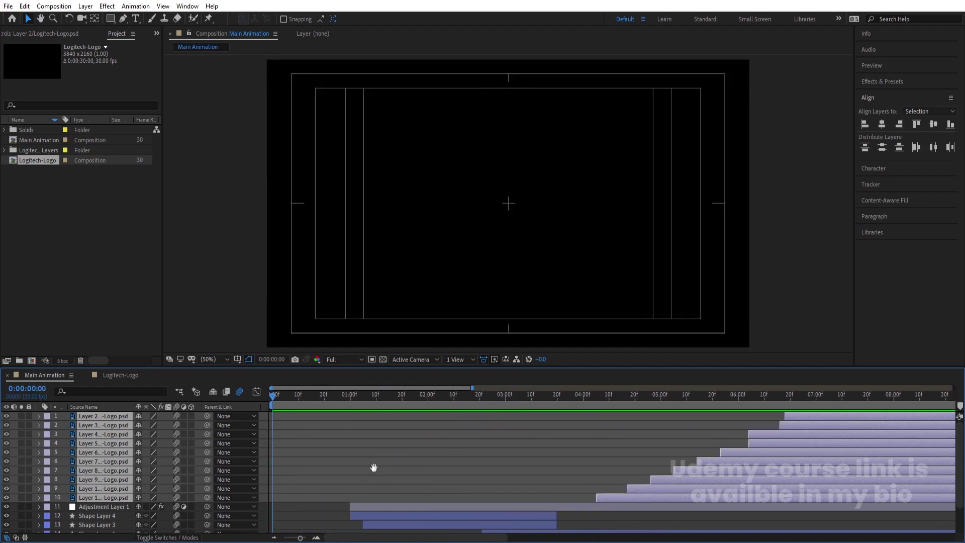
{"action": "key", "text": "space"}
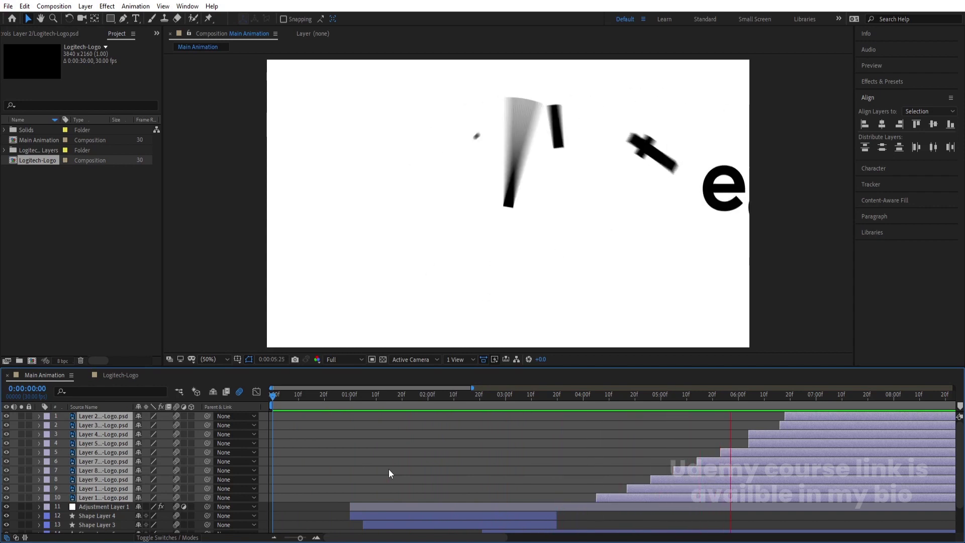
{"action": "key", "text": "space"}
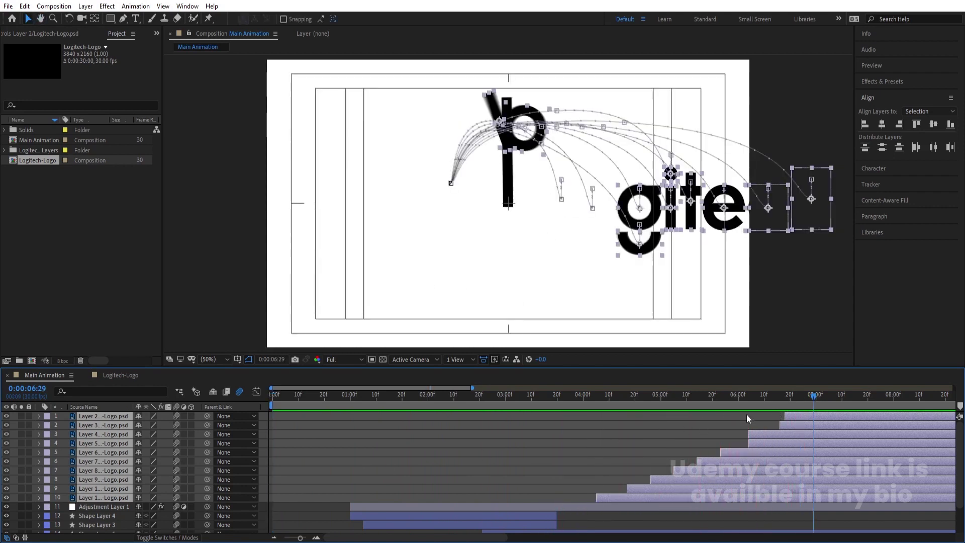
Step: Reveal the keyframes of the spinning bar (Shape Layer 5) and add a Scale keyframe at 0:00:06:18
{"action": "left_click", "coordinate": [746, 414]}
{"action": "left_click", "coordinate": [510, 204]}
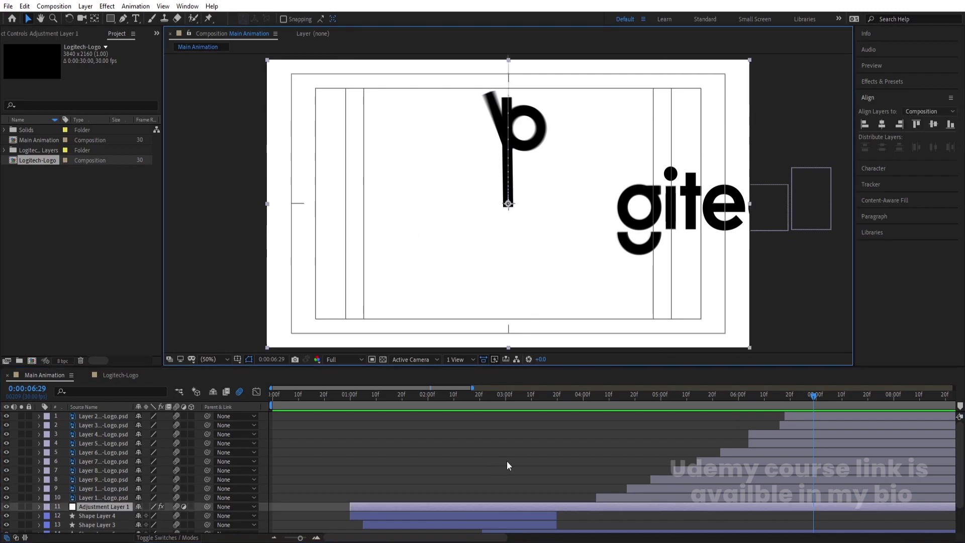
{"action": "scroll", "coordinate": [155, 492], "scroll_direction": "down", "scroll_amount": 3}
{"action": "left_click", "coordinate": [103, 481]}
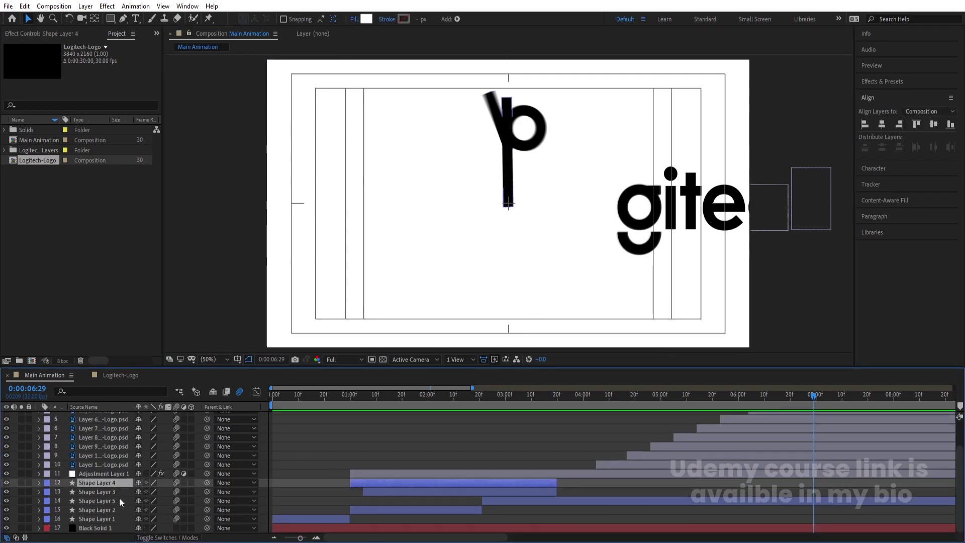
{"action": "left_click", "coordinate": [120, 500]}
{"action": "key", "text": "u"}
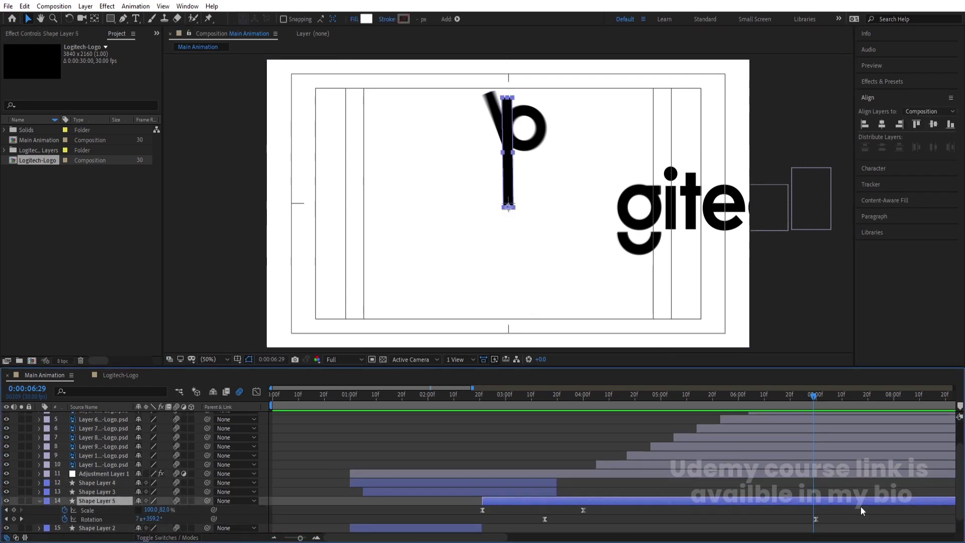
{"action": "left_click_drag", "start_coordinate": [800, 397], "coordinate": [749, 397]}
{"action": "key", "text": "space"}
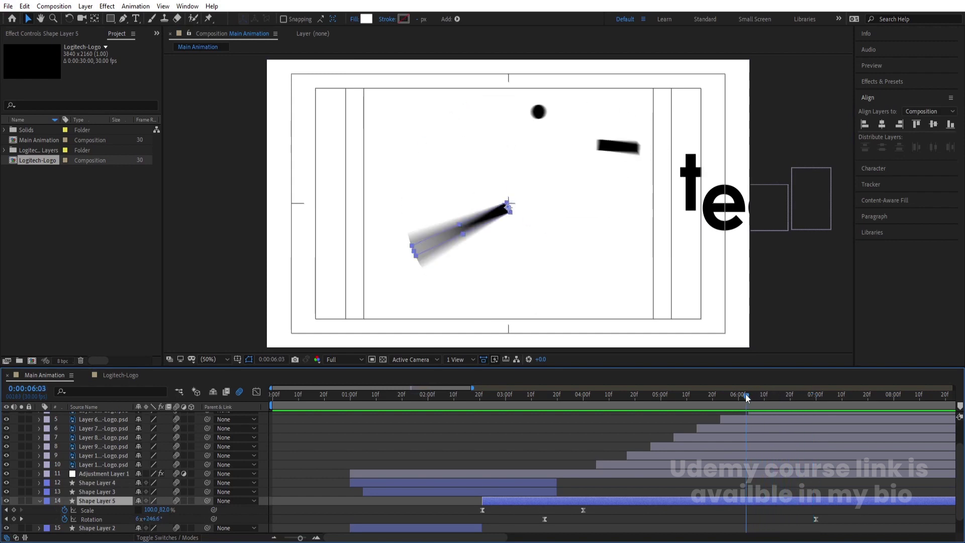
{"action": "key", "text": "space"}
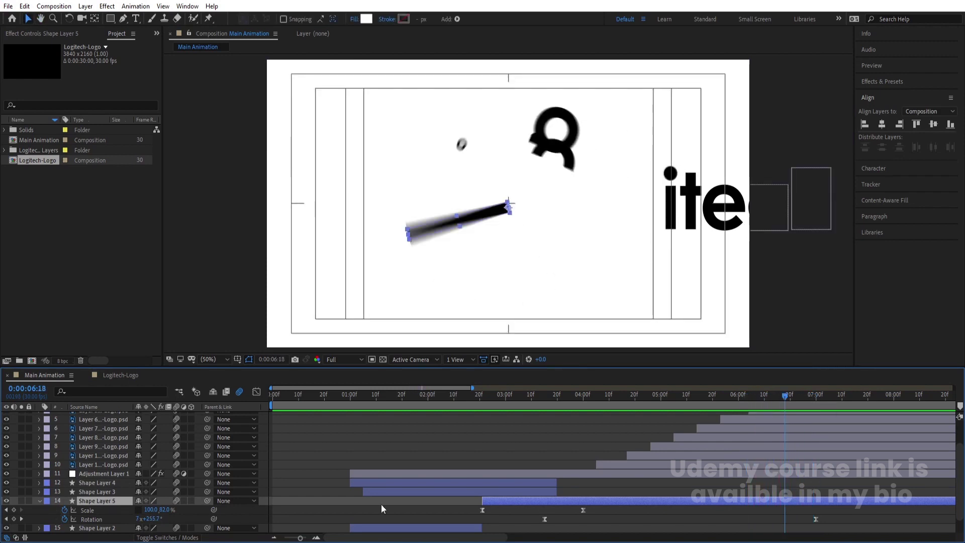
{"action": "left_click", "coordinate": [14, 510]}
Step: Play ahead to 0:00:07:28 and set the spinning bar's vertical scale to 0% there
{"action": "key", "text": "space"}
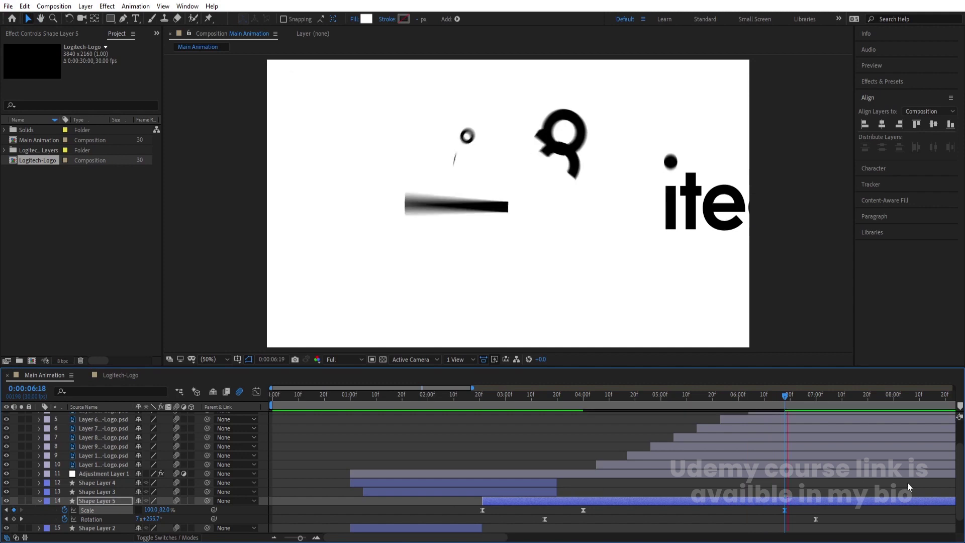
{"action": "key", "text": "space"}
{"action": "key", "text": "space"}
{"action": "key", "text": "space"}
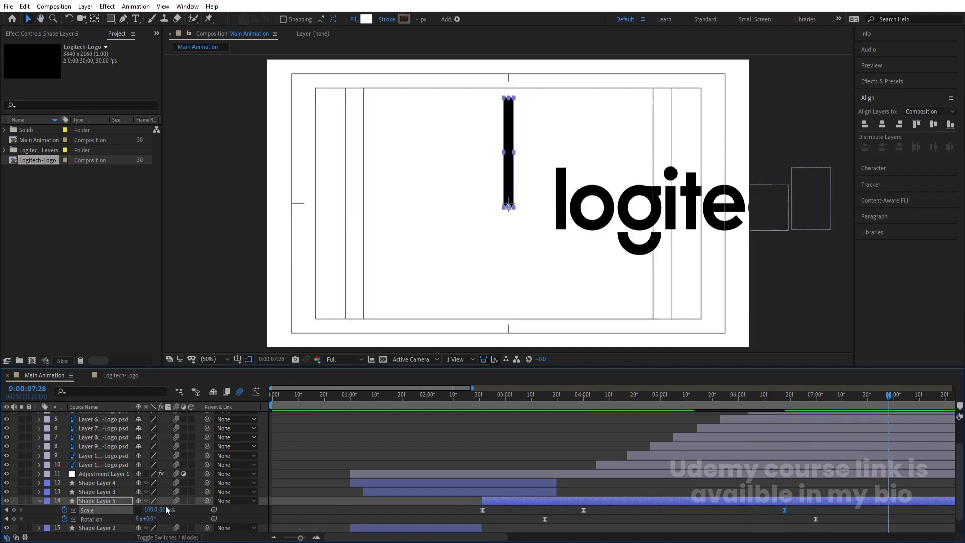
{"action": "left_click", "coordinate": [163, 509]}
{"action": "key", "text": "BackSpace"}
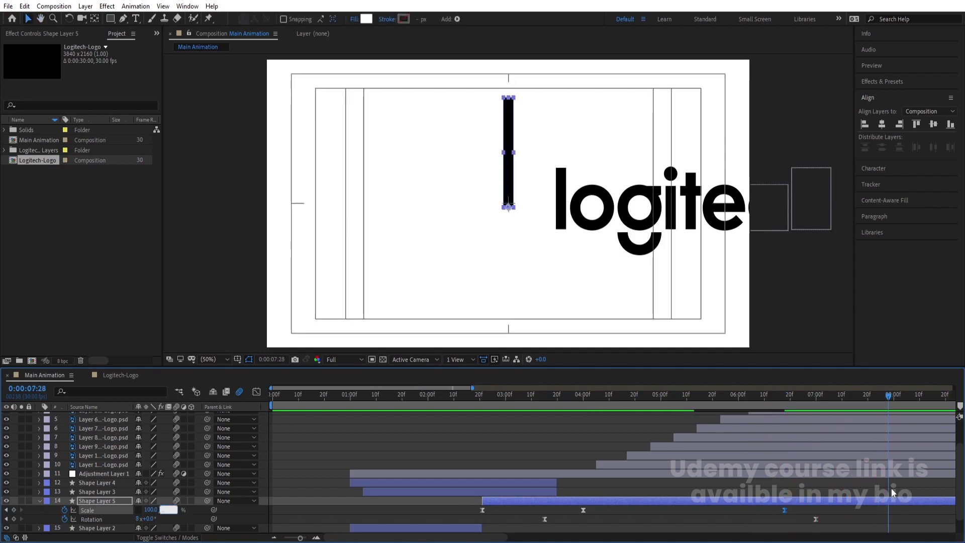
{"action": "type", "text": "0"}
{"action": "key", "text": "Return"}
Step: Reshape the bar's shrinking speed curve with 100% outgoing influence on the 0:00:06:18 Scale keyframe, and preview it
{"action": "left_click_drag", "start_coordinate": [909, 511], "coordinate": [781, 498]}
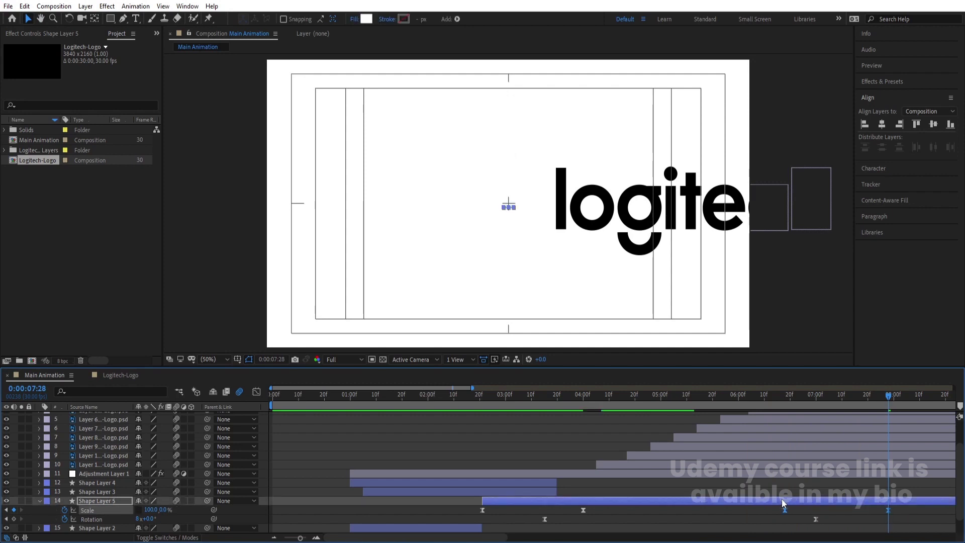
{"action": "left_click", "coordinate": [256, 391]}
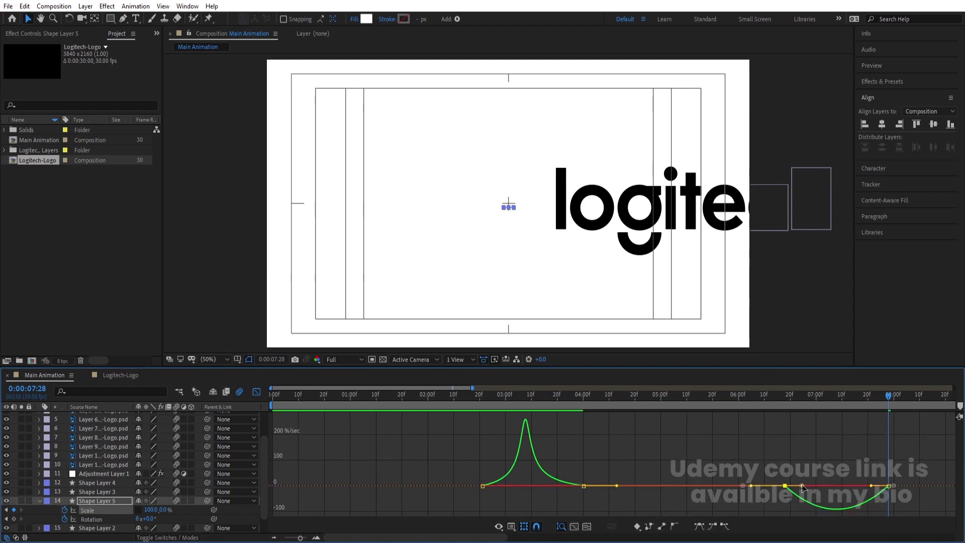
{"action": "left_click_drag", "start_coordinate": [822, 486], "coordinate": [853, 485]}
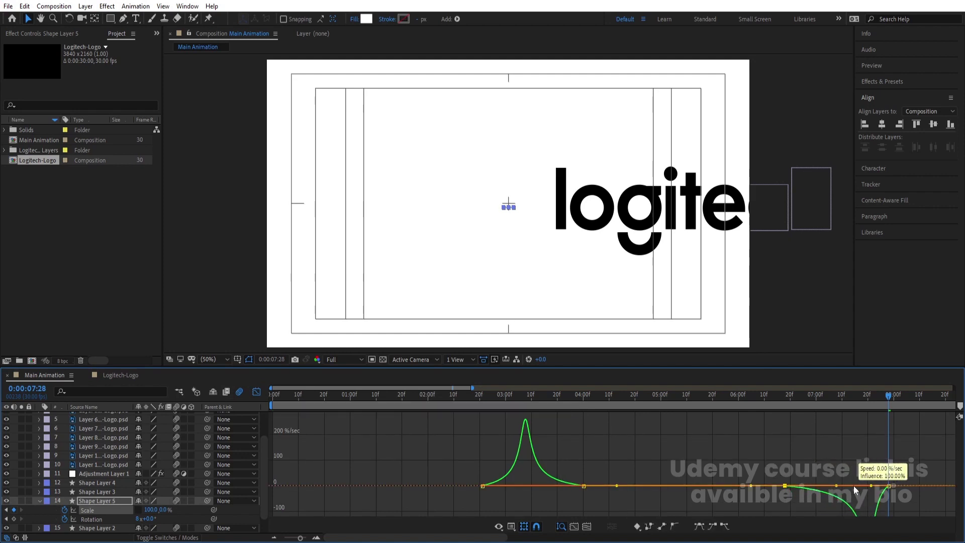
{"action": "left_click", "coordinate": [770, 403]}
{"action": "key", "text": "space"}
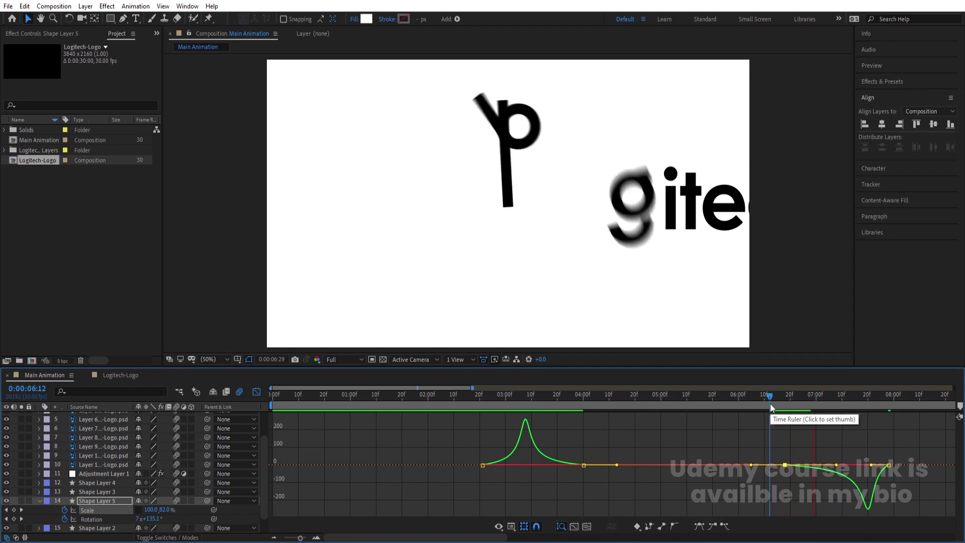
{"action": "key", "text": "space"}
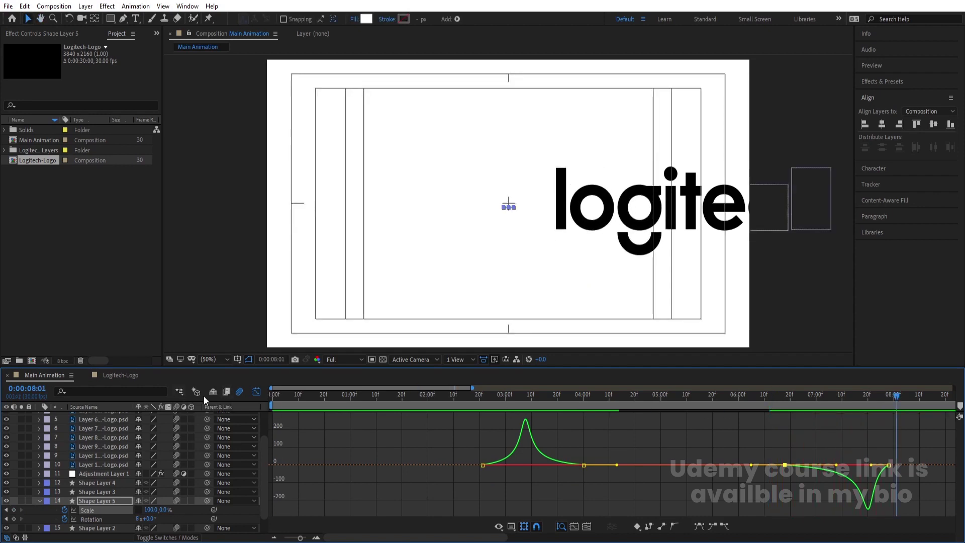
Step: Leave the graph editor, collapse all keyframe listings, and add a null object to the Main Animation composition
{"action": "left_click", "coordinate": [256, 392]}
{"action": "left_click", "coordinate": [293, 437]}
{"action": "key", "text": "u"}
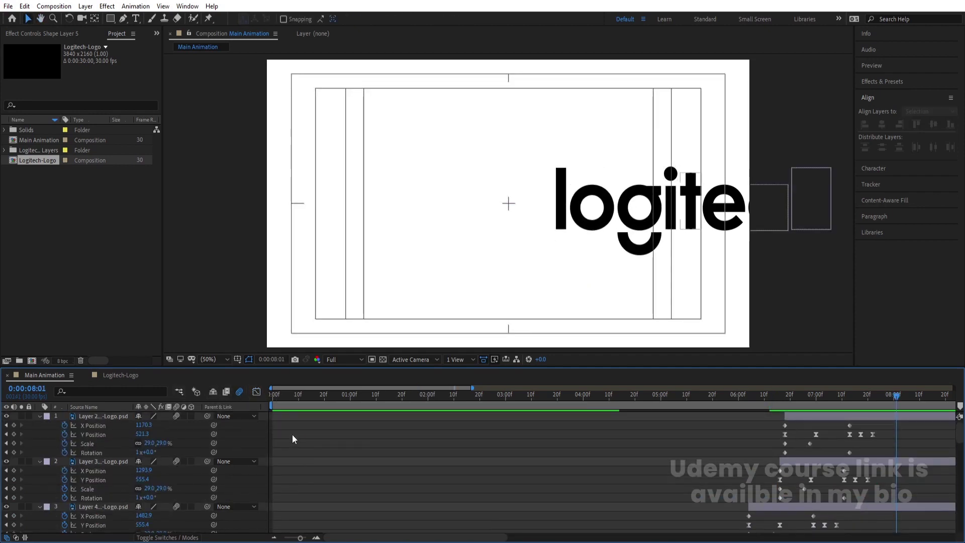
{"action": "key", "text": "u"}
{"action": "scroll", "coordinate": [294, 439], "scroll_direction": "up", "scroll_amount": 3}
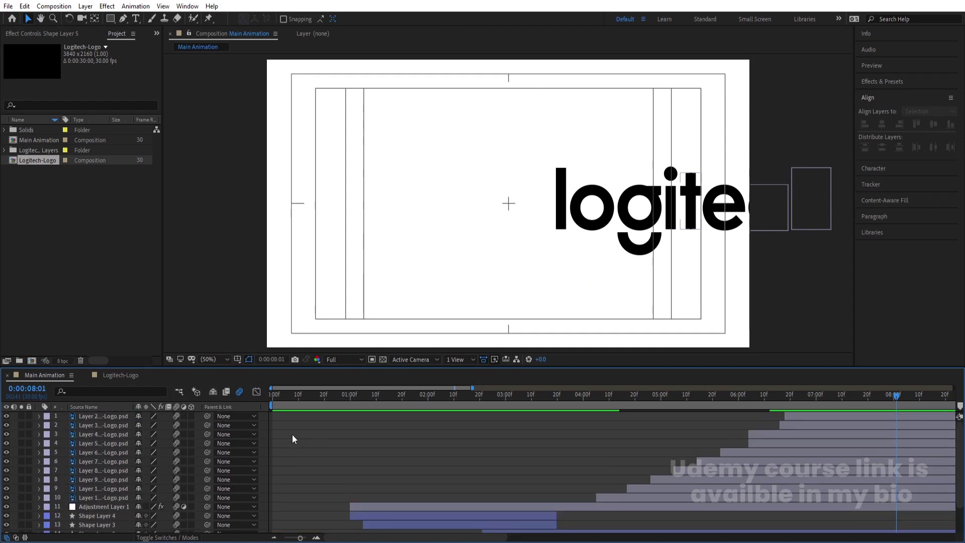
{"action": "right_click", "coordinate": [265, 415]}
{"action": "mouse_move", "coordinate": [297, 421]}
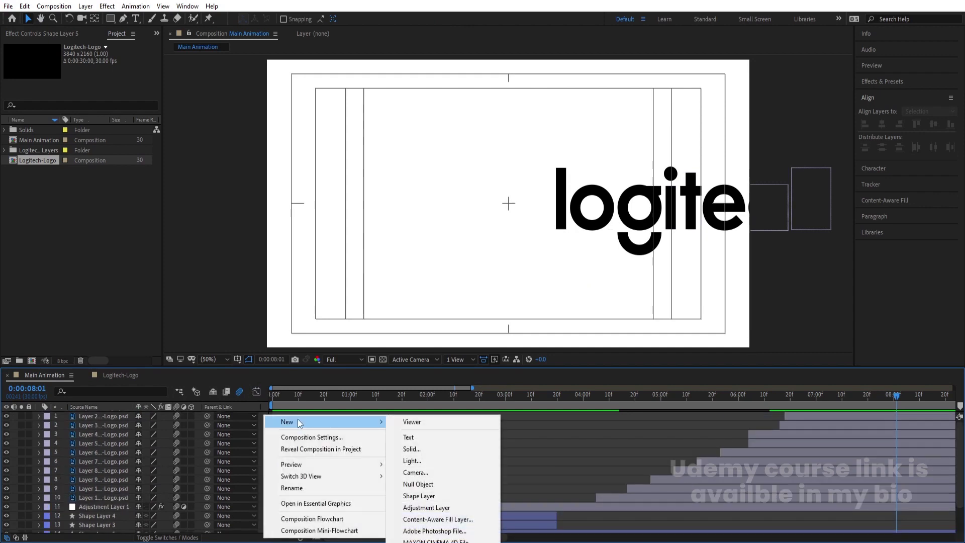
{"action": "left_click", "coordinate": [486, 486]}
Step: Lock the Black Solid 1 and Adjustment Layer 1 layers
{"action": "scroll", "coordinate": [198, 475], "scroll_direction": "down", "scroll_amount": 3}
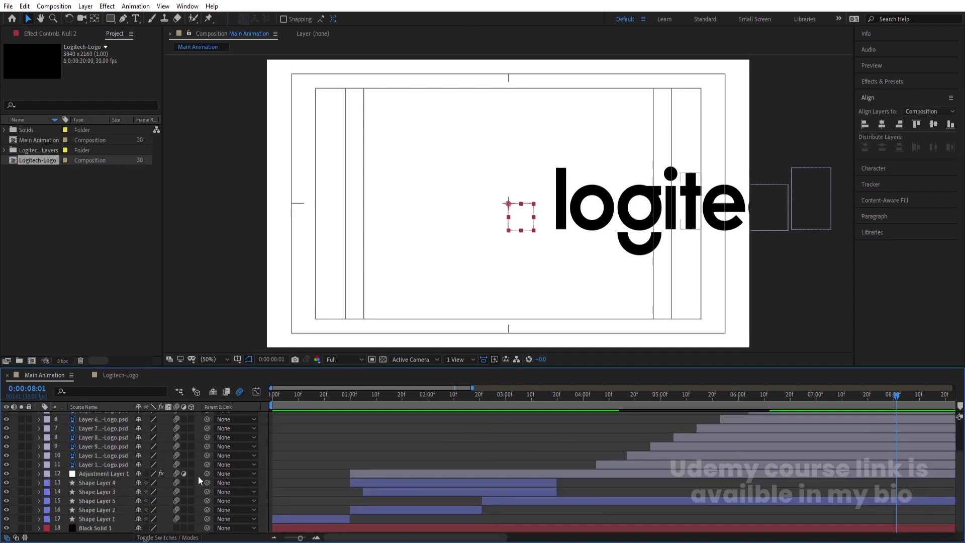
{"action": "left_click", "coordinate": [28, 528]}
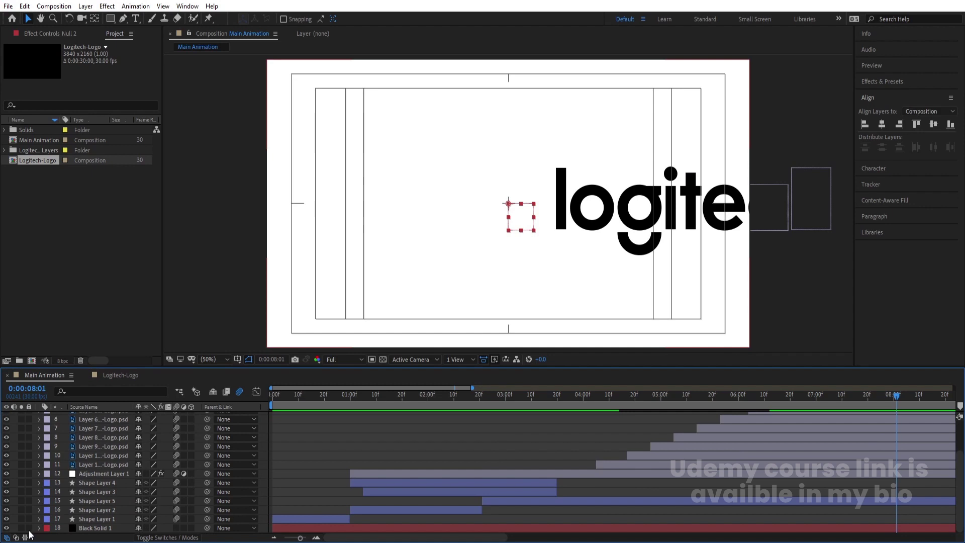
{"action": "left_click", "coordinate": [31, 473]}
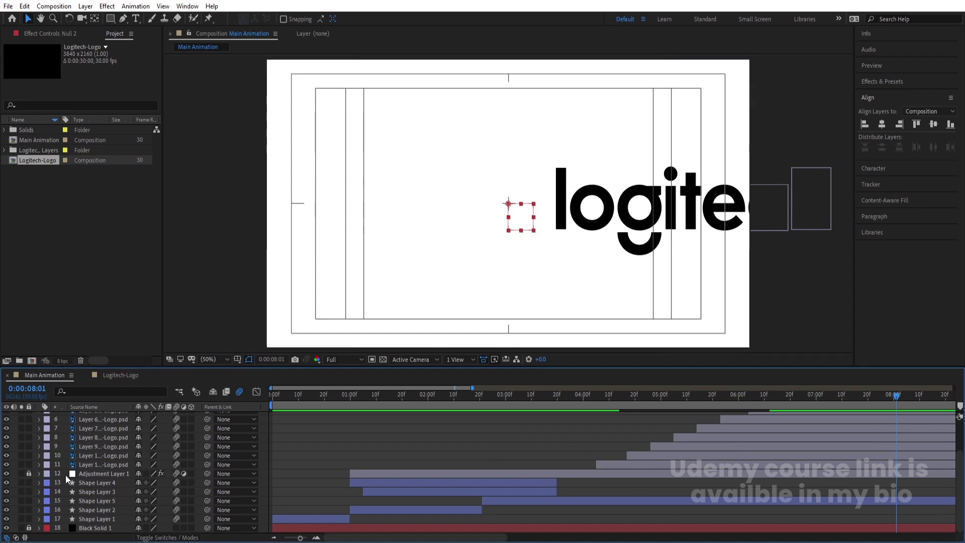
Step: Parent all unlocked letter and shape layers to the new null
{"action": "key", "text": "ctrl+a"}
{"action": "scroll", "coordinate": [84, 469], "scroll_direction": "up", "scroll_amount": 2}
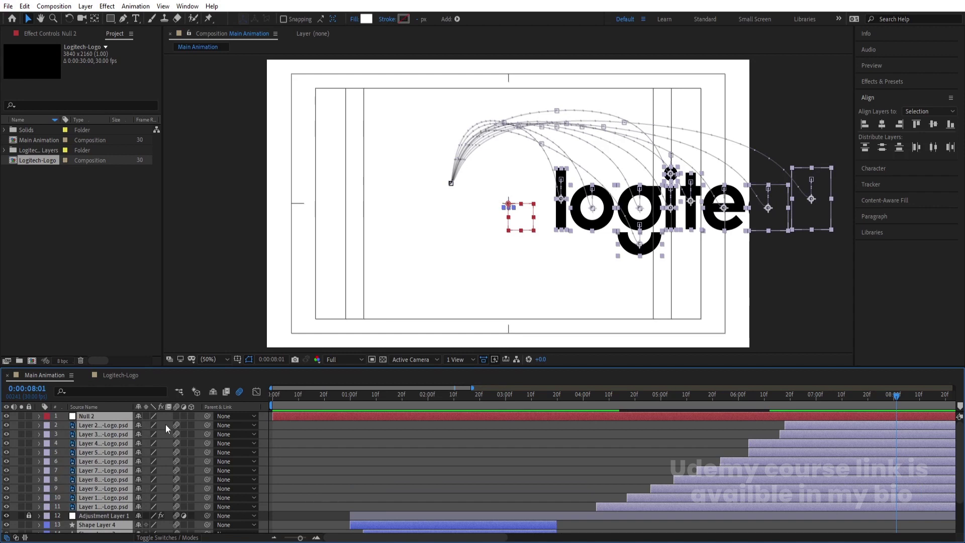
{"action": "left_click_drag", "start_coordinate": [207, 425], "coordinate": [83, 416]}
{"action": "left_click", "coordinate": [402, 443]}
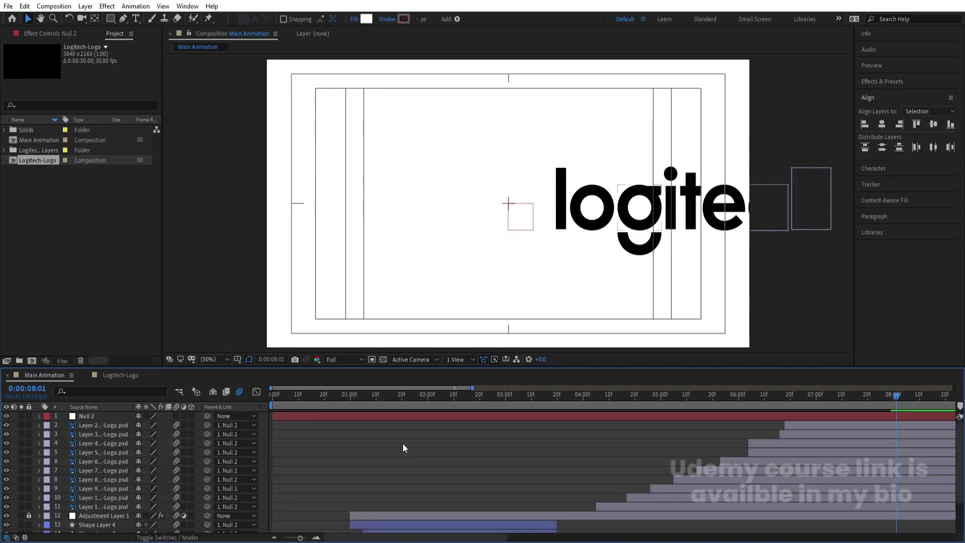
Step: Add a Position keyframe to the null at 0:00:03:20
{"action": "left_click", "coordinate": [112, 416]}
{"action": "key", "text": "p"}
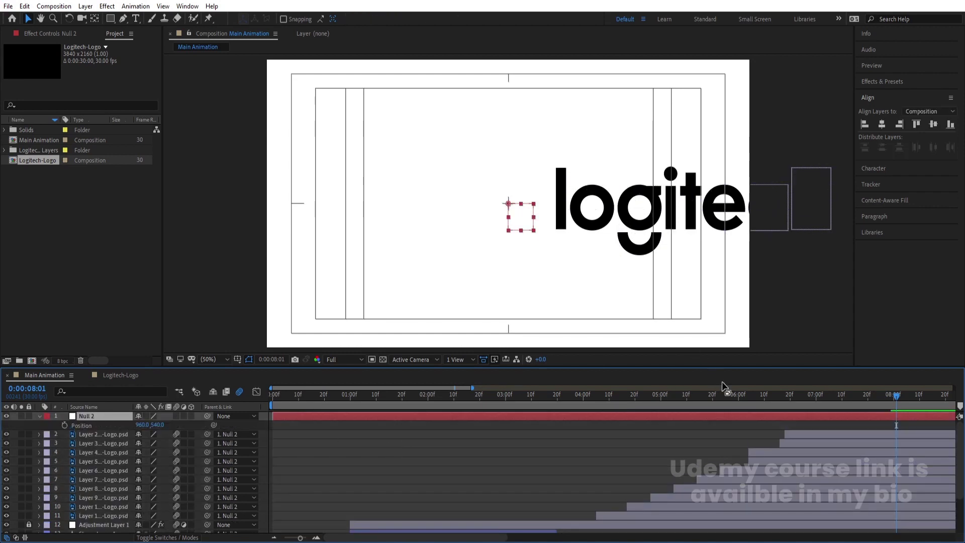
{"action": "mouse_move", "coordinate": [703, 397]}
{"action": "left_mouse_down"}
{"action": "mouse_move", "coordinate": [471, 397]}
{"action": "mouse_move", "coordinate": [558, 420]}
{"action": "left_mouse_up"}
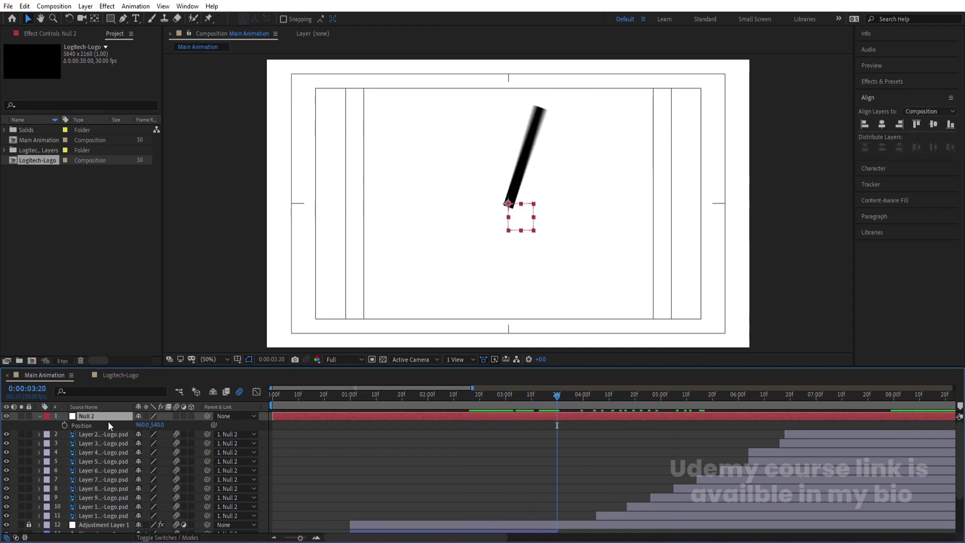
{"action": "left_click", "coordinate": [65, 425]}
Step: Set the null's horizontal position to 380 at 0:00:07:05 and preview where the logo ends up
{"action": "key", "text": "space"}
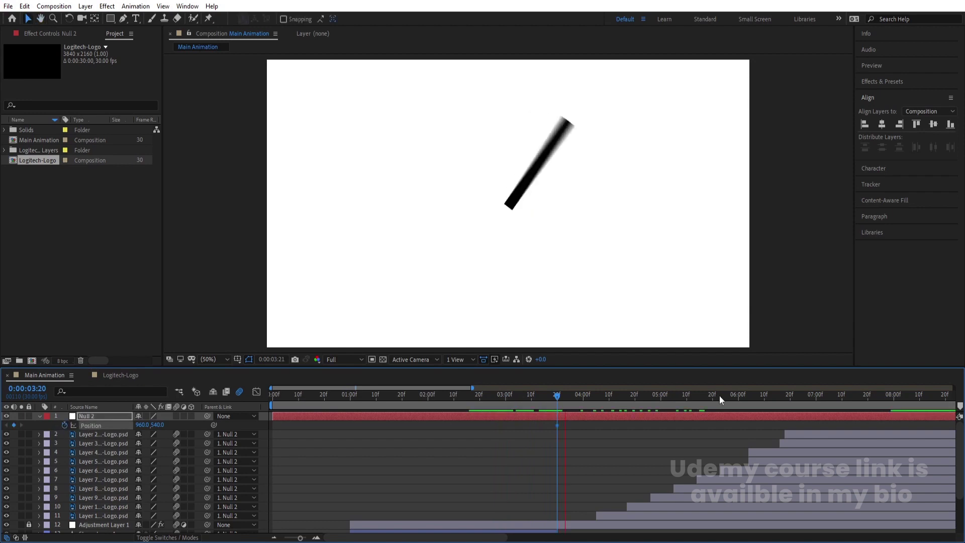
{"action": "left_click_drag", "start_coordinate": [769, 395], "coordinate": [828, 406]}
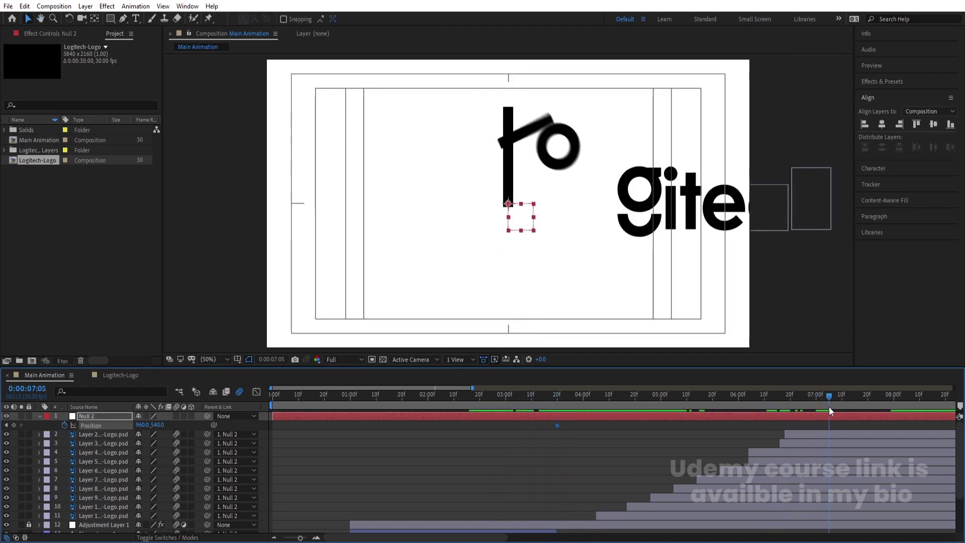
{"action": "left_click_drag", "start_coordinate": [139, 425], "coordinate": [1, 442]}
{"action": "left_click_drag", "start_coordinate": [137, 428], "coordinate": [3, 416]}
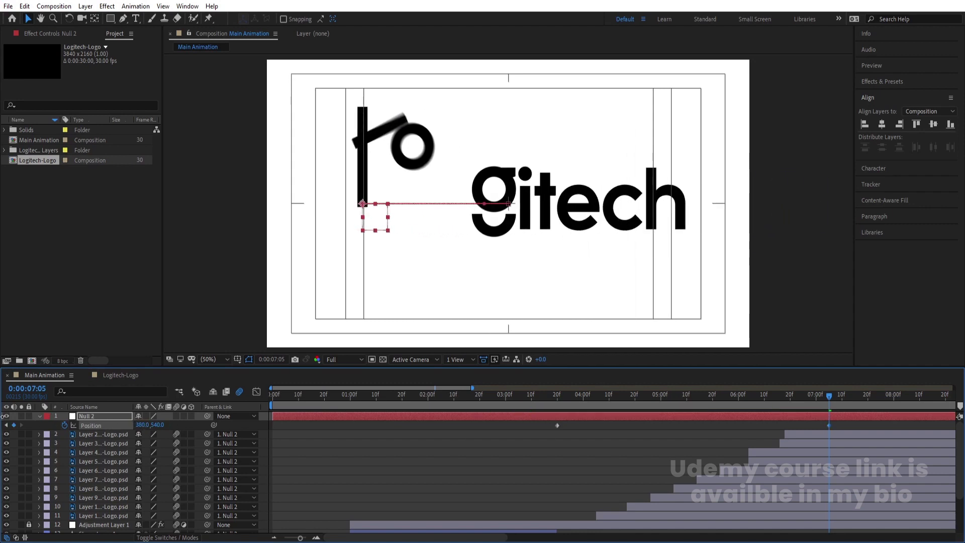
{"action": "key", "text": "space"}
{"action": "key", "text": "space"}
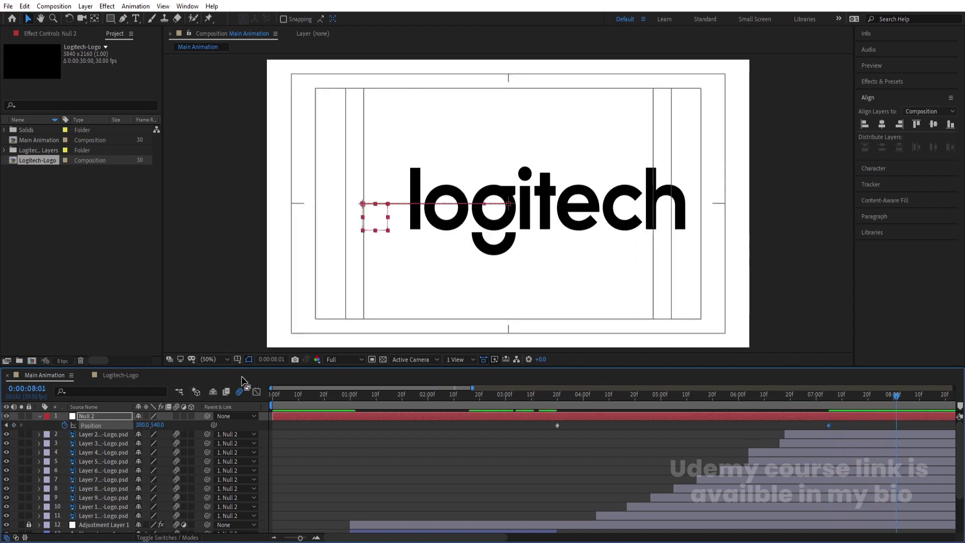
Step: Adjust the null's horizontal position at 0:00:07:05 through 277 and 238 to 229, previewing the logo's centring each time
{"action": "key", "text": "j"}
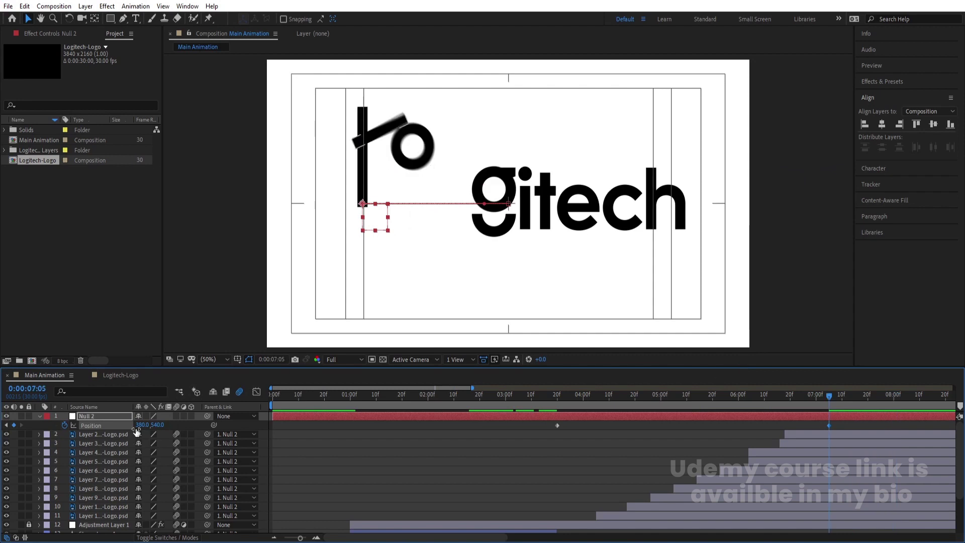
{"action": "left_click_drag", "start_coordinate": [129, 424], "coordinate": [164, 426]}
{"action": "key", "text": "space"}
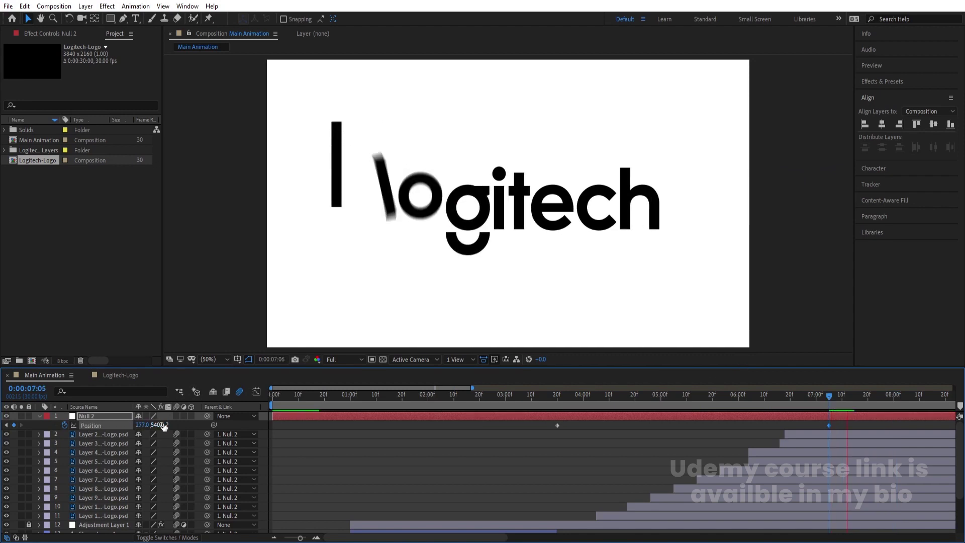
{"action": "key", "text": "space"}
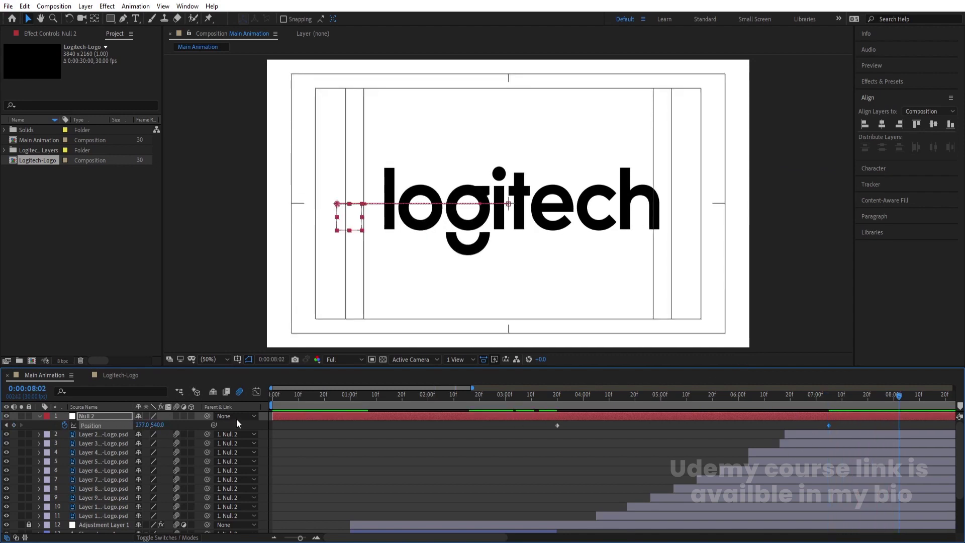
{"action": "key", "text": "j"}
{"action": "left_click_drag", "start_coordinate": [140, 425], "coordinate": [119, 424]}
{"action": "key", "text": "space"}
{"action": "key", "text": "space"}
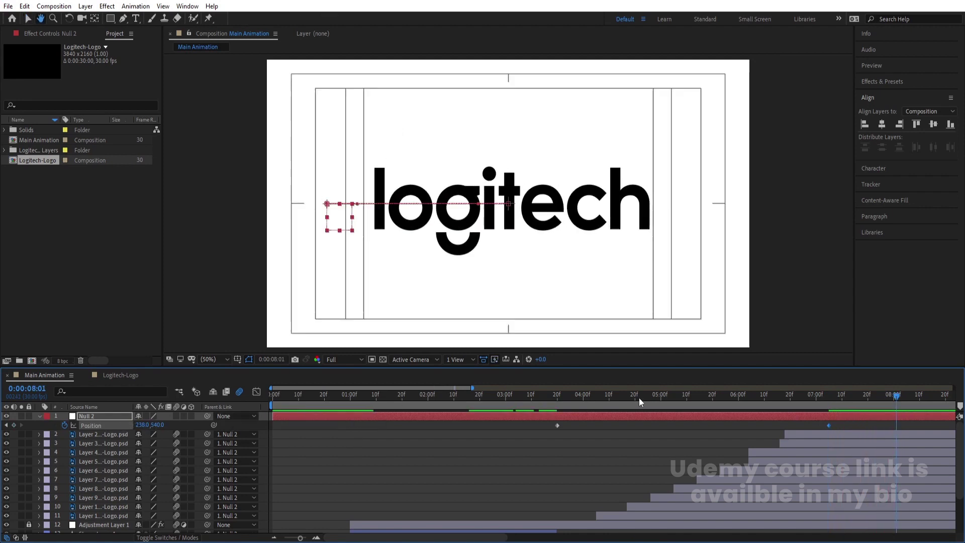
{"action": "key", "text": "v"}
{"action": "key", "text": "j"}
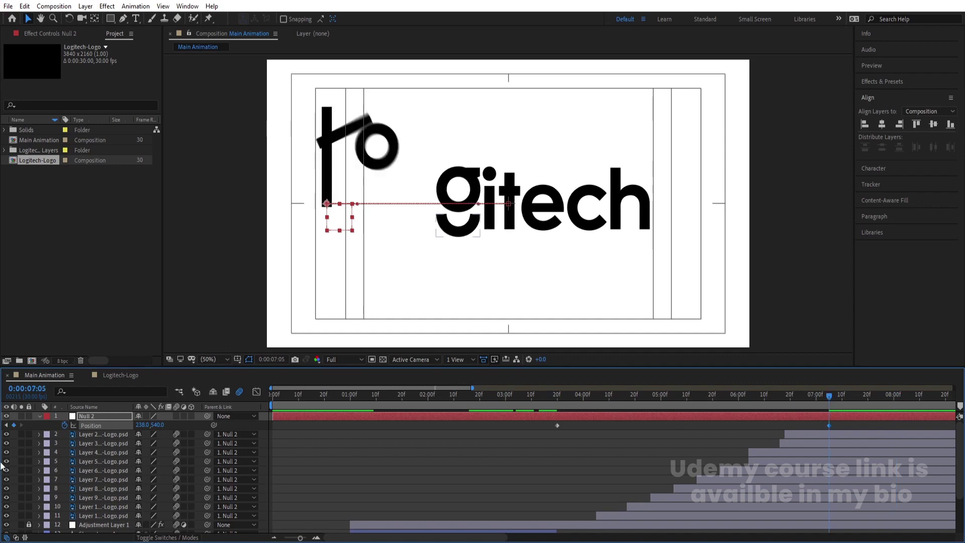
{"action": "left_click_drag", "start_coordinate": [143, 425], "coordinate": [139, 426]}
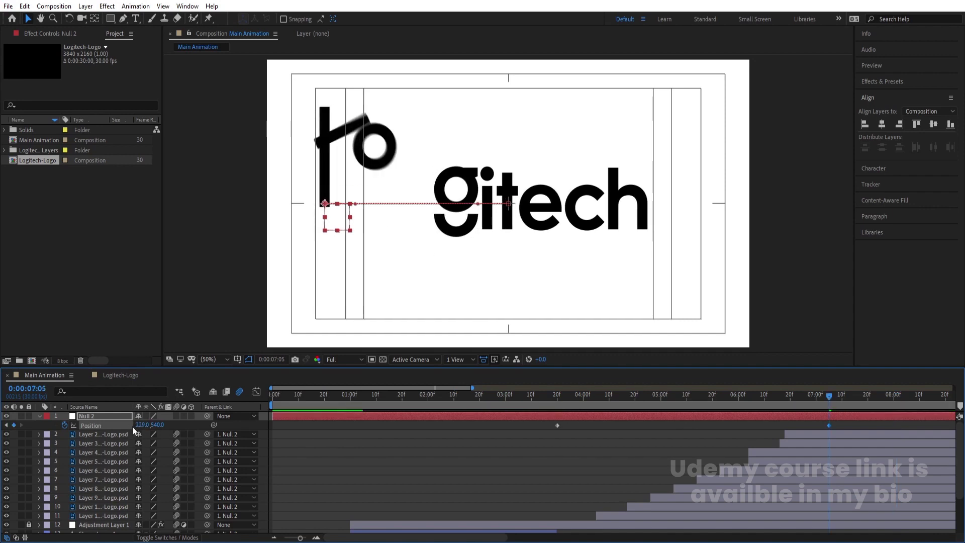
{"action": "key", "text": "space"}
{"action": "key", "text": "space"}
Step: Apply Easy Ease to both of the null's Position keyframes and preview the shift from 0:00:03:06
{"action": "left_click", "coordinate": [511, 401]}
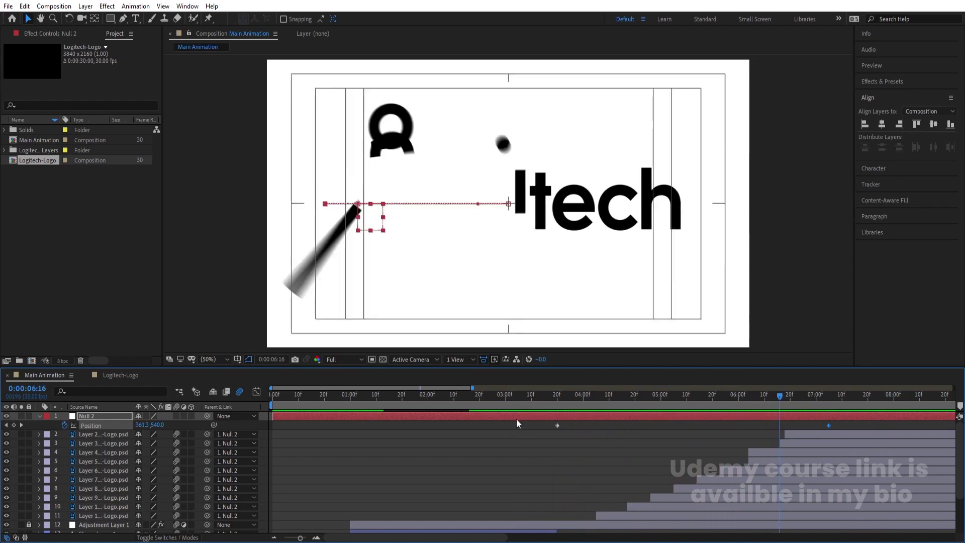
{"action": "key", "text": "ctrl+z"}
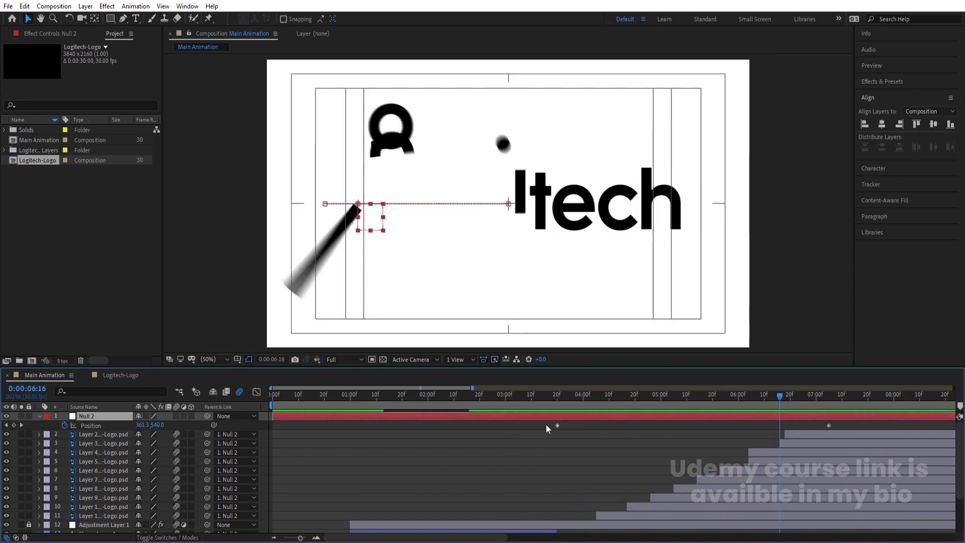
{"action": "left_click_drag", "start_coordinate": [545, 424], "coordinate": [963, 430]}
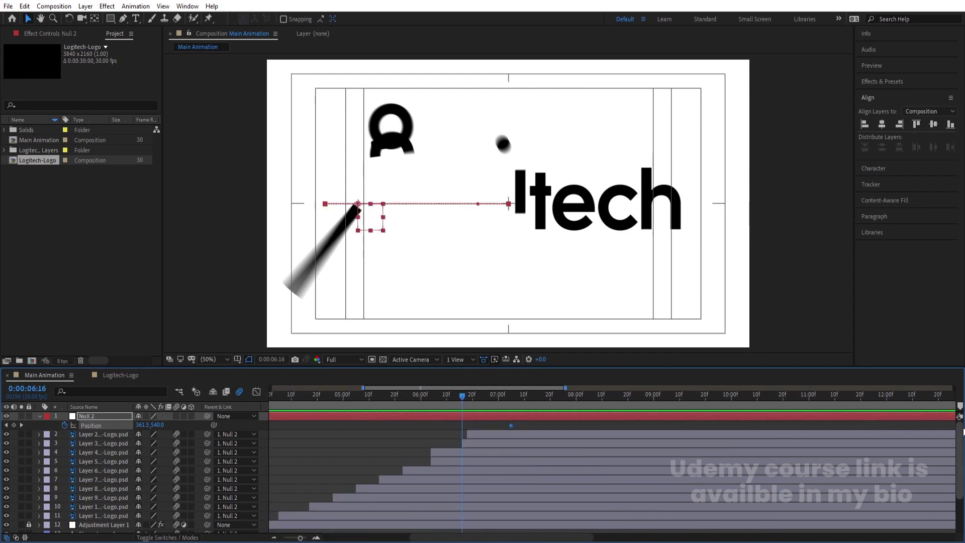
{"action": "key", "text": "F9"}
{"action": "scroll", "coordinate": [702, 446], "scroll_direction": "down", "scroll_amount": 4}
{"action": "left_click", "coordinate": [344, 399]}
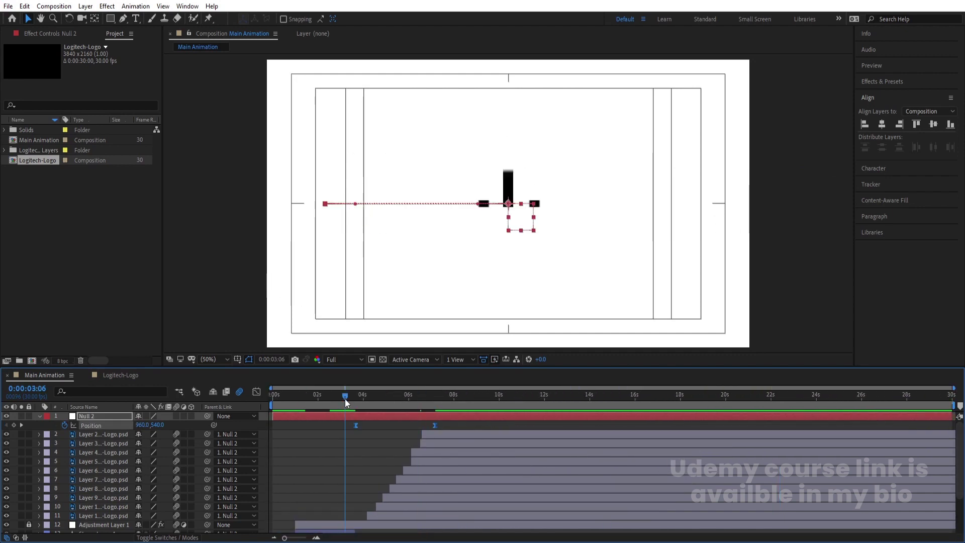
{"action": "key", "text": "space"}
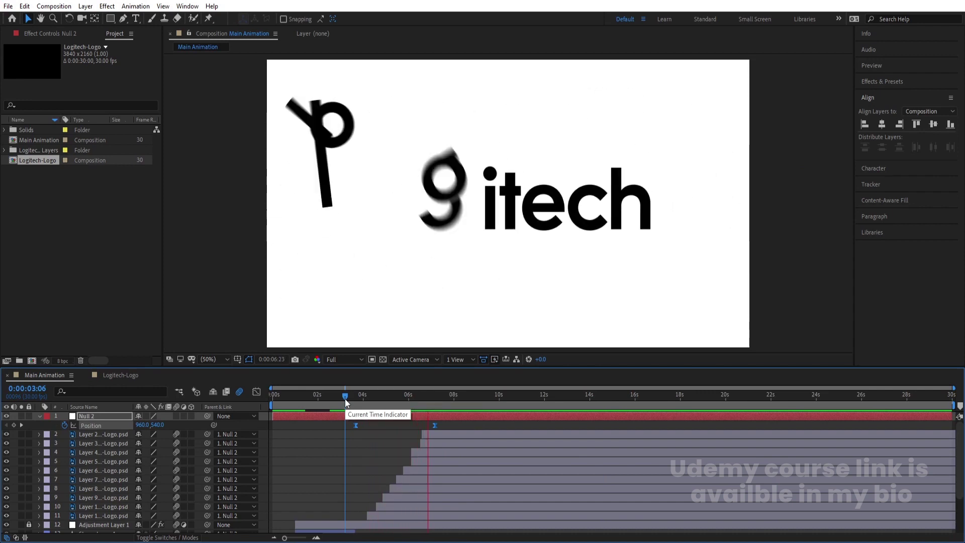
{"action": "key", "text": "space"}
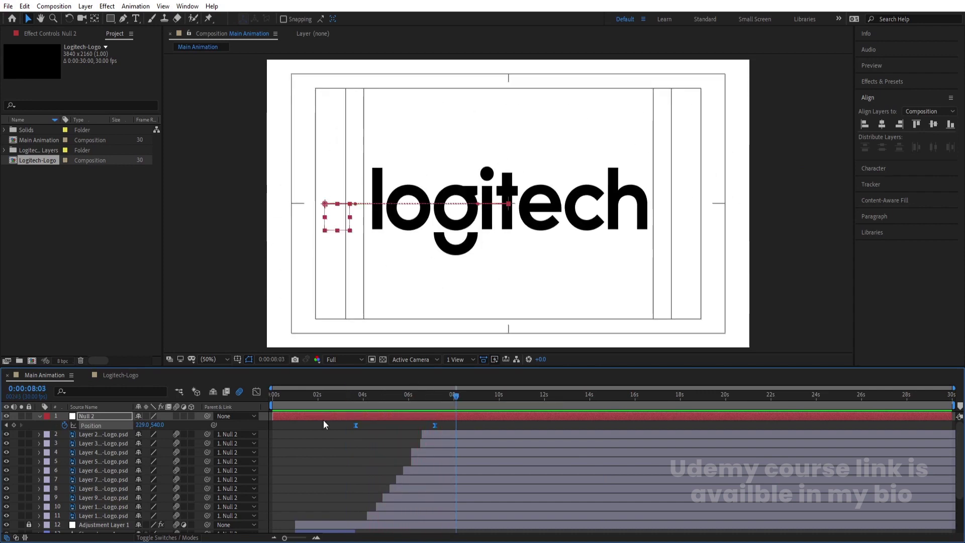
Step: Collapse the null's keyframe listing and play the full animation from the first frame
{"action": "left_click", "coordinate": [296, 426]}
{"action": "key", "text": "u"}
{"action": "key", "text": "Home"}
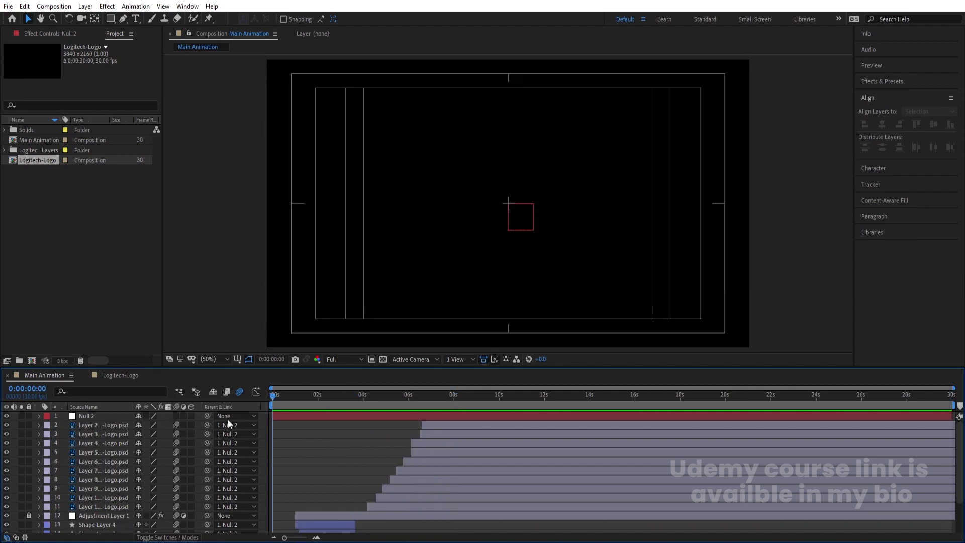
{"action": "key", "text": "space"}
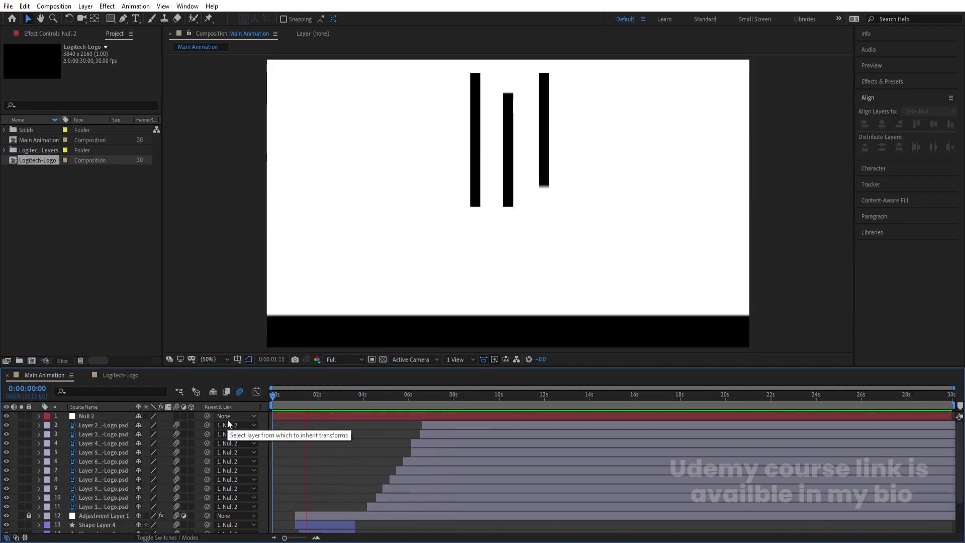